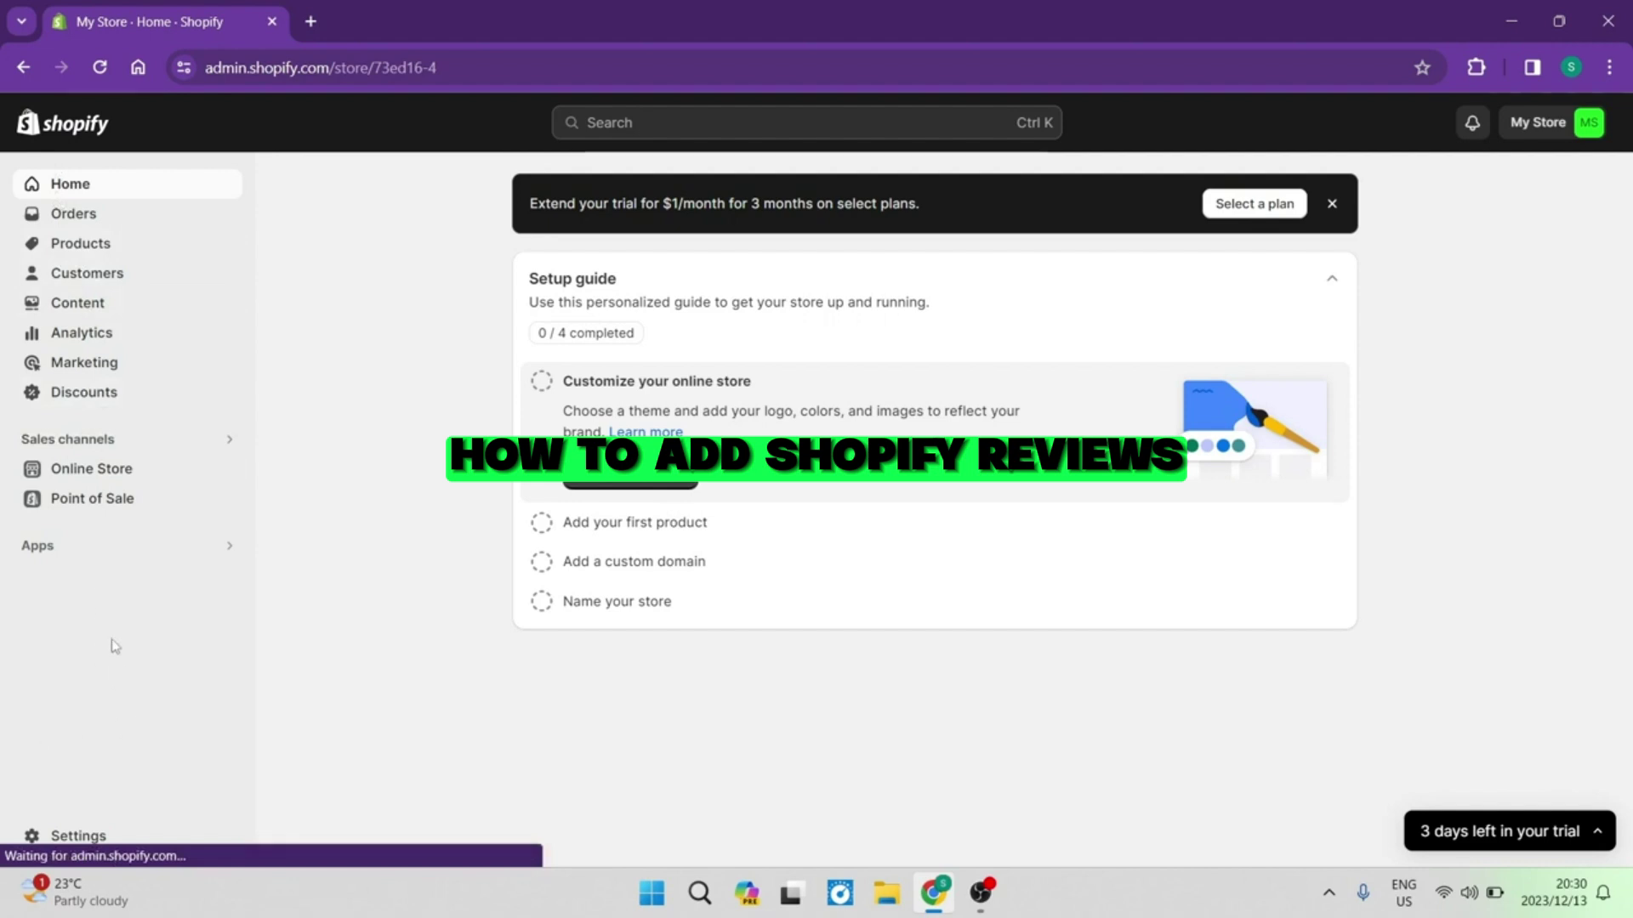
Open the Shopify App Store from the store's list of all recommended apps
click(90, 548)
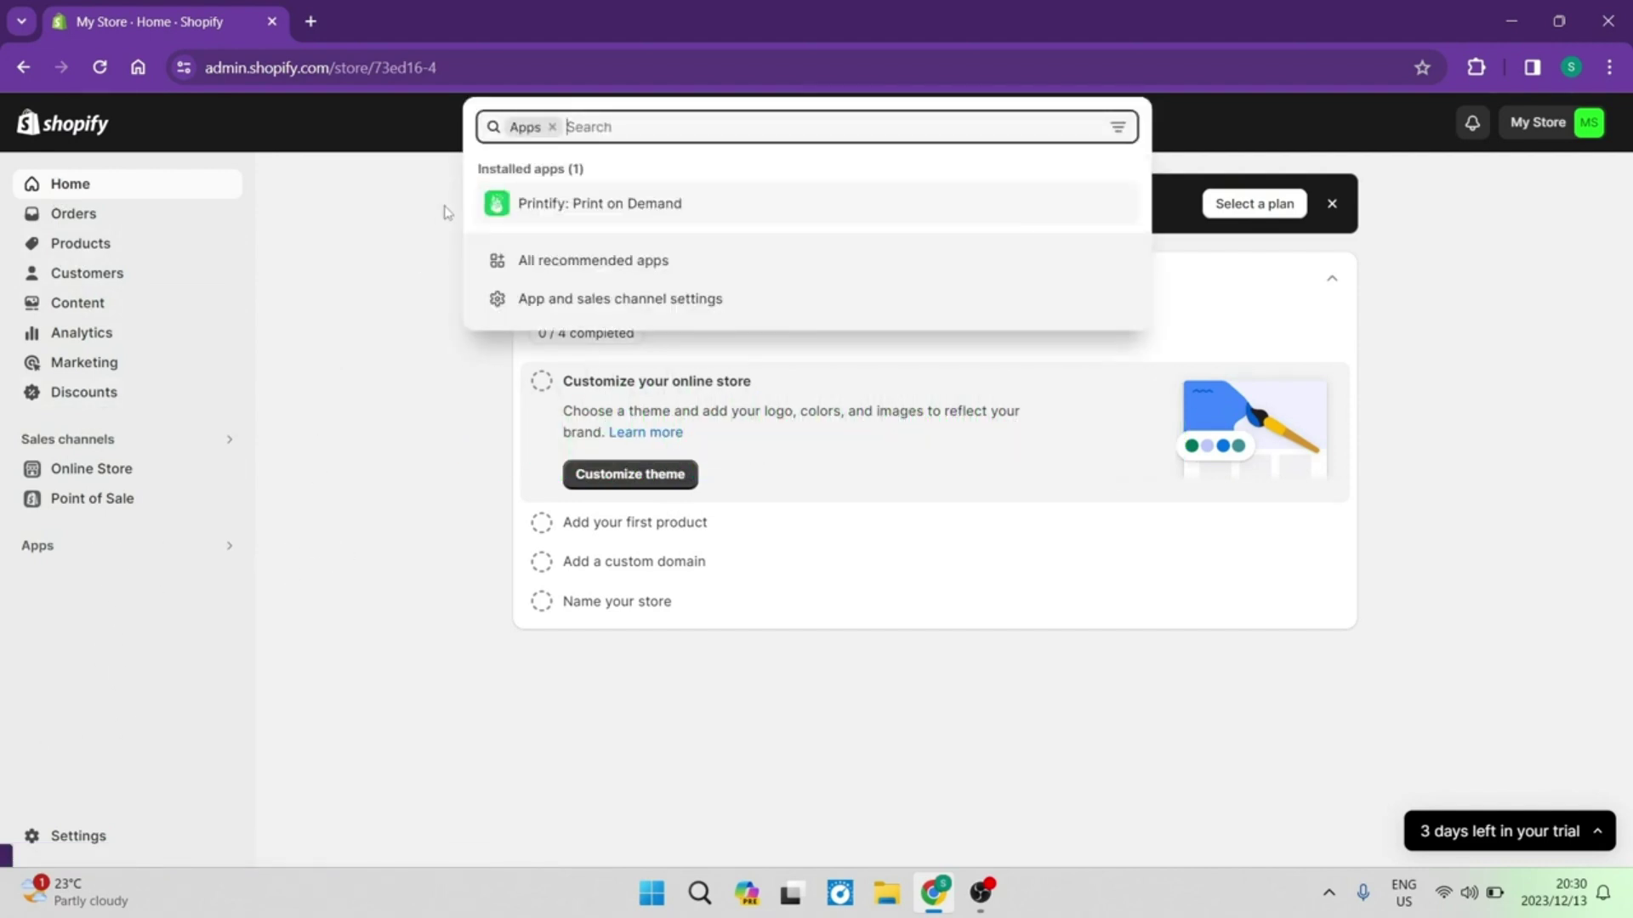
click(589, 215)
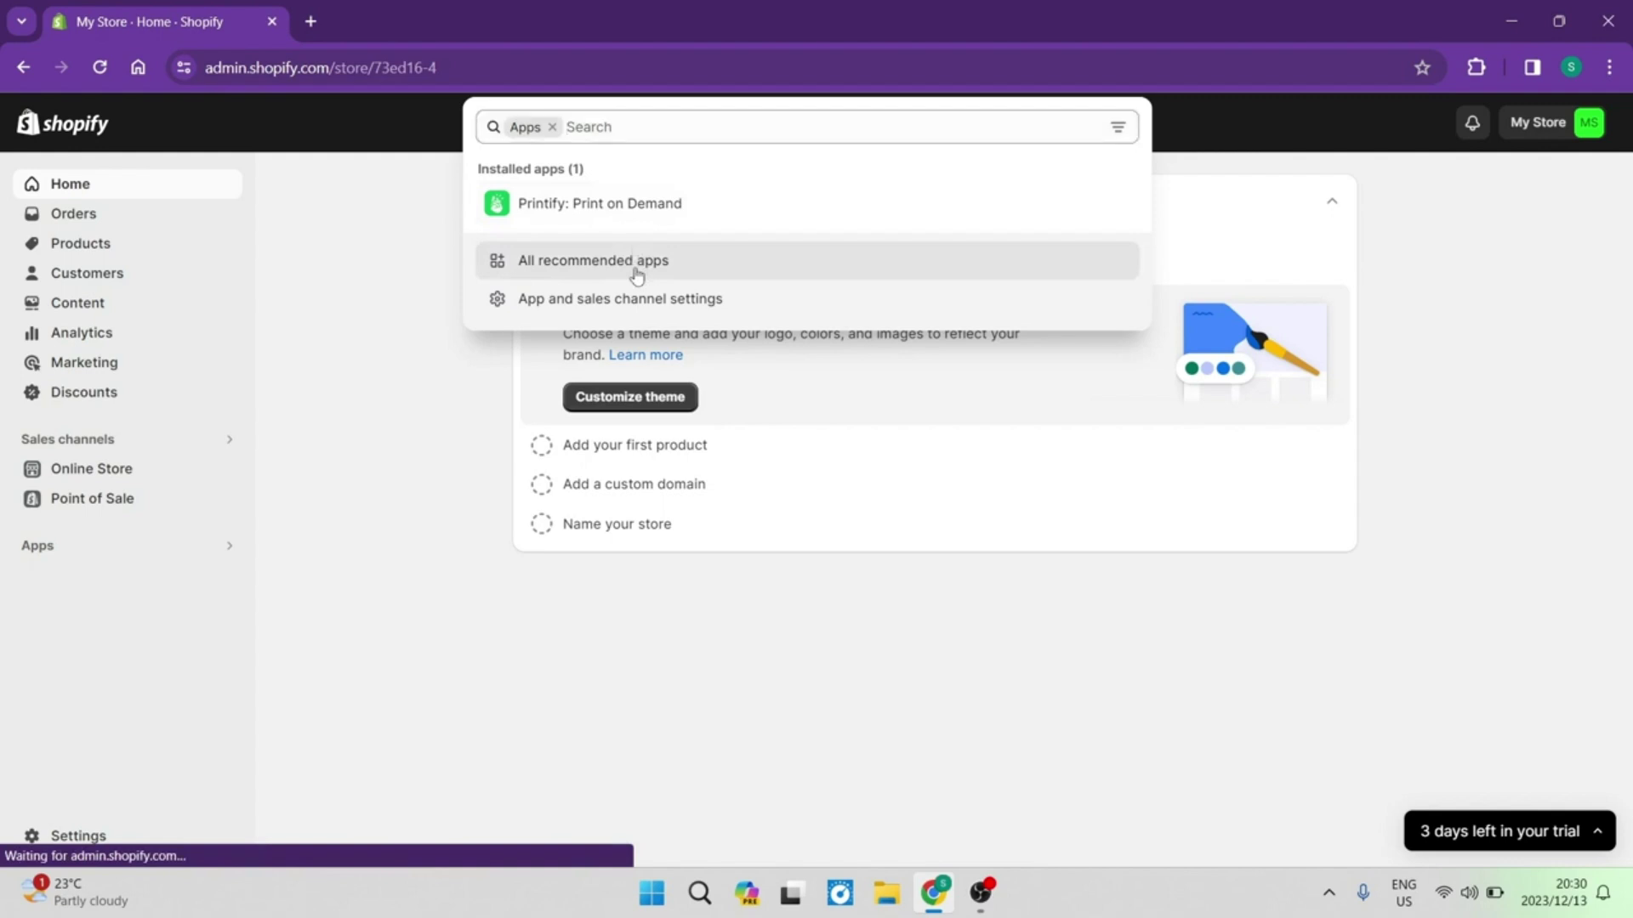
click(636, 264)
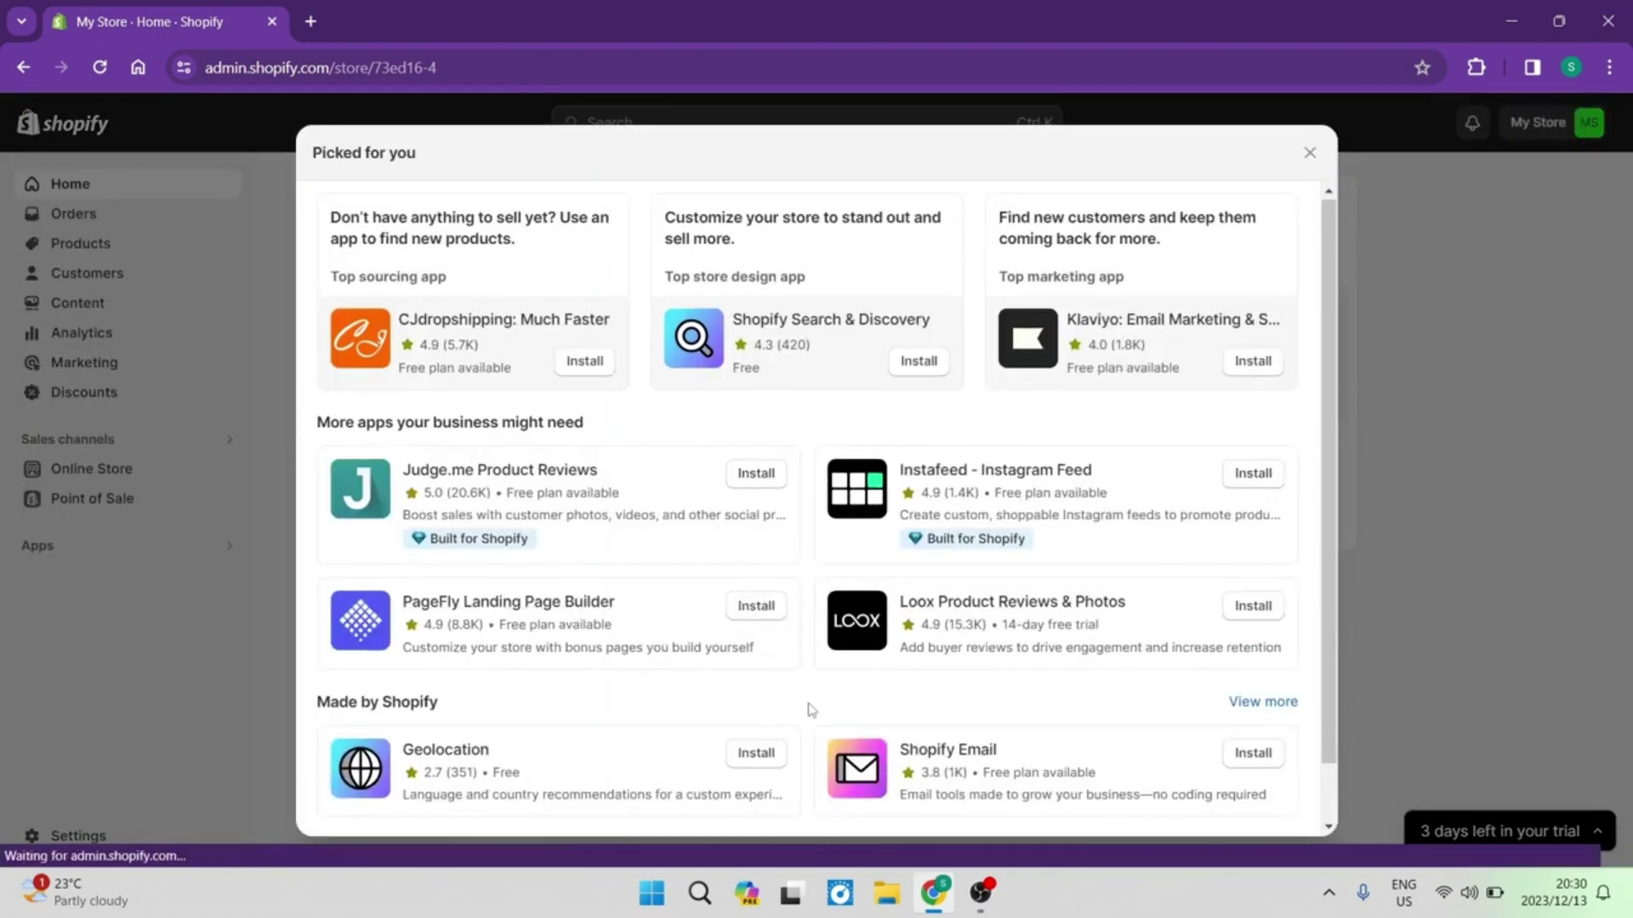
scroll(809, 715, down, 1)
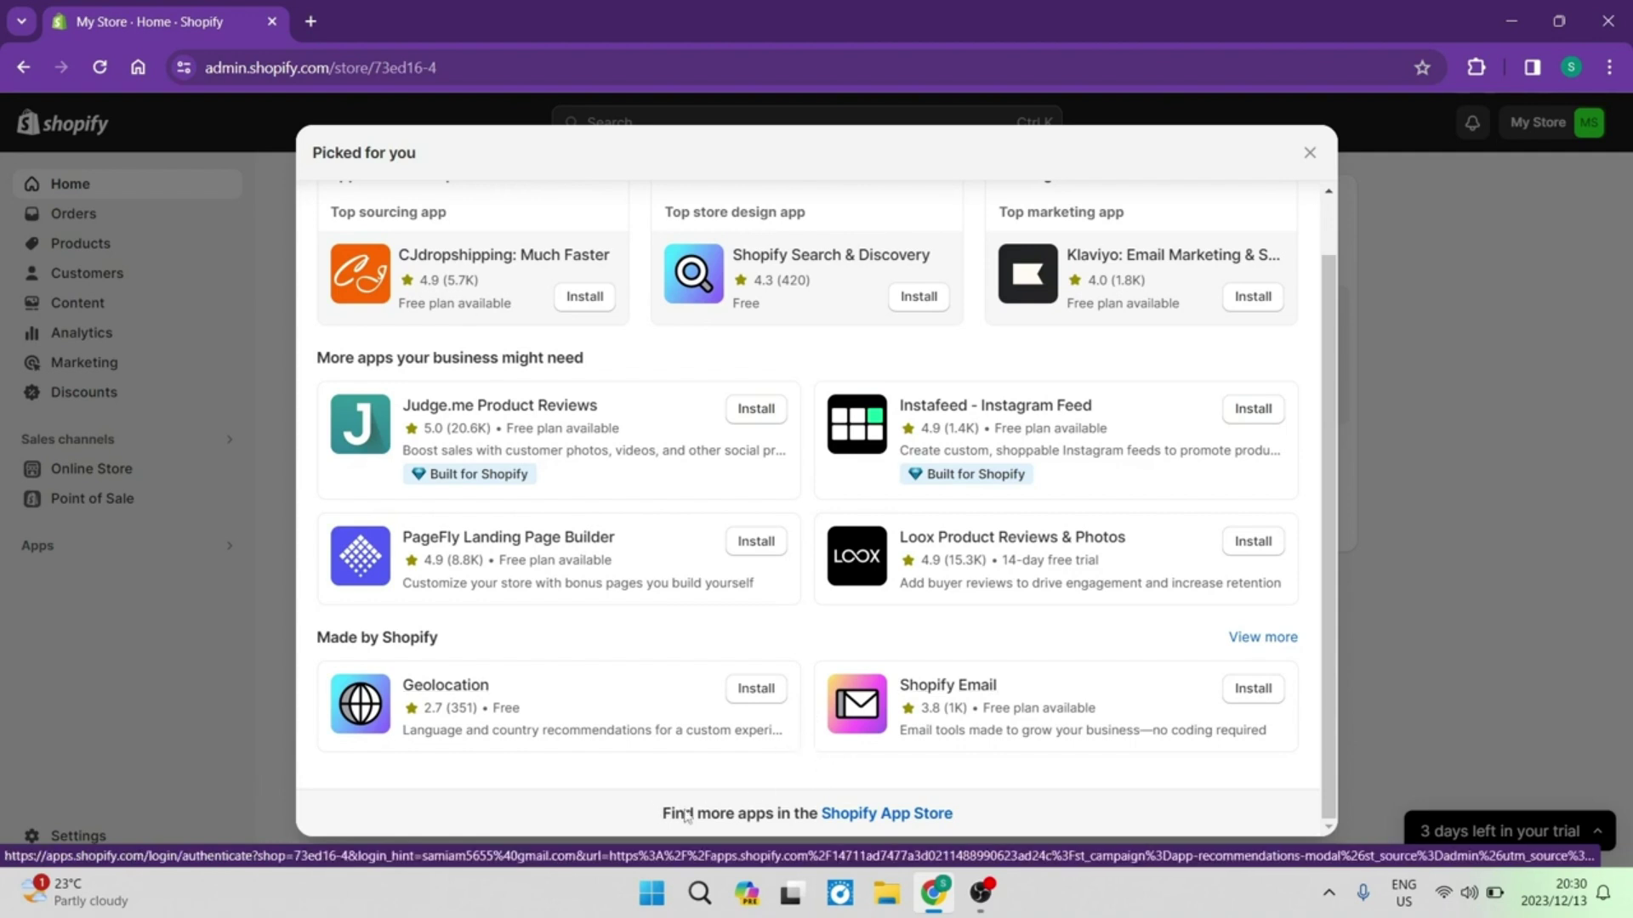
drag(686, 815, 1008, 828)
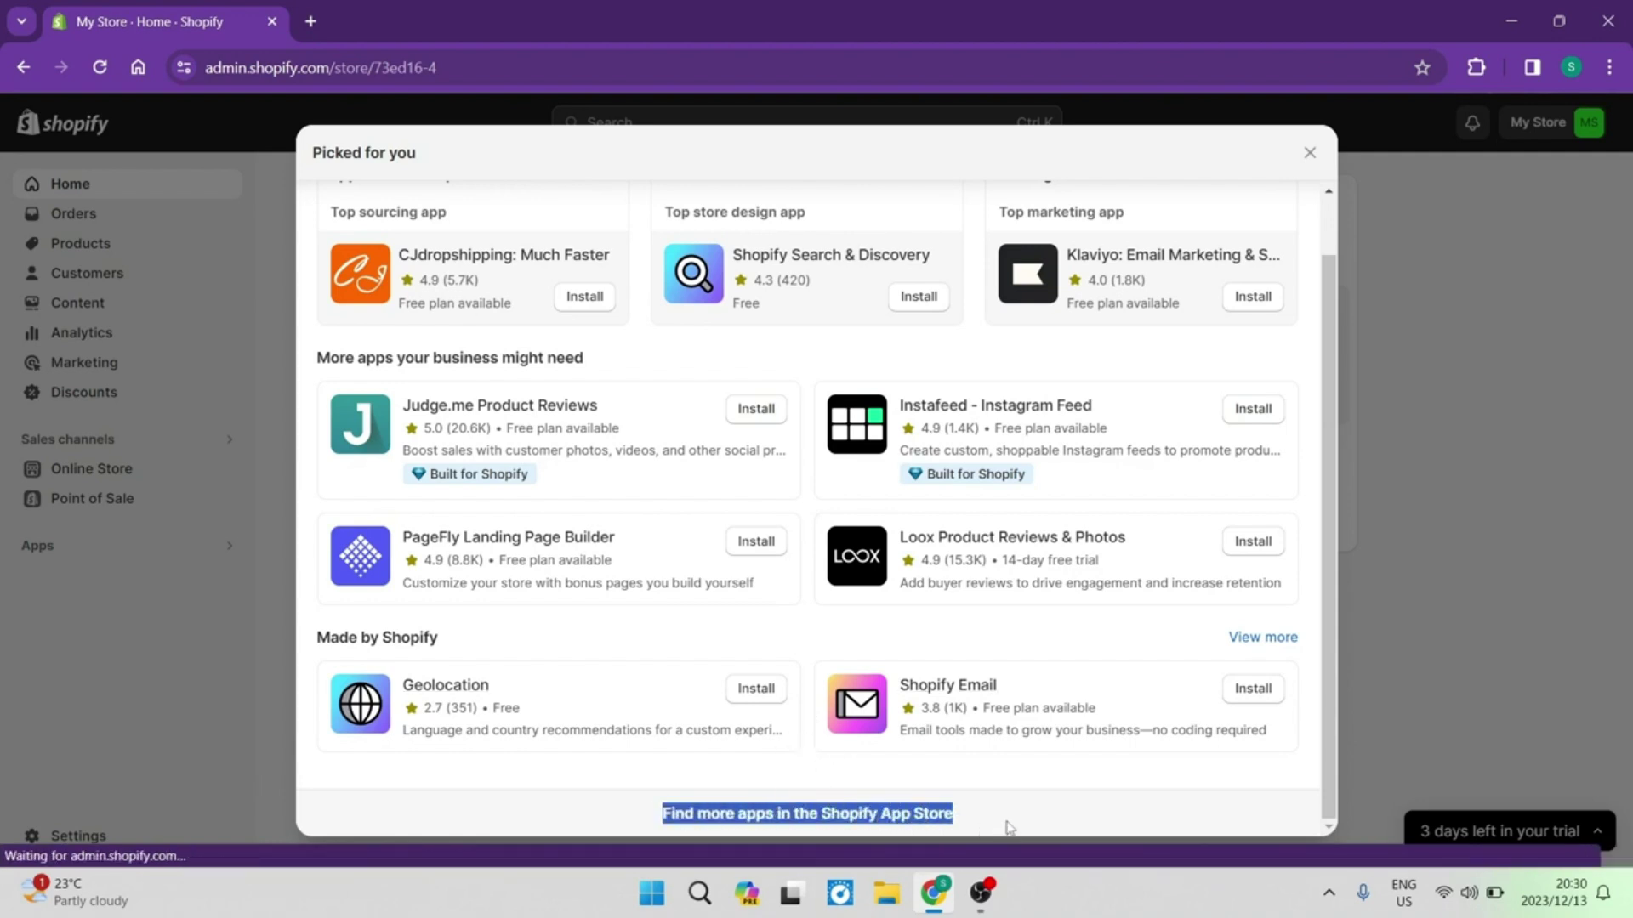
click(929, 816)
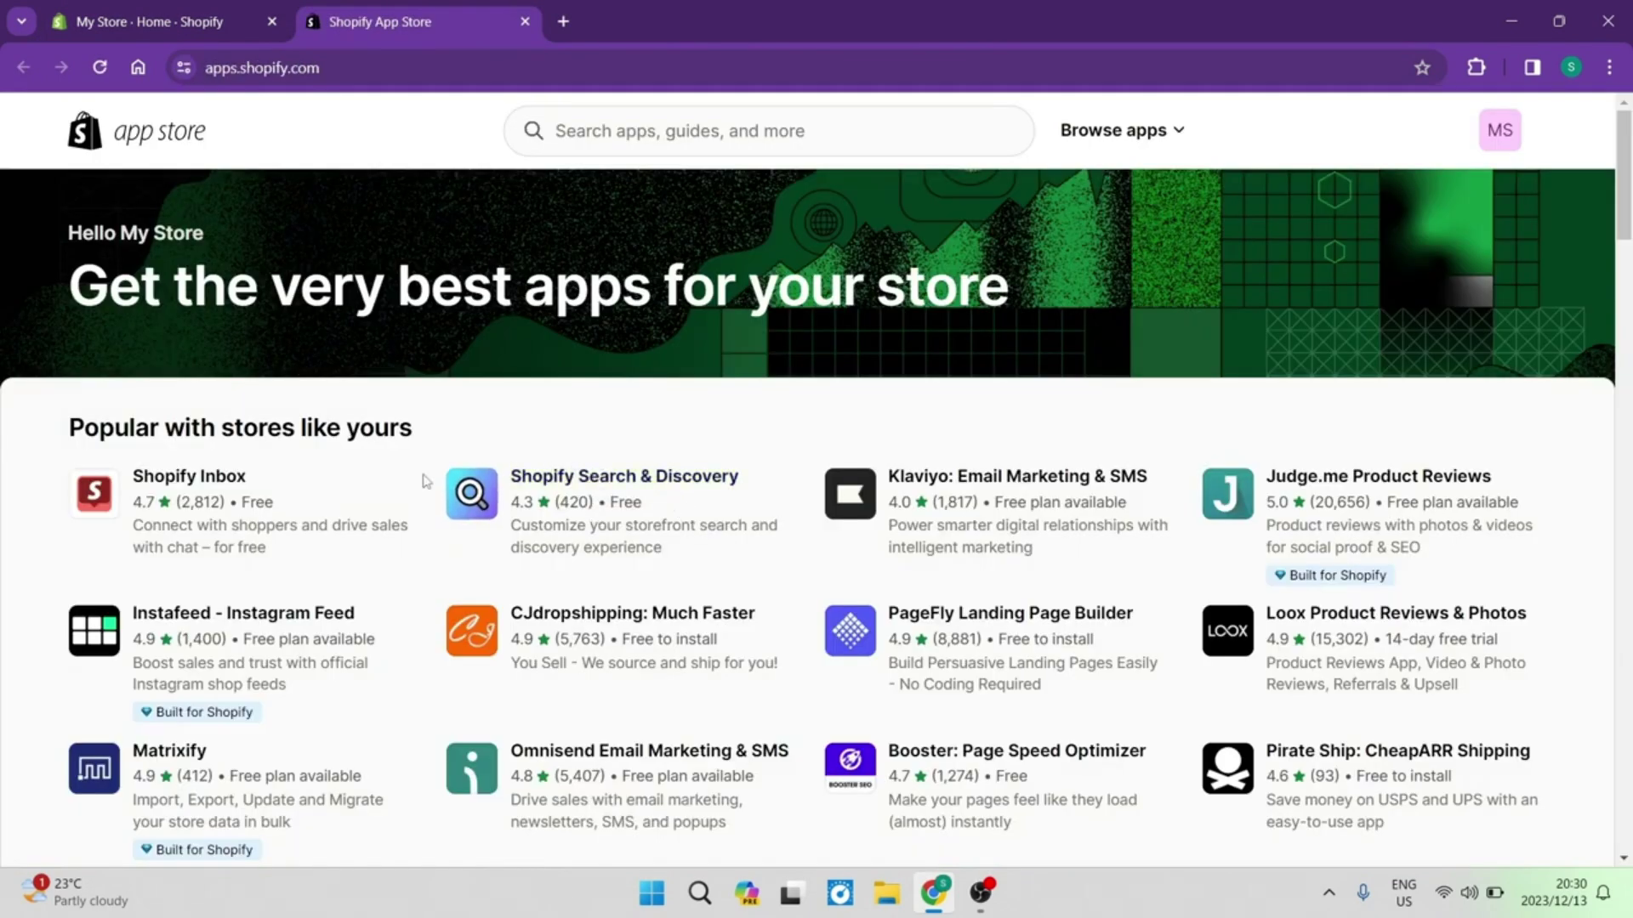
Look through the suggested app categories on the App Store home page
scroll(836, 664, down, 5)
scroll(836, 664, down, 6)
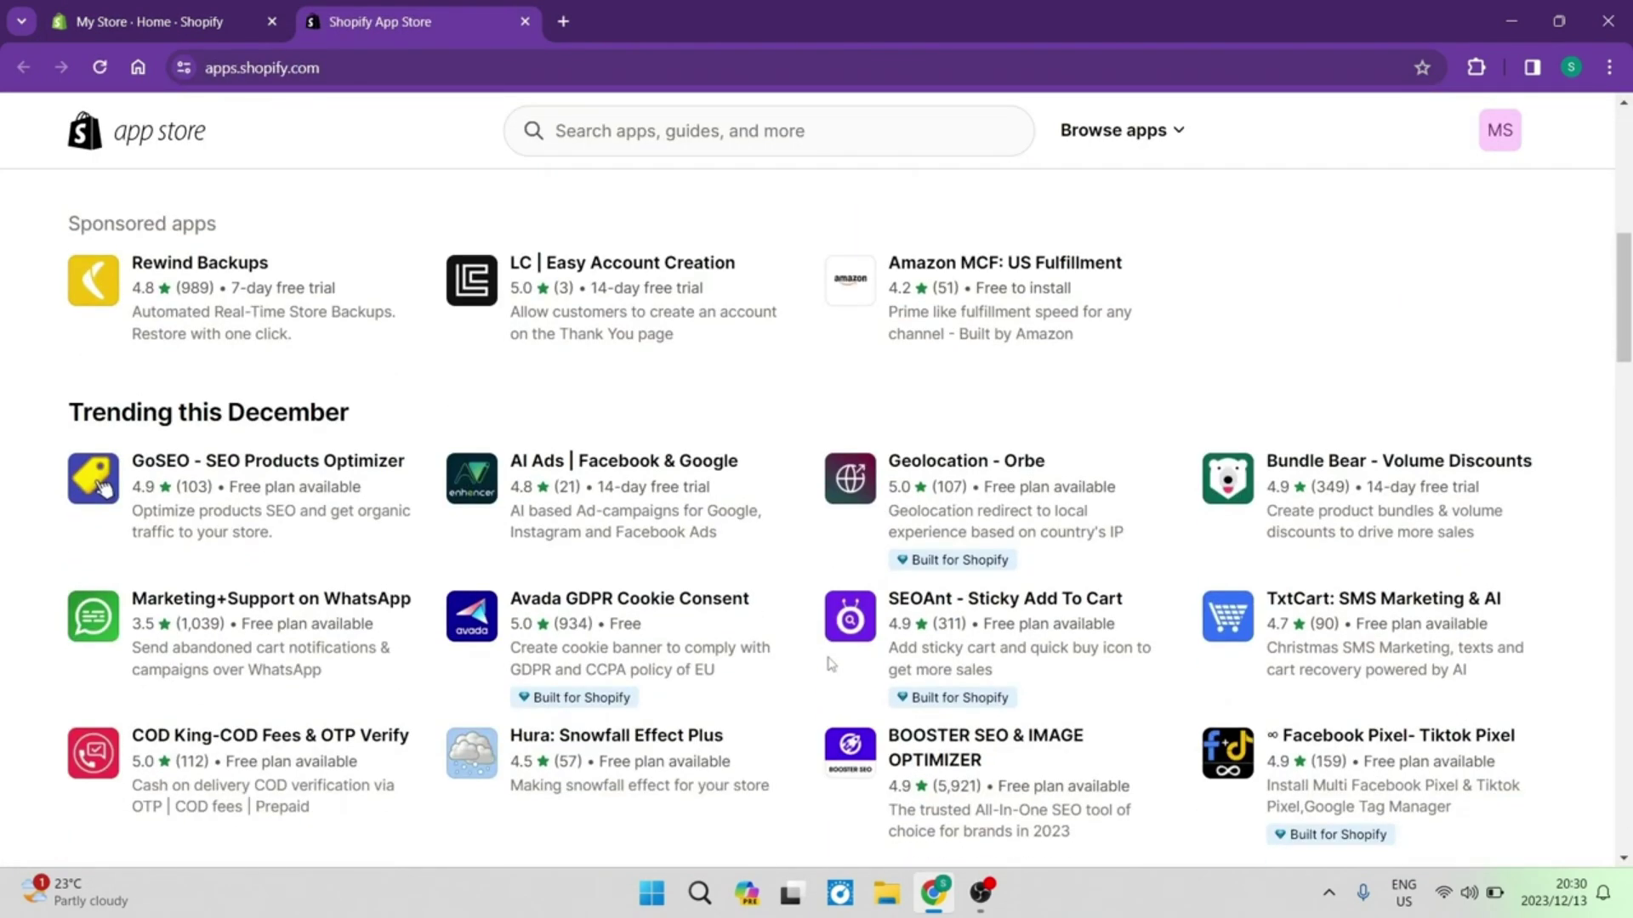
scroll(522, 453, down, 7)
scroll(522, 453, down, 6)
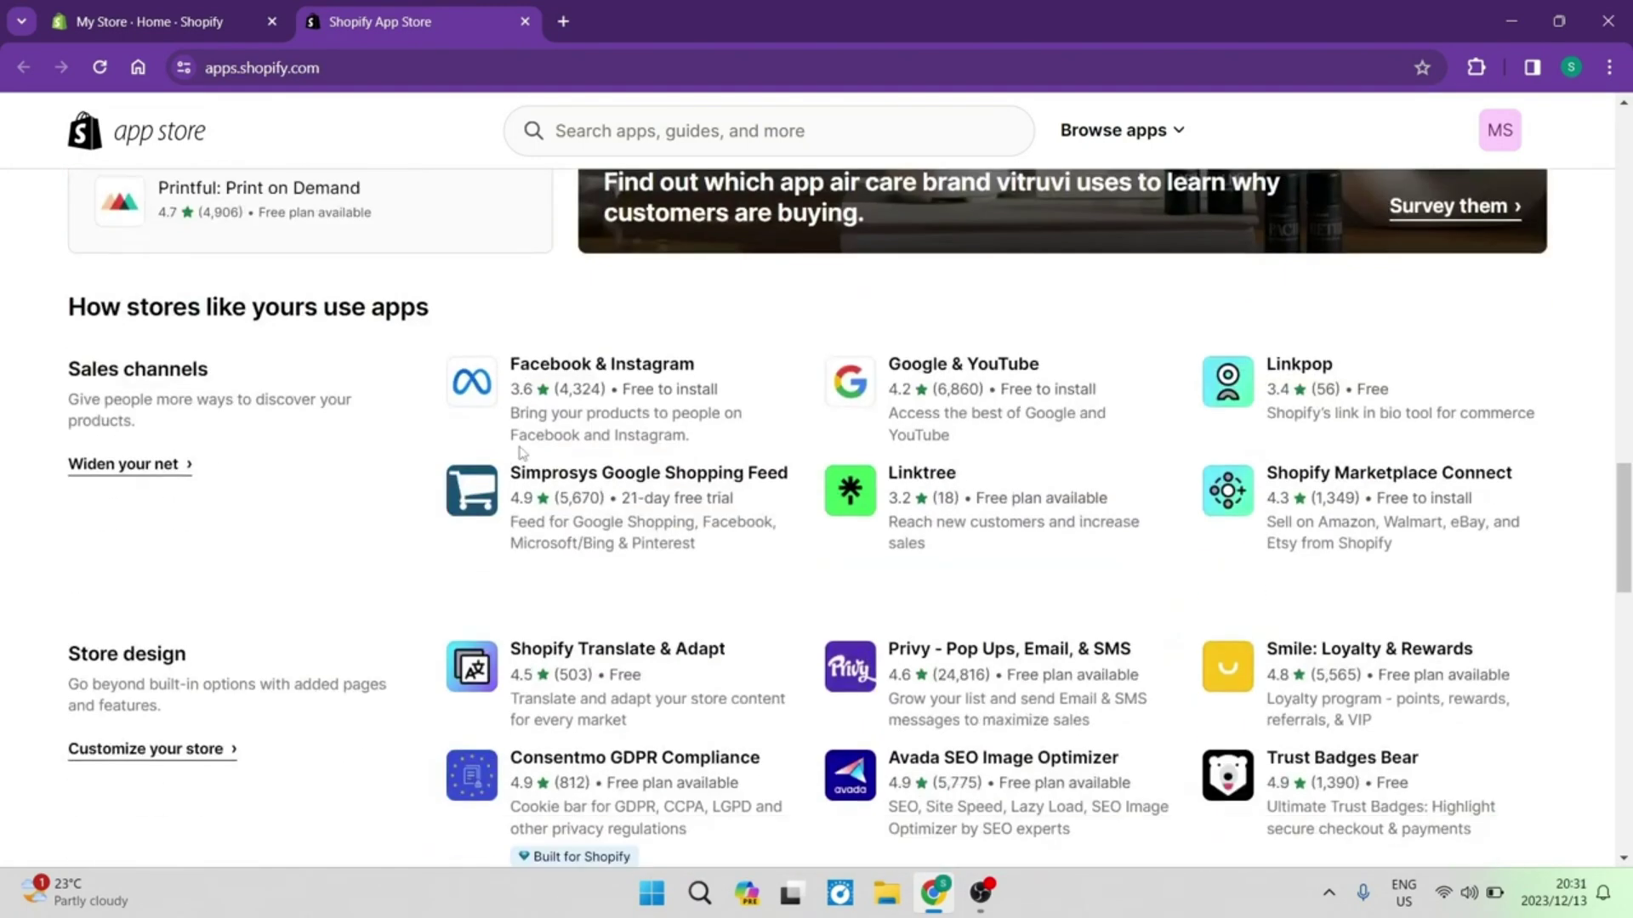
scroll(504, 442, down, 1)
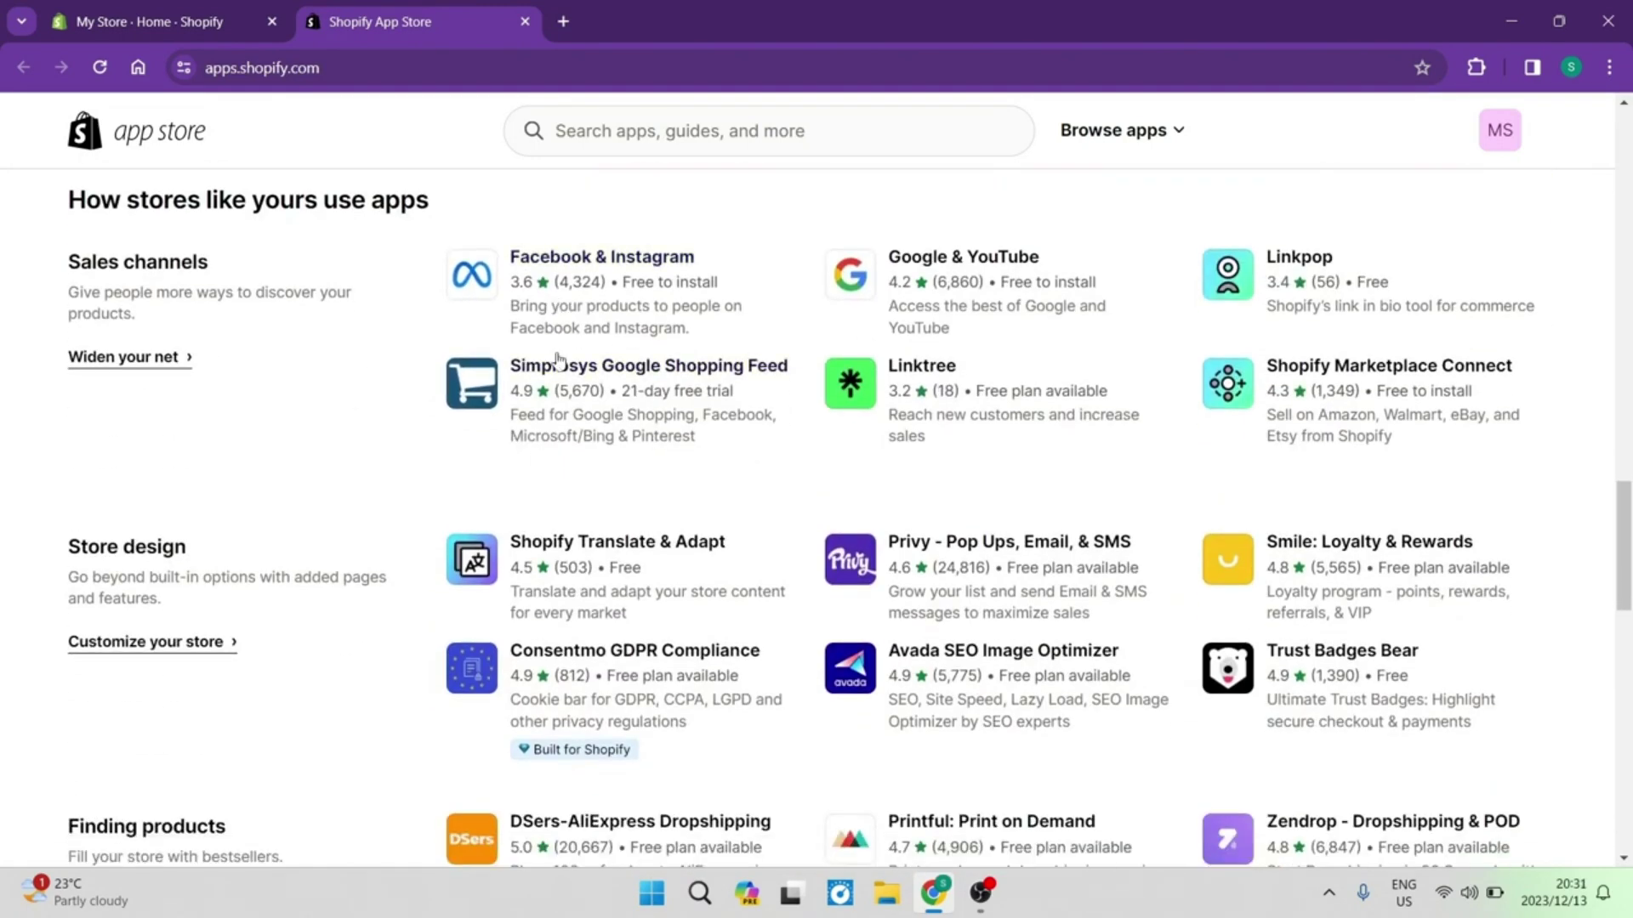
scroll(544, 510, up, 12)
scroll(706, 510, up, 7)
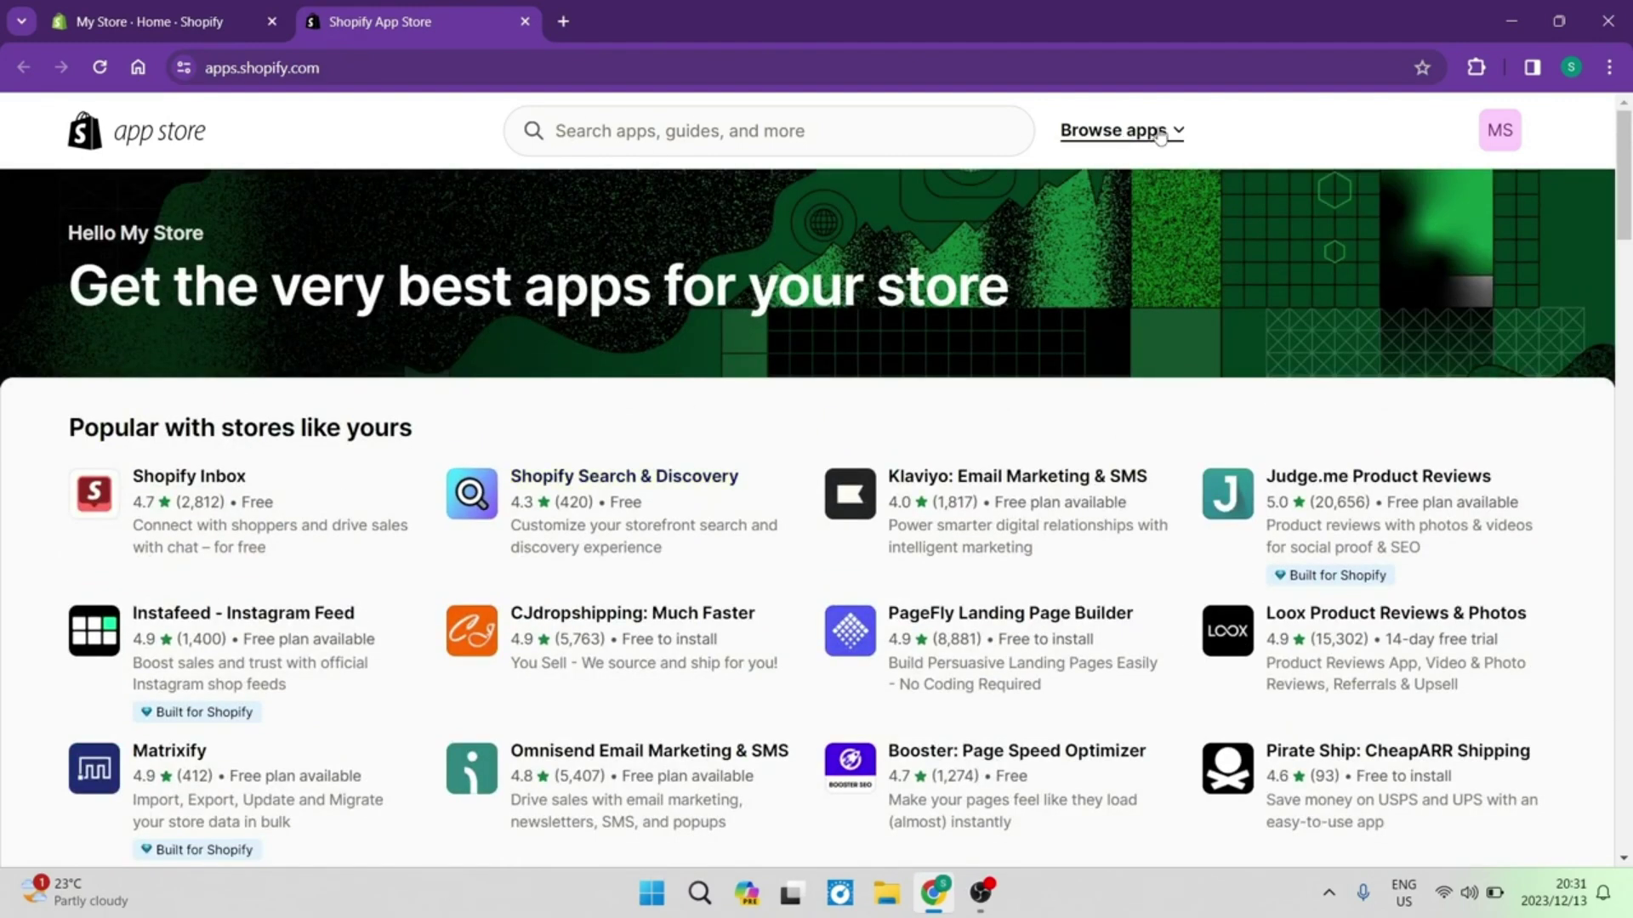
Search the App Store for "review" using the suggested search term
click(658, 130)
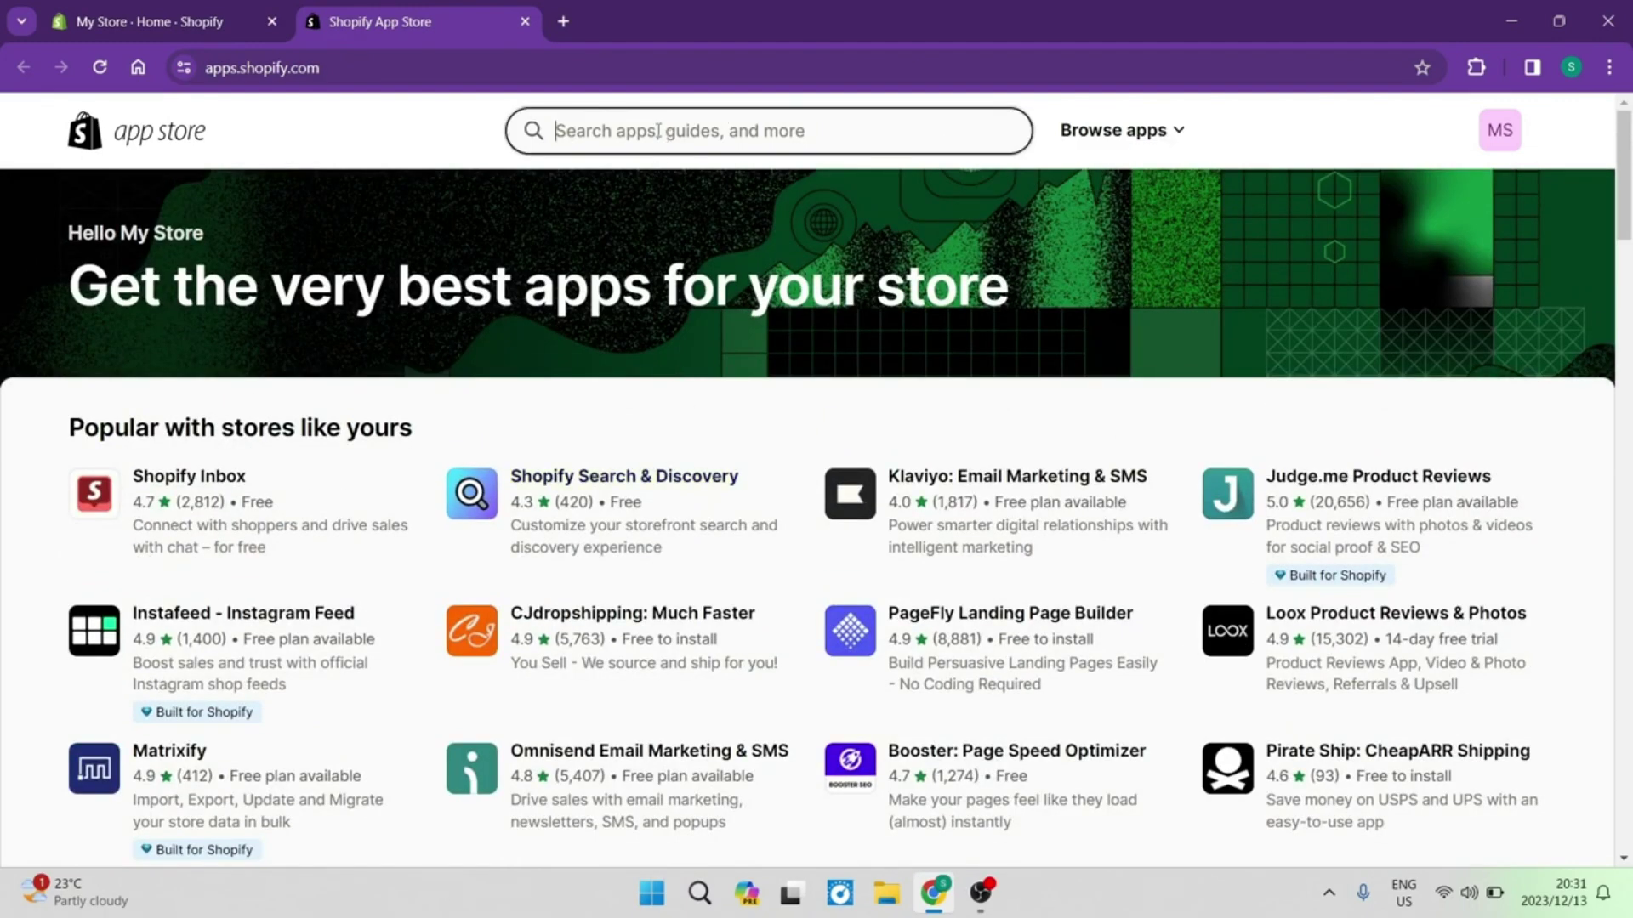
text(re)
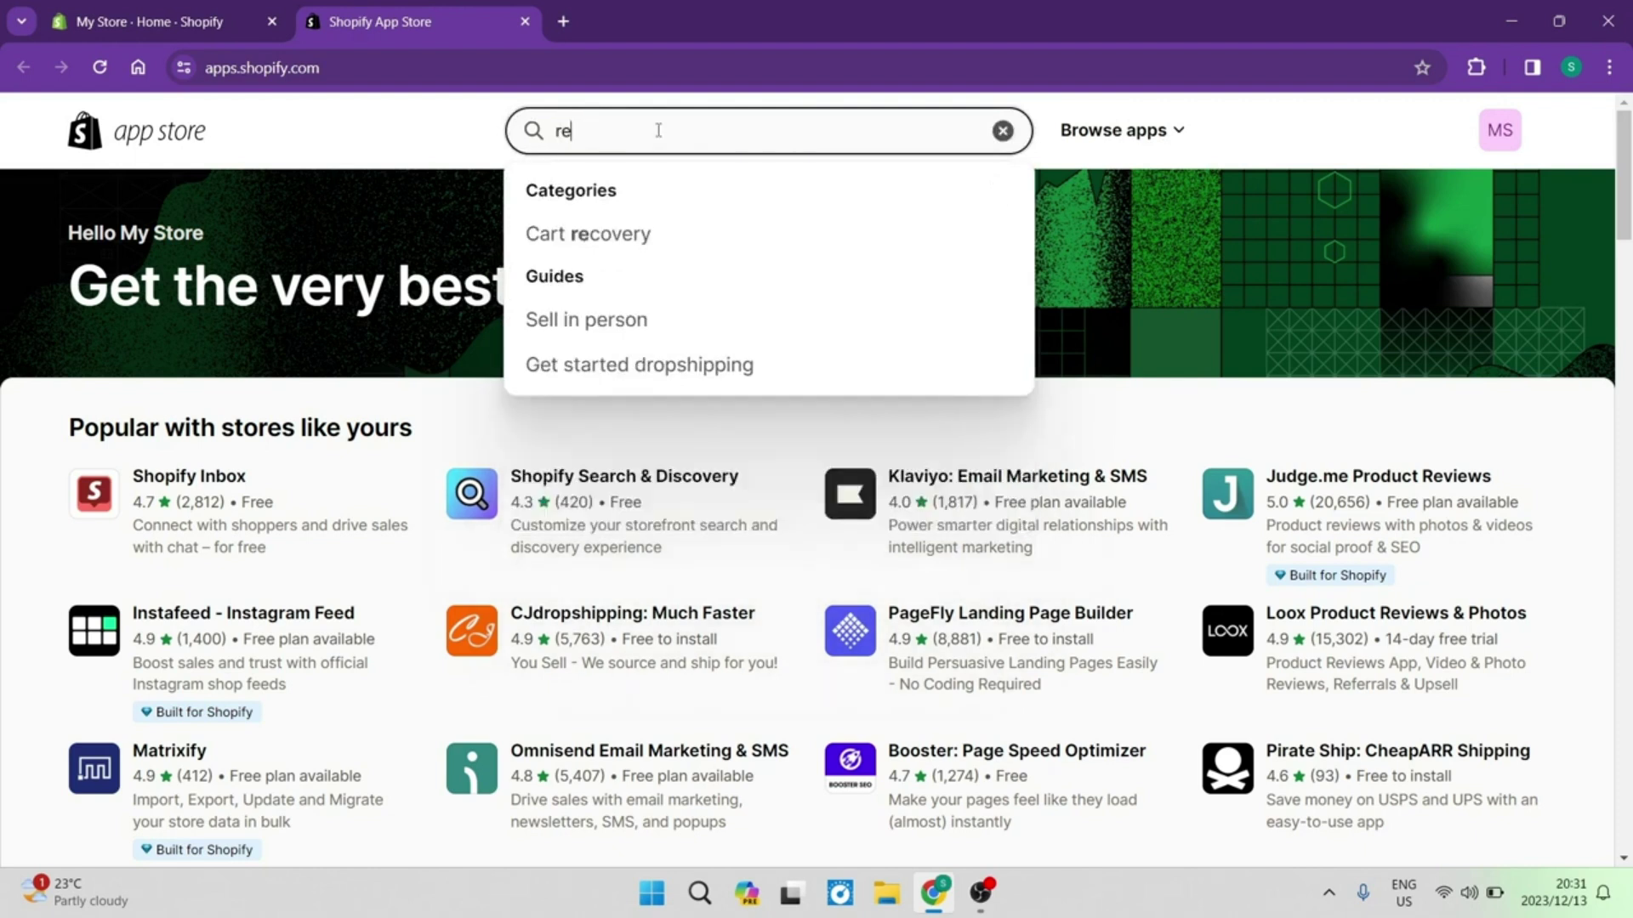
text(v)
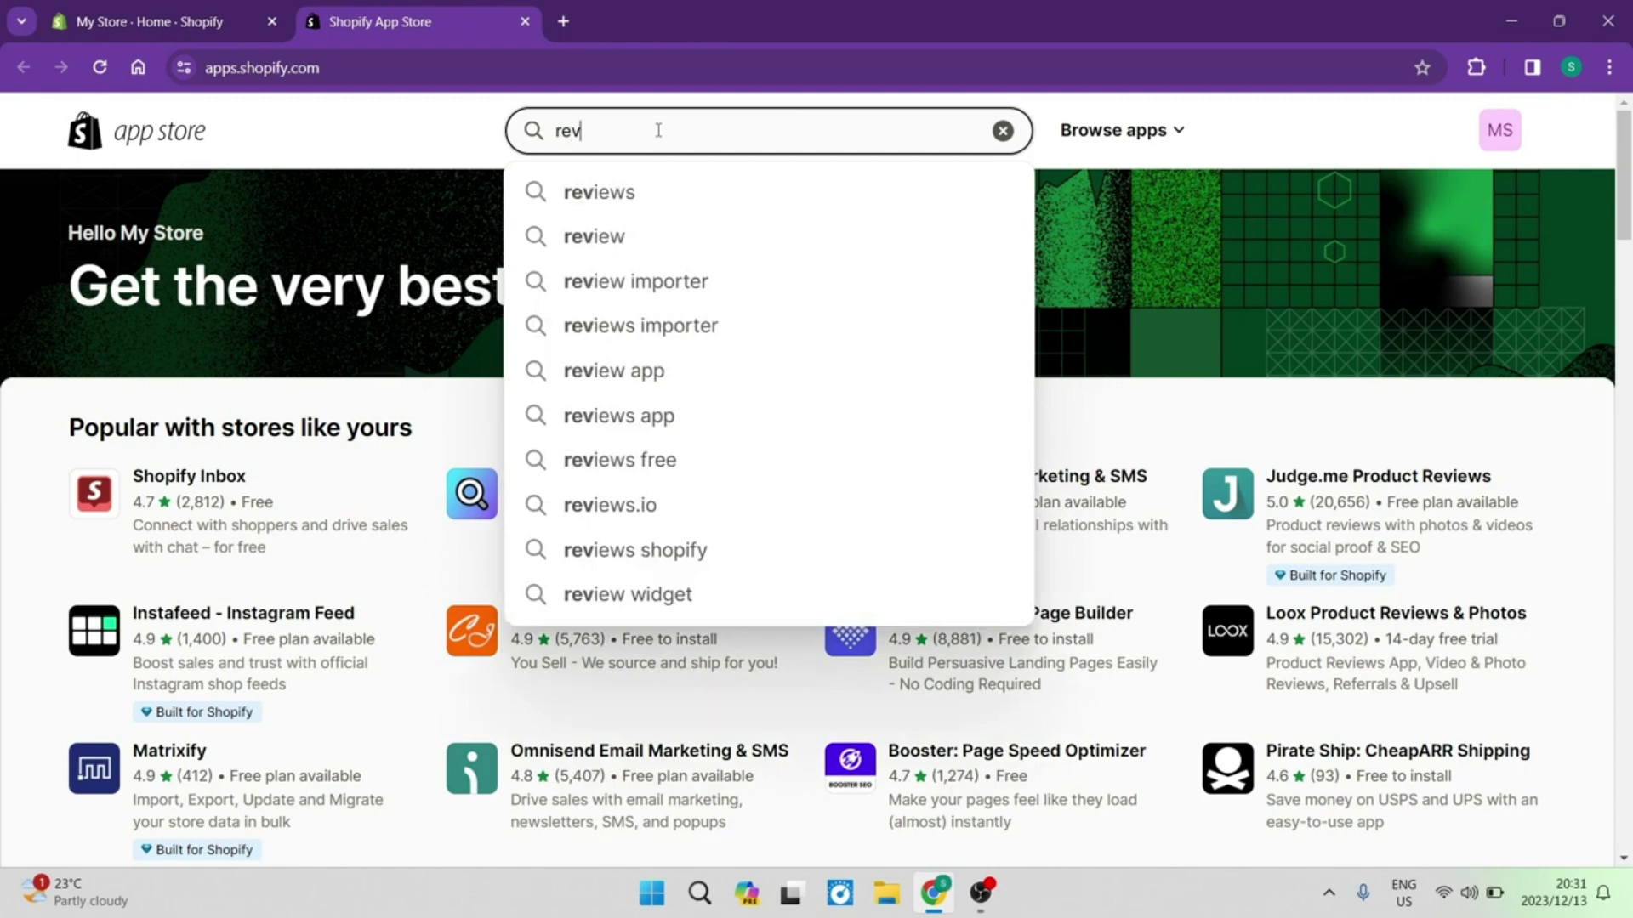
key(Down)
key(Down)
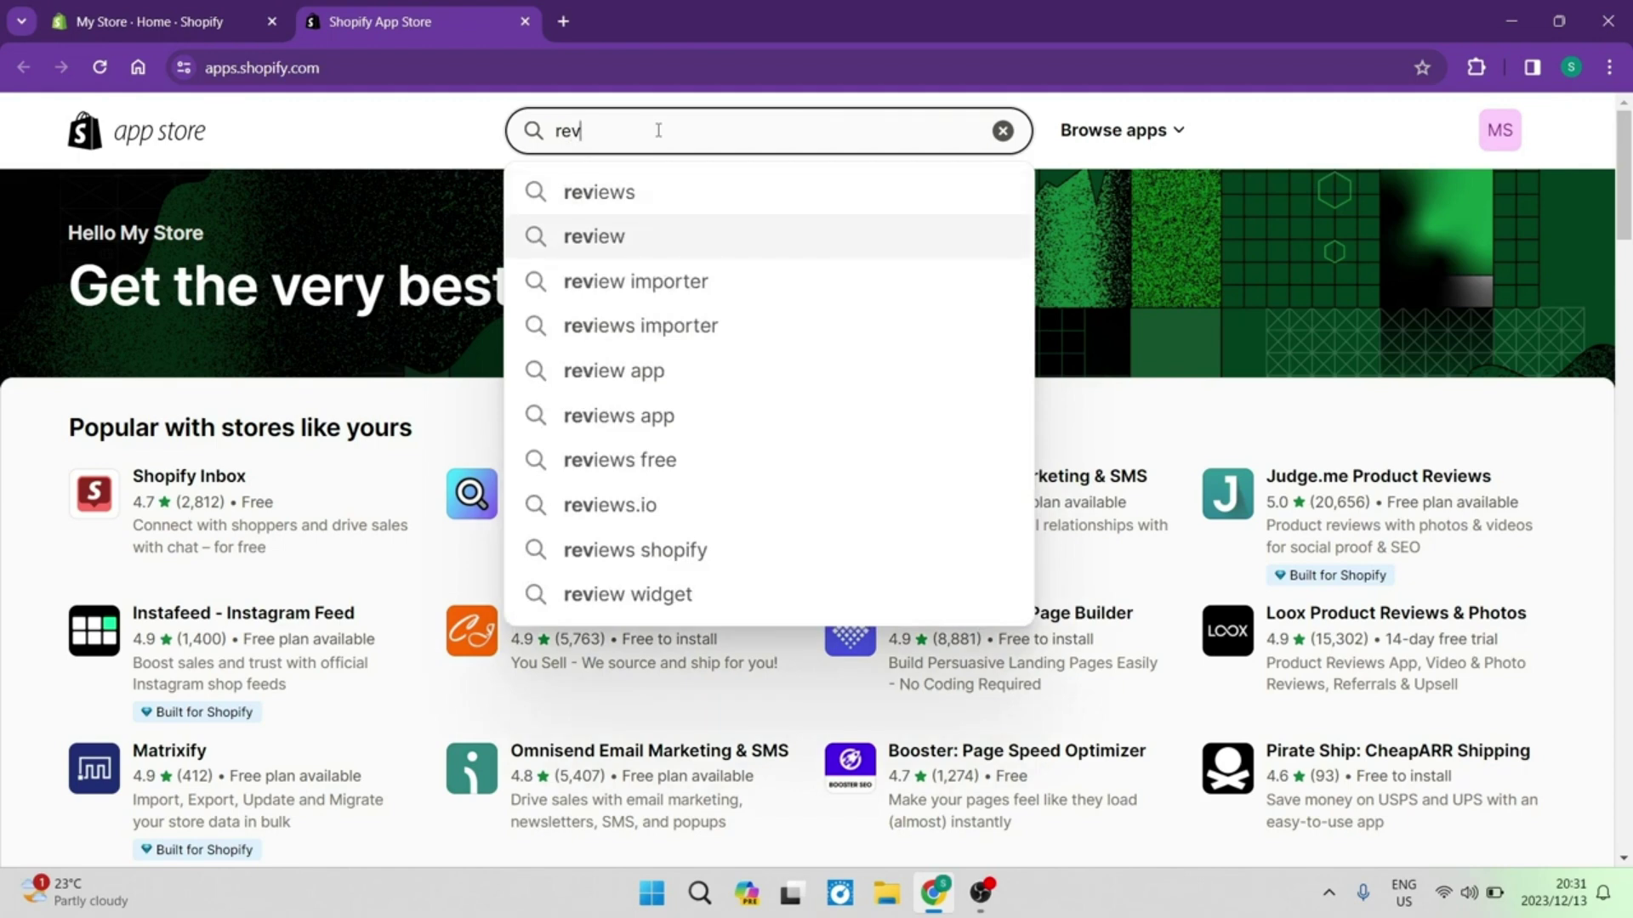
key(Return)
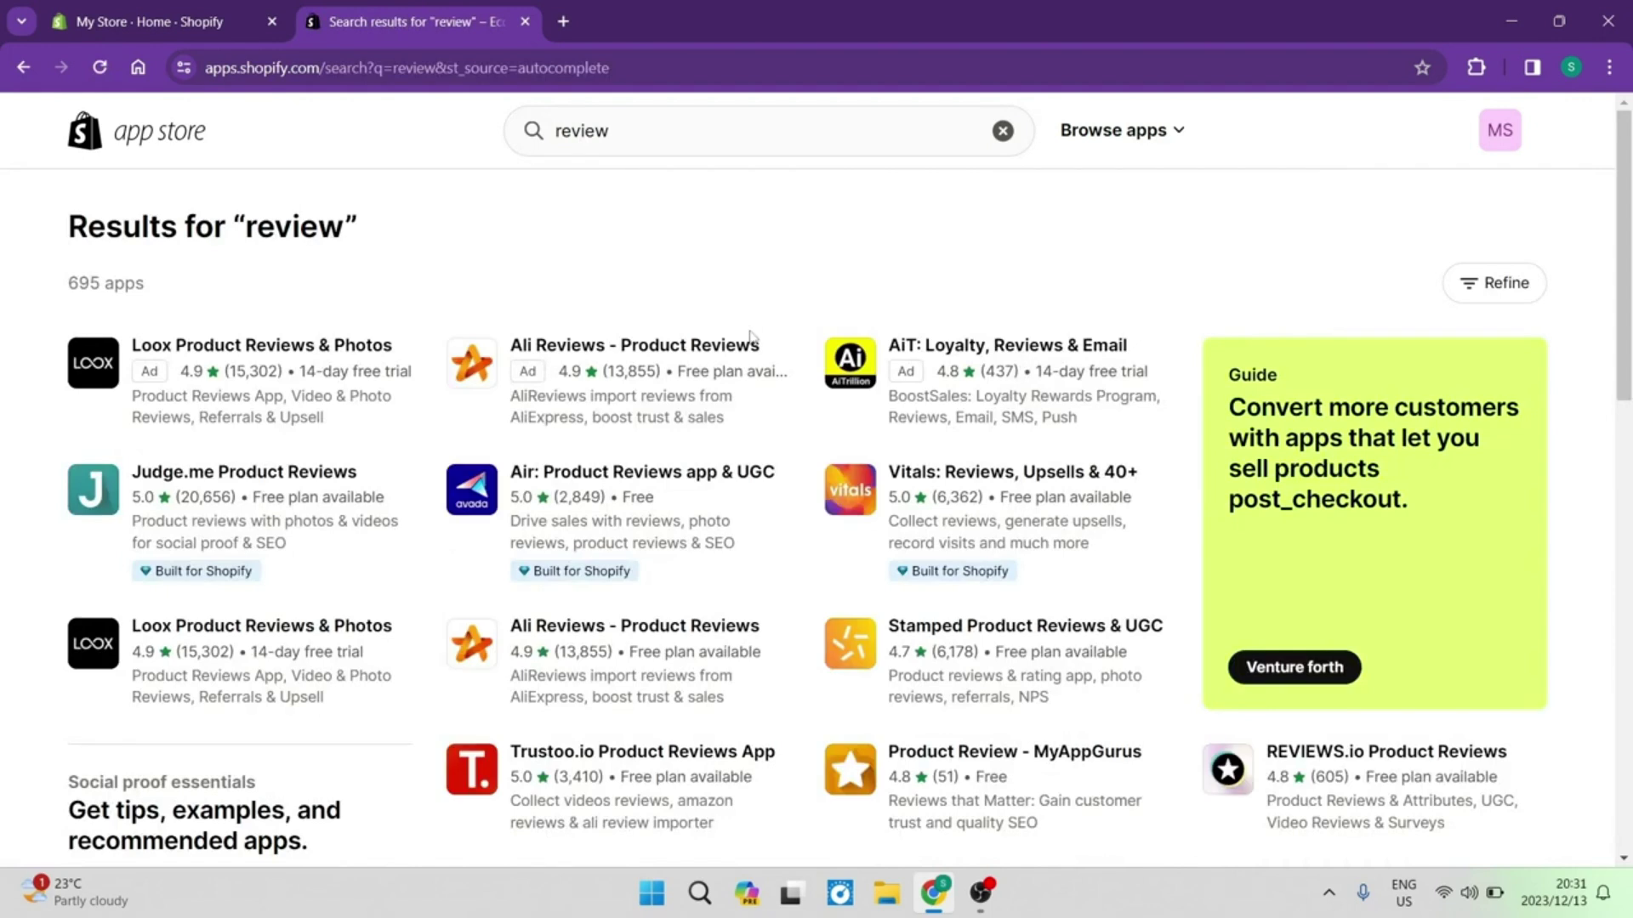
Examine the review apps listed in the search results, with their ratings and plans
drag(221, 288, 59, 288)
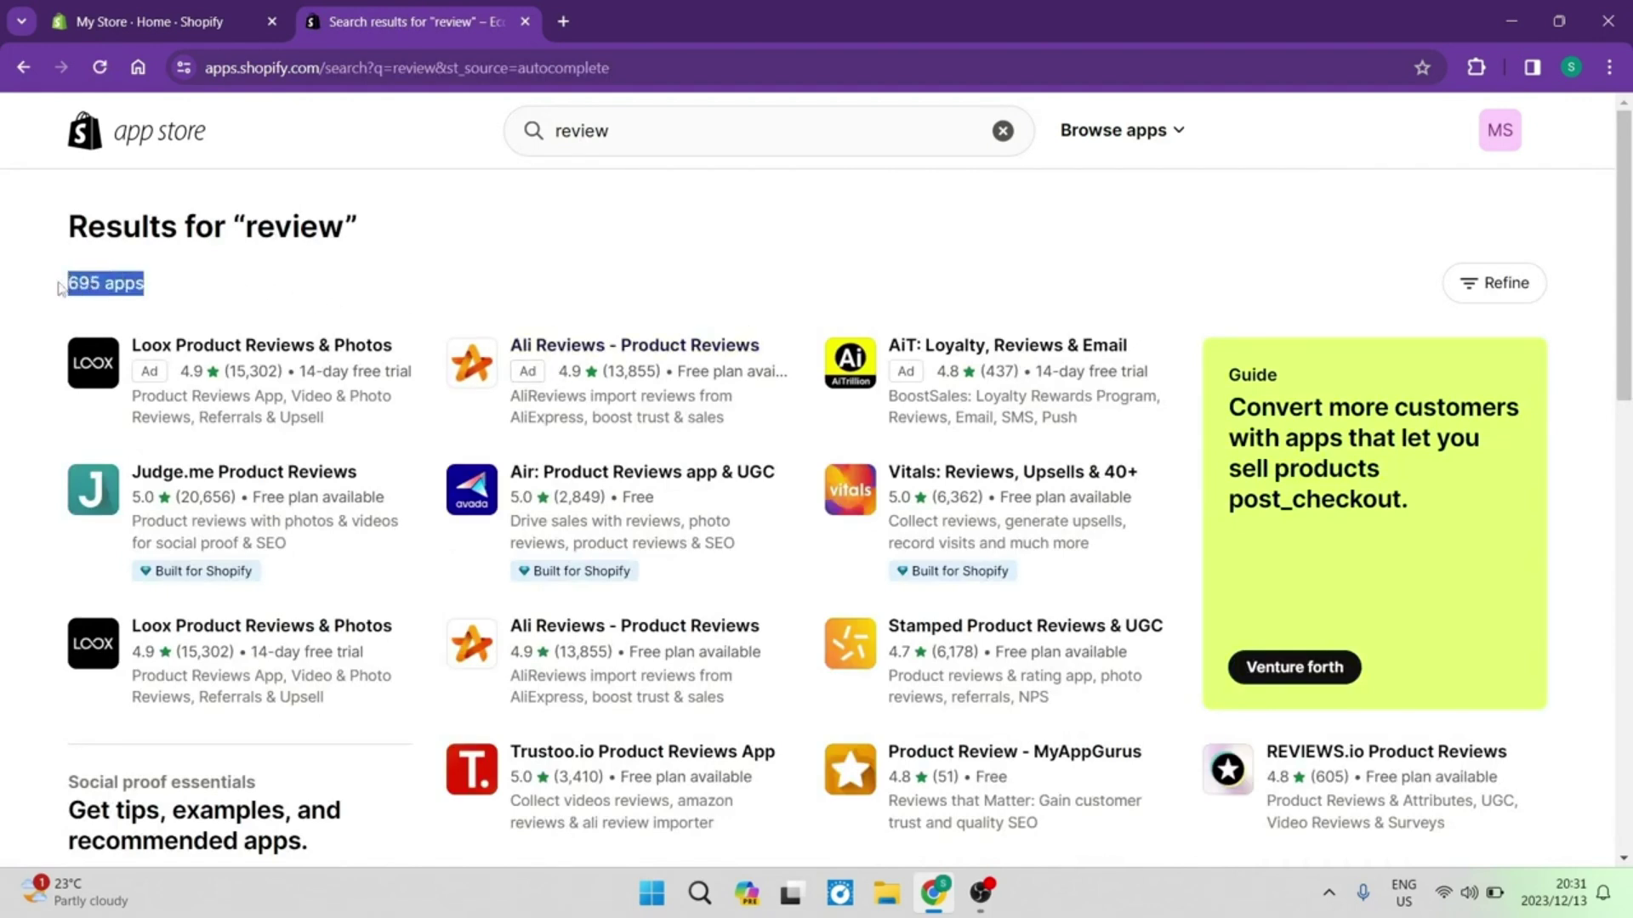
click(187, 293)
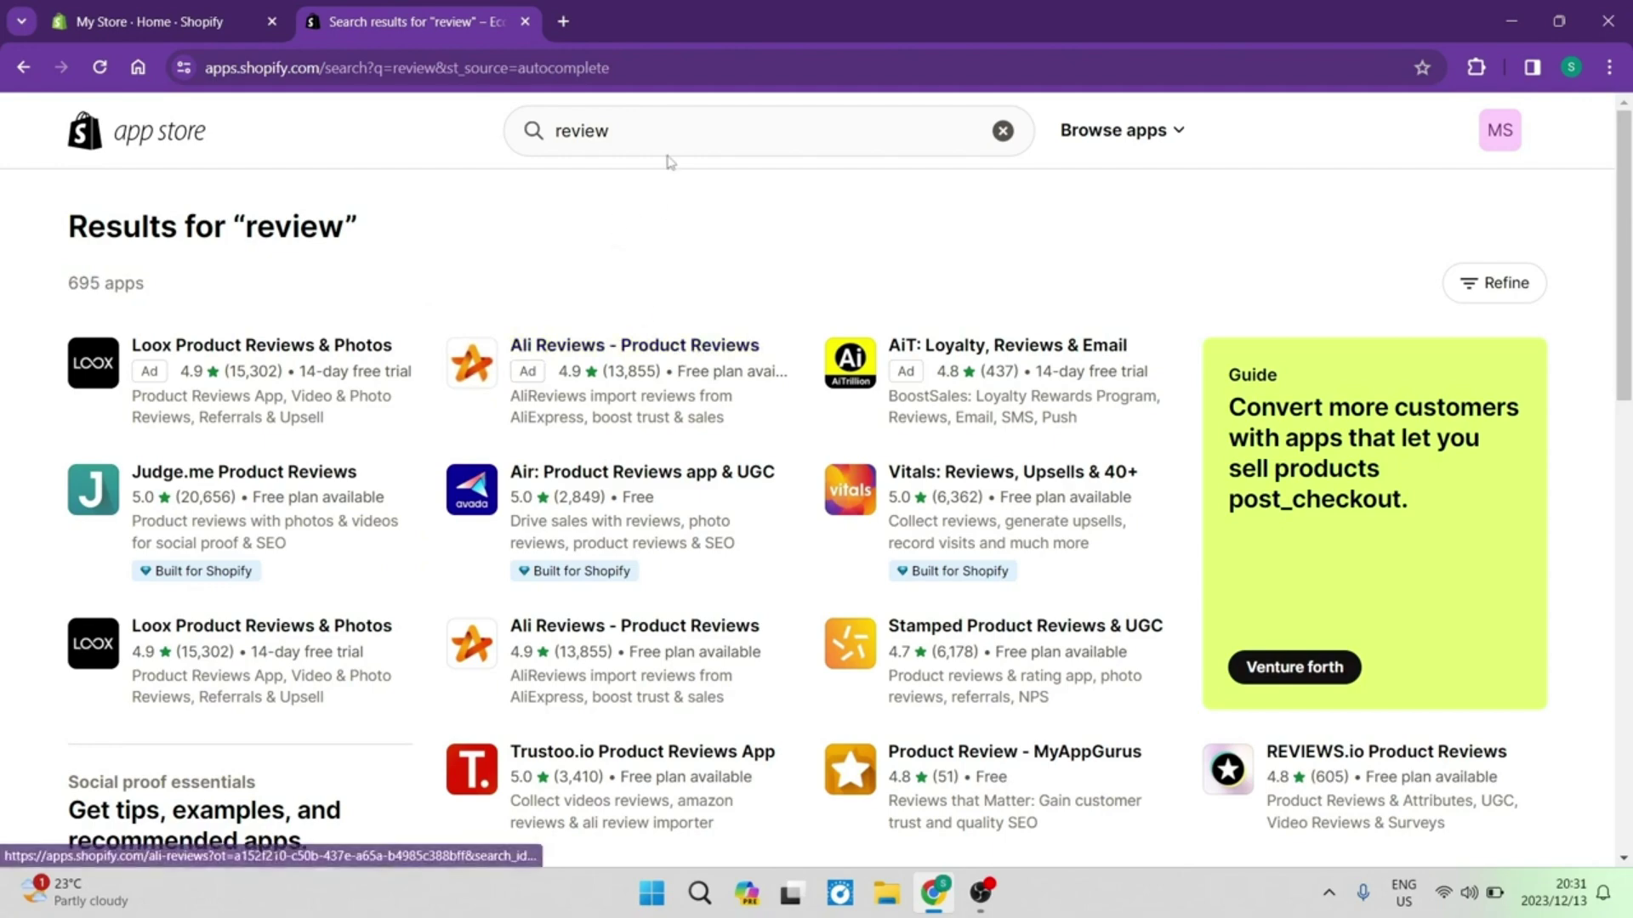
drag(646, 133, 496, 145)
click(409, 278)
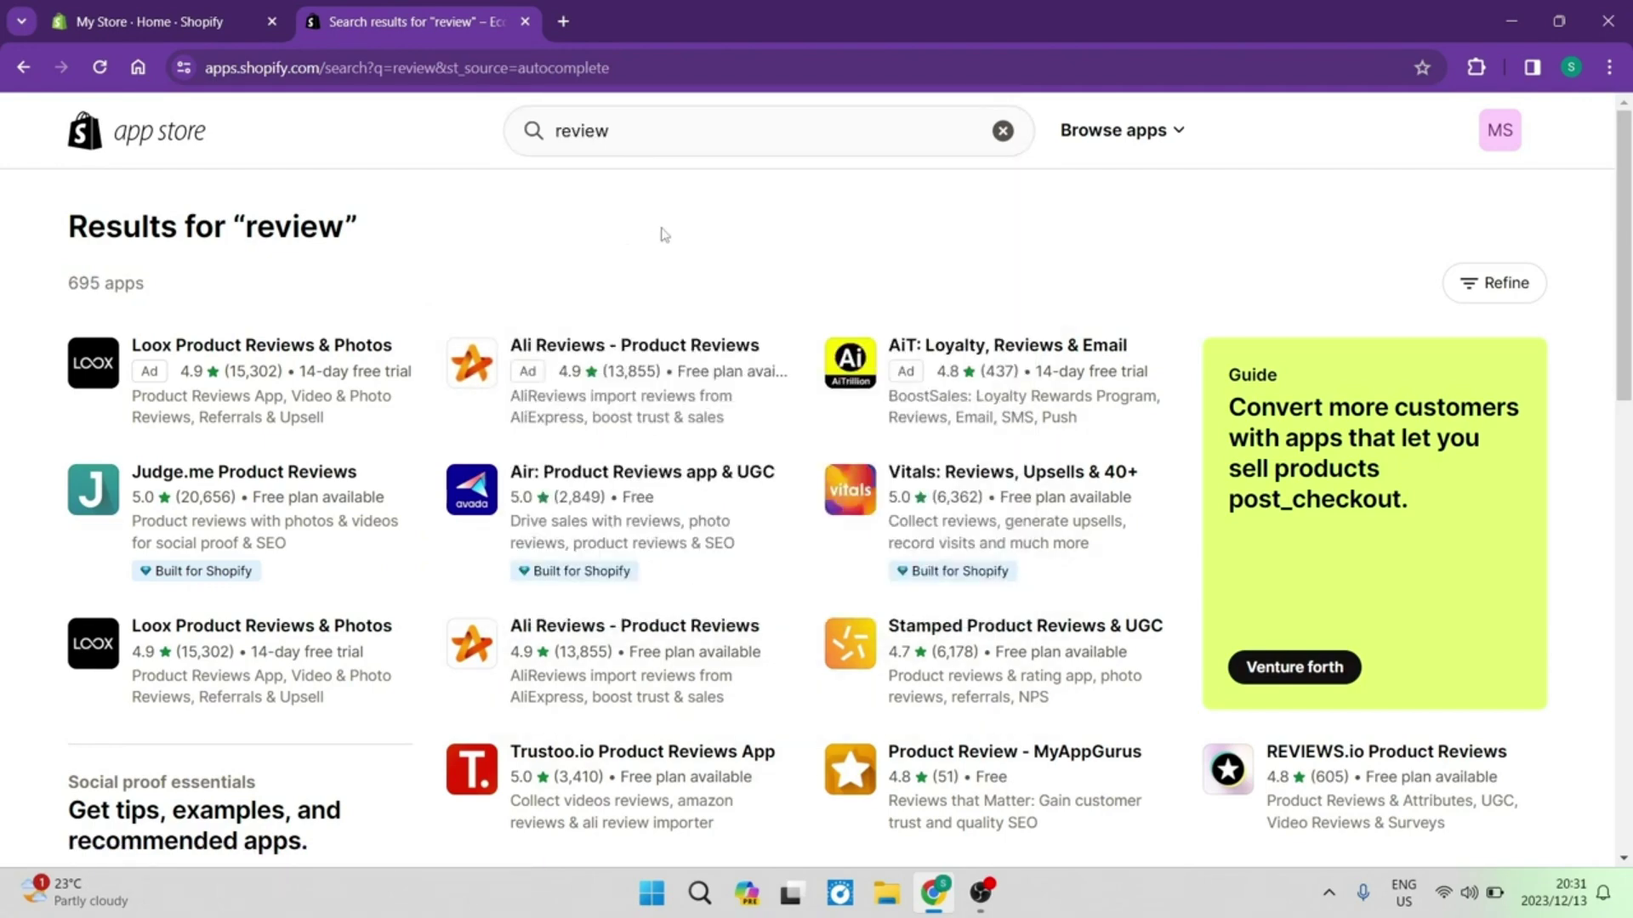
scroll(623, 368, down, 12)
scroll(620, 364, up, 7)
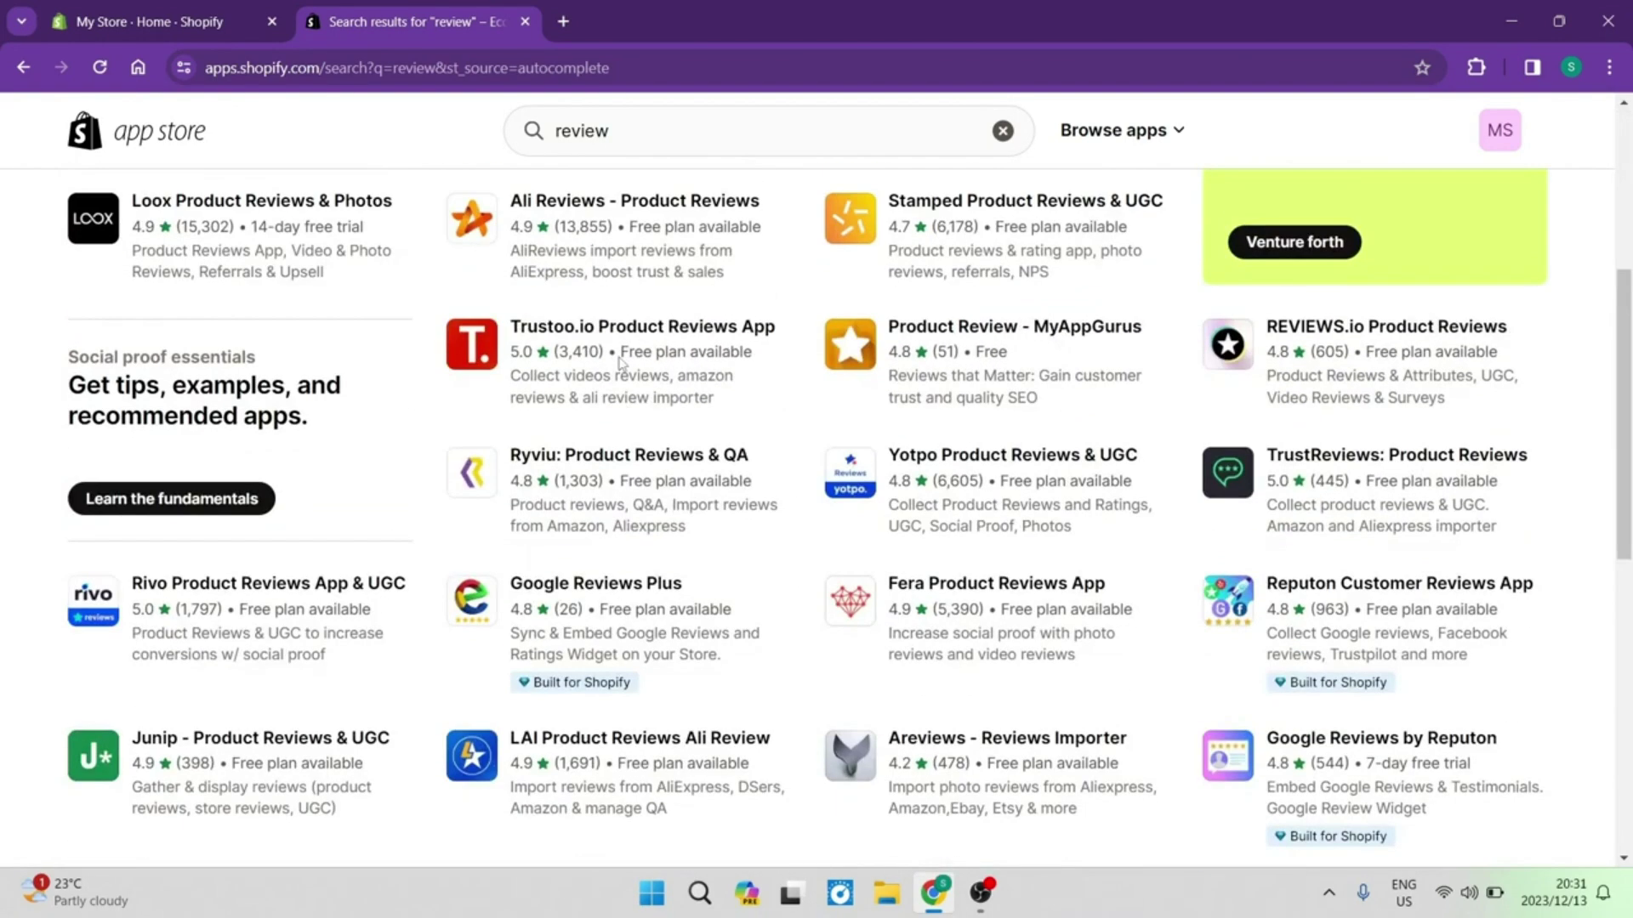
scroll(621, 364, up, 5)
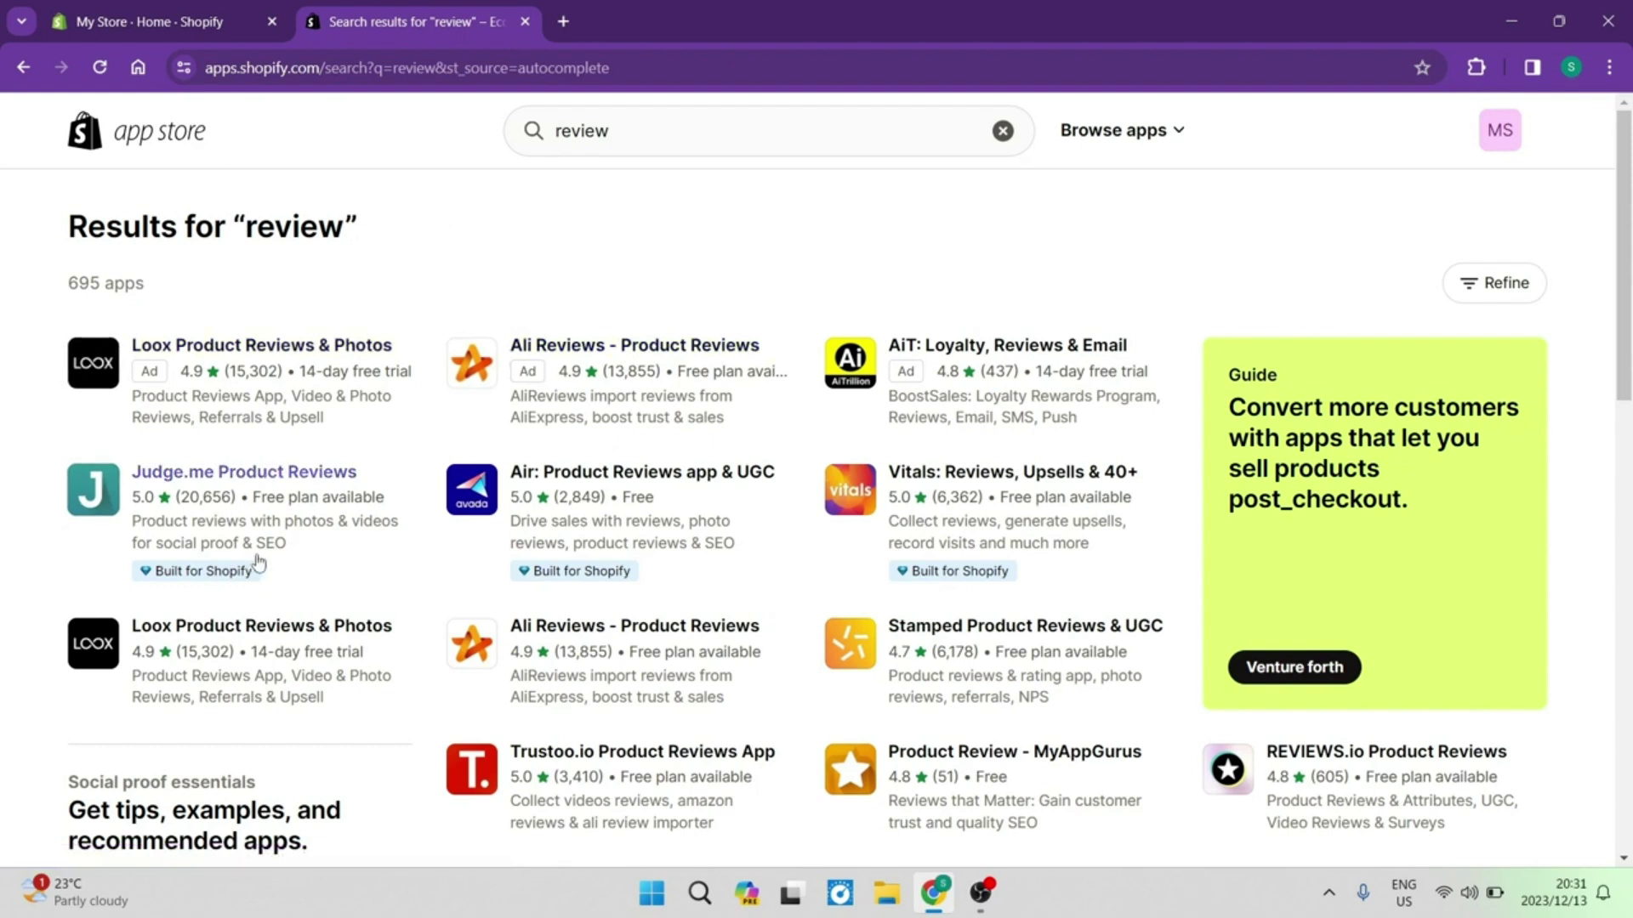
Open the Judge.me Product Reviews listing and install the app on the store, approving its access
click(171, 478)
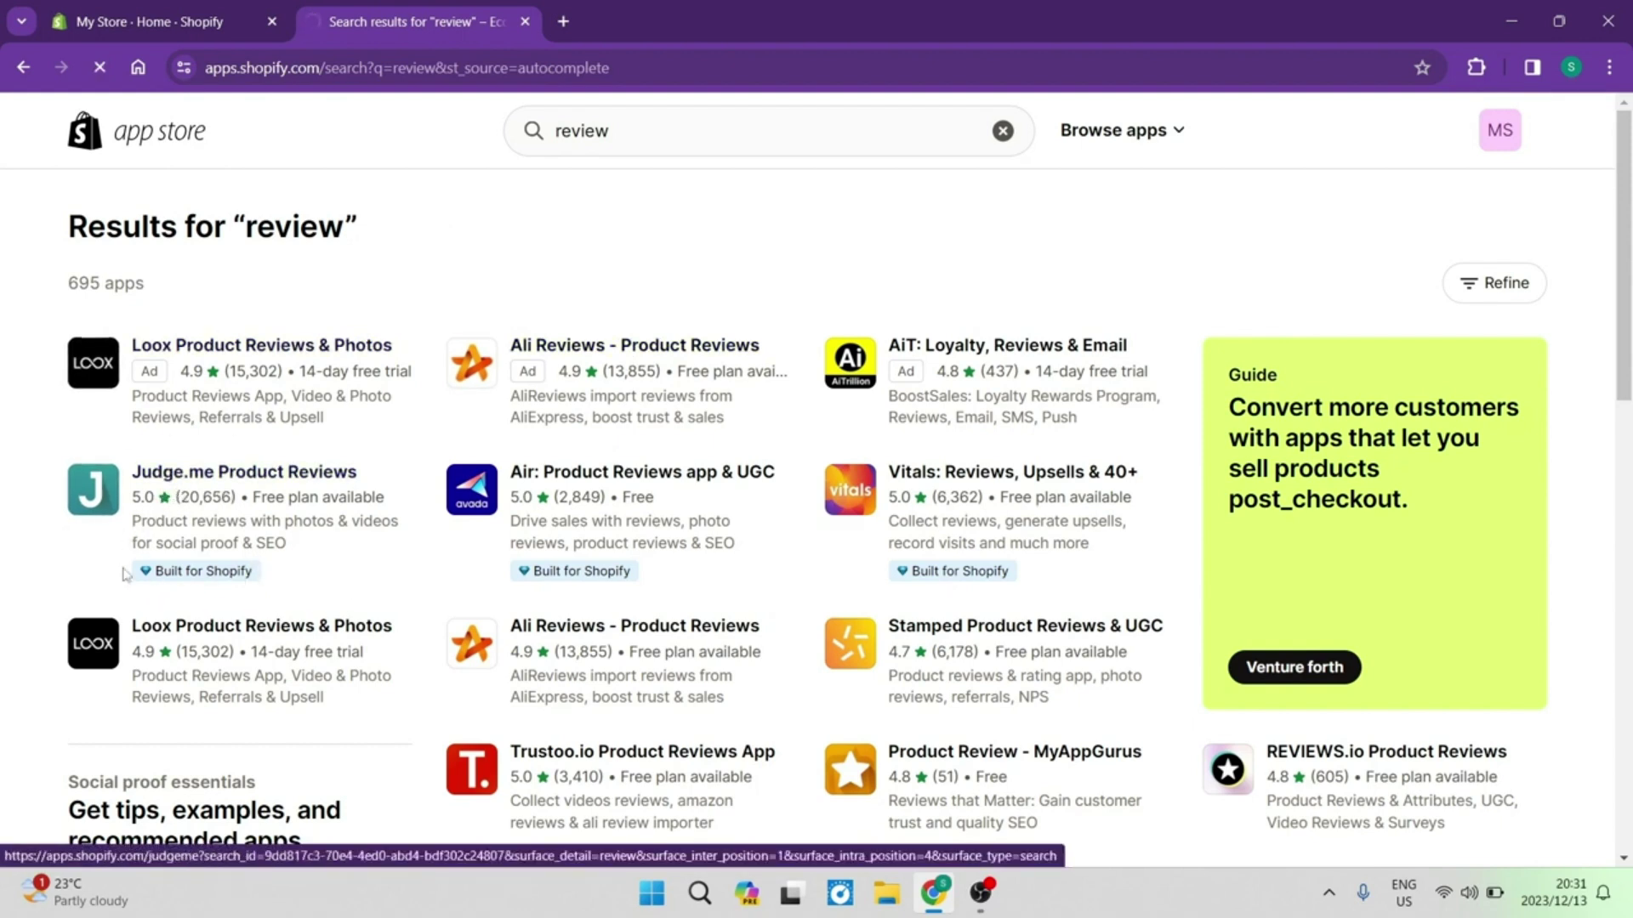
drag(17, 334, 75, 442)
click(38, 464)
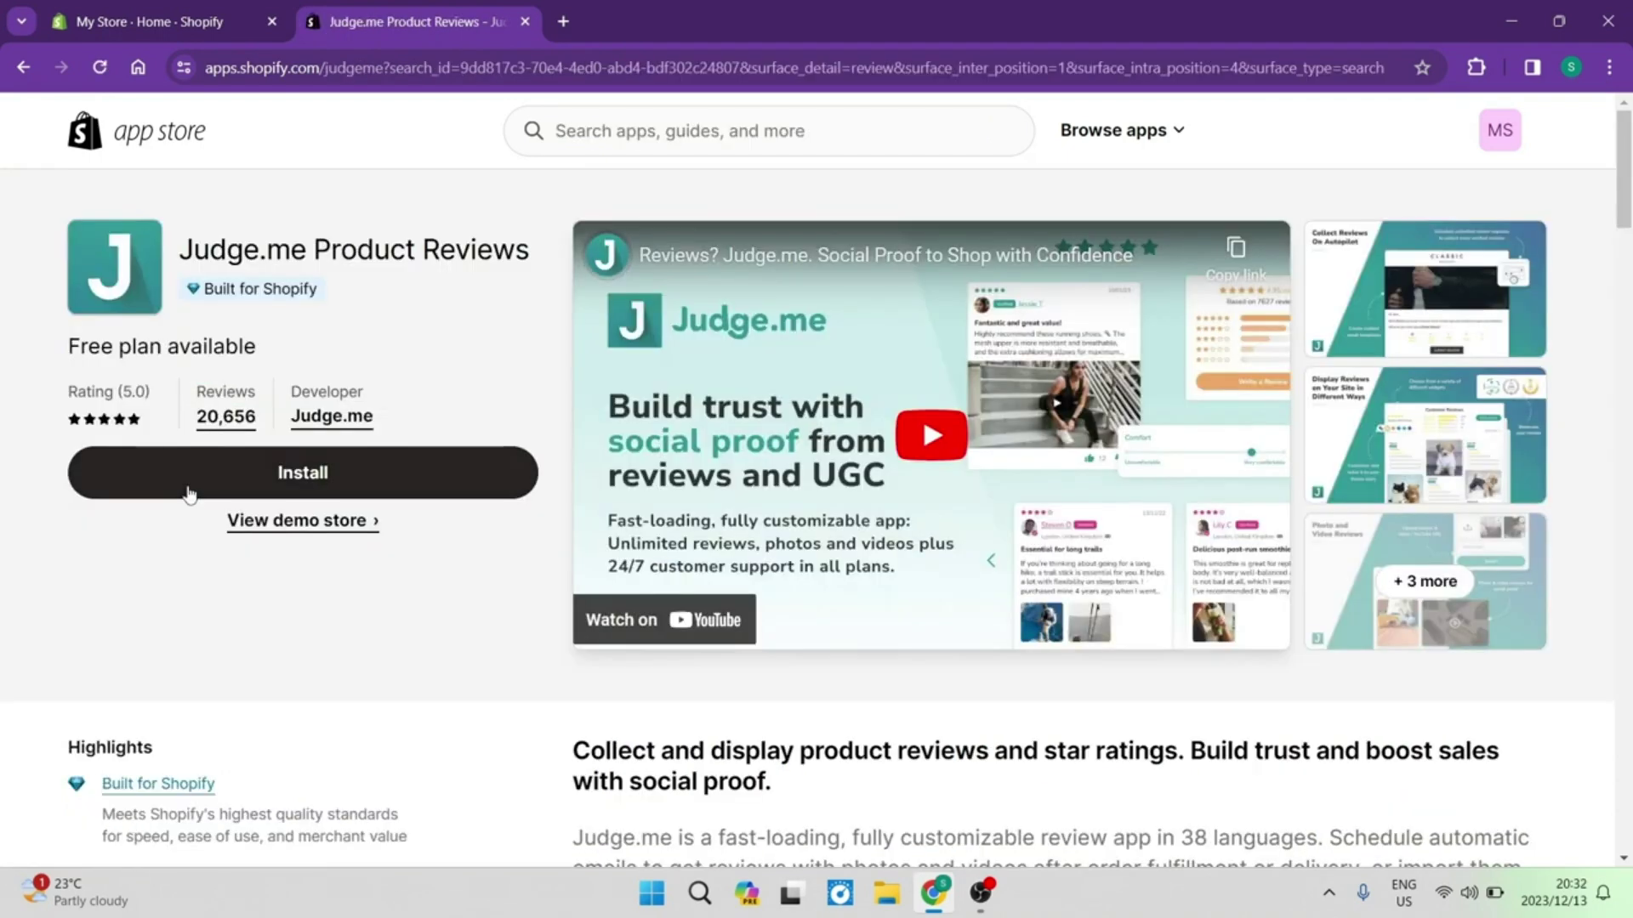
click(340, 478)
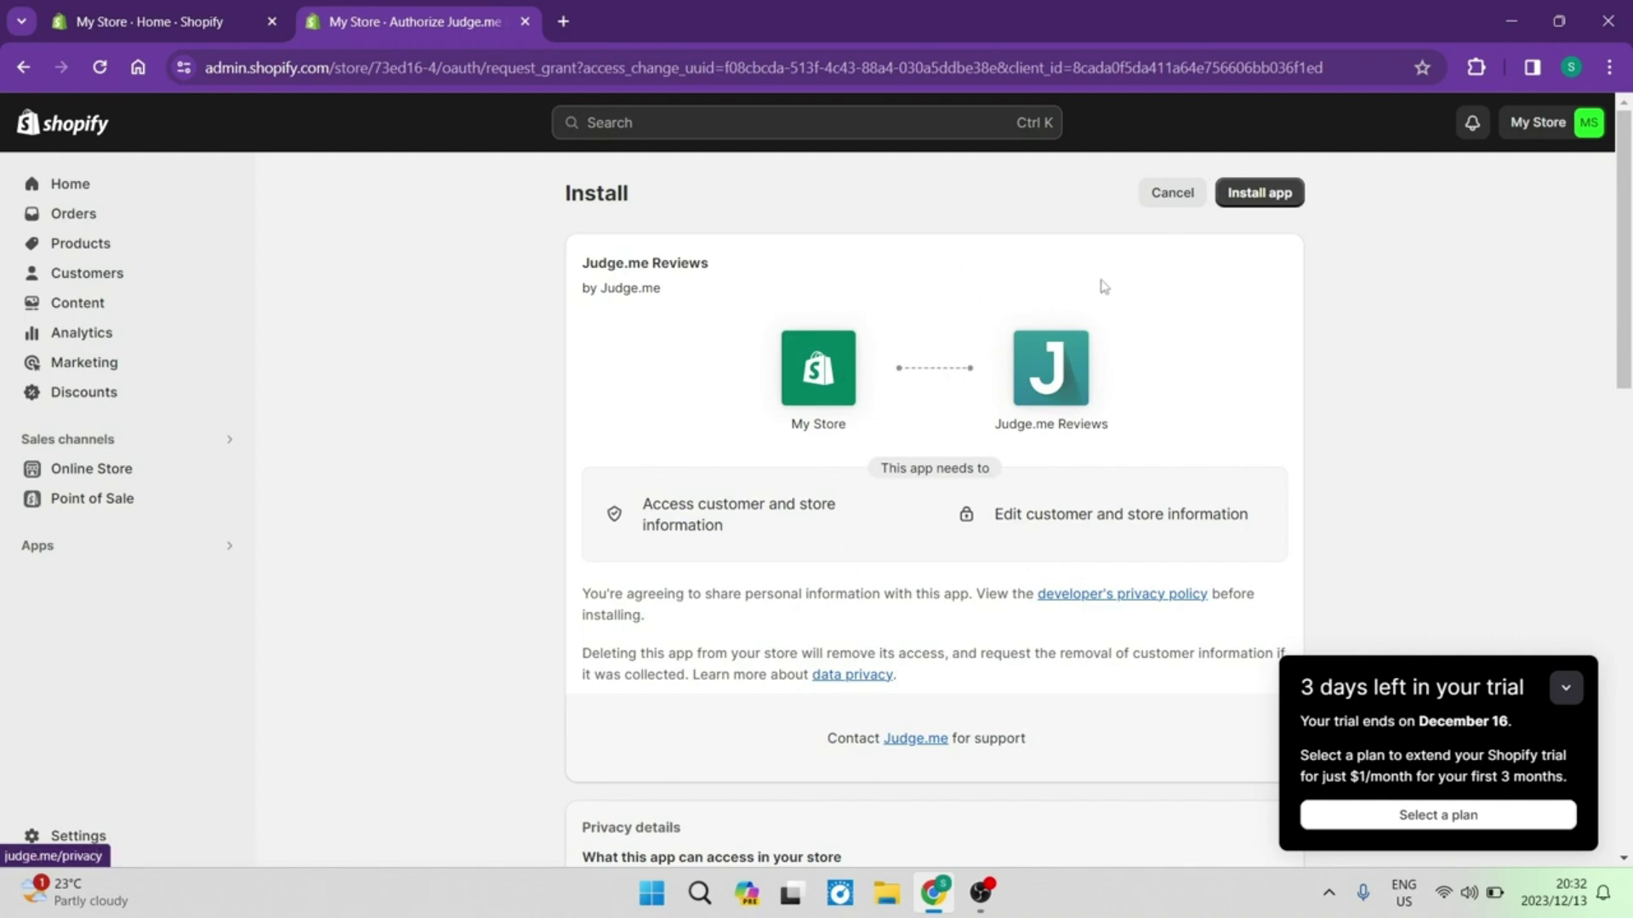
click(1240, 197)
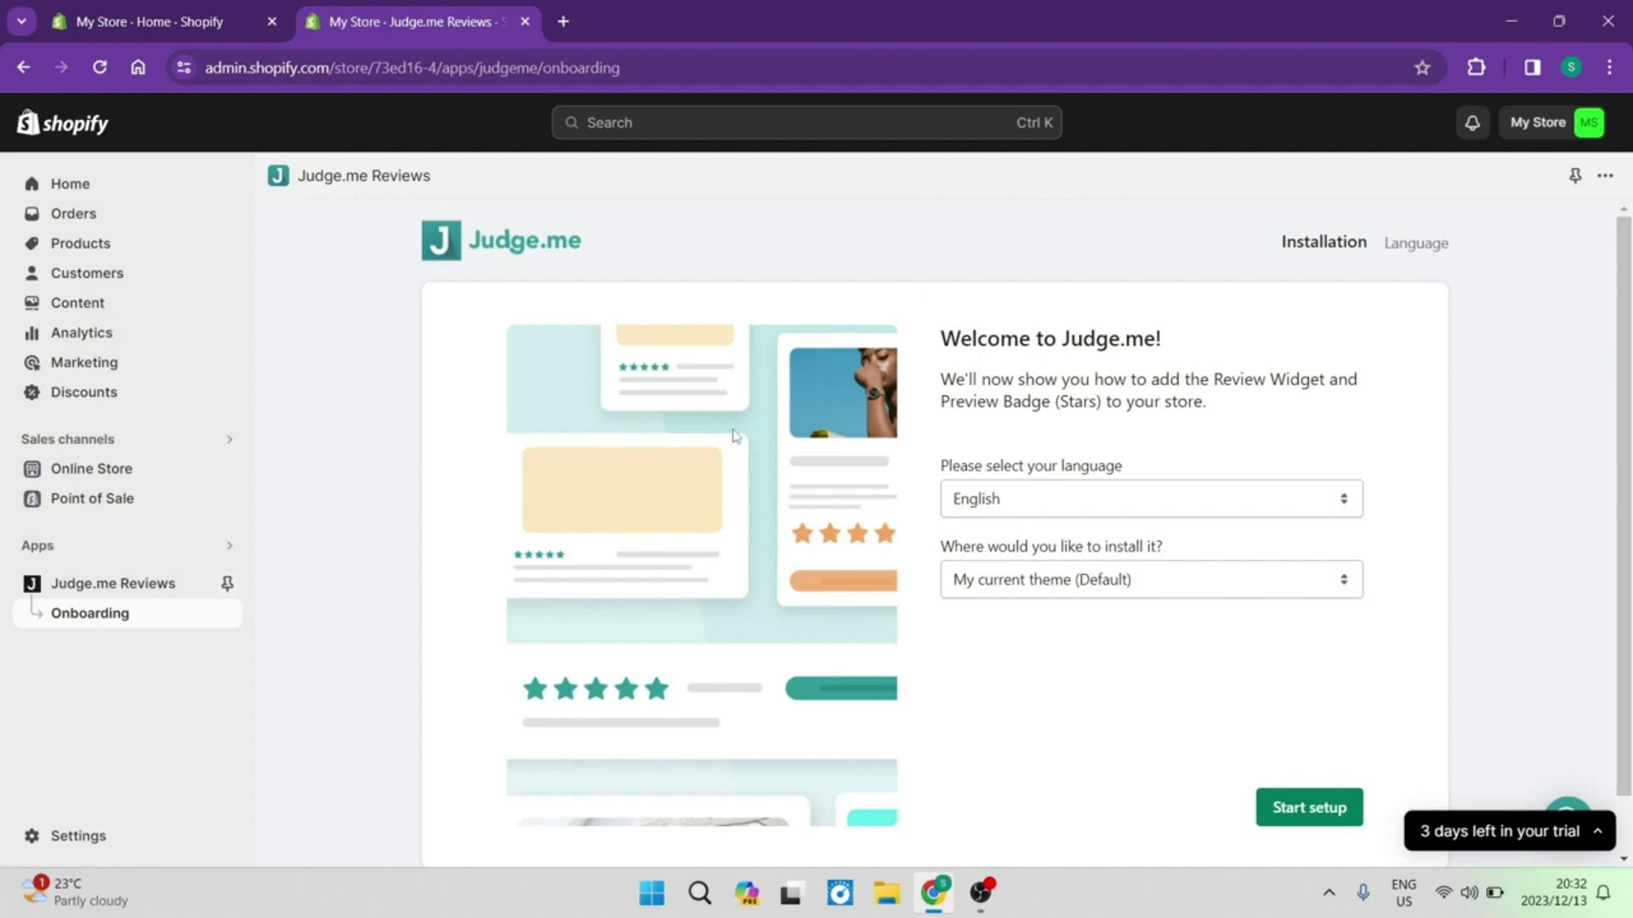
Start the Judge.me setup with English as the language and My current theme (Default) as the install location
scroll(870, 507, down, 1)
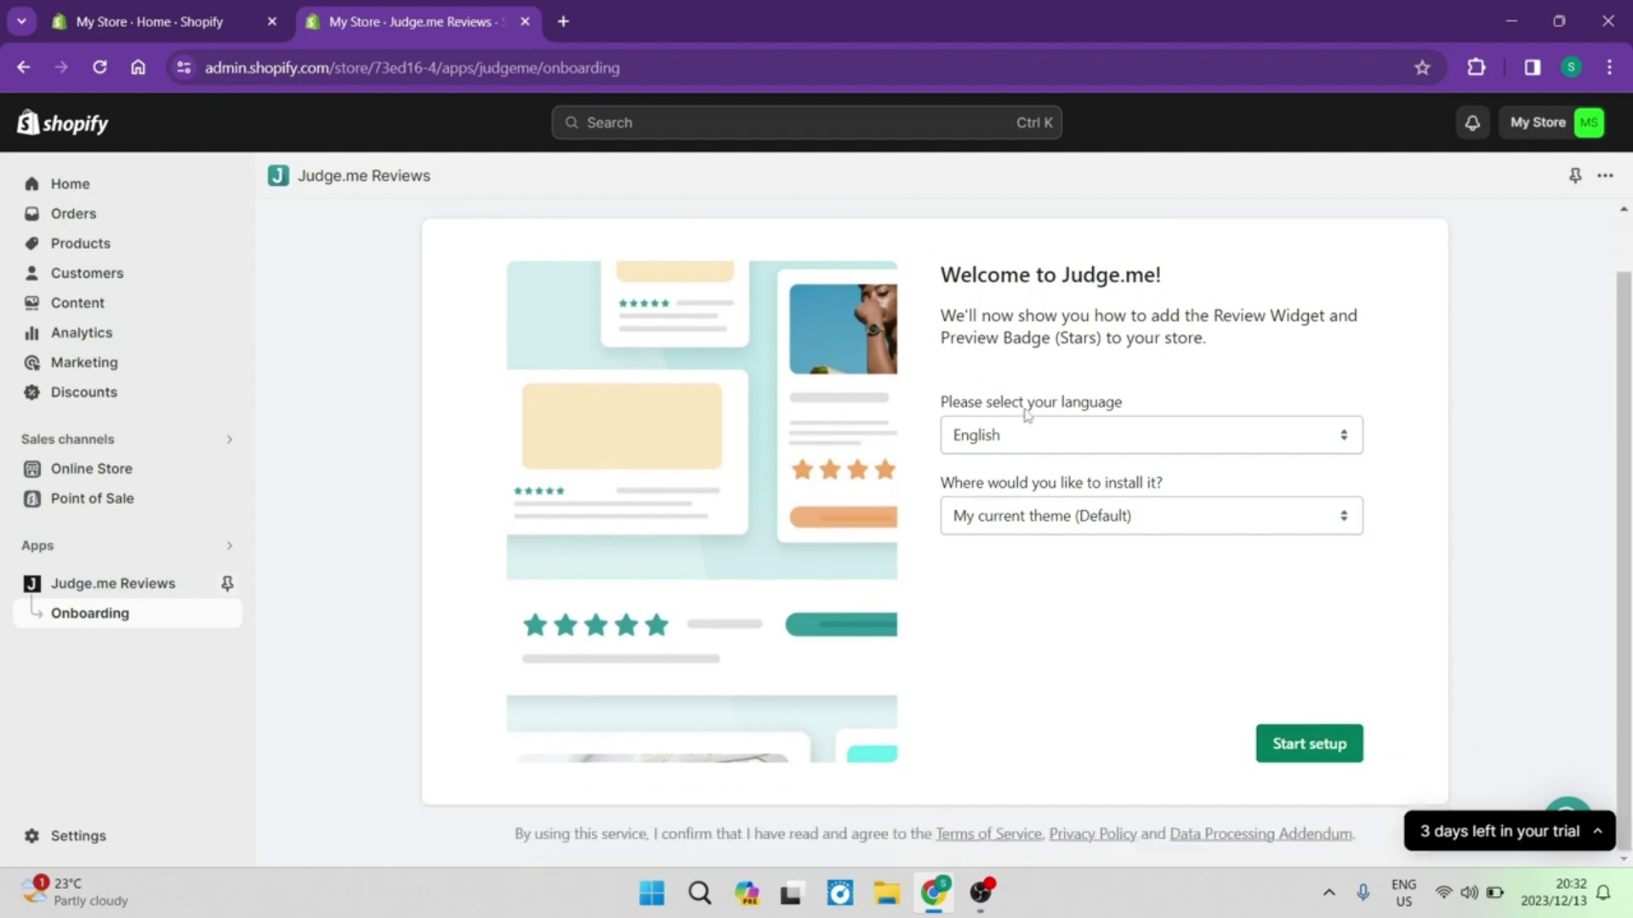
click(1038, 437)
click(1048, 466)
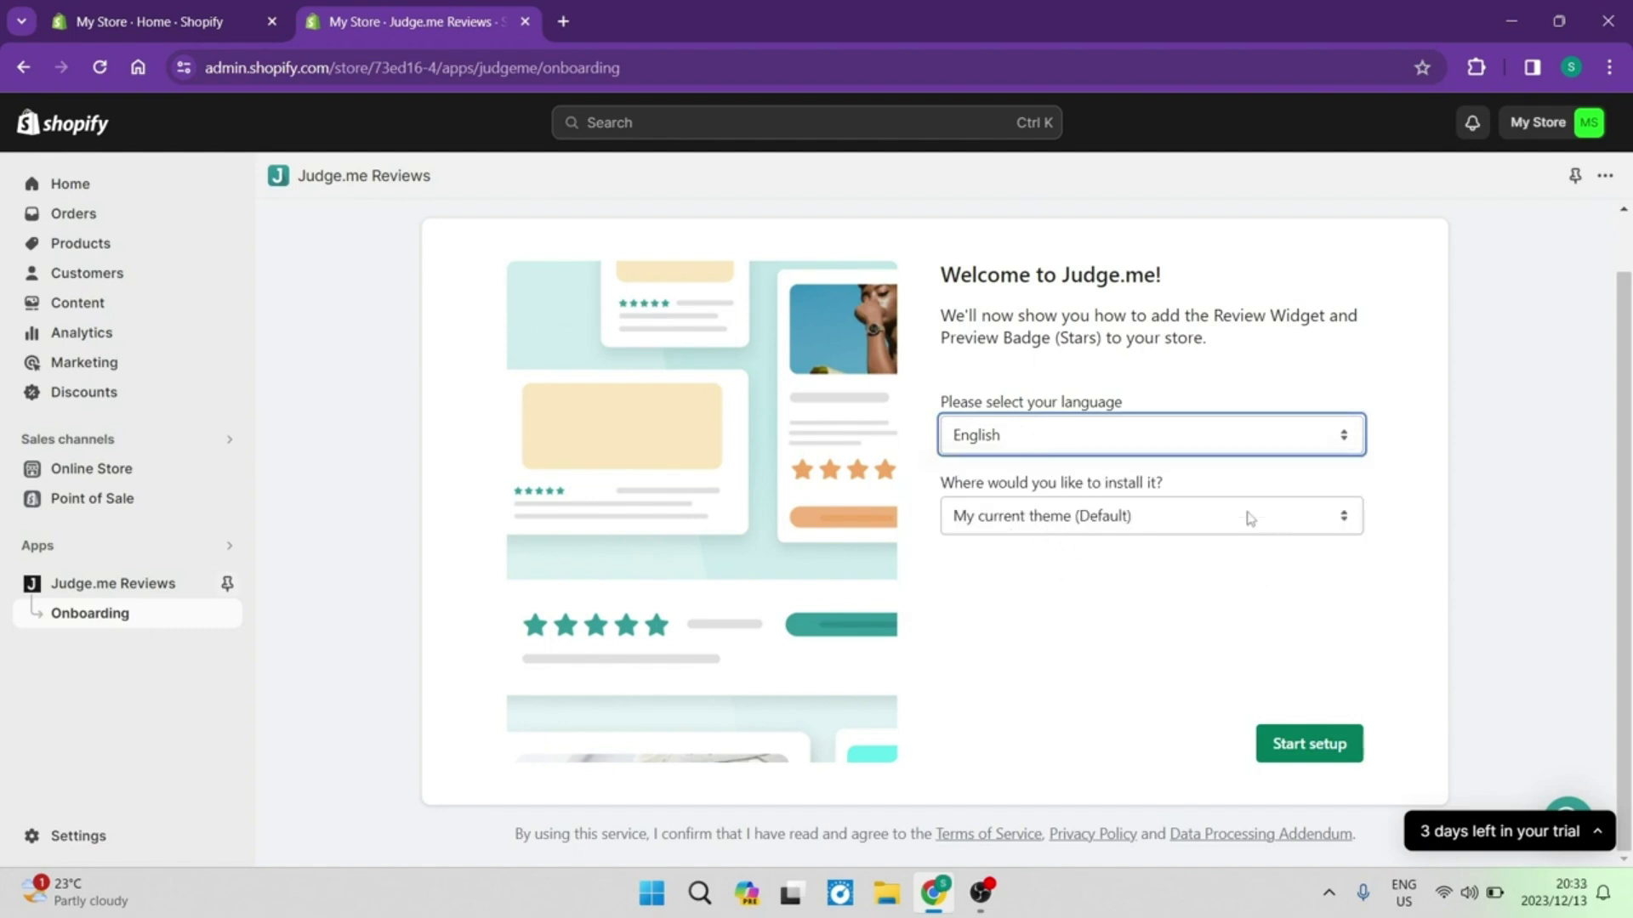
click(1282, 521)
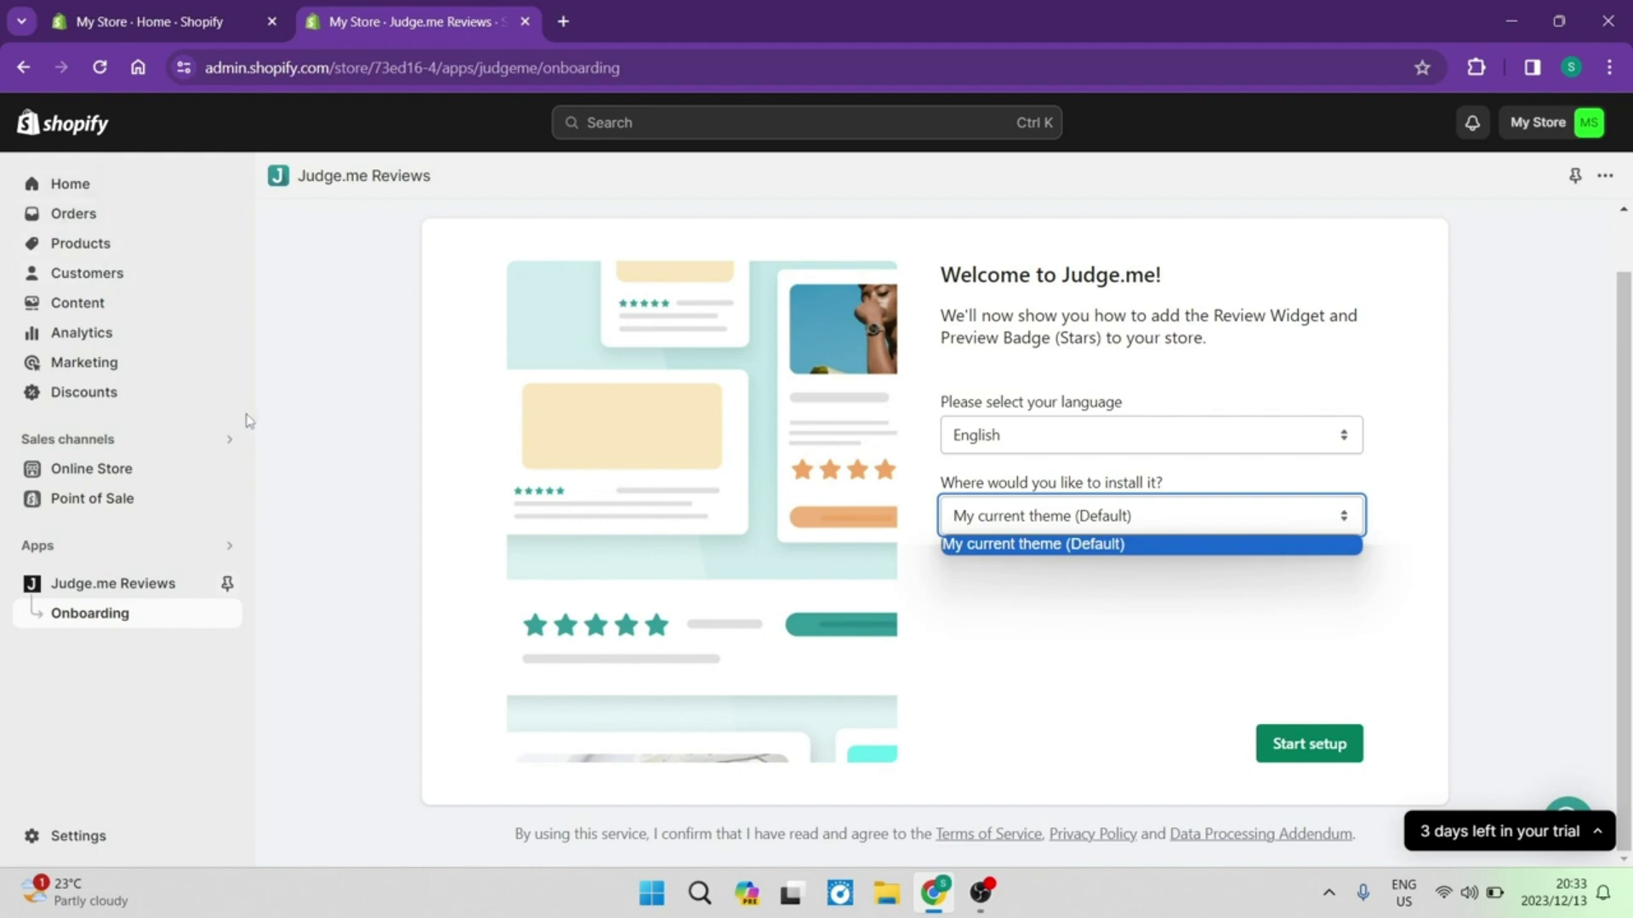
click(1088, 533)
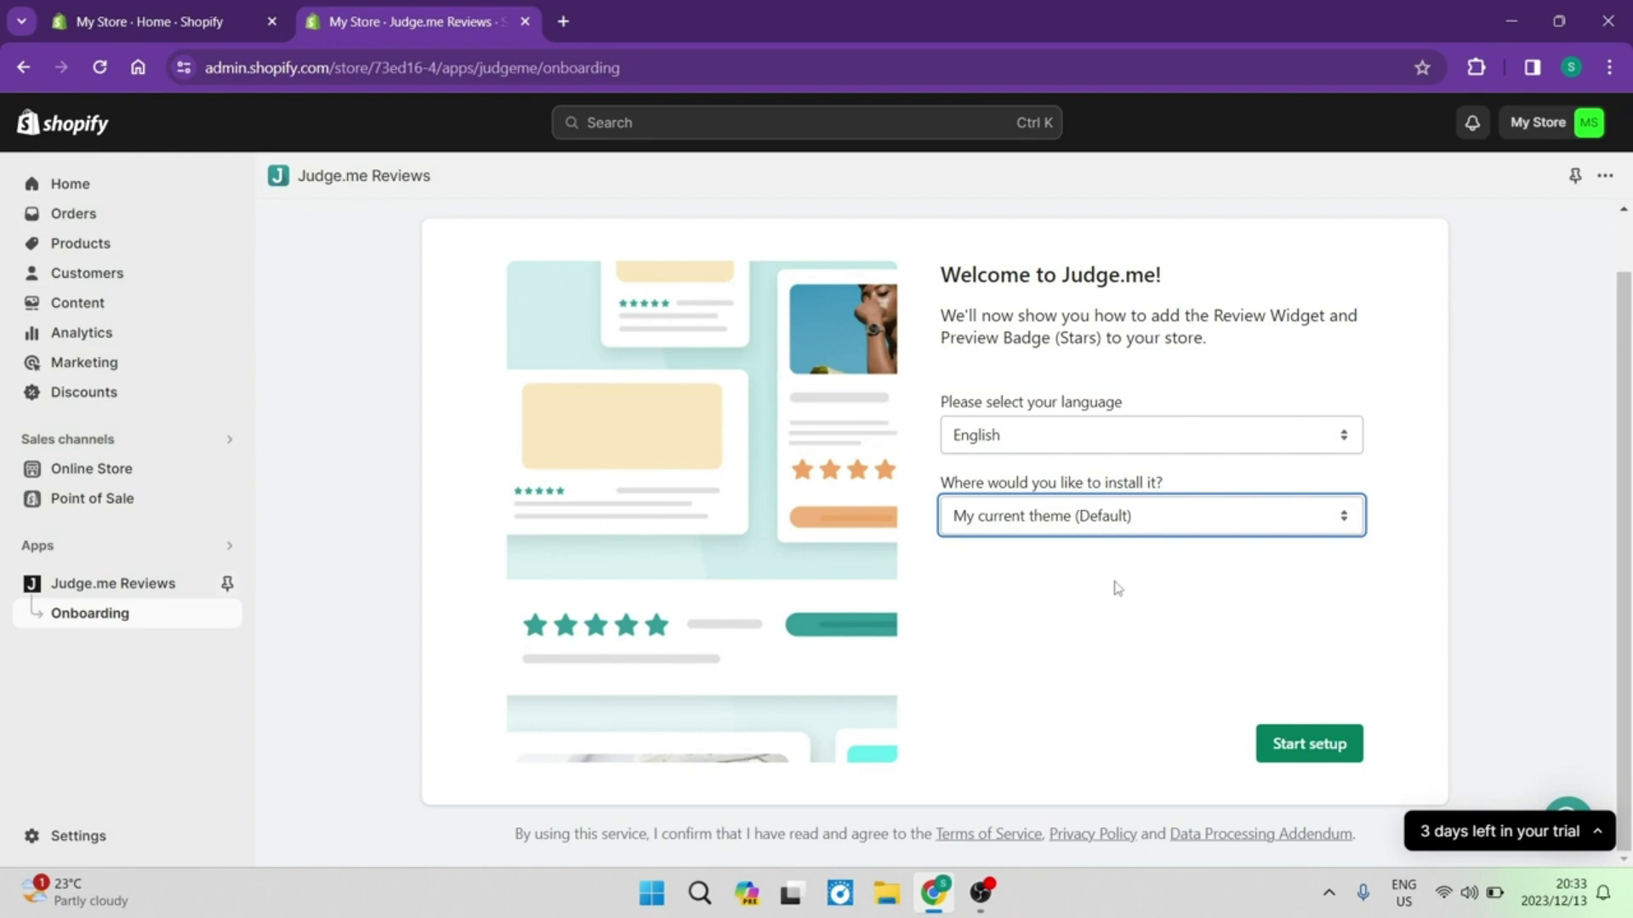
click(1308, 749)
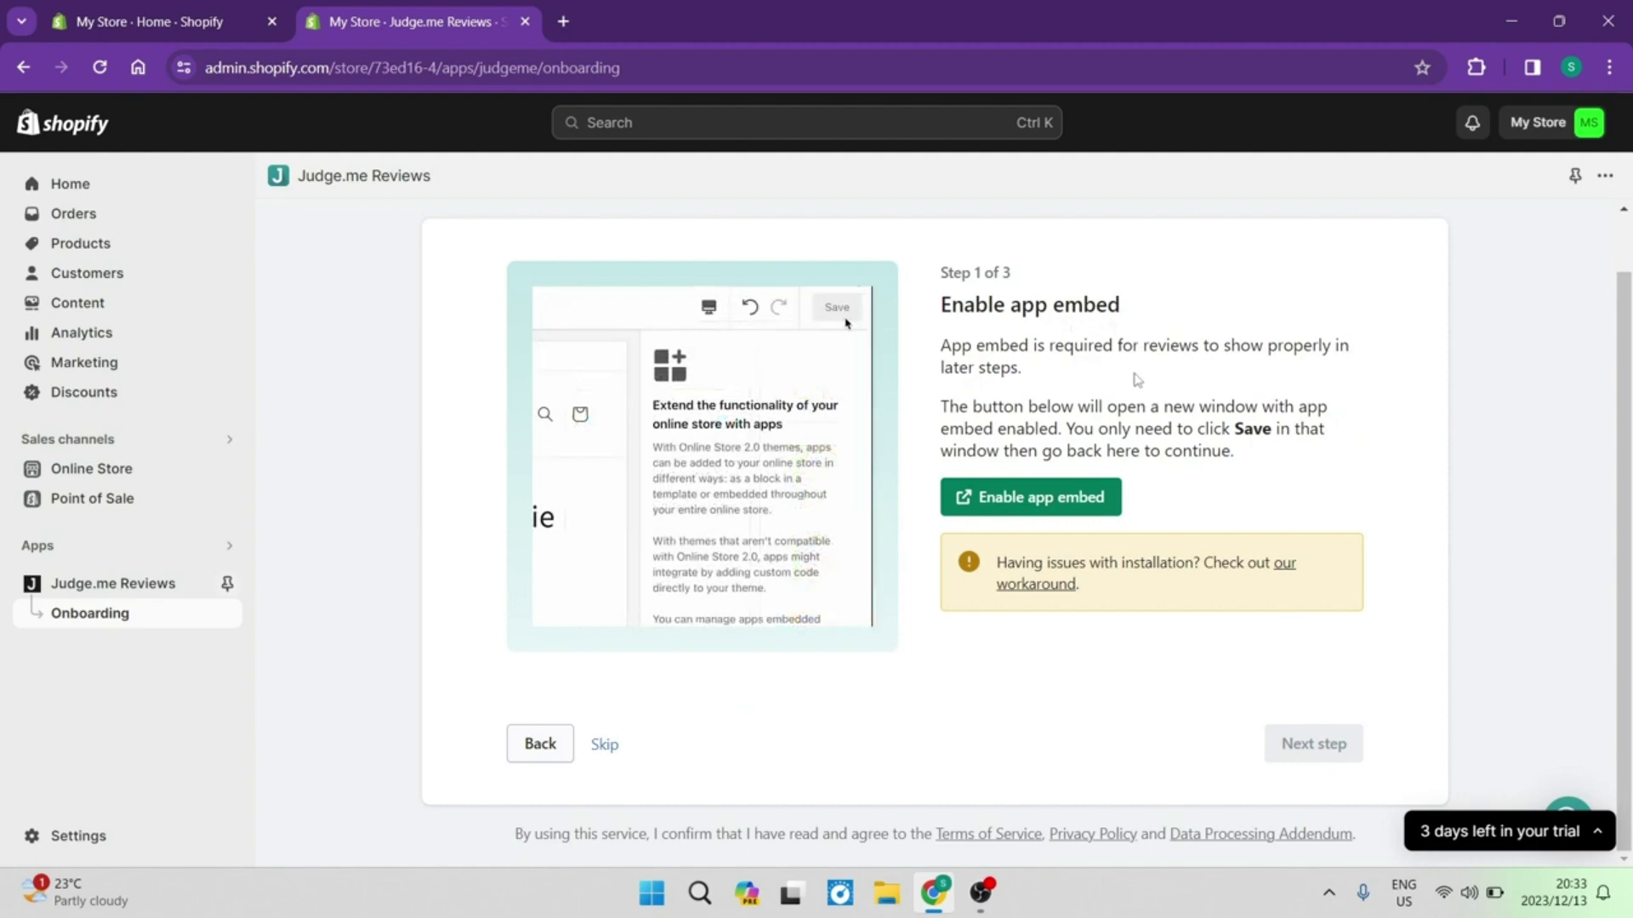
Enable and save the Judge.me app embed in the Dawn theme, and advance the onboarding to the Review Widget step
click(1034, 502)
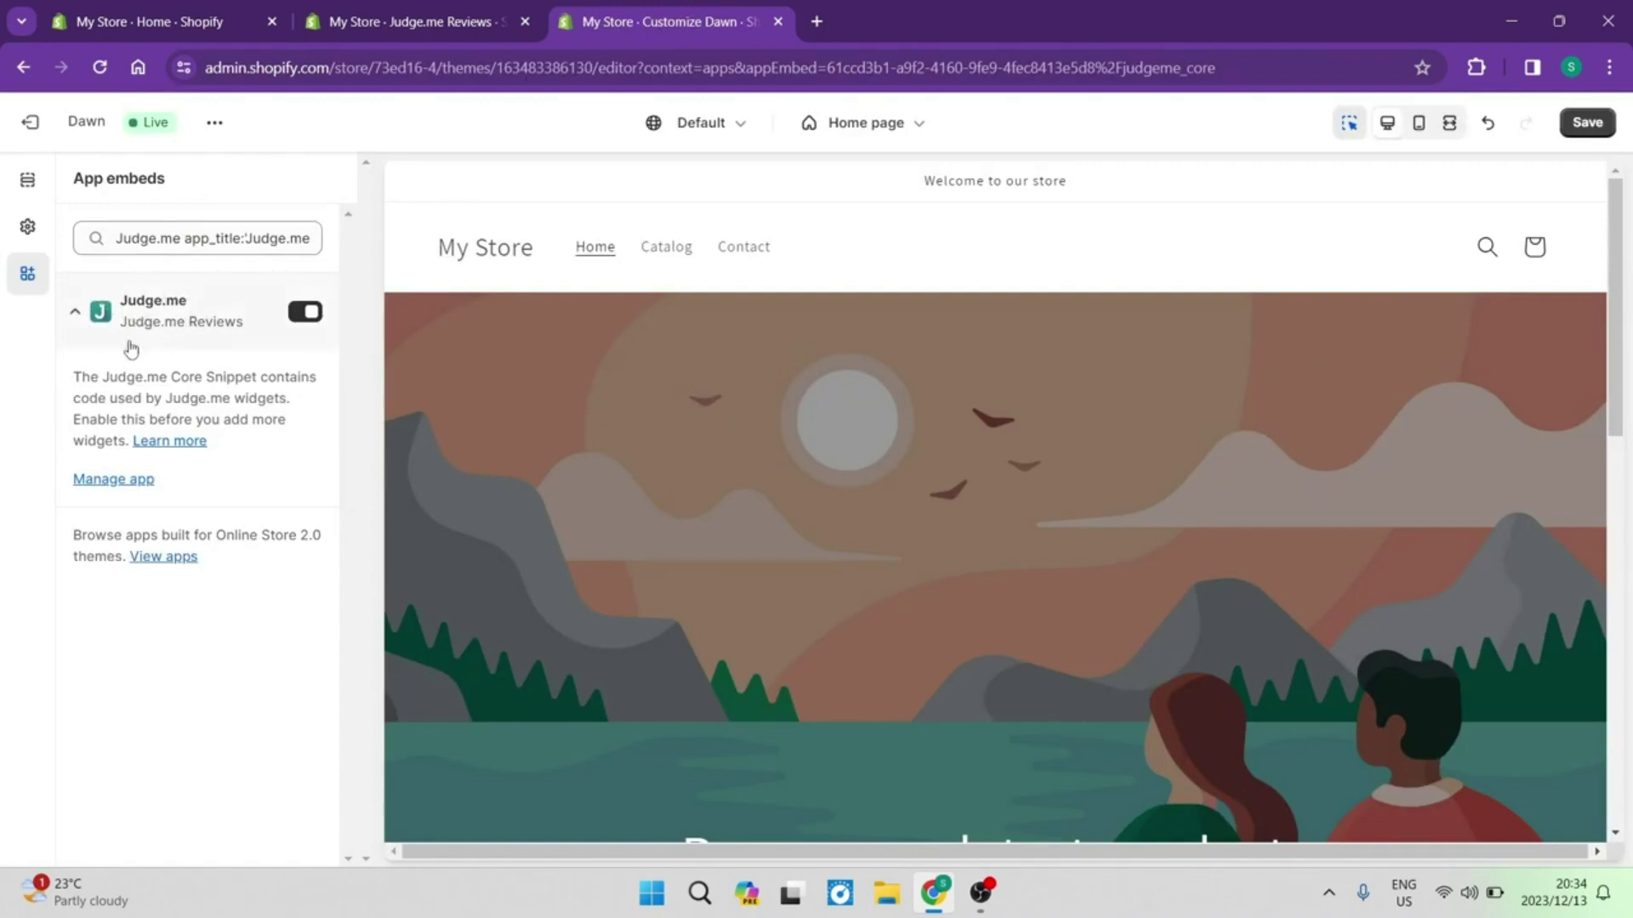
click(306, 313)
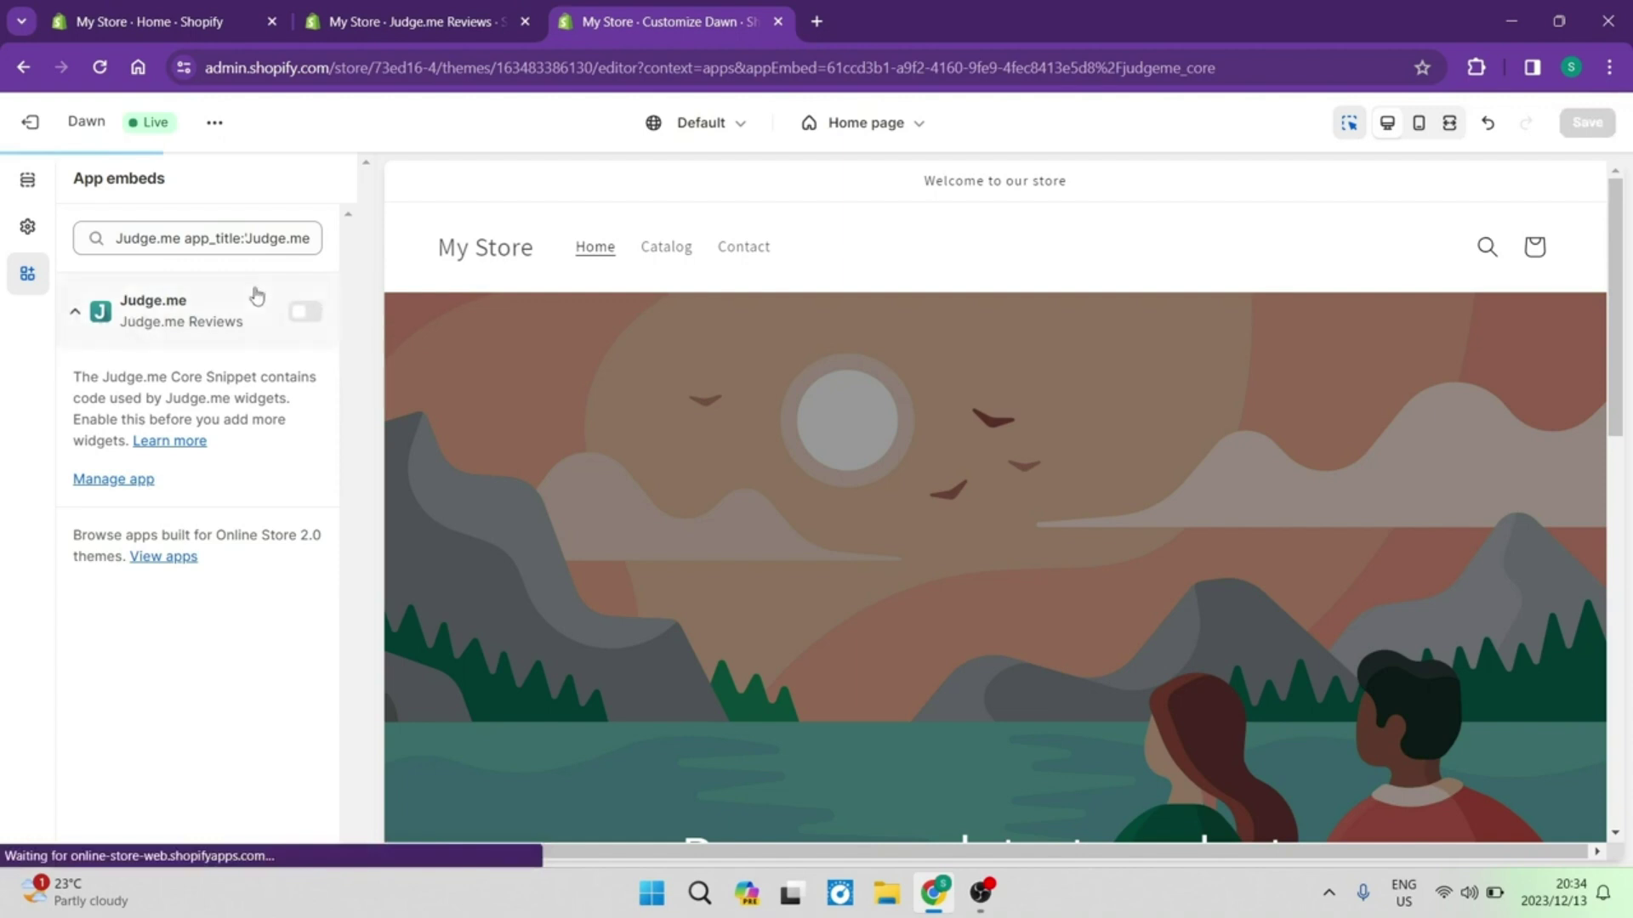
click(306, 312)
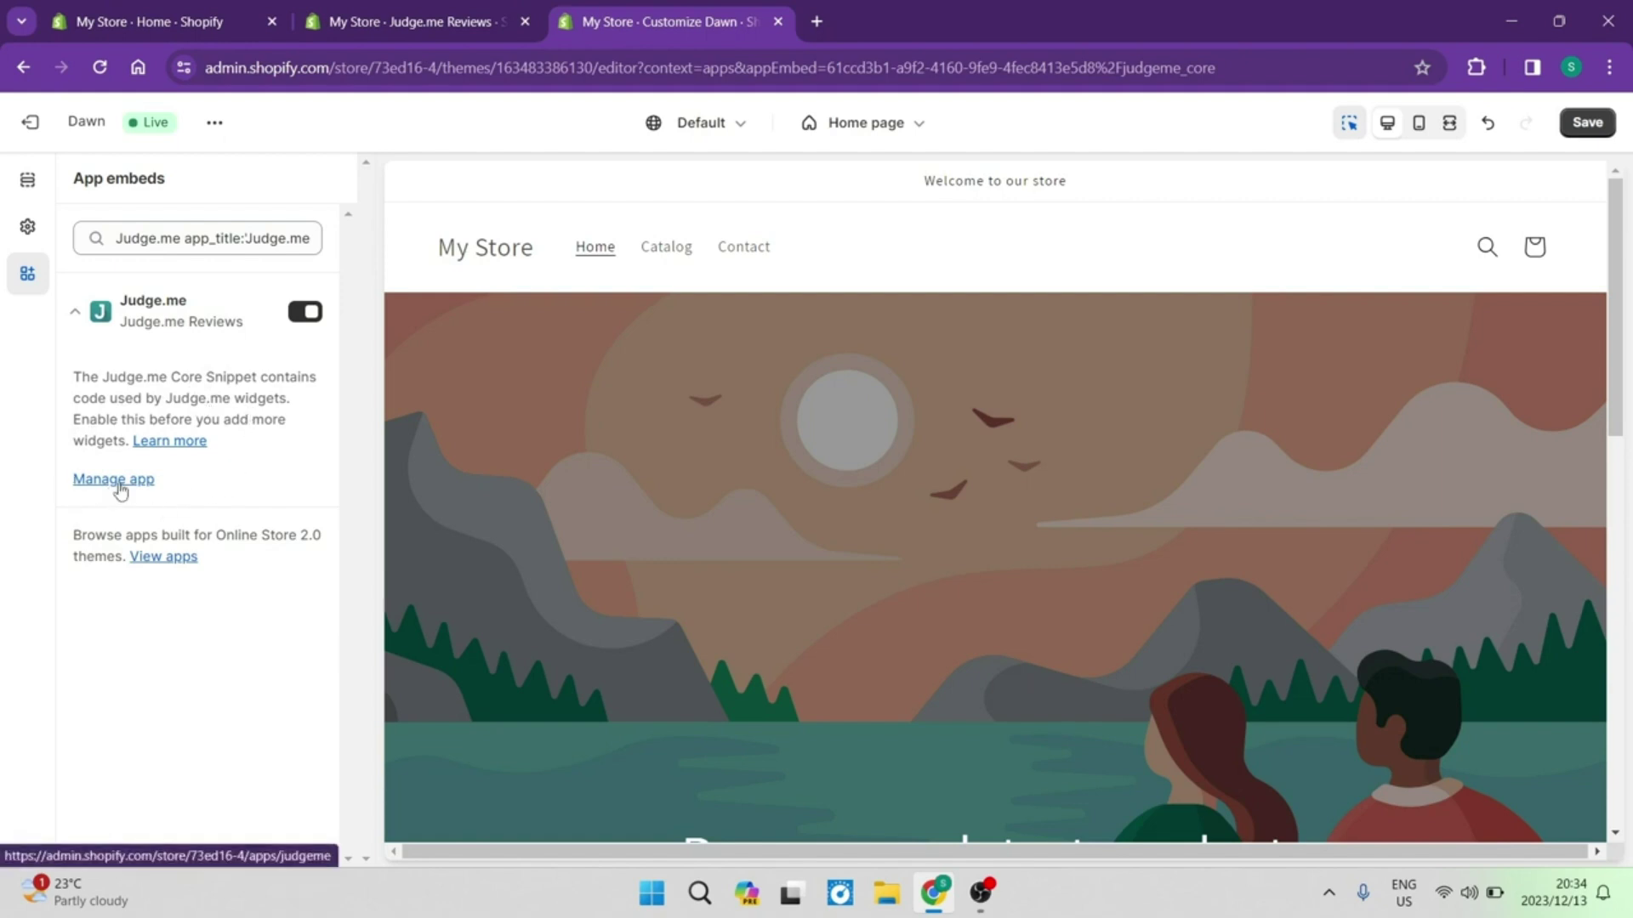
click(1587, 122)
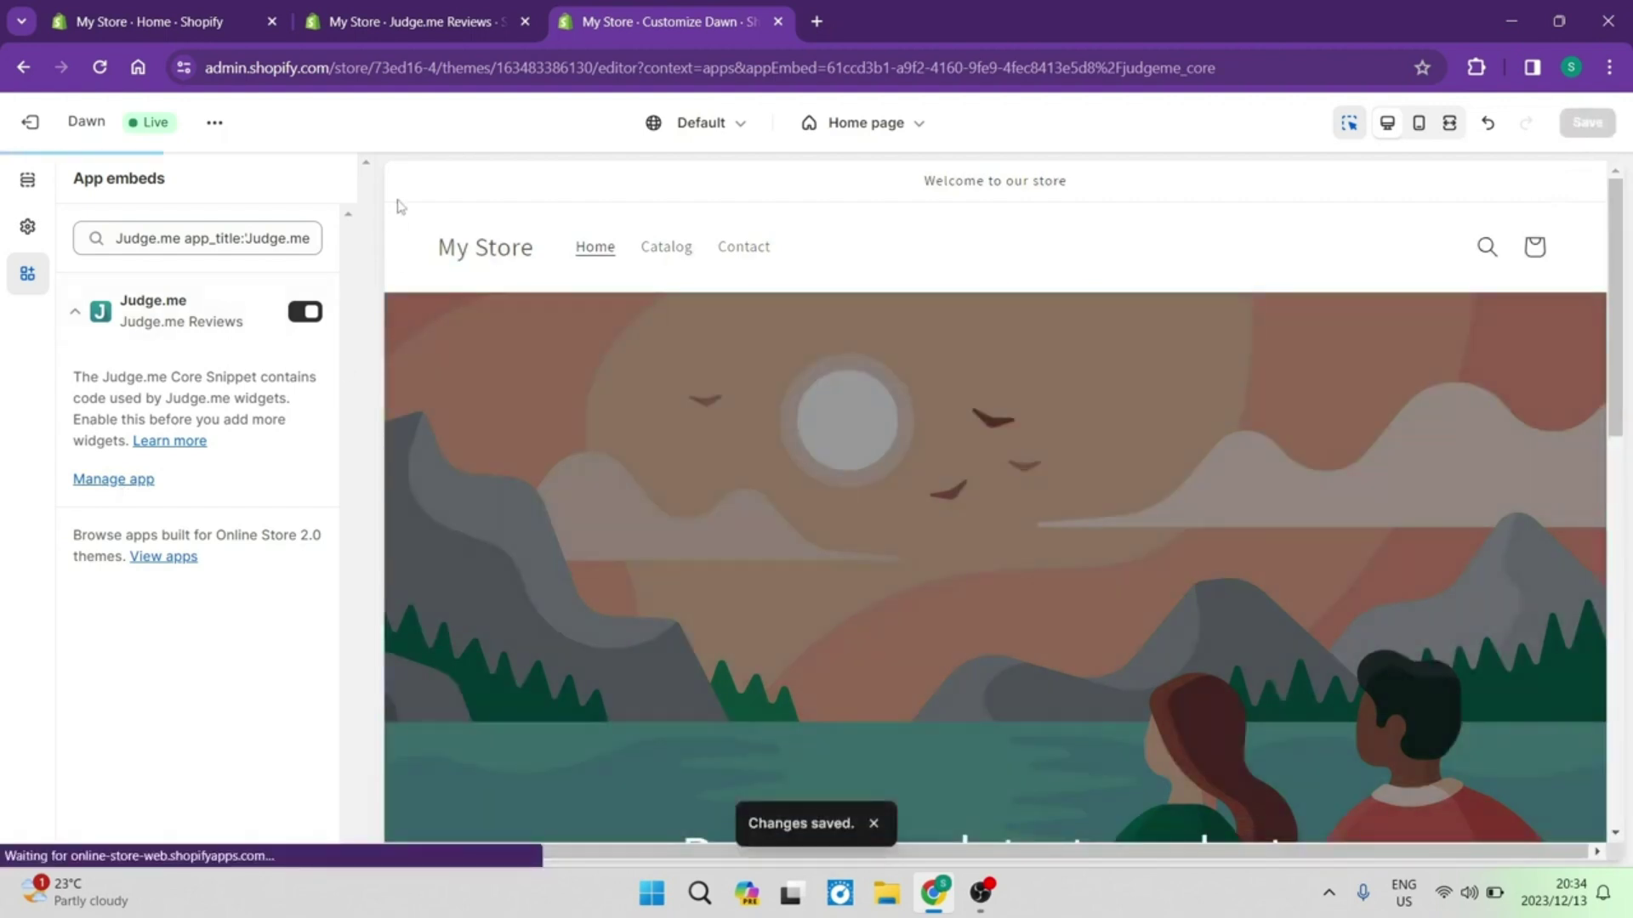
click(398, 24)
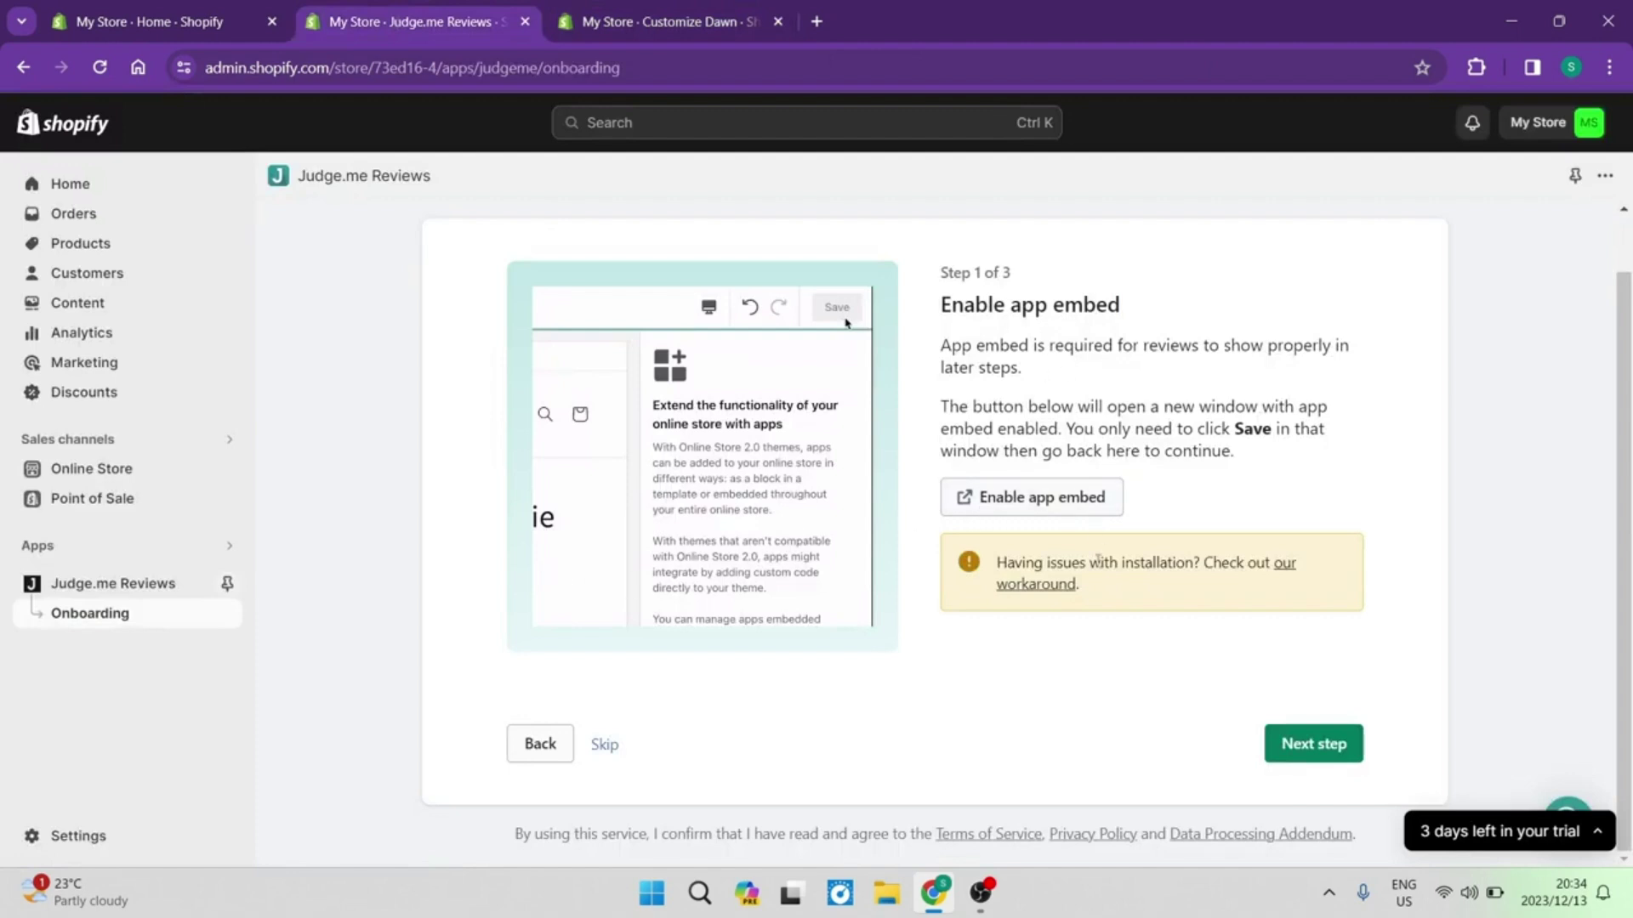
click(1291, 751)
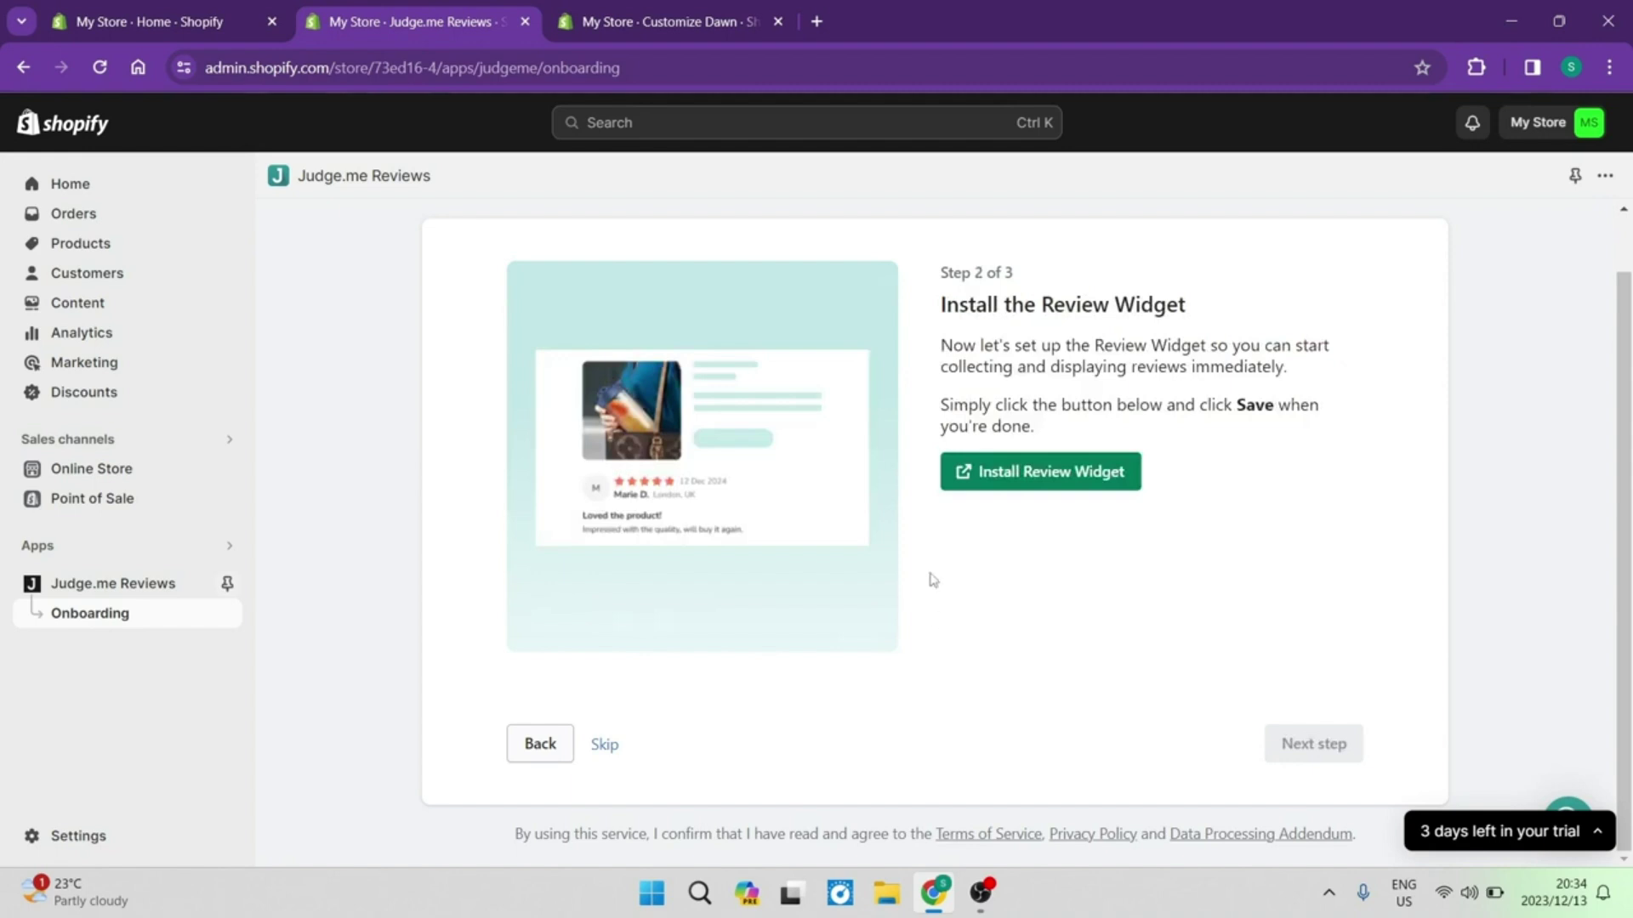
Start the Review Widget installation from the Judge.me onboarding and advance to the following onboarding step
click(1024, 477)
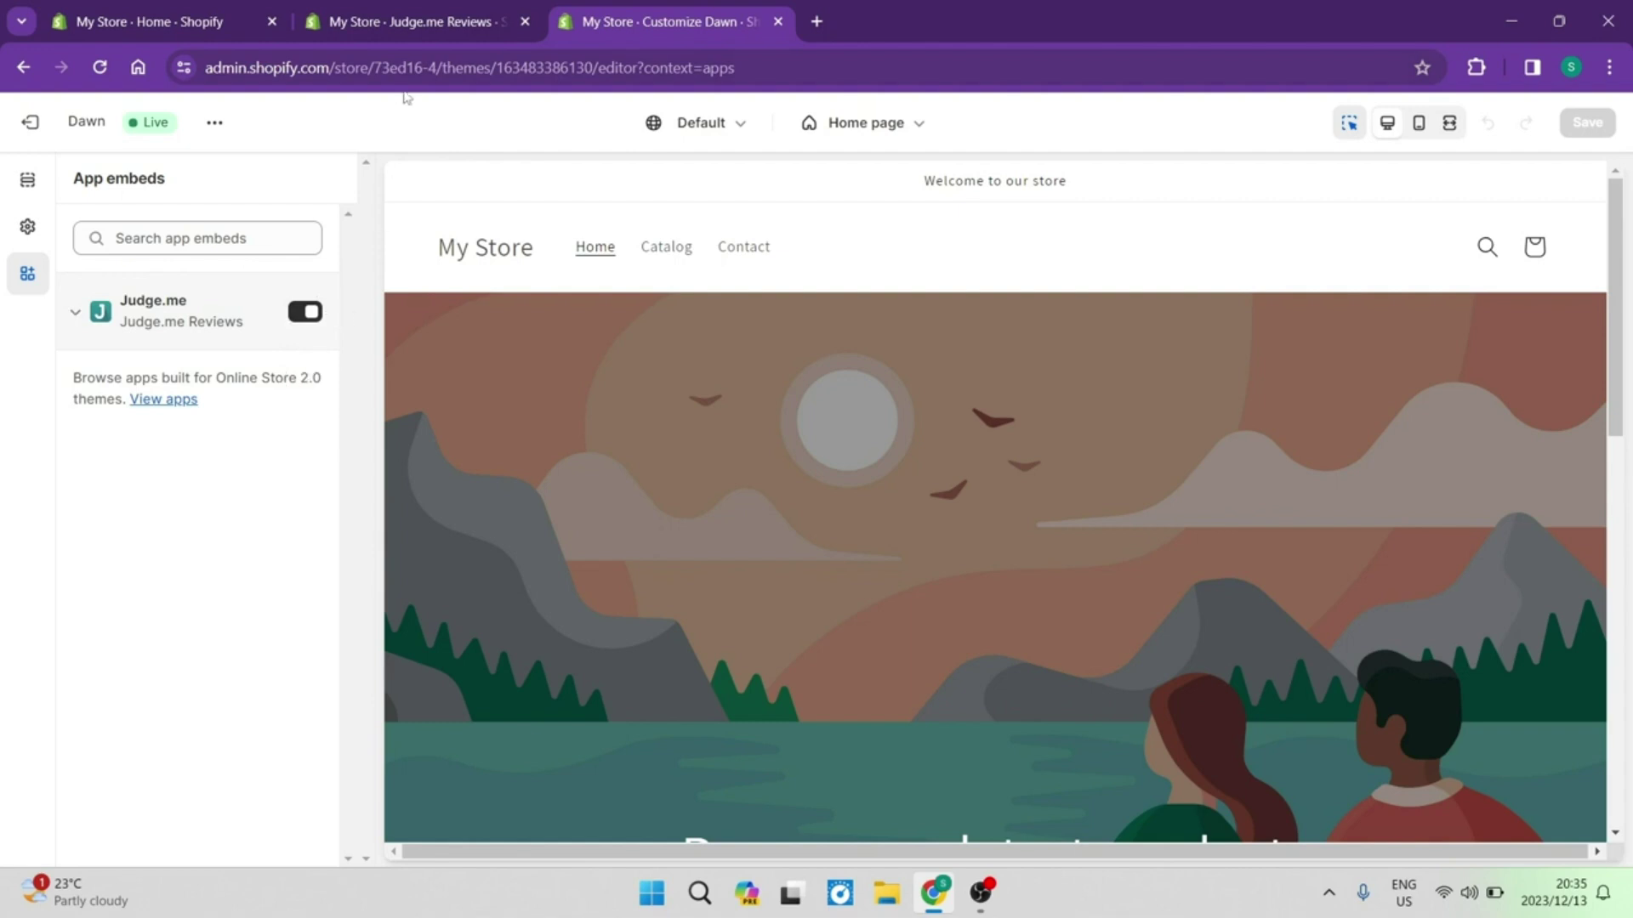
click(410, 22)
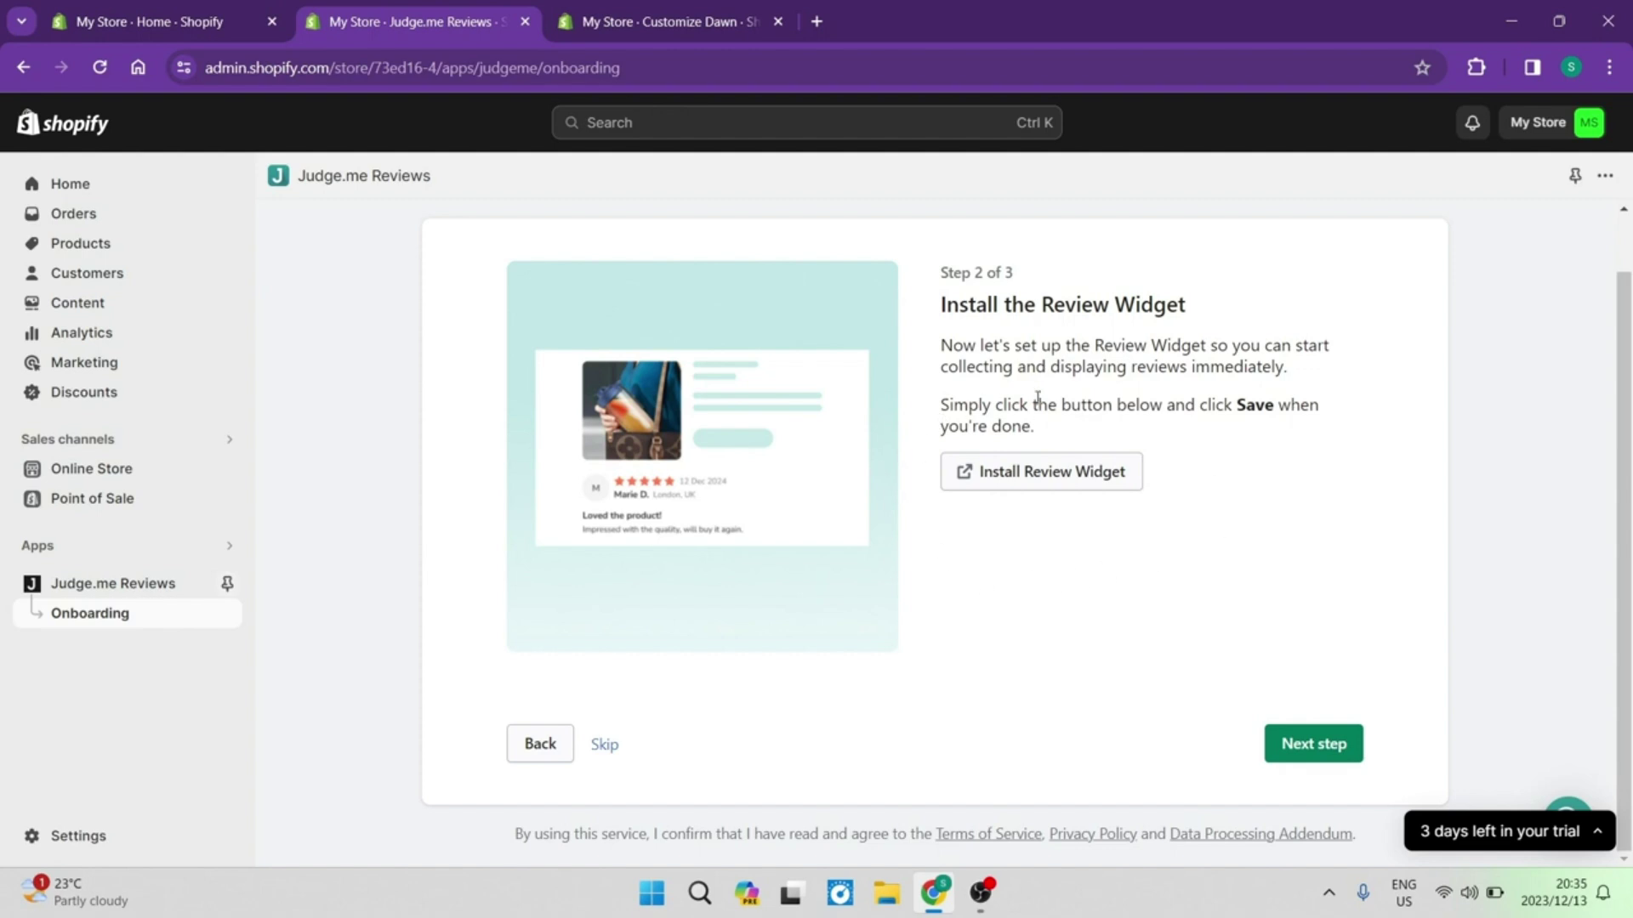
click(1301, 750)
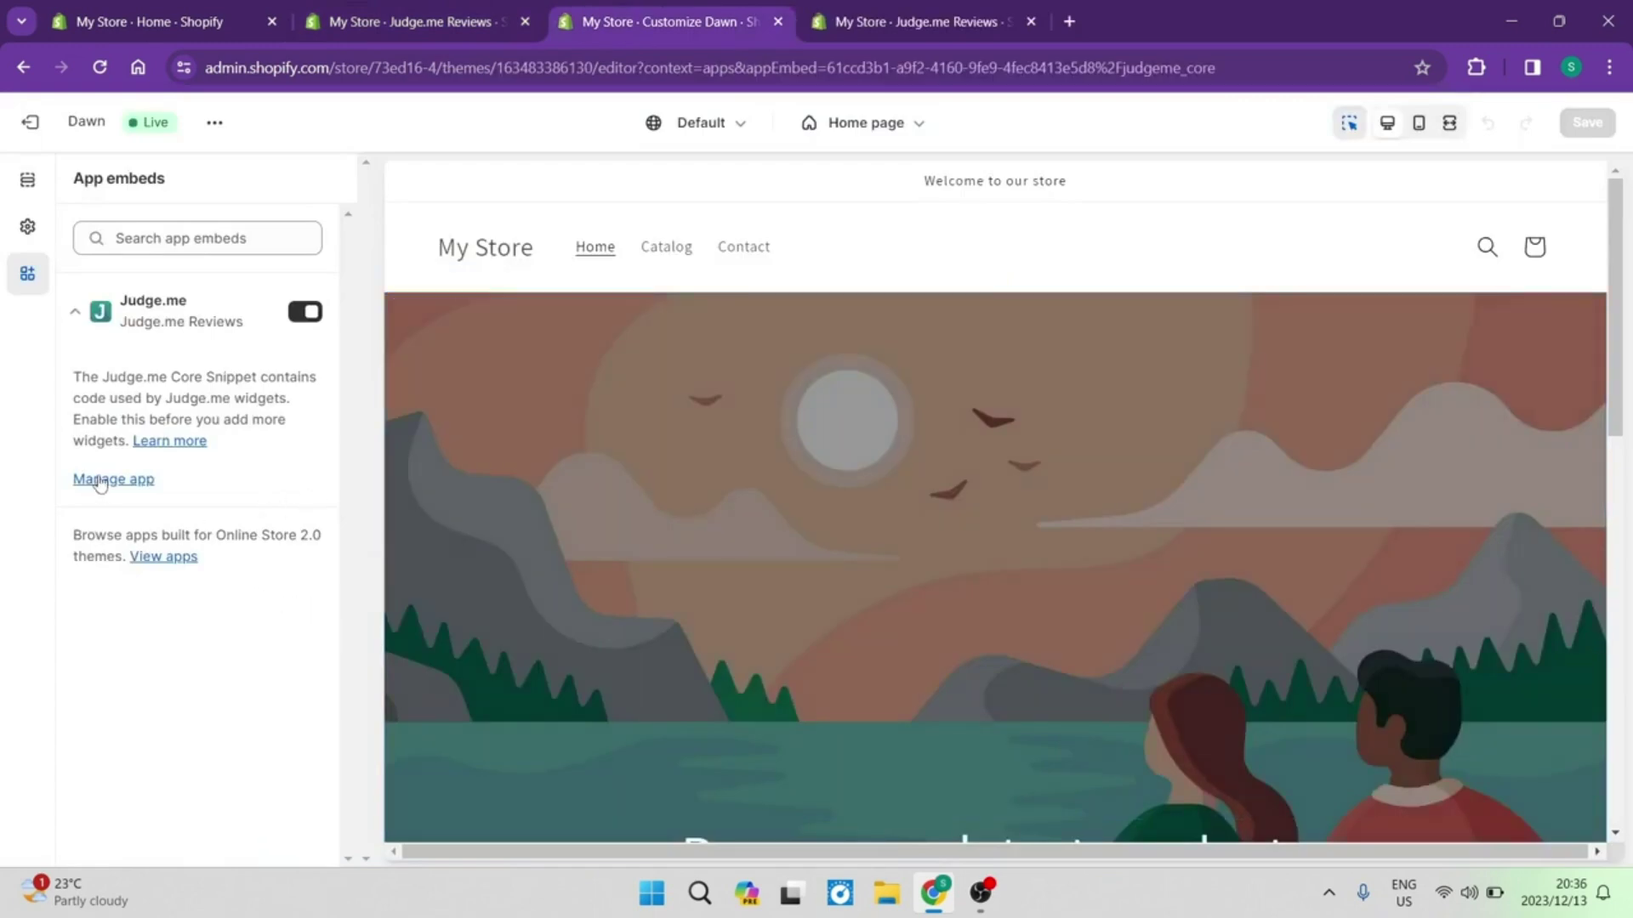
Examine the Judge.me widgets overview, including the Review Widget, Star Rating Badge, and Questions and Answers
click(933, 17)
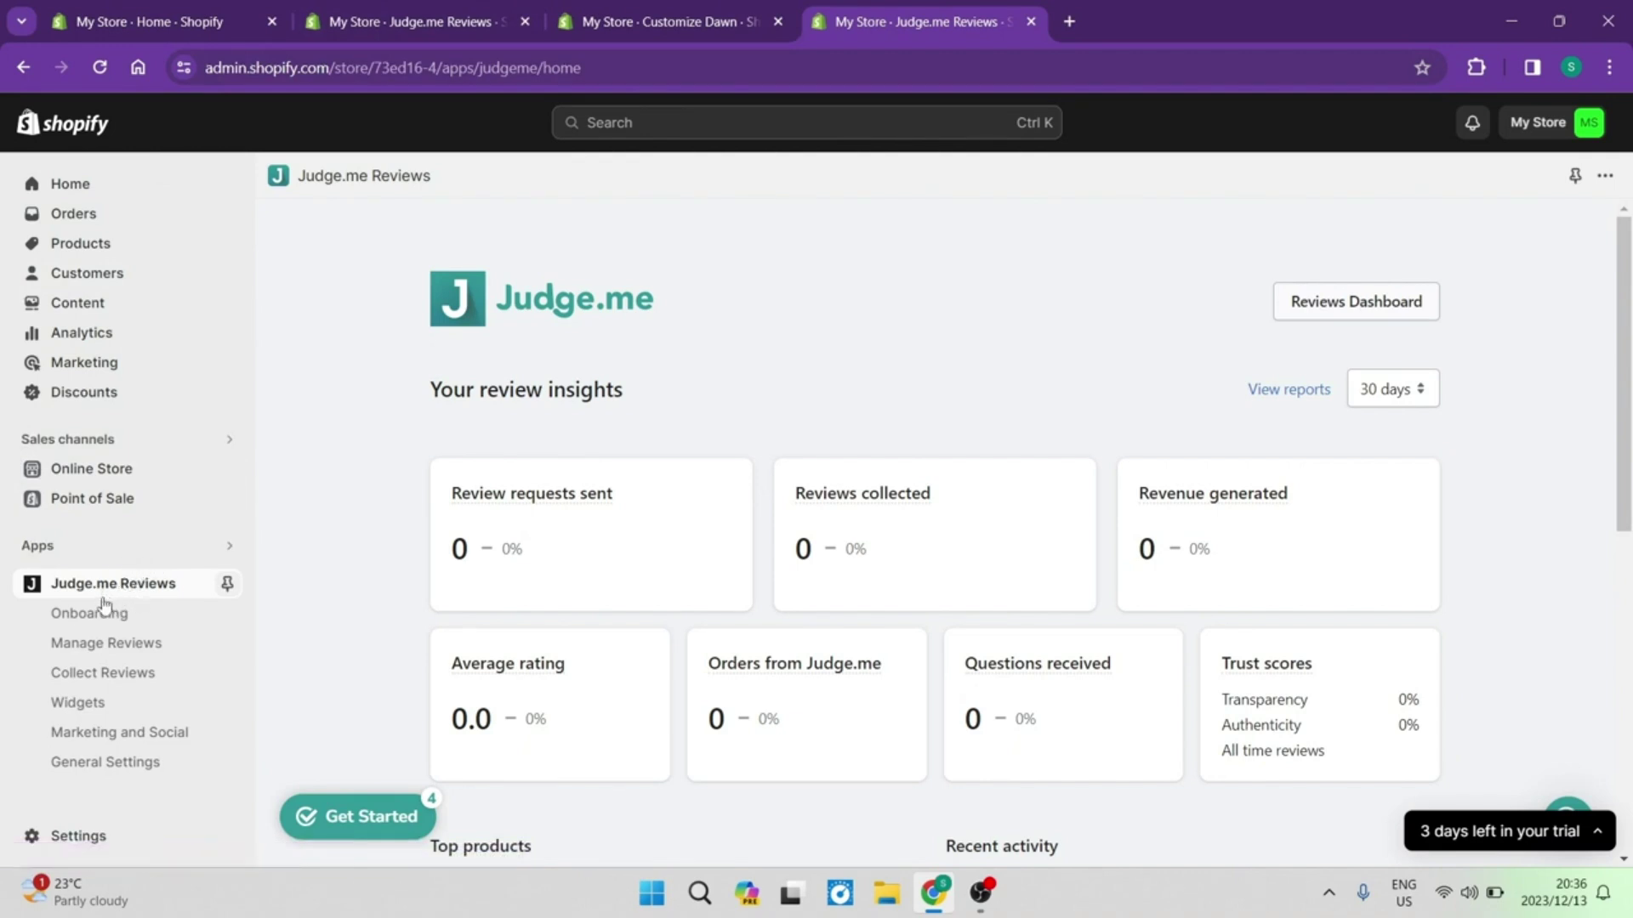
click(79, 703)
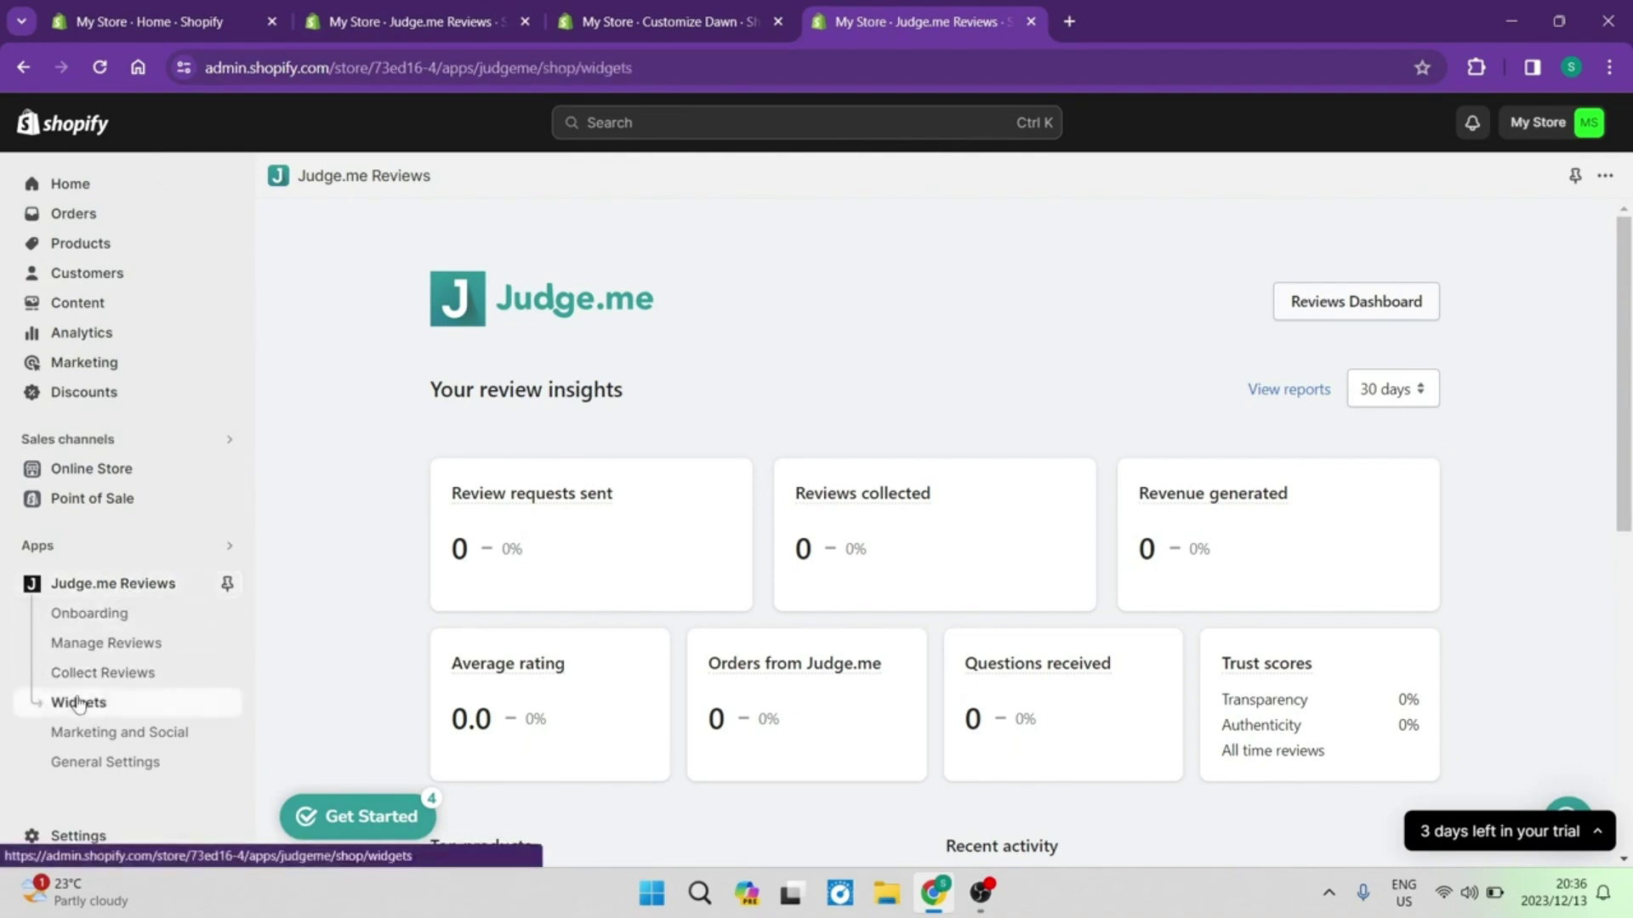
scroll(445, 466, down, 3)
scroll(377, 430, up, 1)
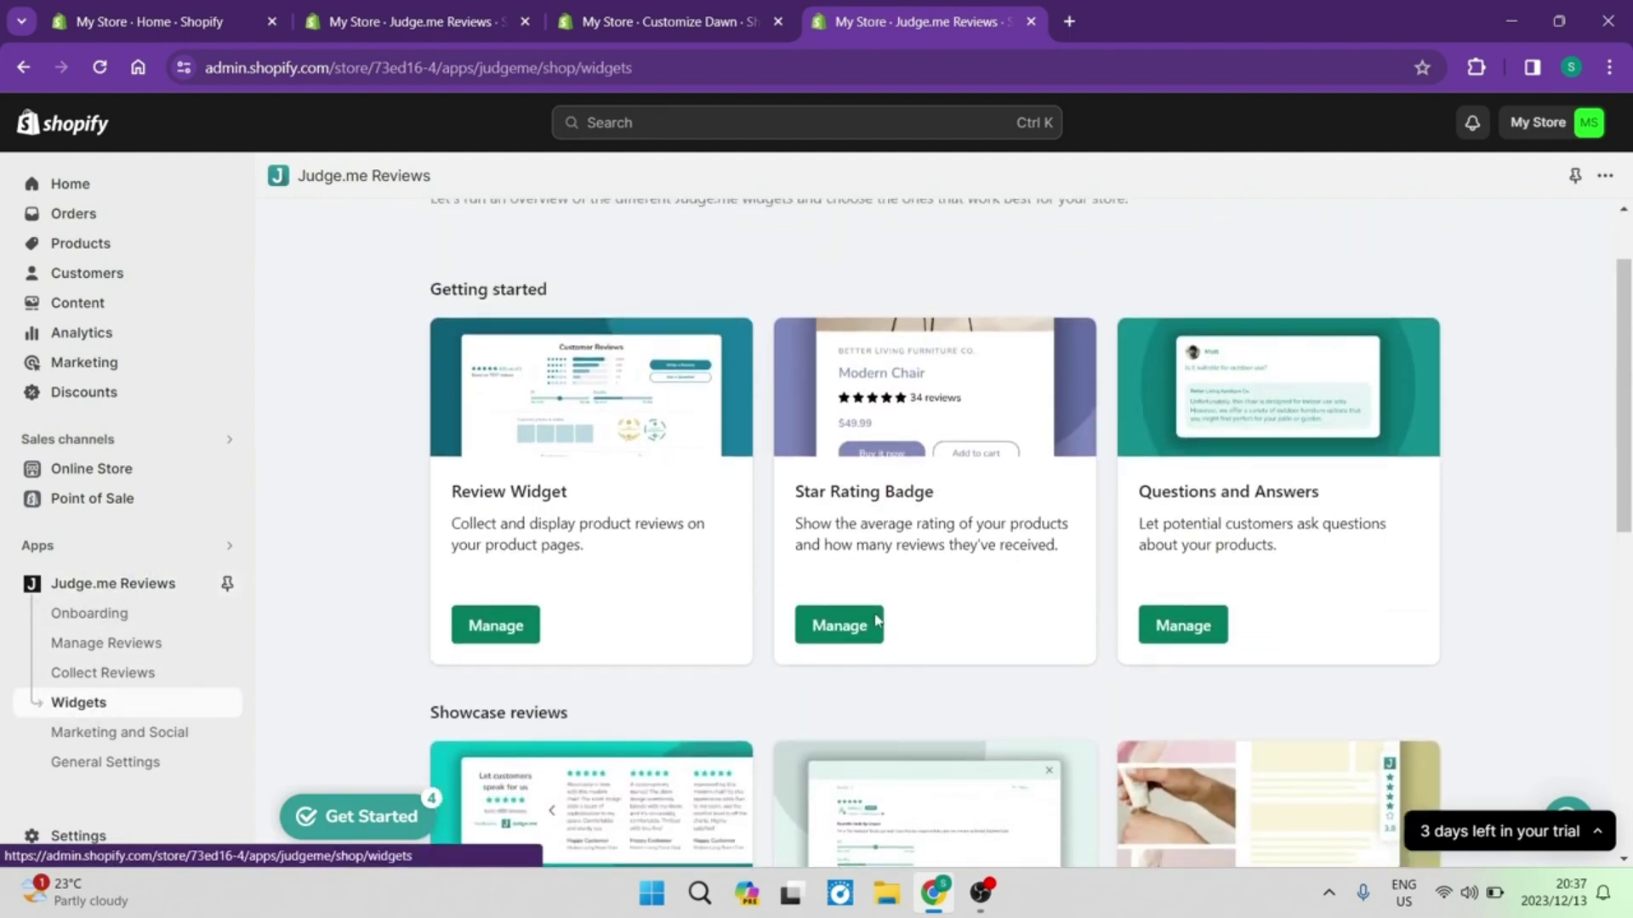
drag(589, 506, 444, 493)
drag(961, 506, 795, 508)
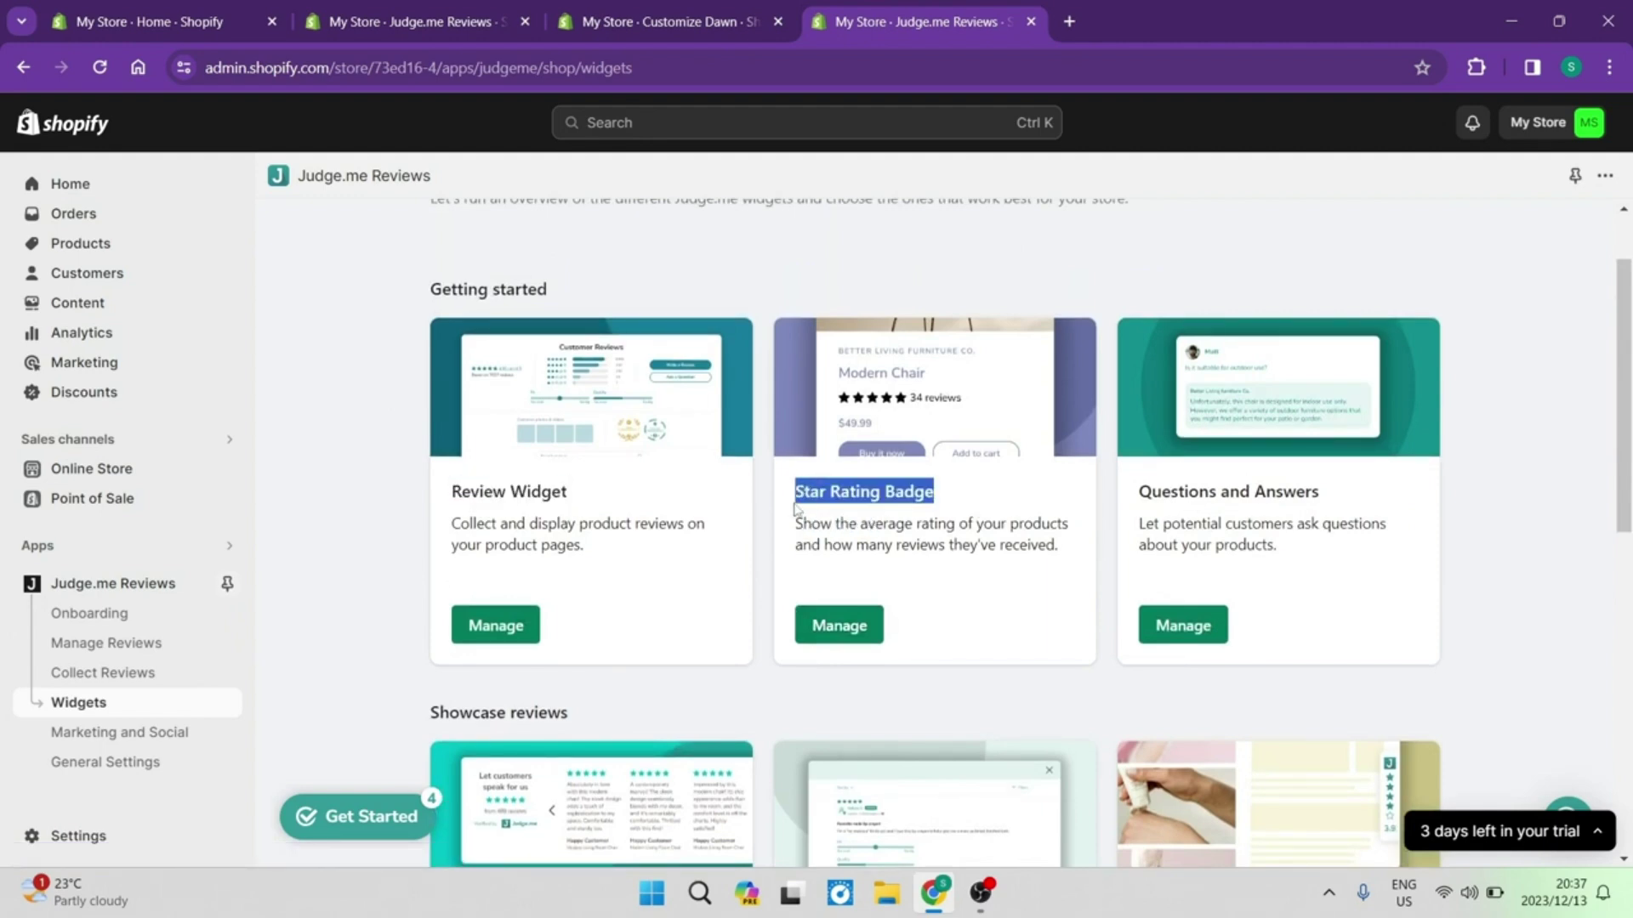
drag(1333, 500, 1113, 502)
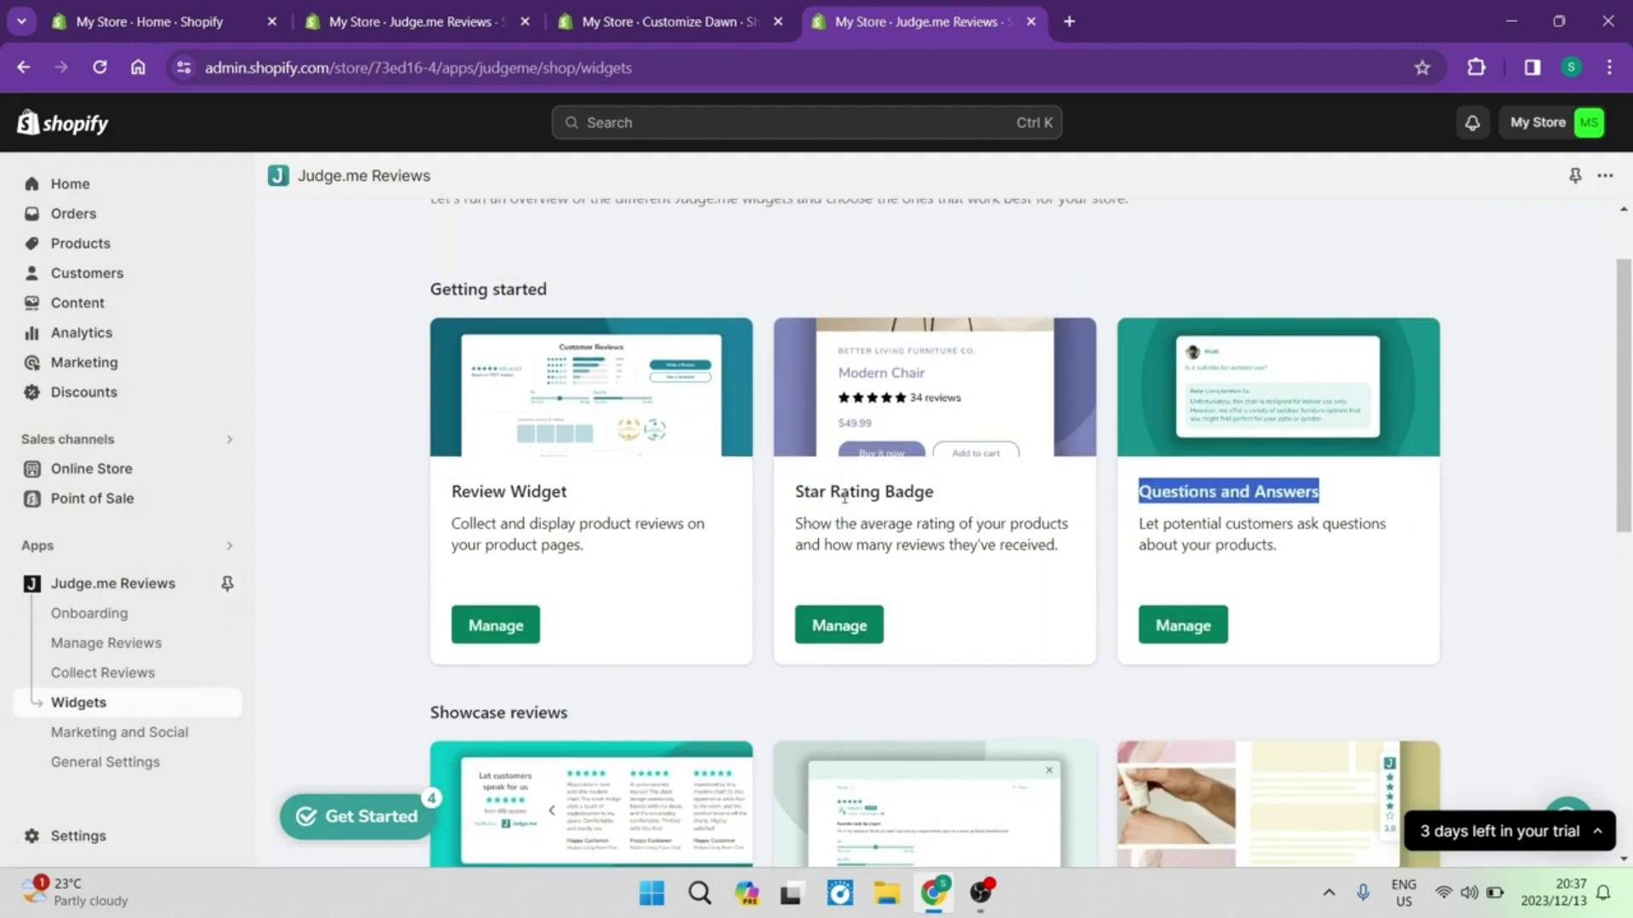
scroll(825, 570, down, 4)
scroll(819, 589, down, 5)
scroll(817, 585, up, 10)
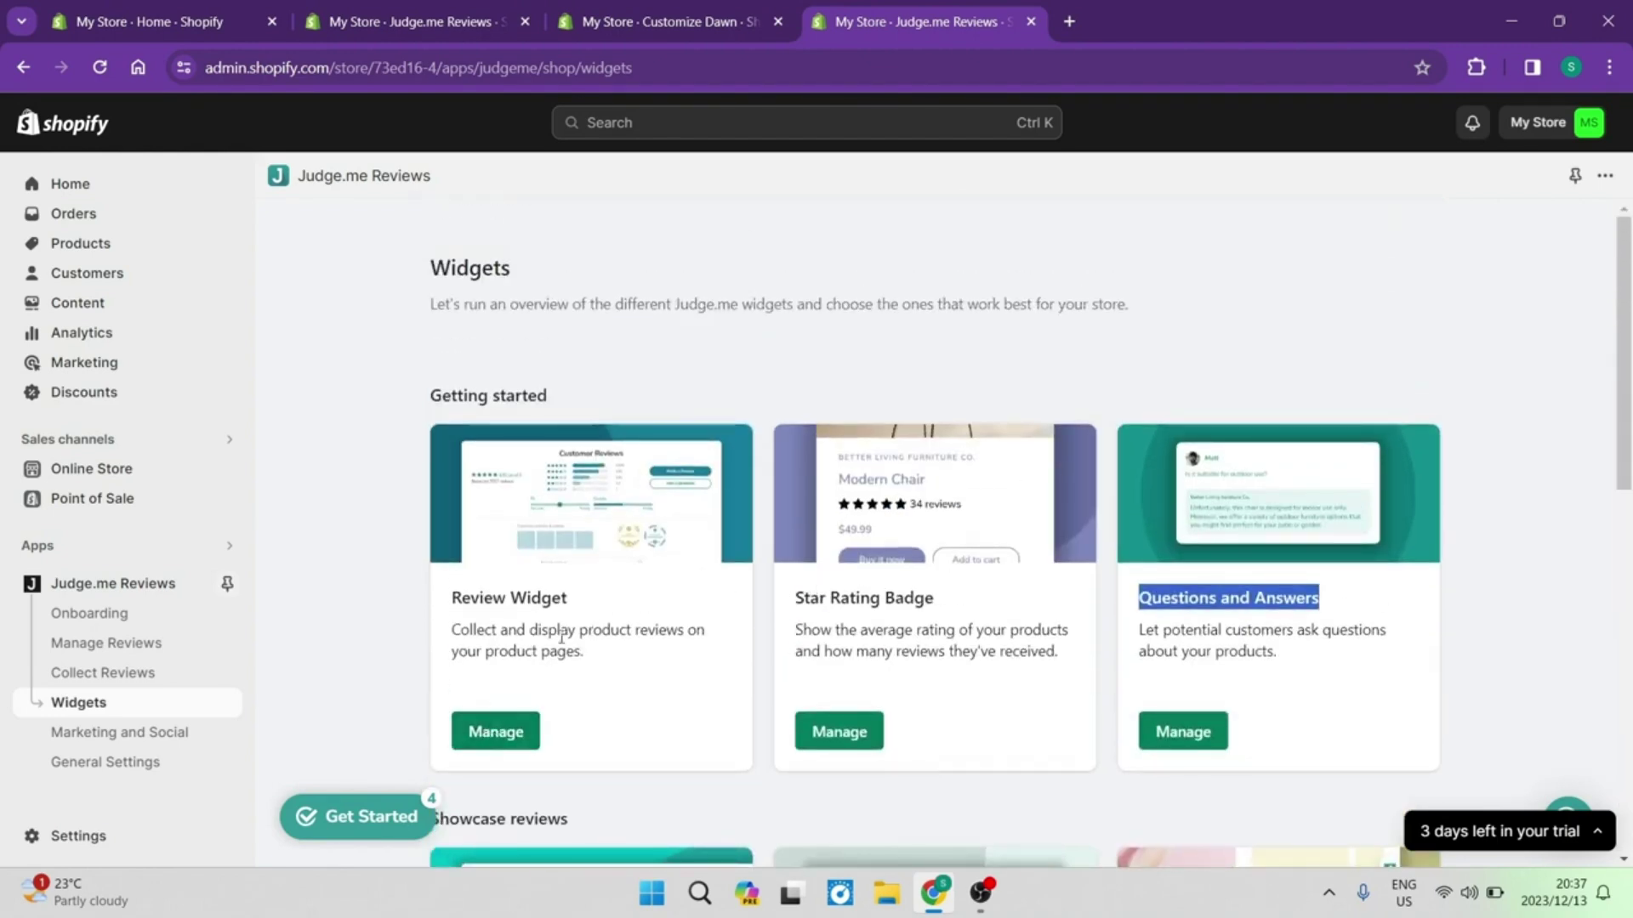
Open the Review Widget's management page and look over its theme options and preview
drag(569, 607, 523, 608)
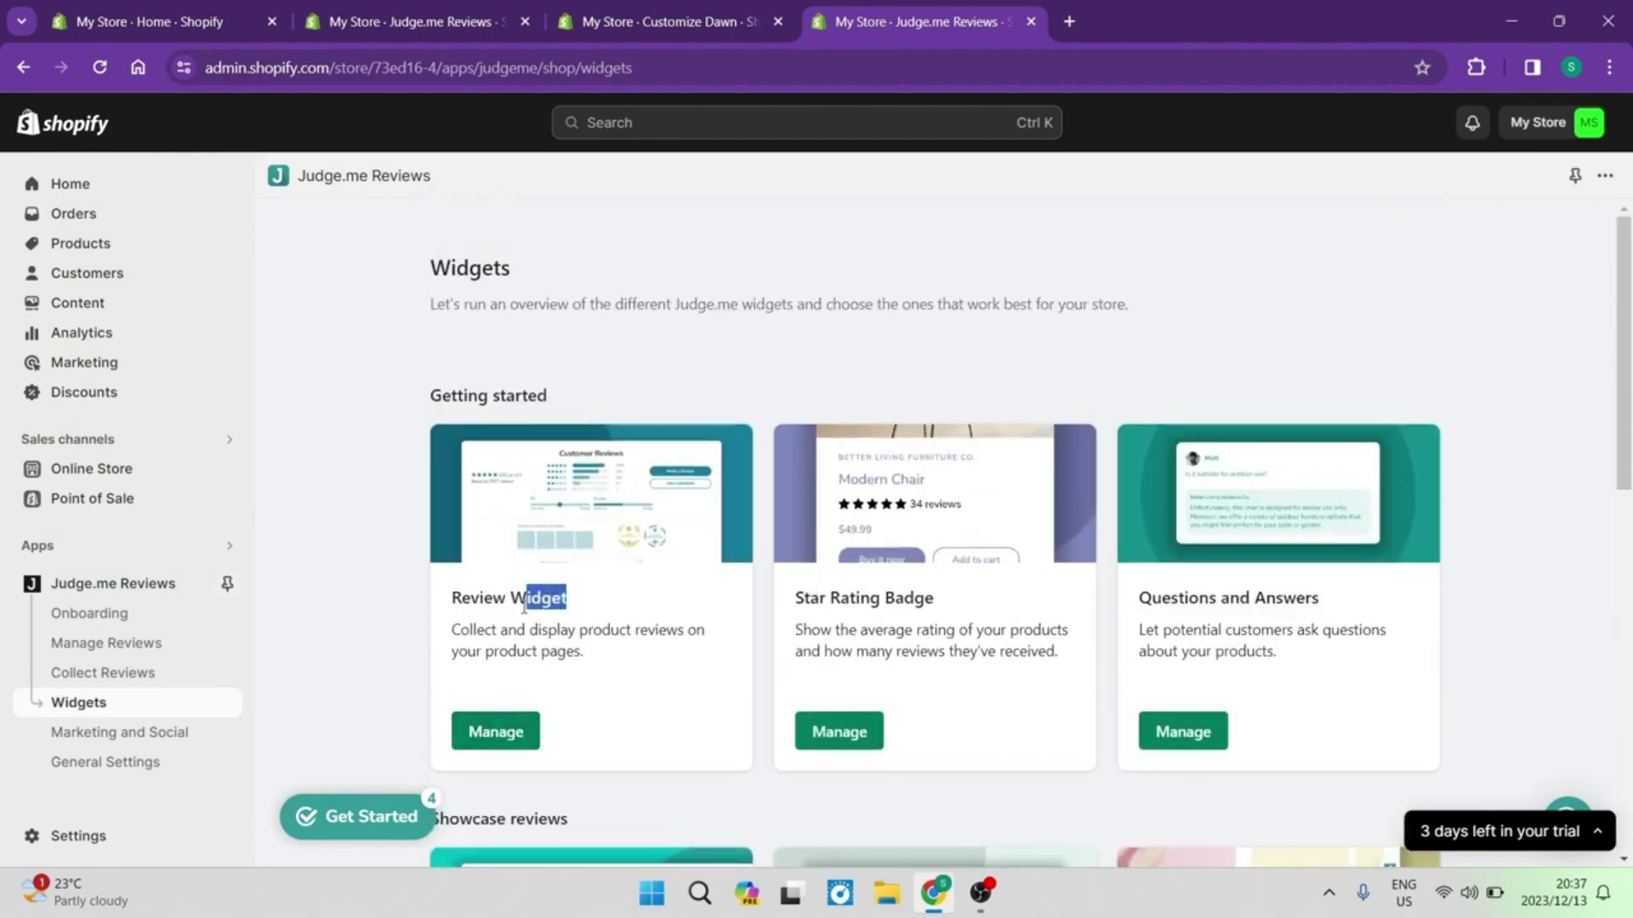
click(496, 731)
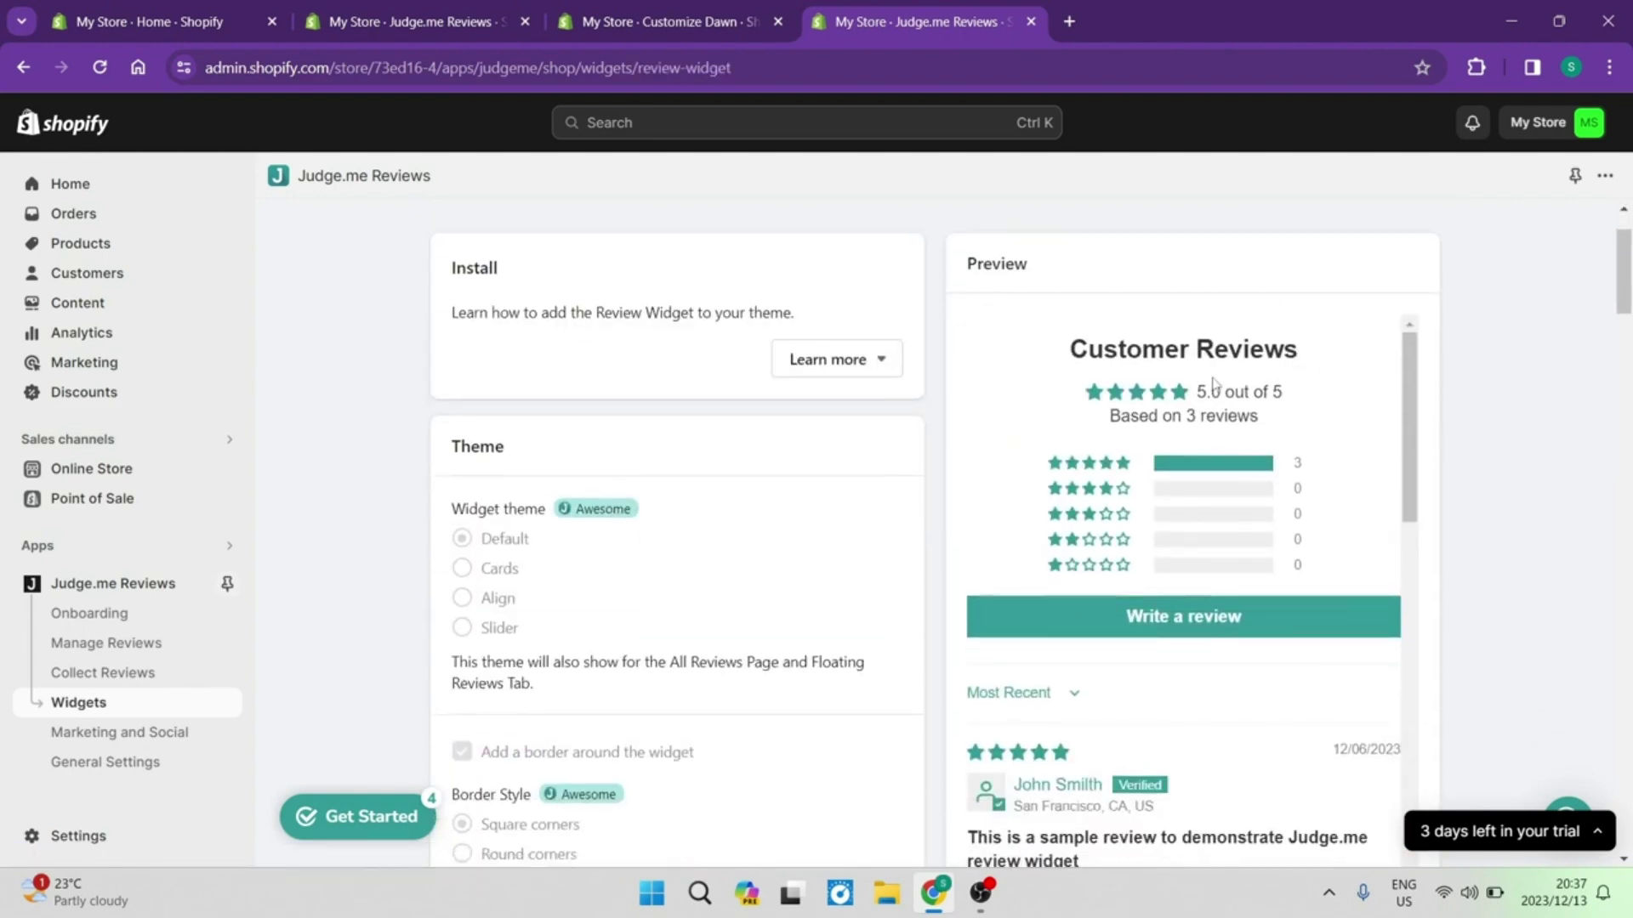
scroll(622, 437, down, 1)
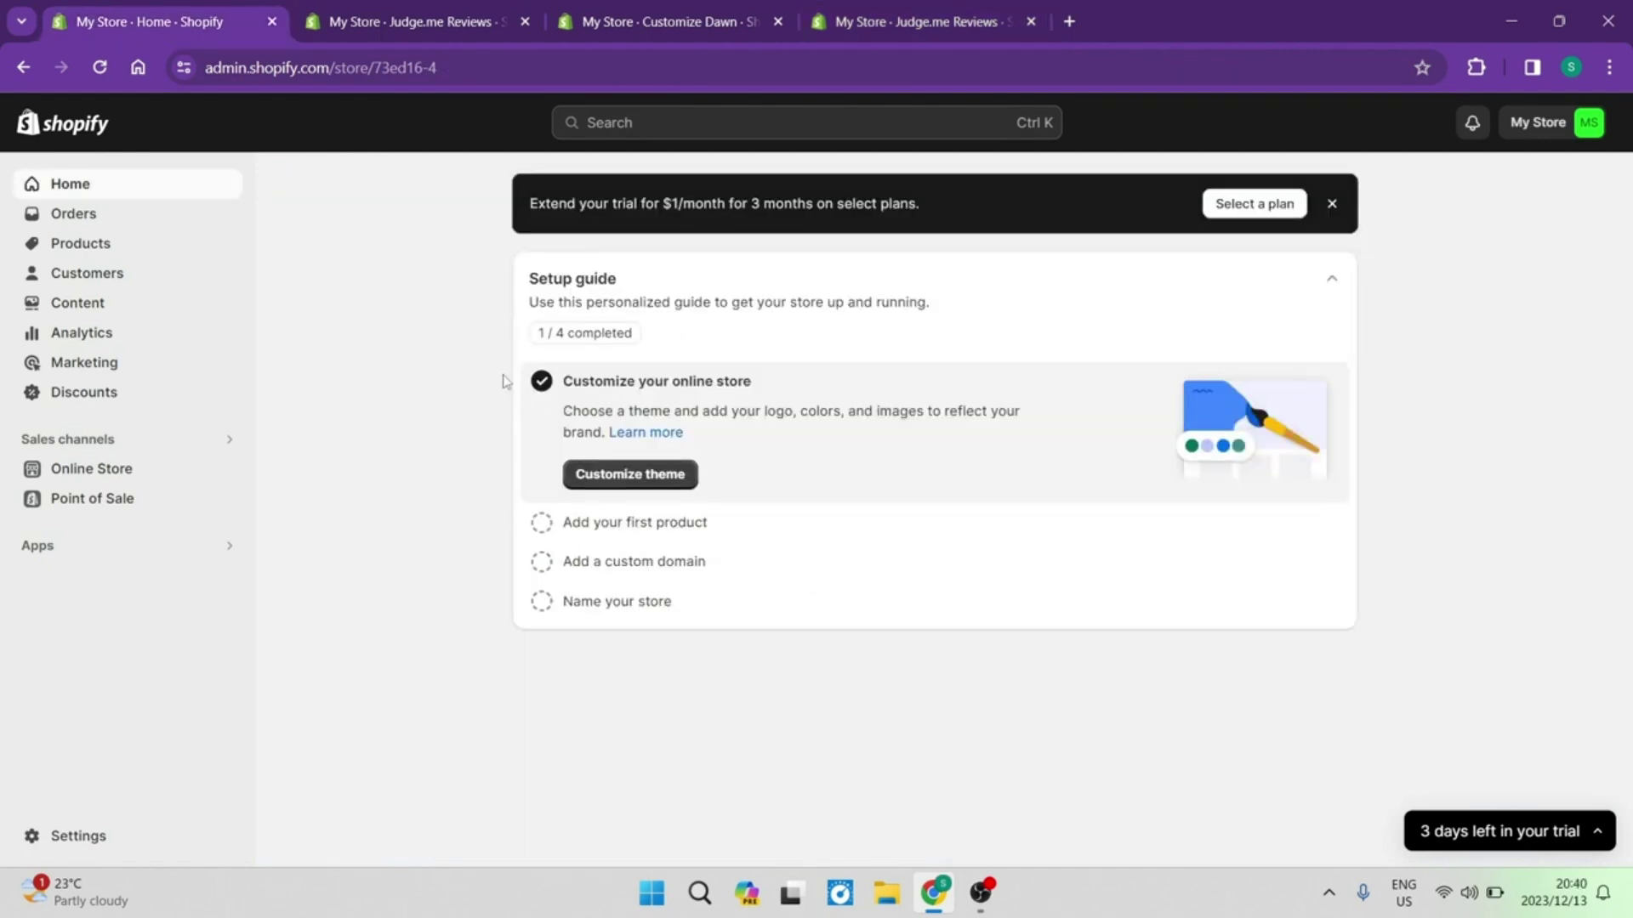
Customize the online store's Spotlight theme by adding the Judge.me Reviews Carousel section to the home page header, and save
click(115, 480)
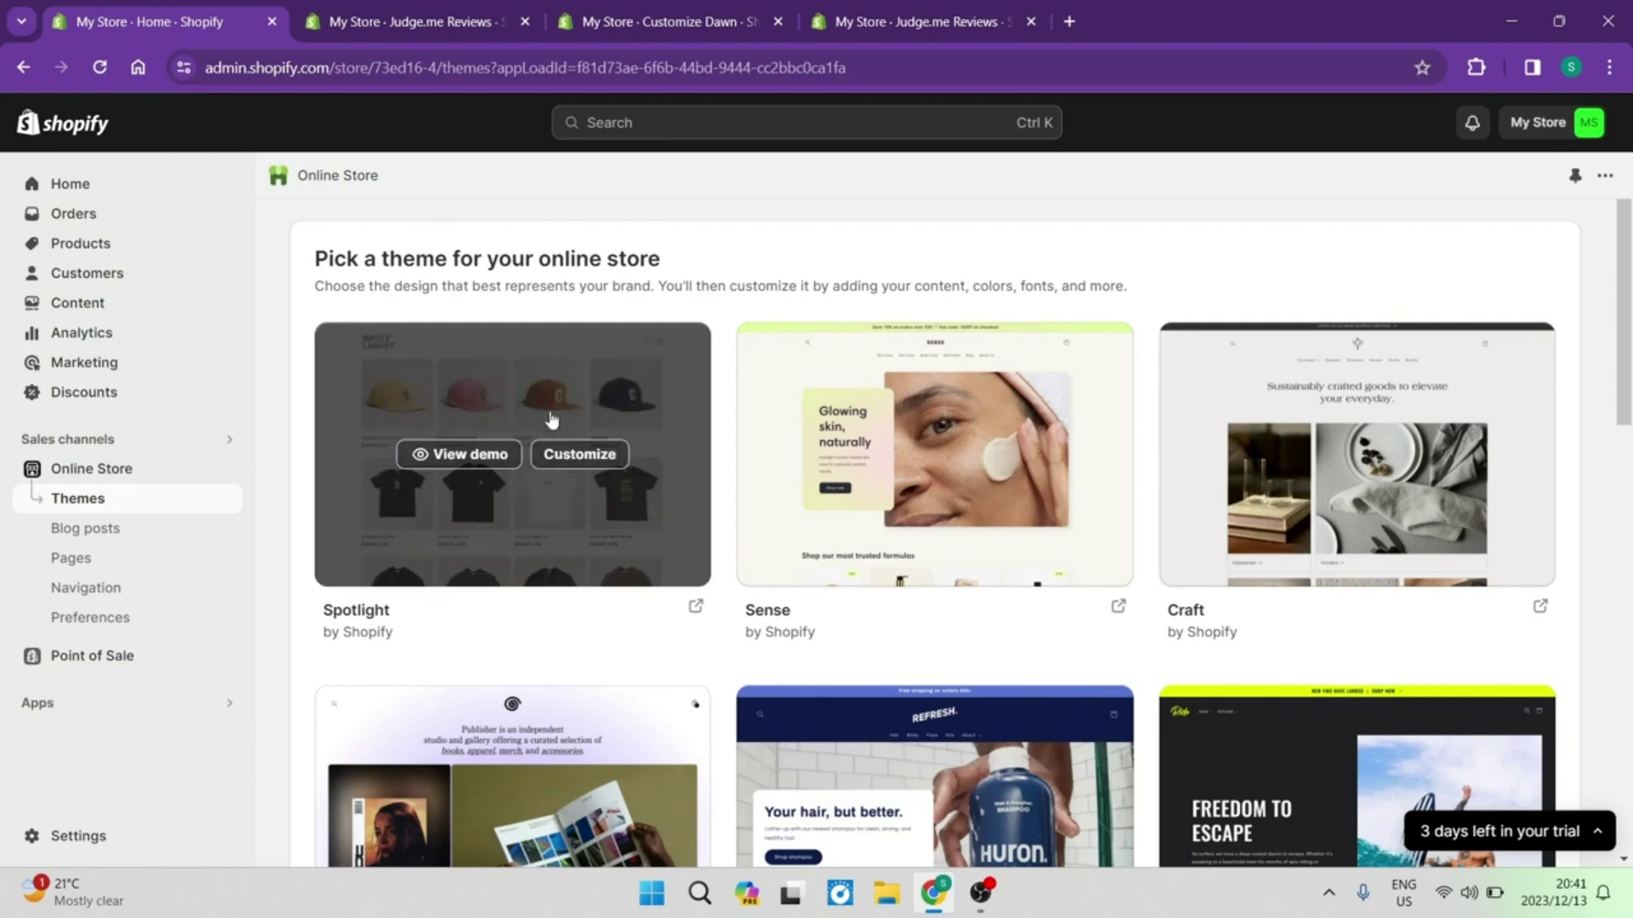
click(579, 455)
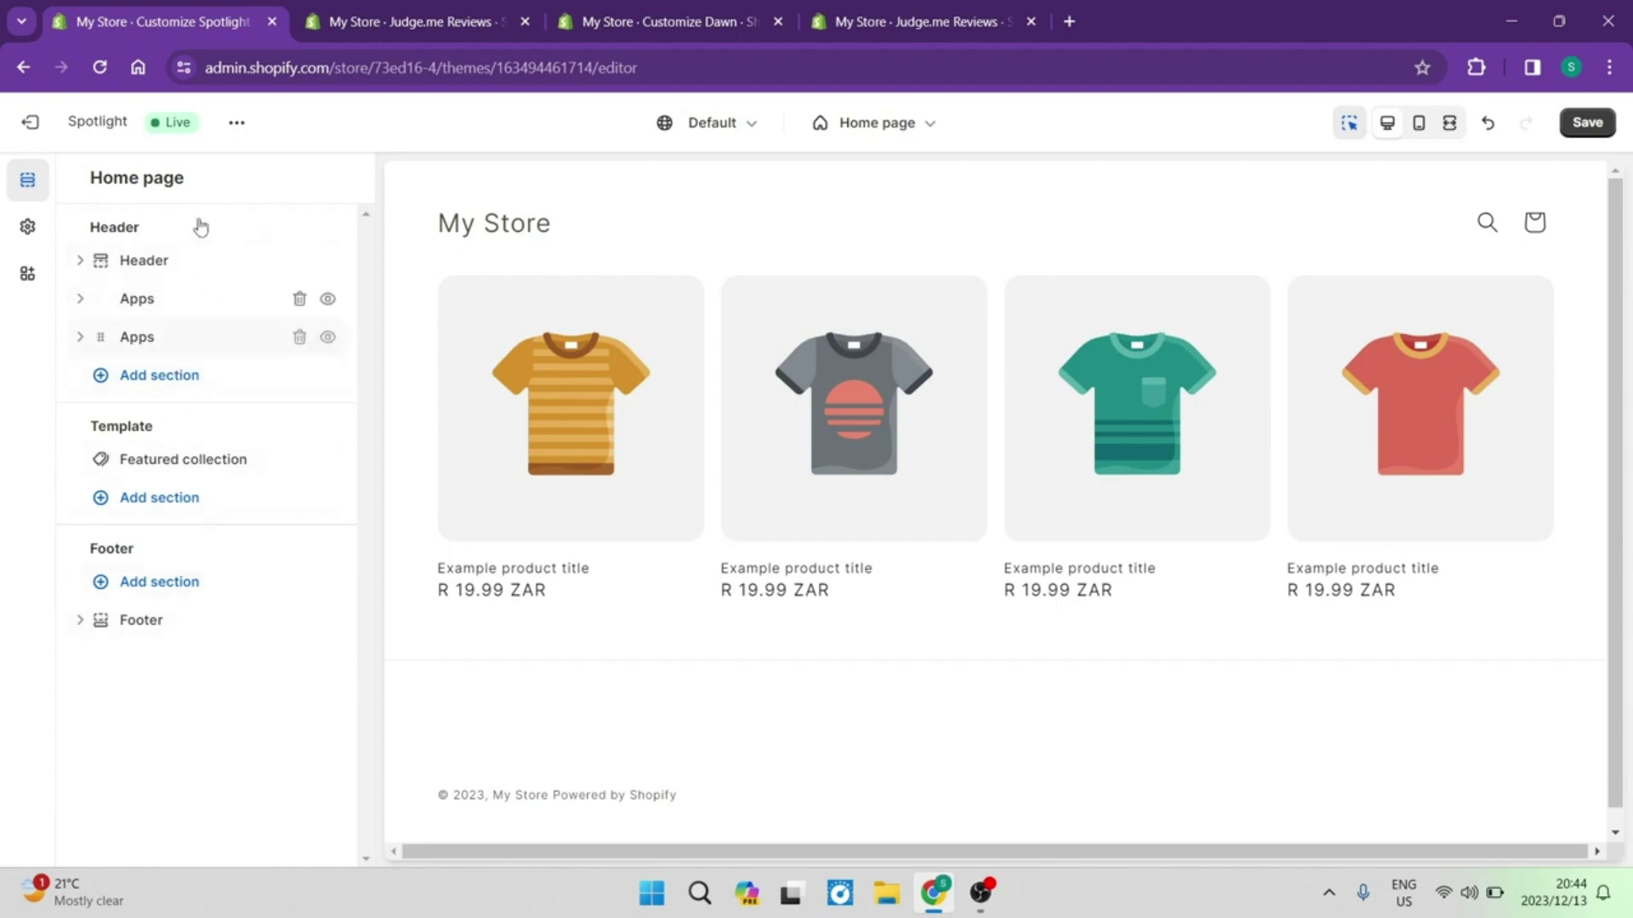
click(169, 386)
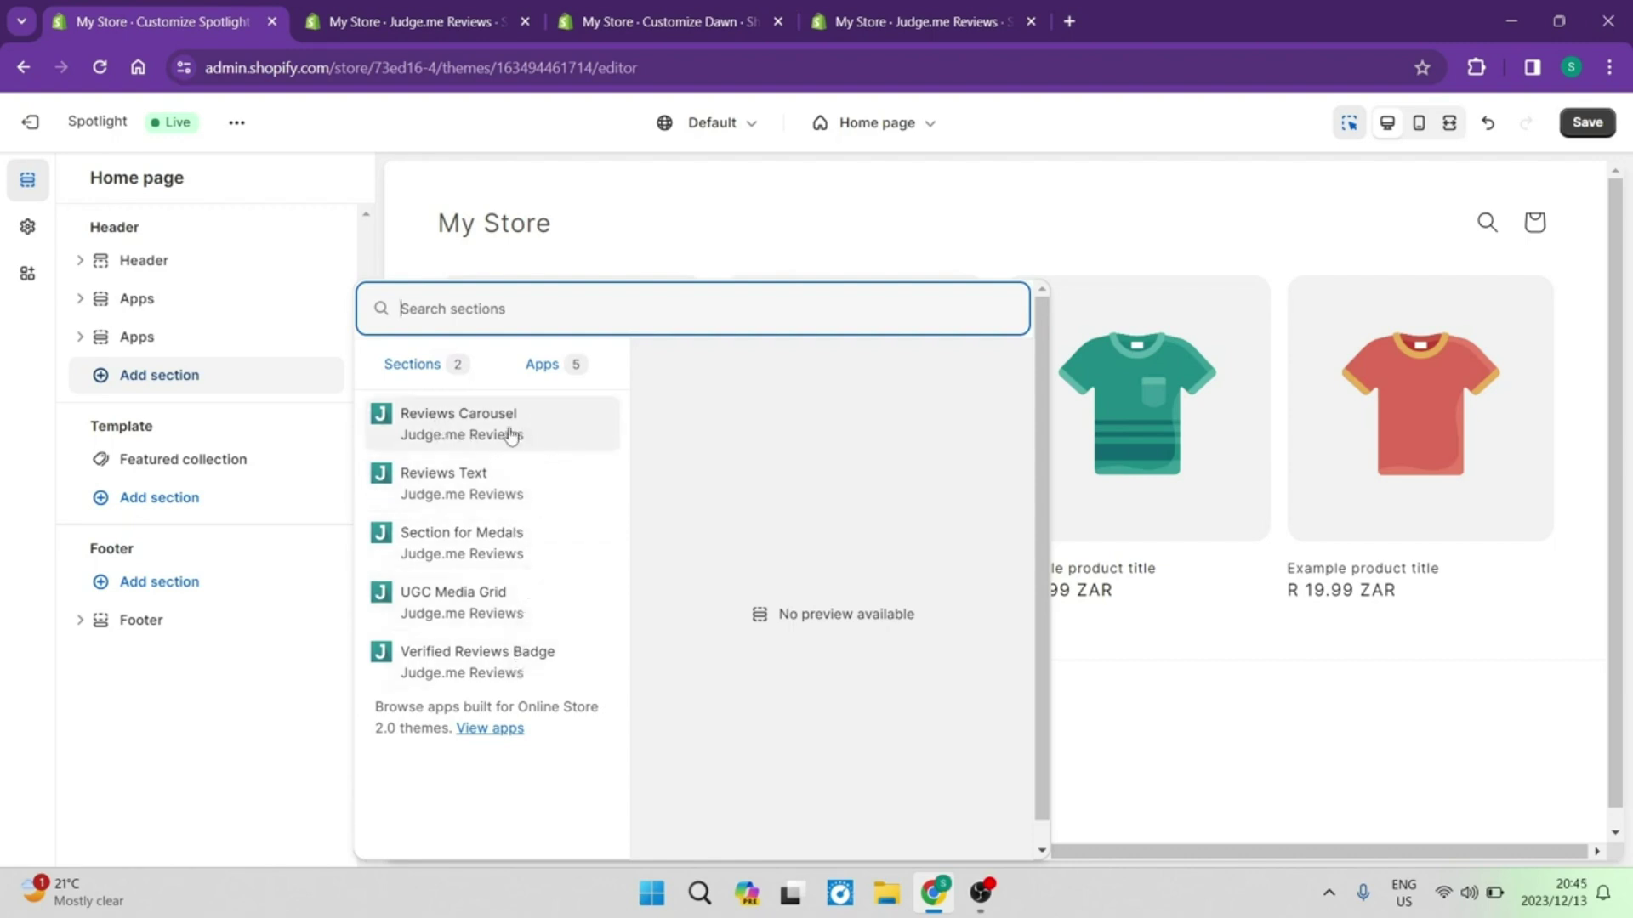
click(536, 434)
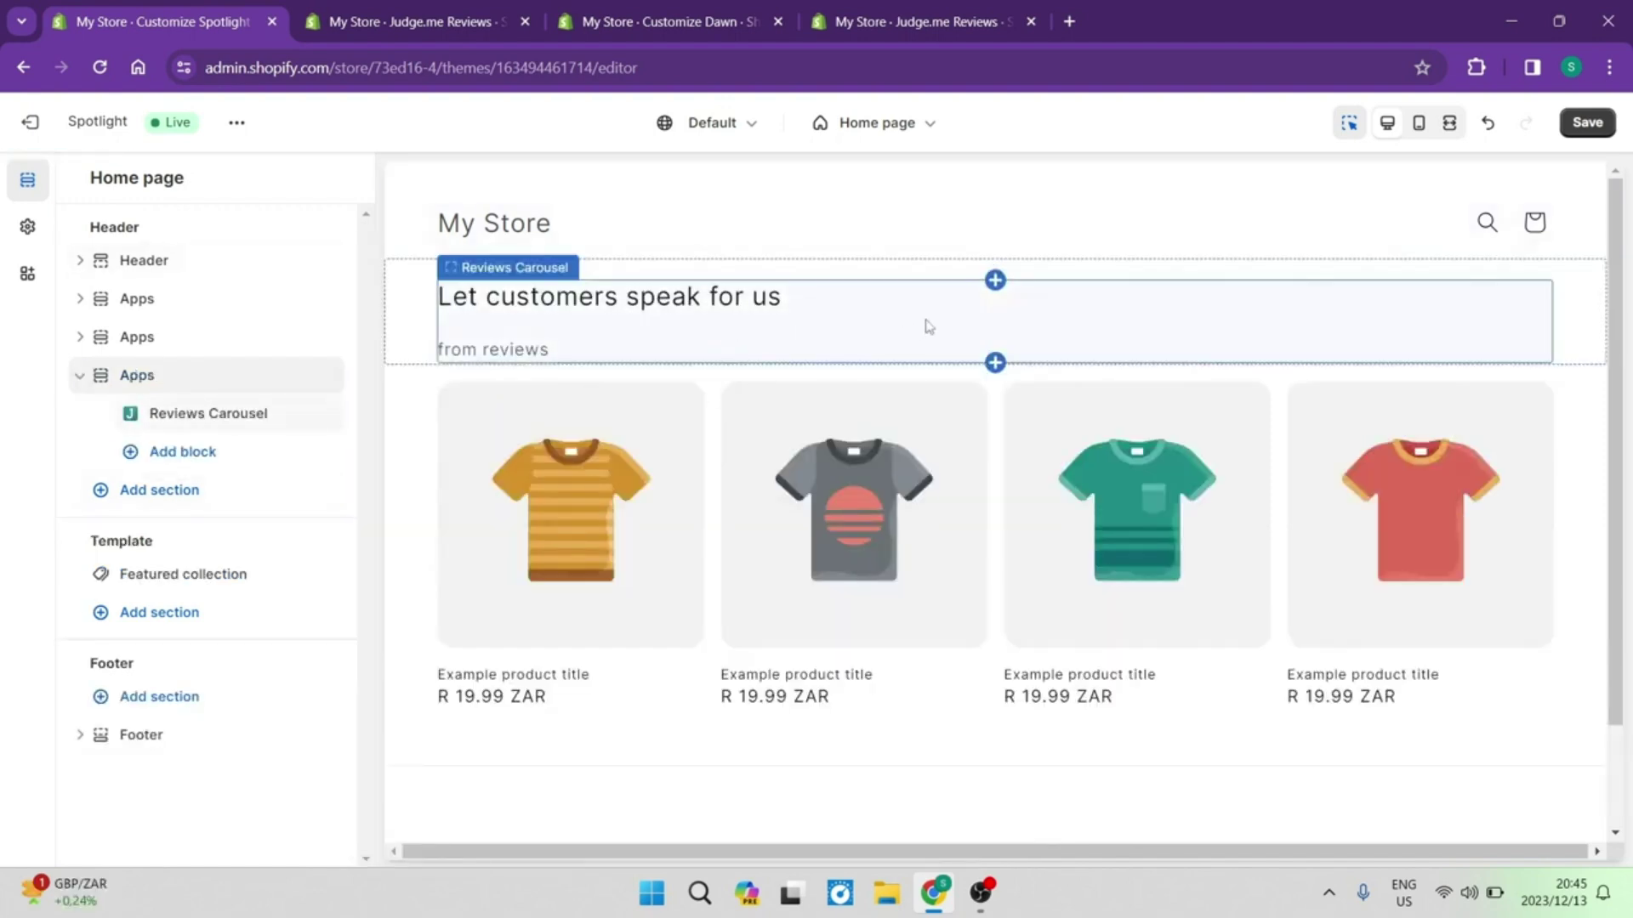
click(1587, 123)
Go through the Judge.me setup checklist: star color and logo, emails timing, request email design, and displaying reviews in different ways
click(408, 21)
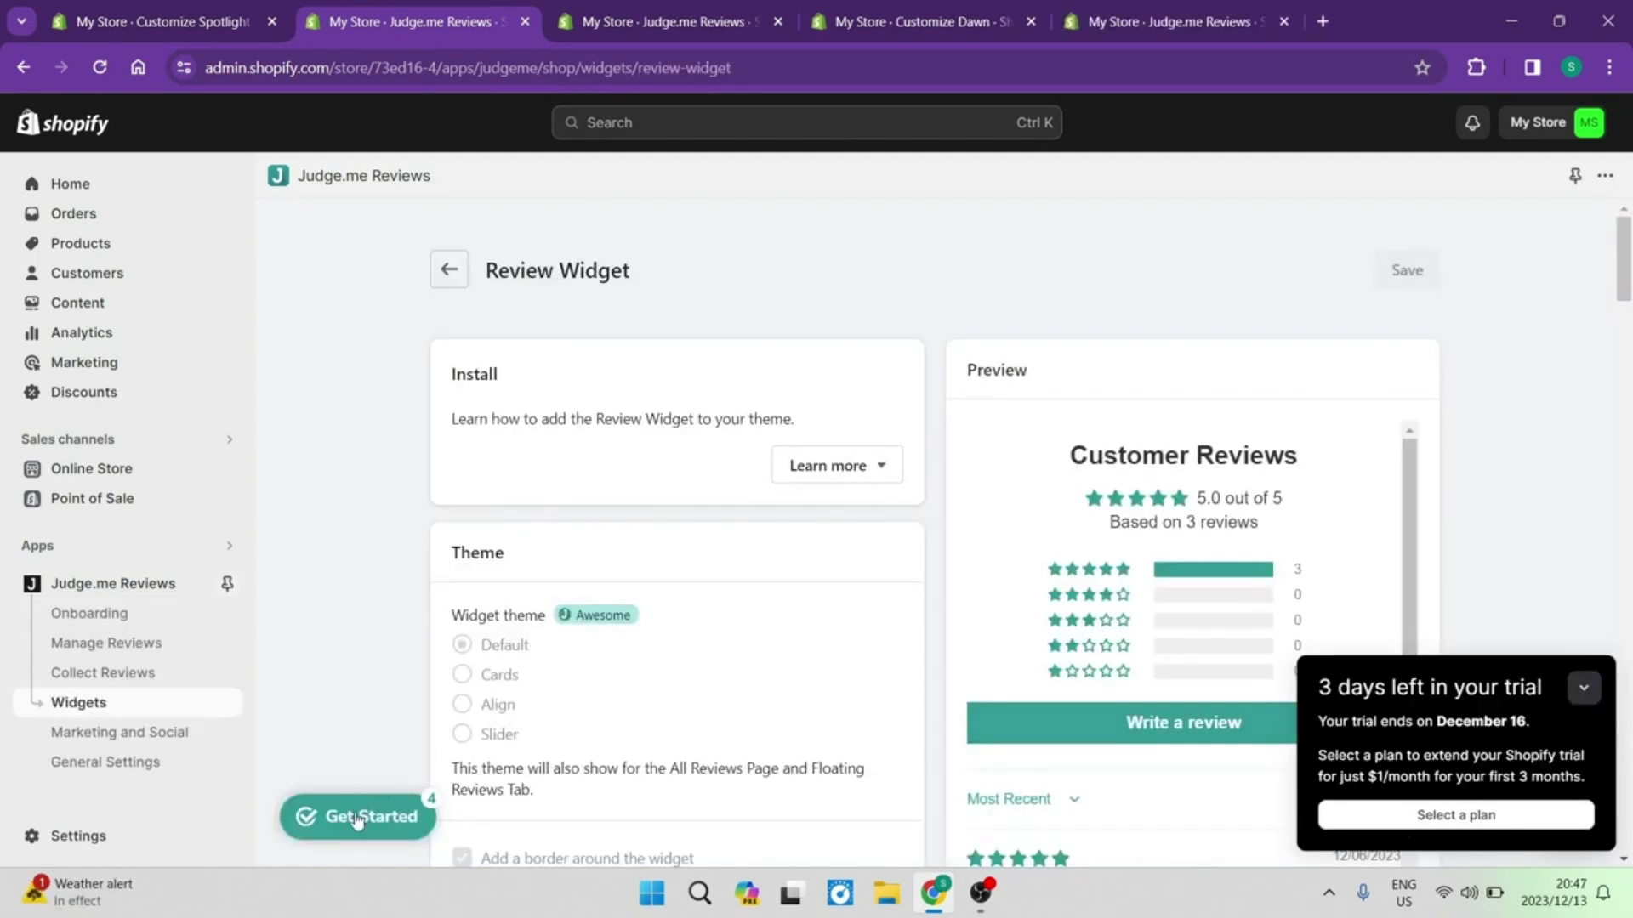
click(356, 818)
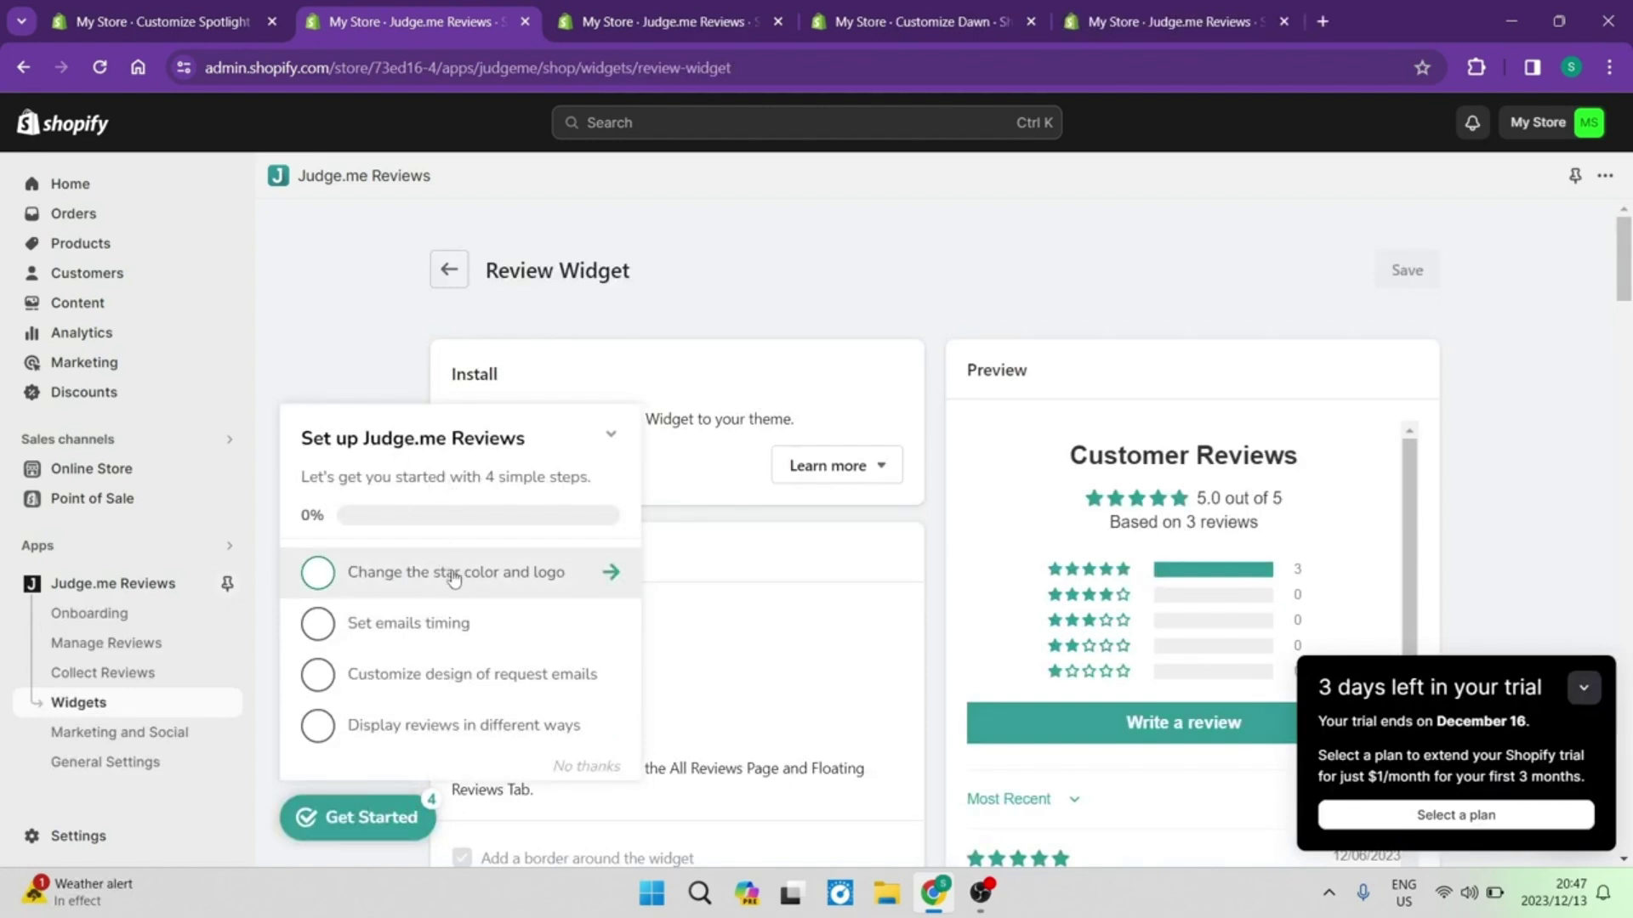
click(393, 590)
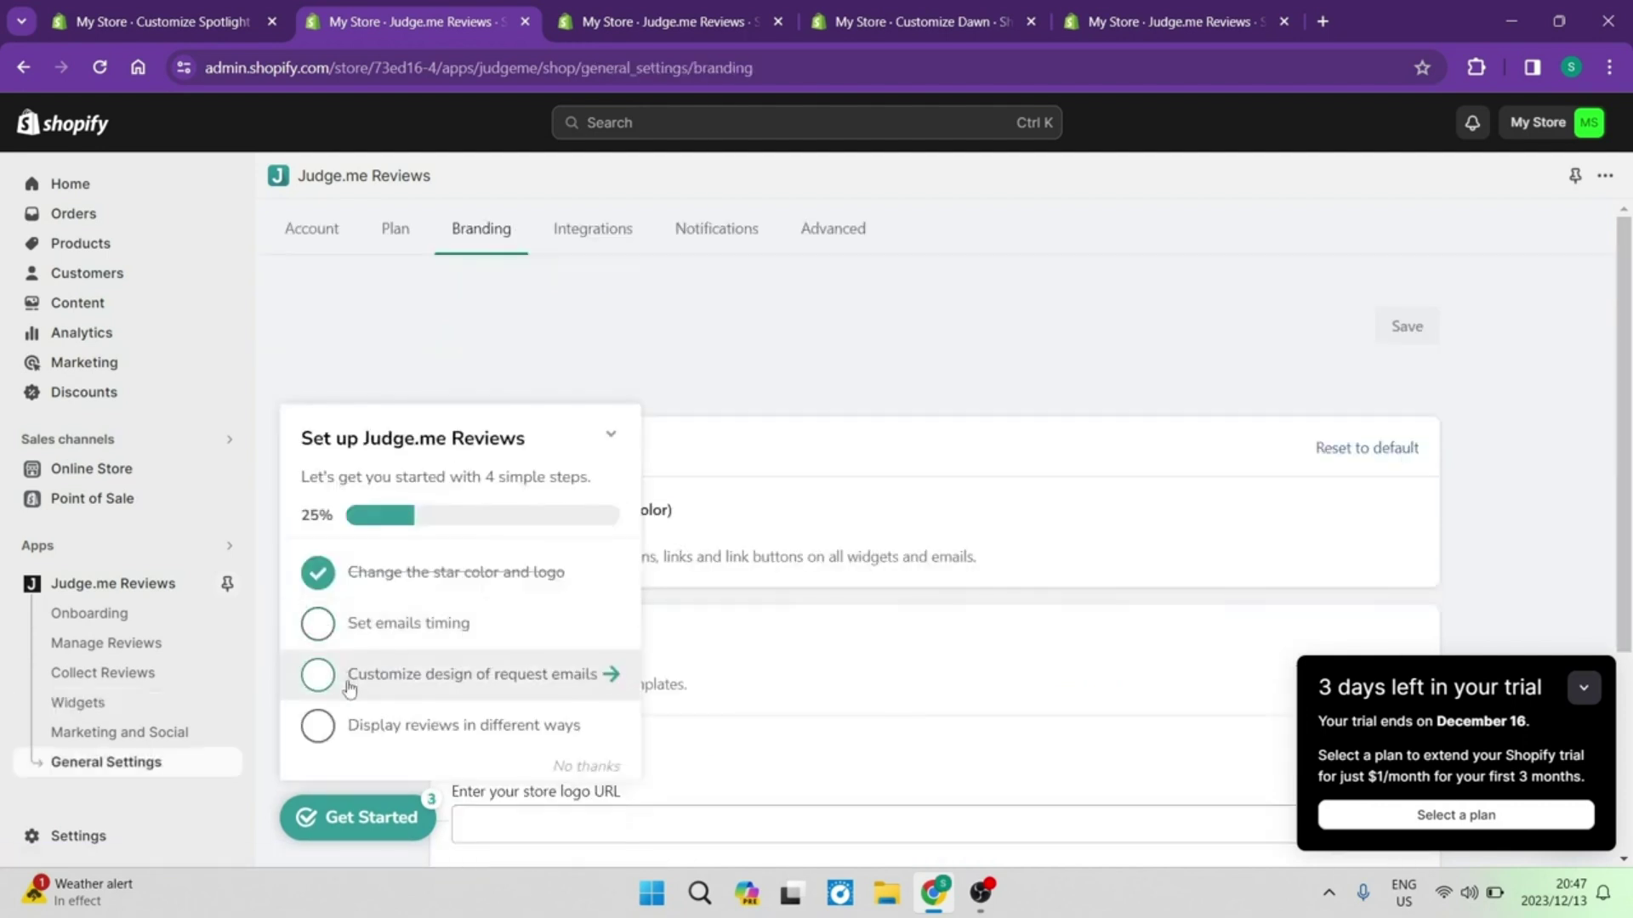
click(318, 624)
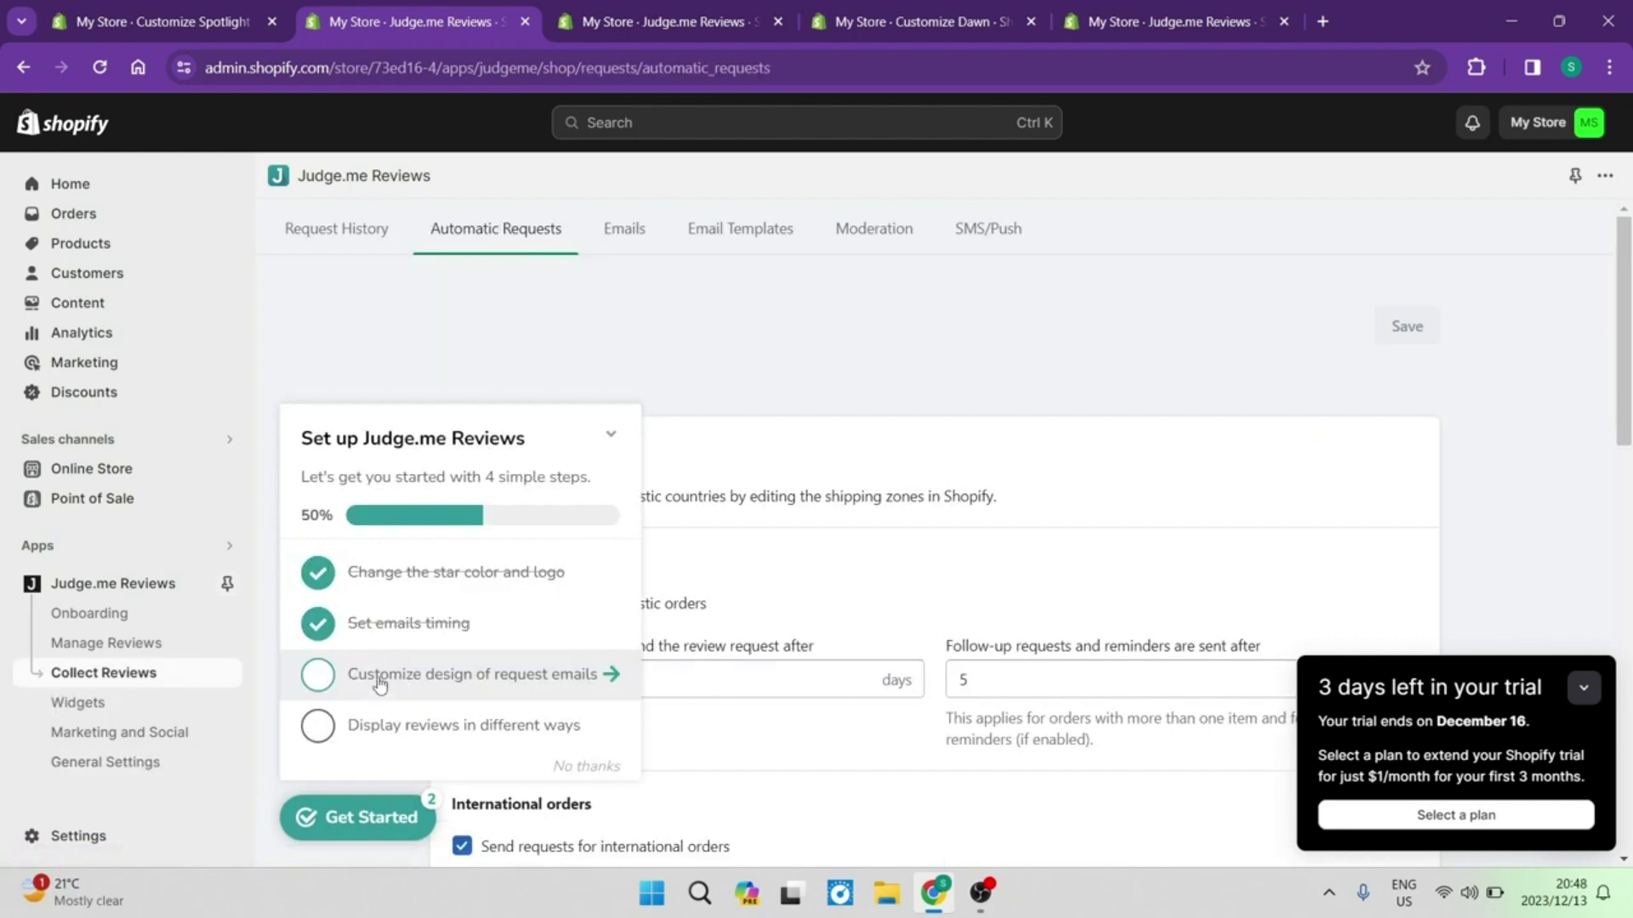
click(379, 677)
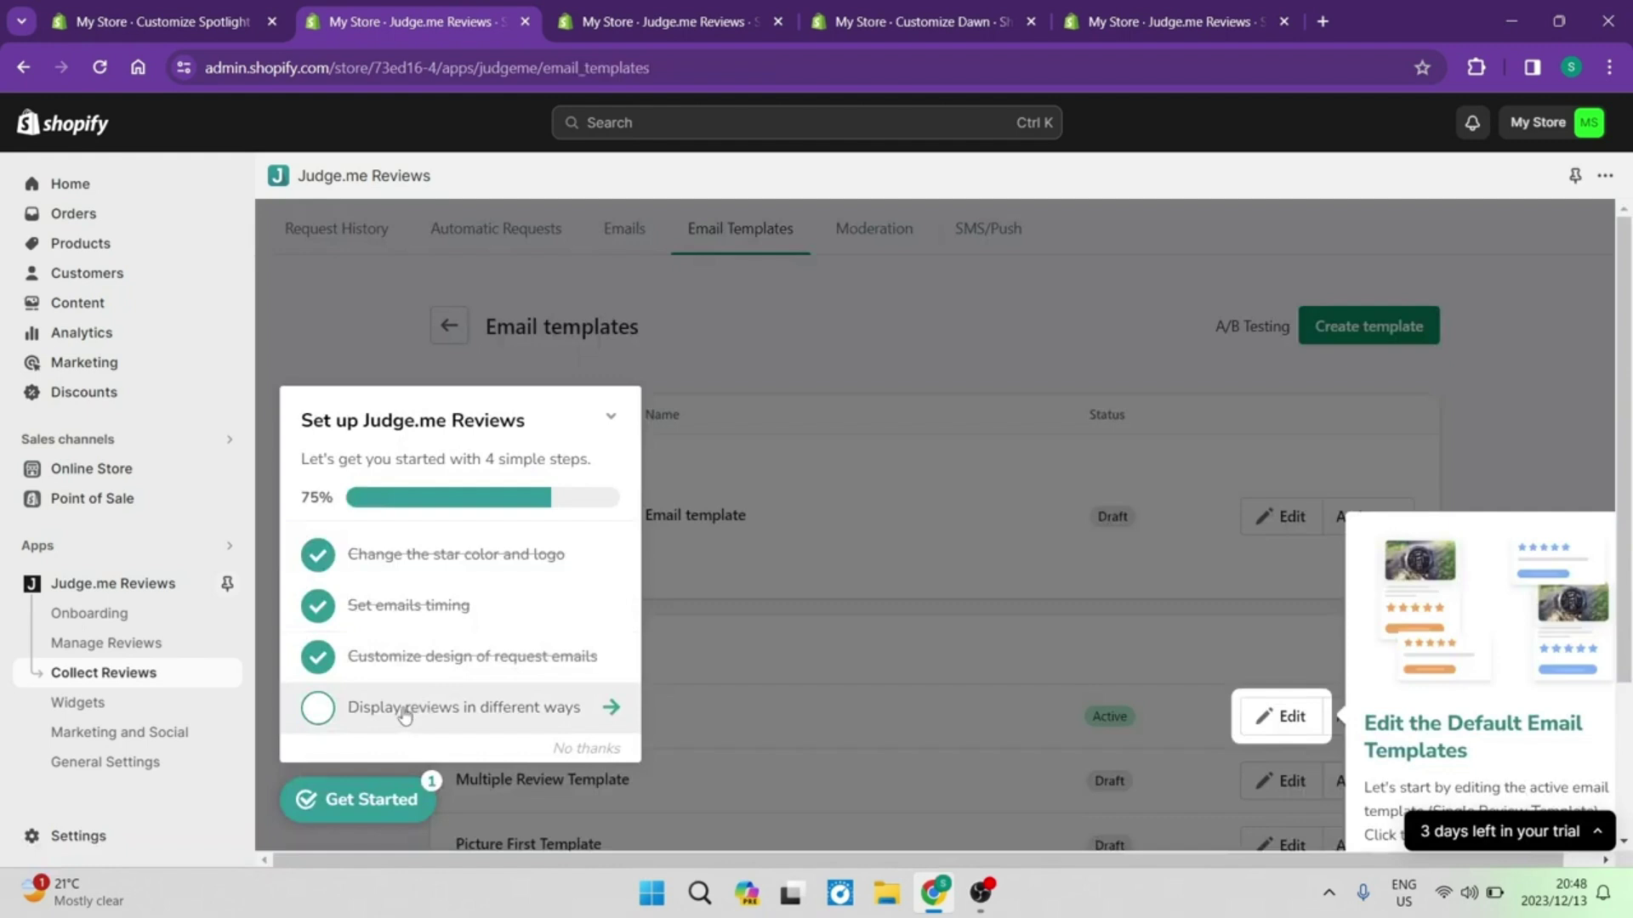
click(404, 710)
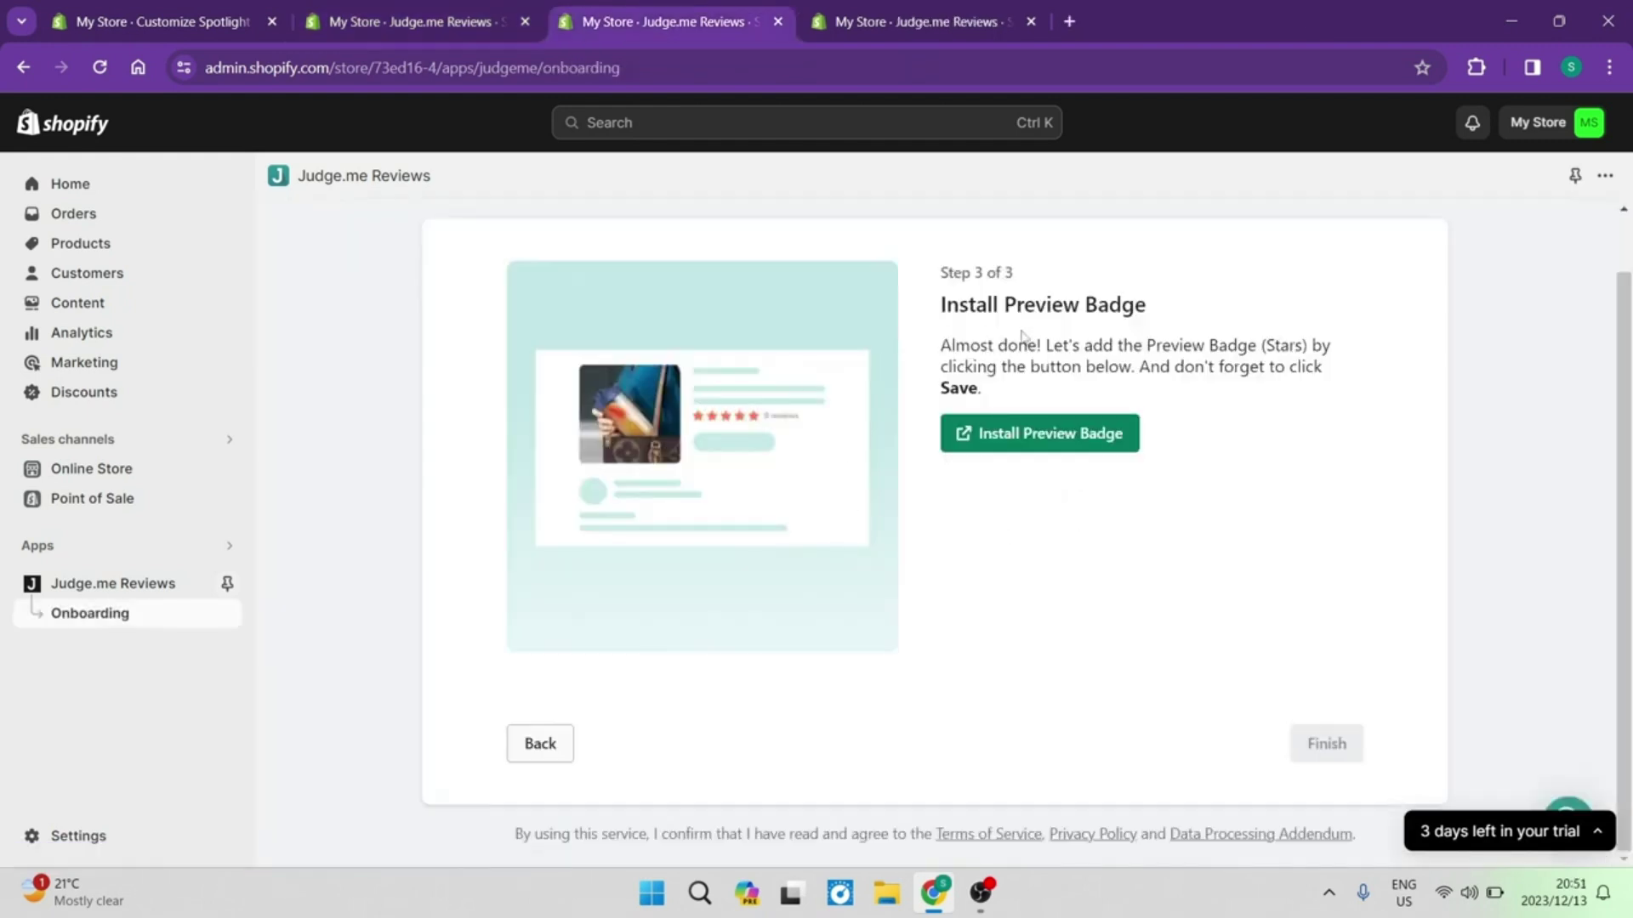
Start the Preview Badge installation to finish the Judge.me onboarding, and look over the review insights dashboard
click(1036, 434)
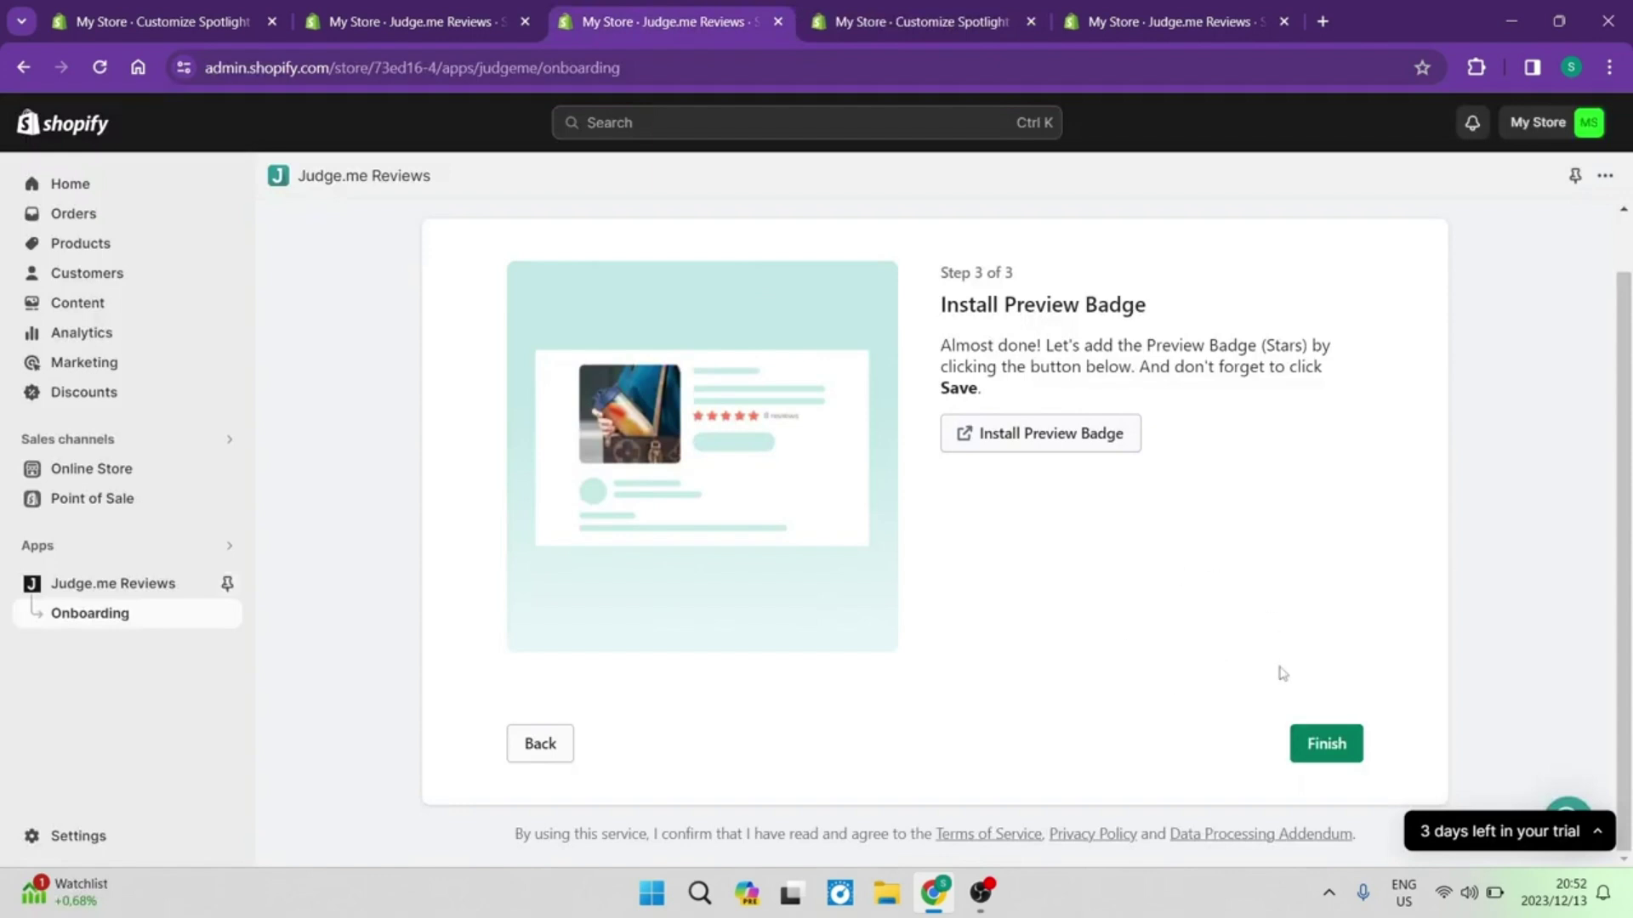
click(1338, 733)
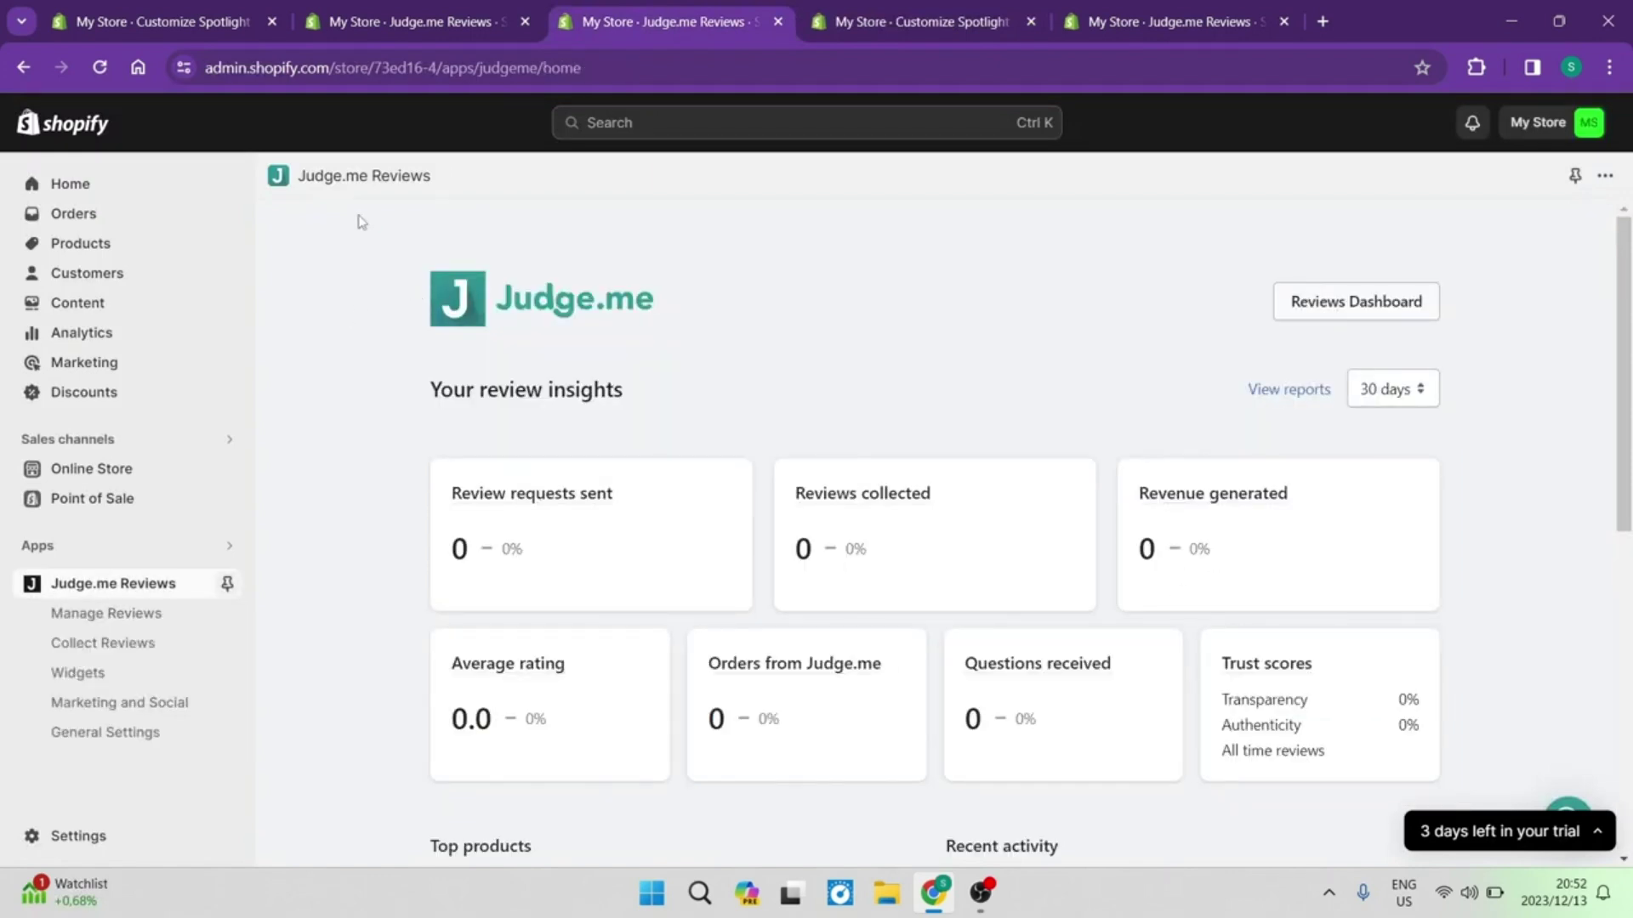
drag(380, 296, 700, 330)
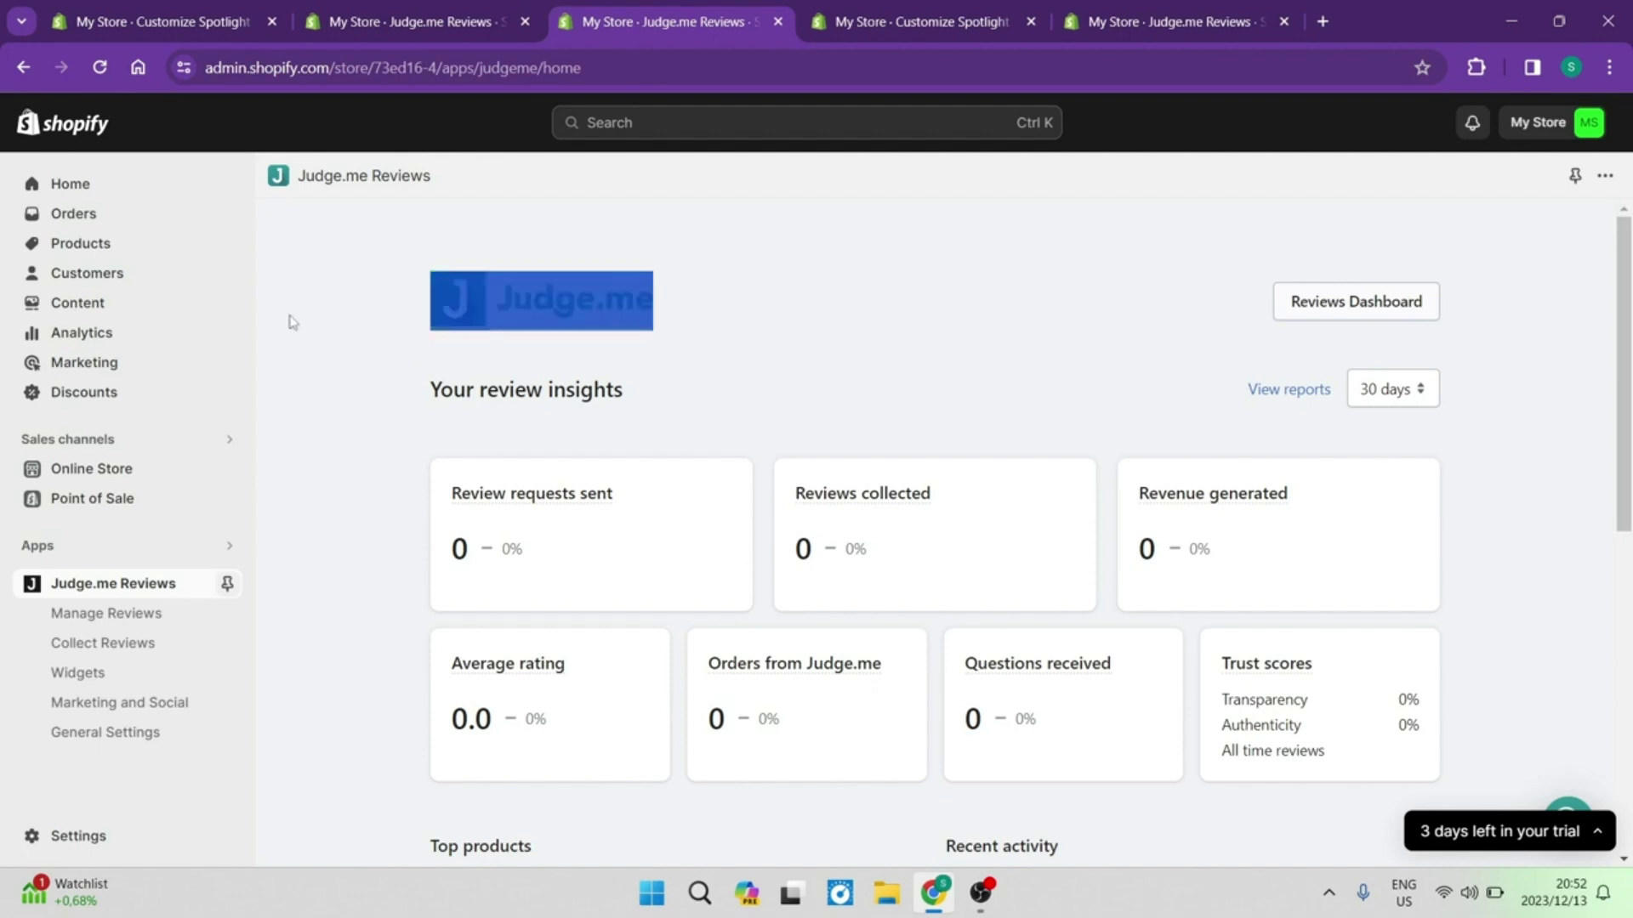
click(337, 292)
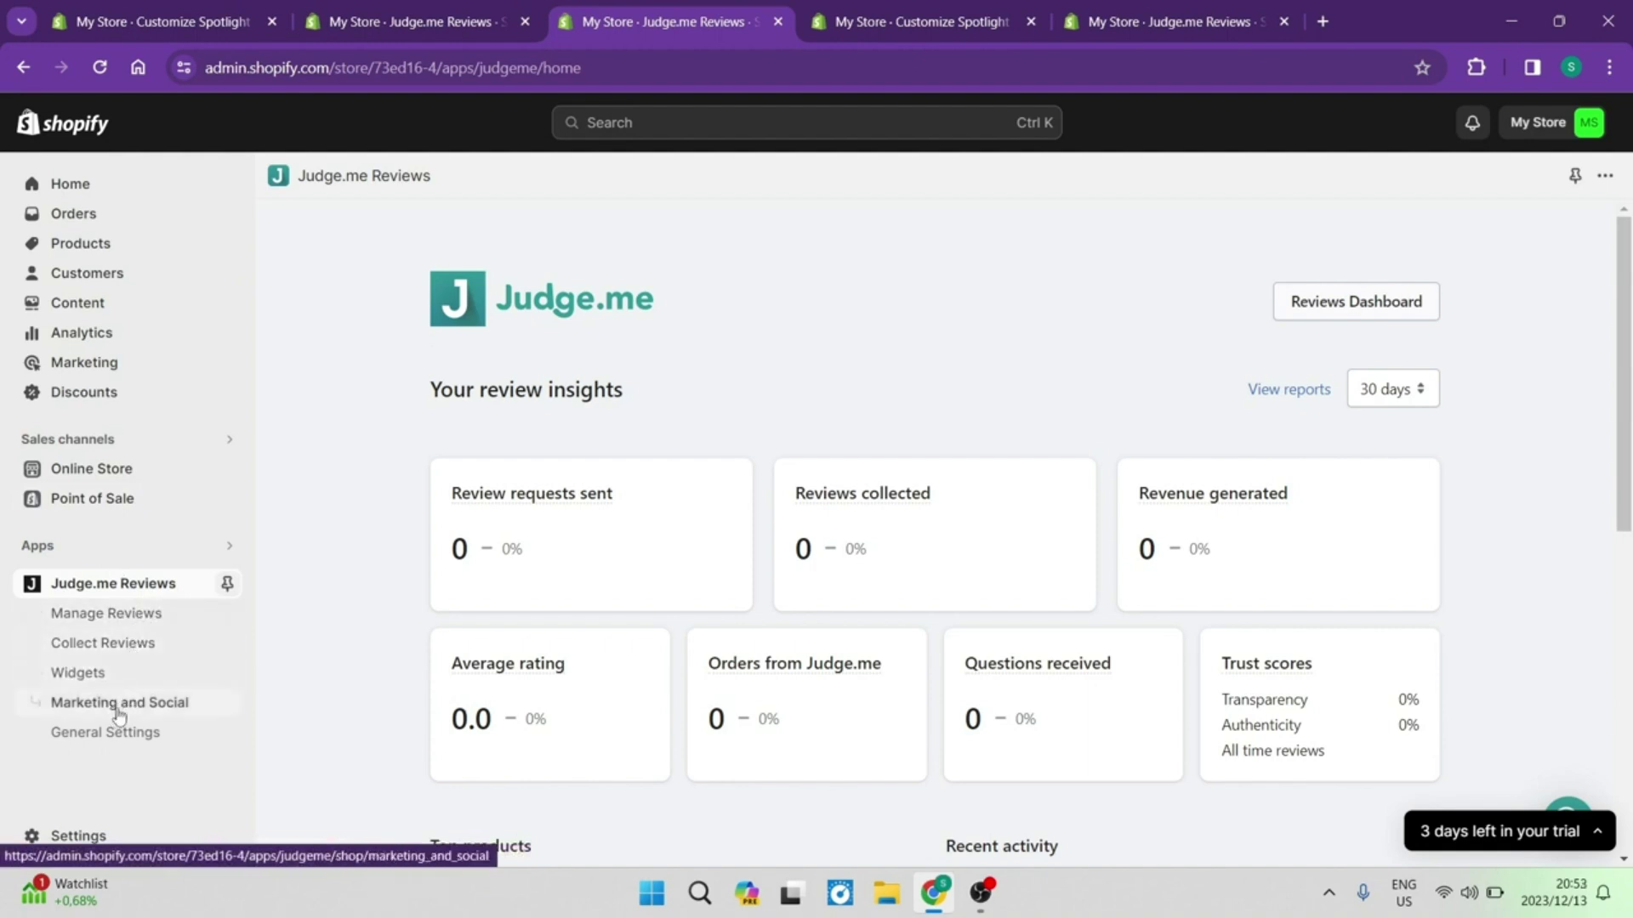
scroll(977, 572, down, 7)
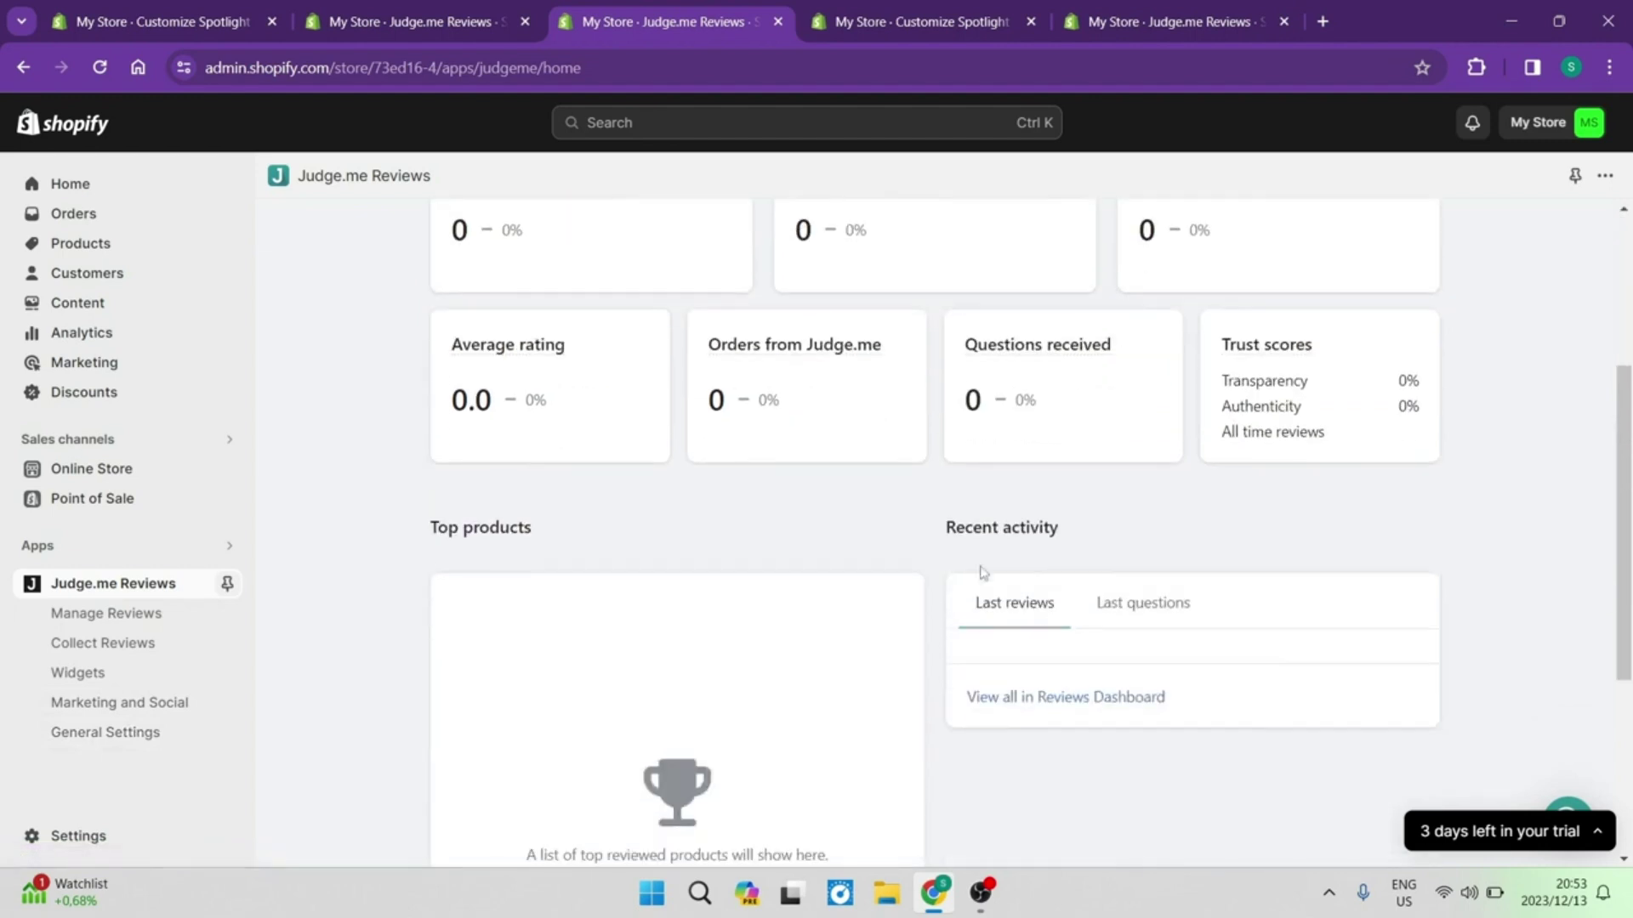
scroll(904, 575, up, 8)
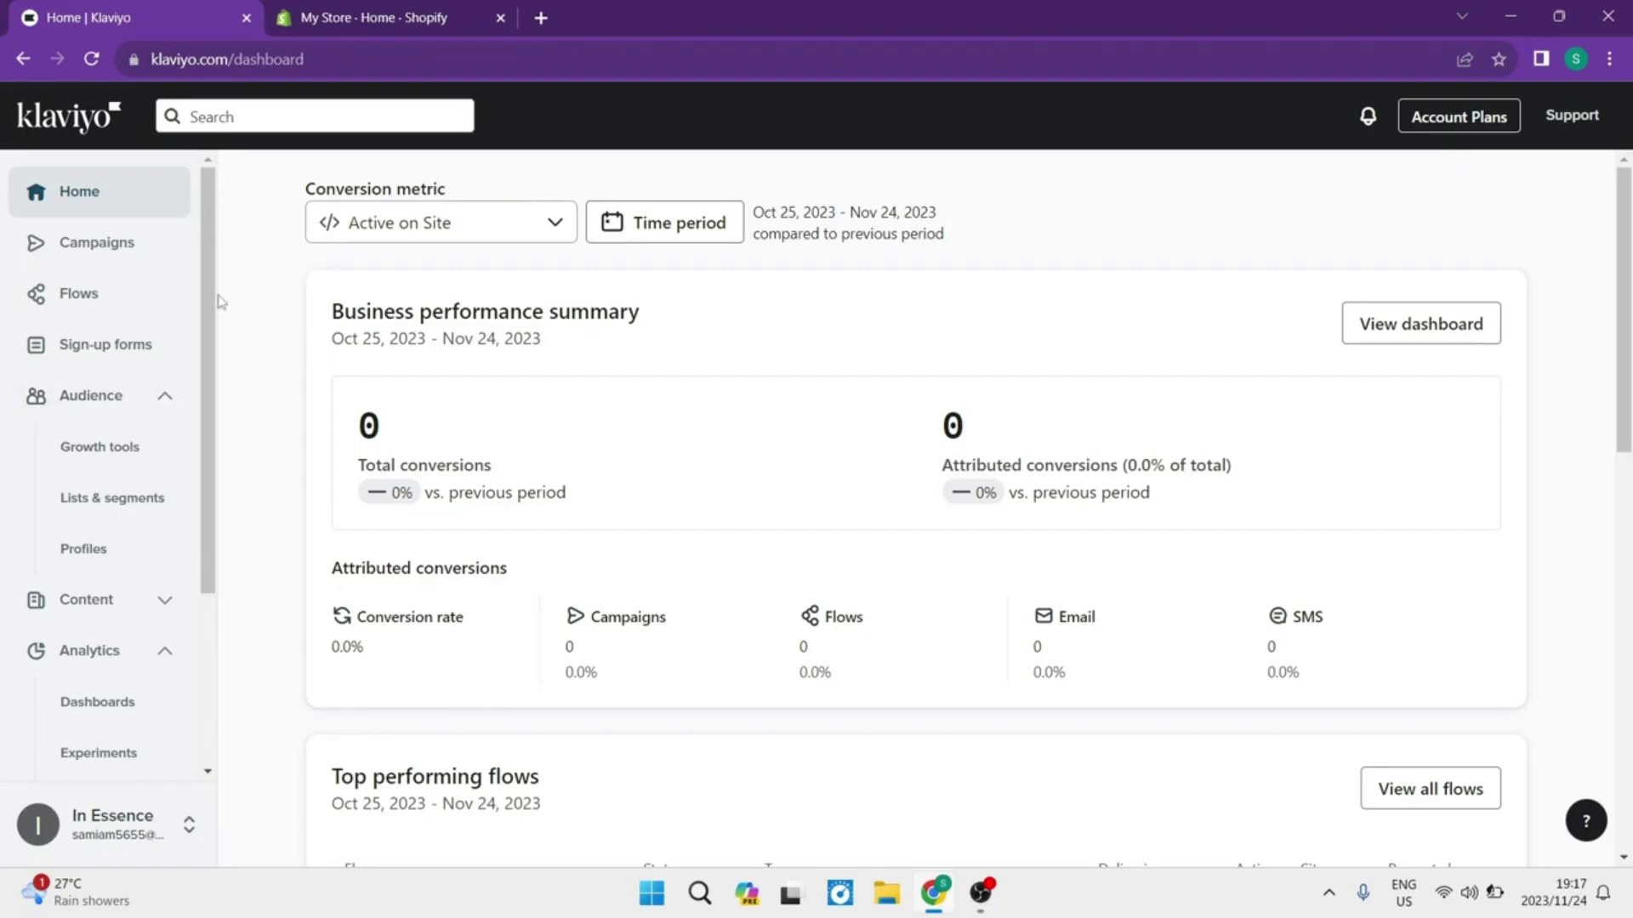
click(332, 20)
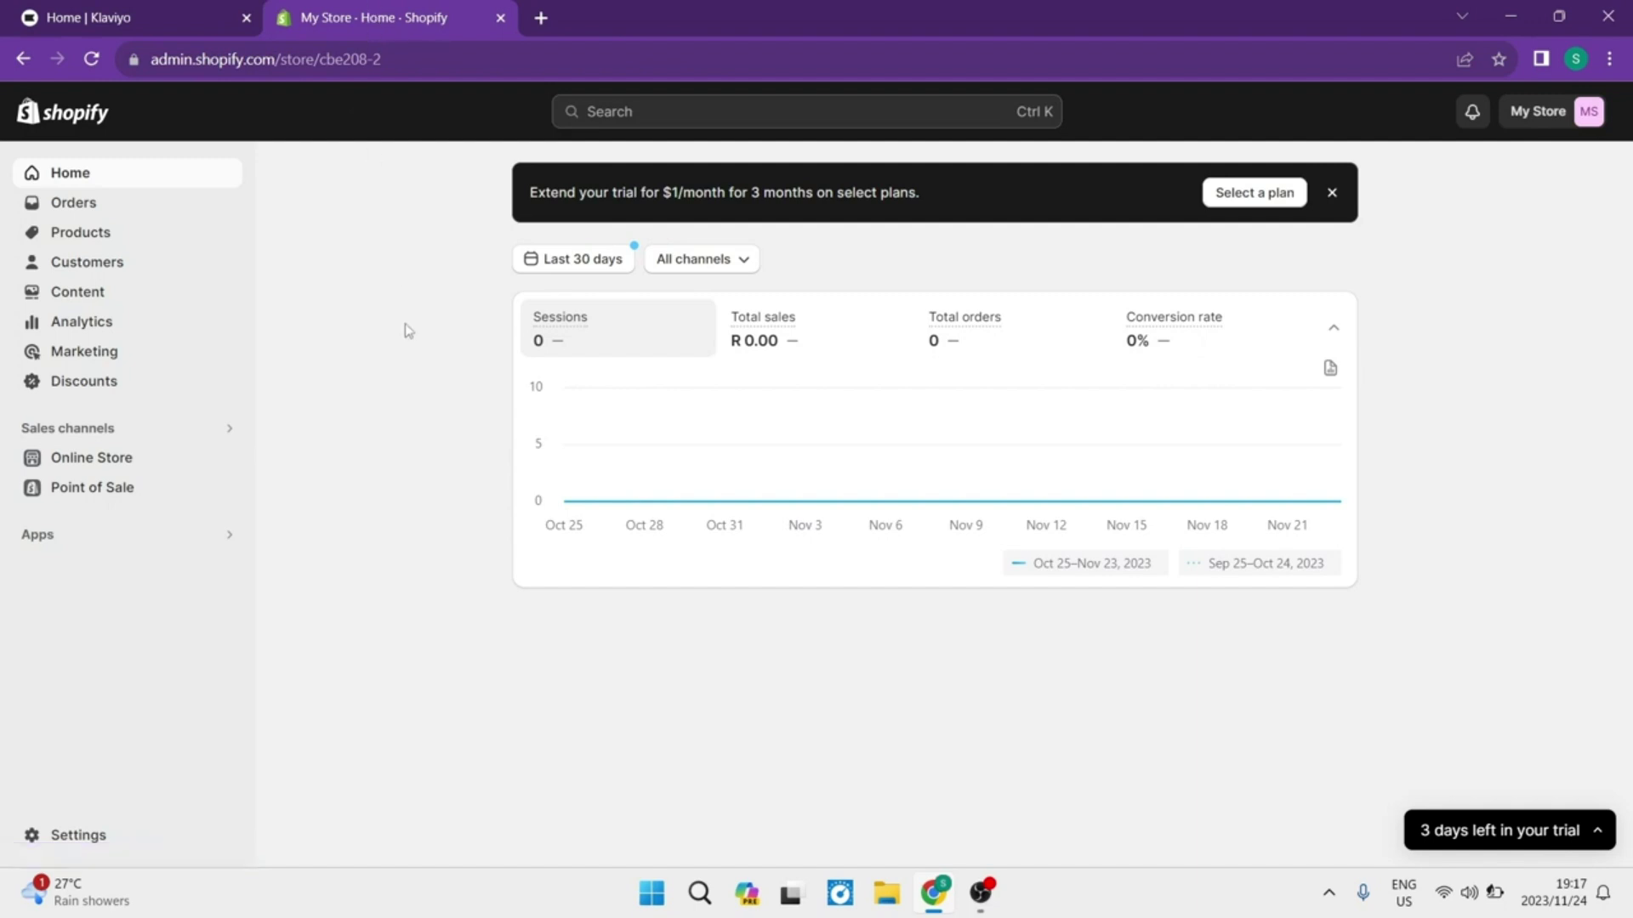
click(122, 10)
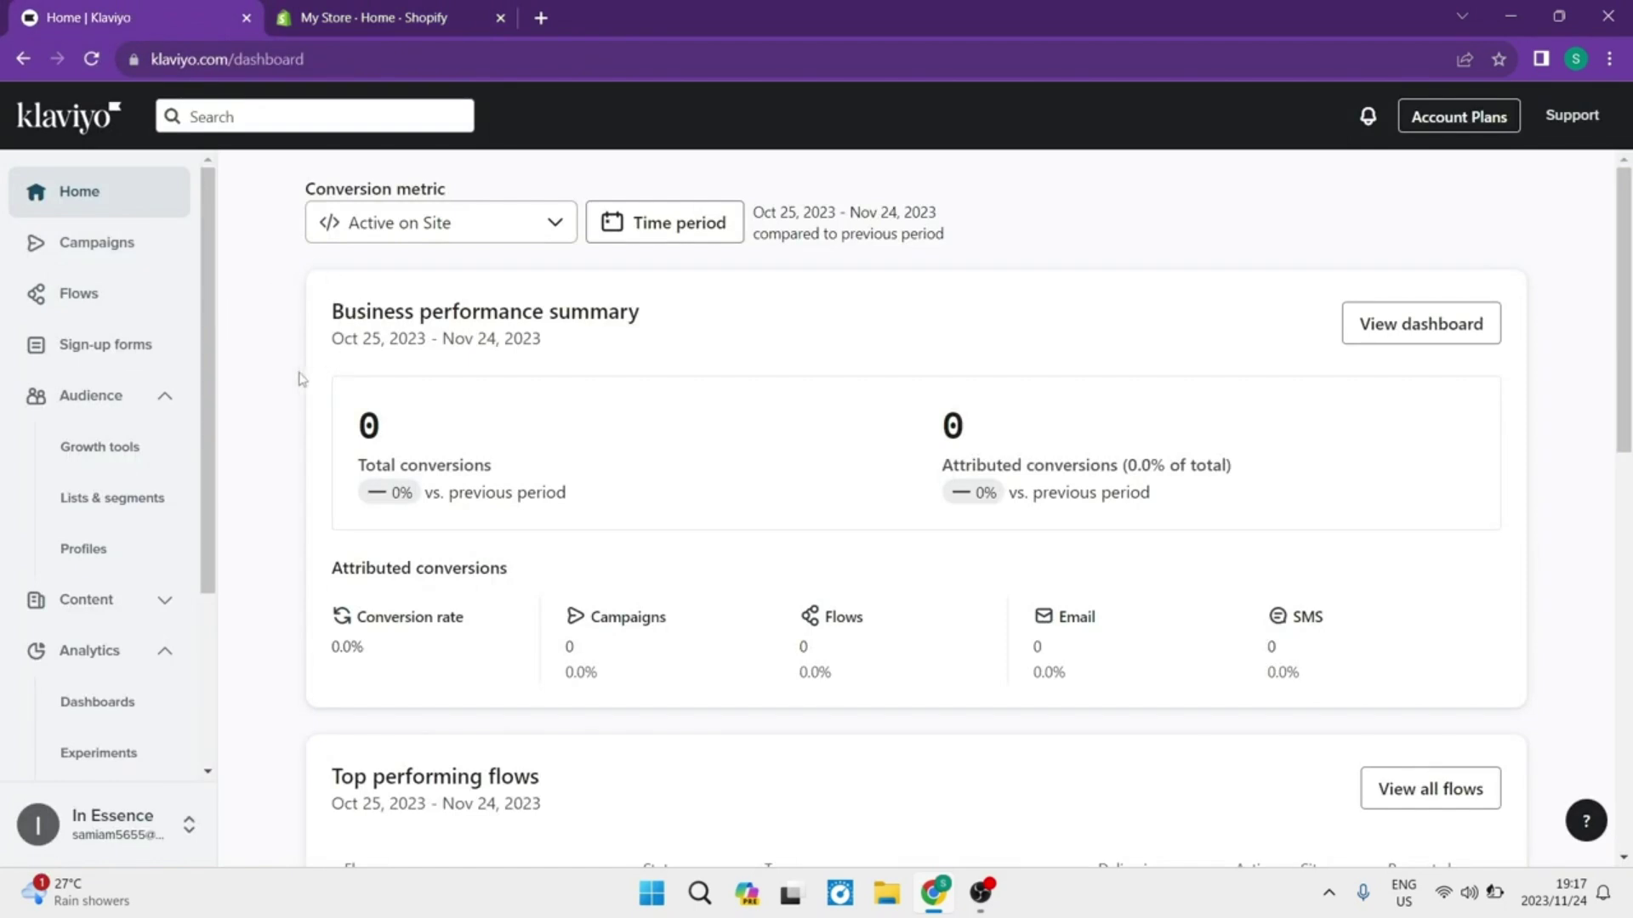
click(388, 24)
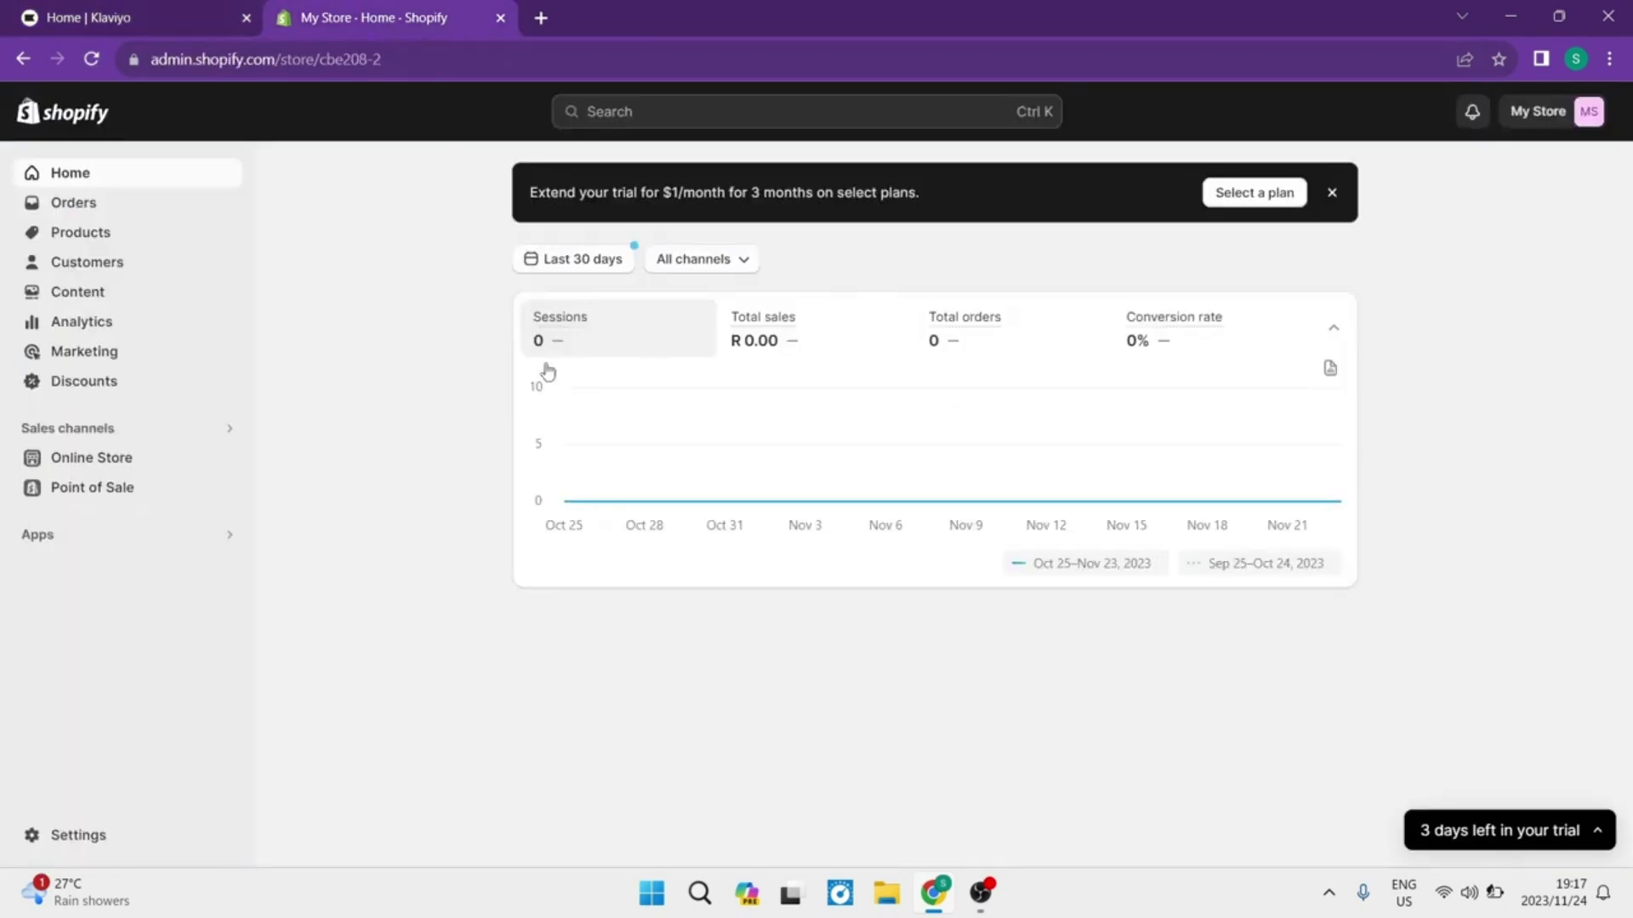
Switch to Klaviyo and open the account's Integrations page
click(59, 17)
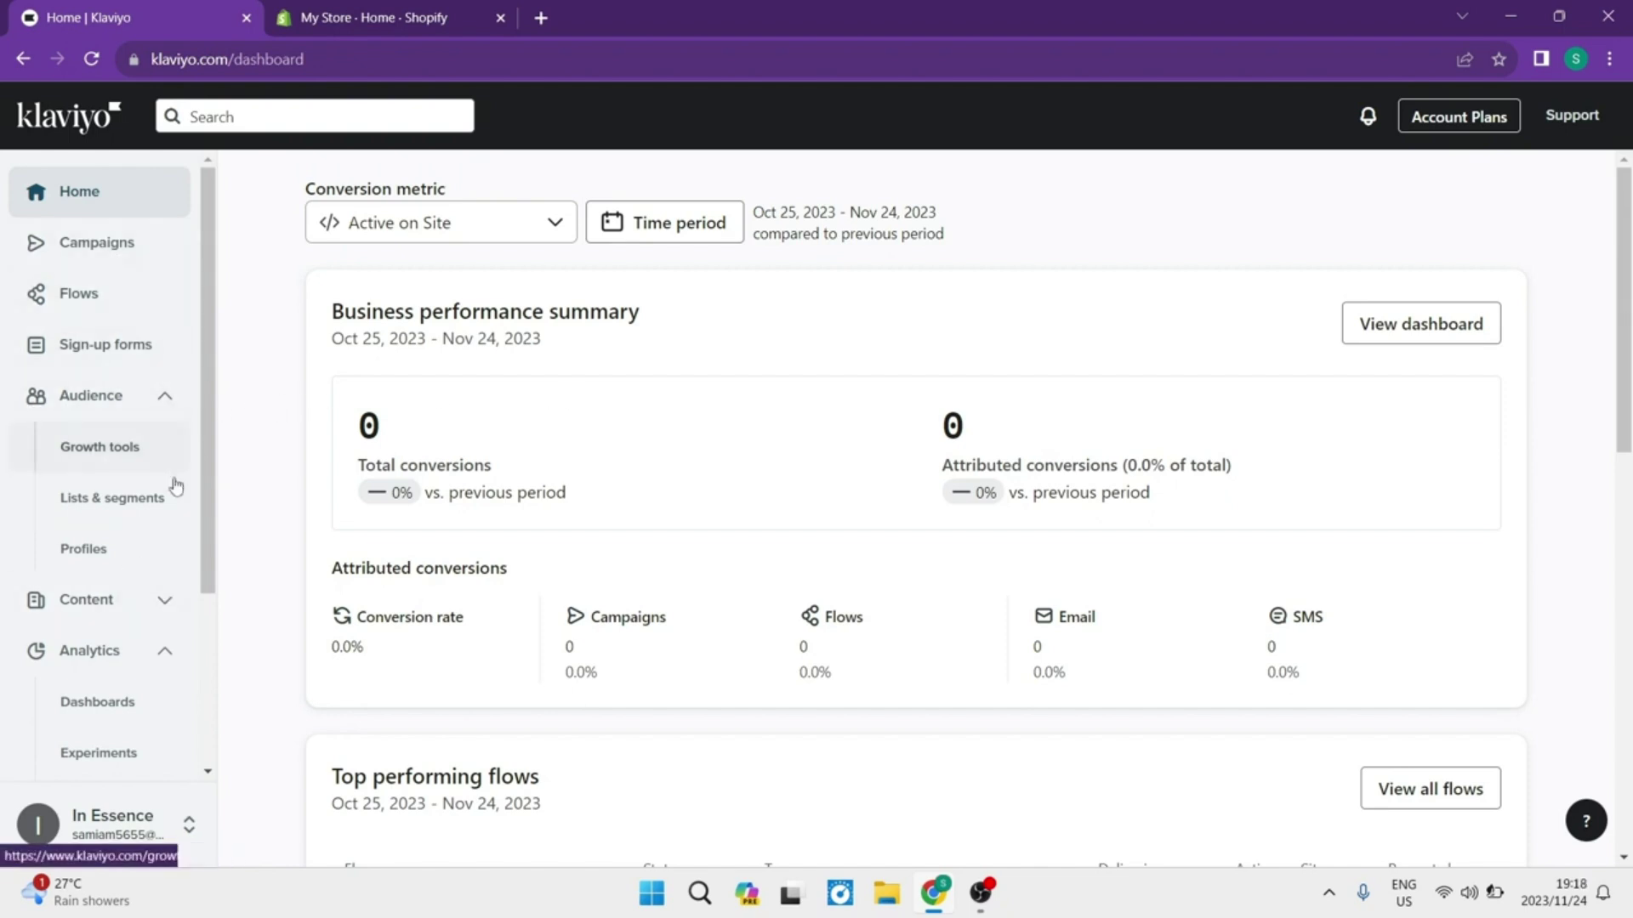
scroll(127, 595, down, 1)
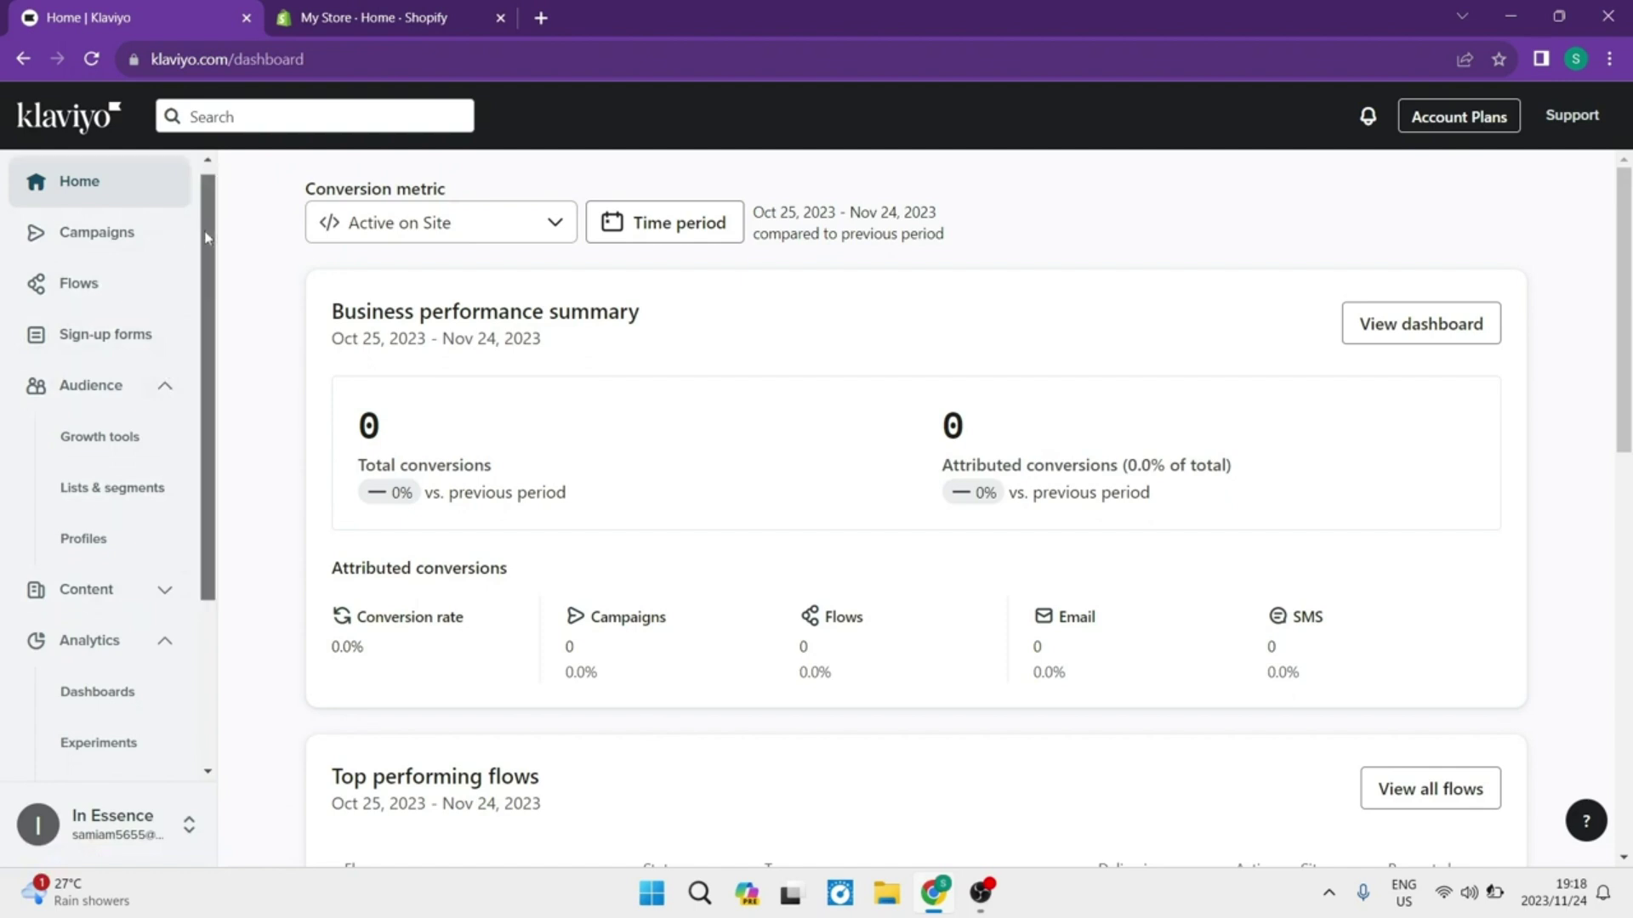
click(122, 807)
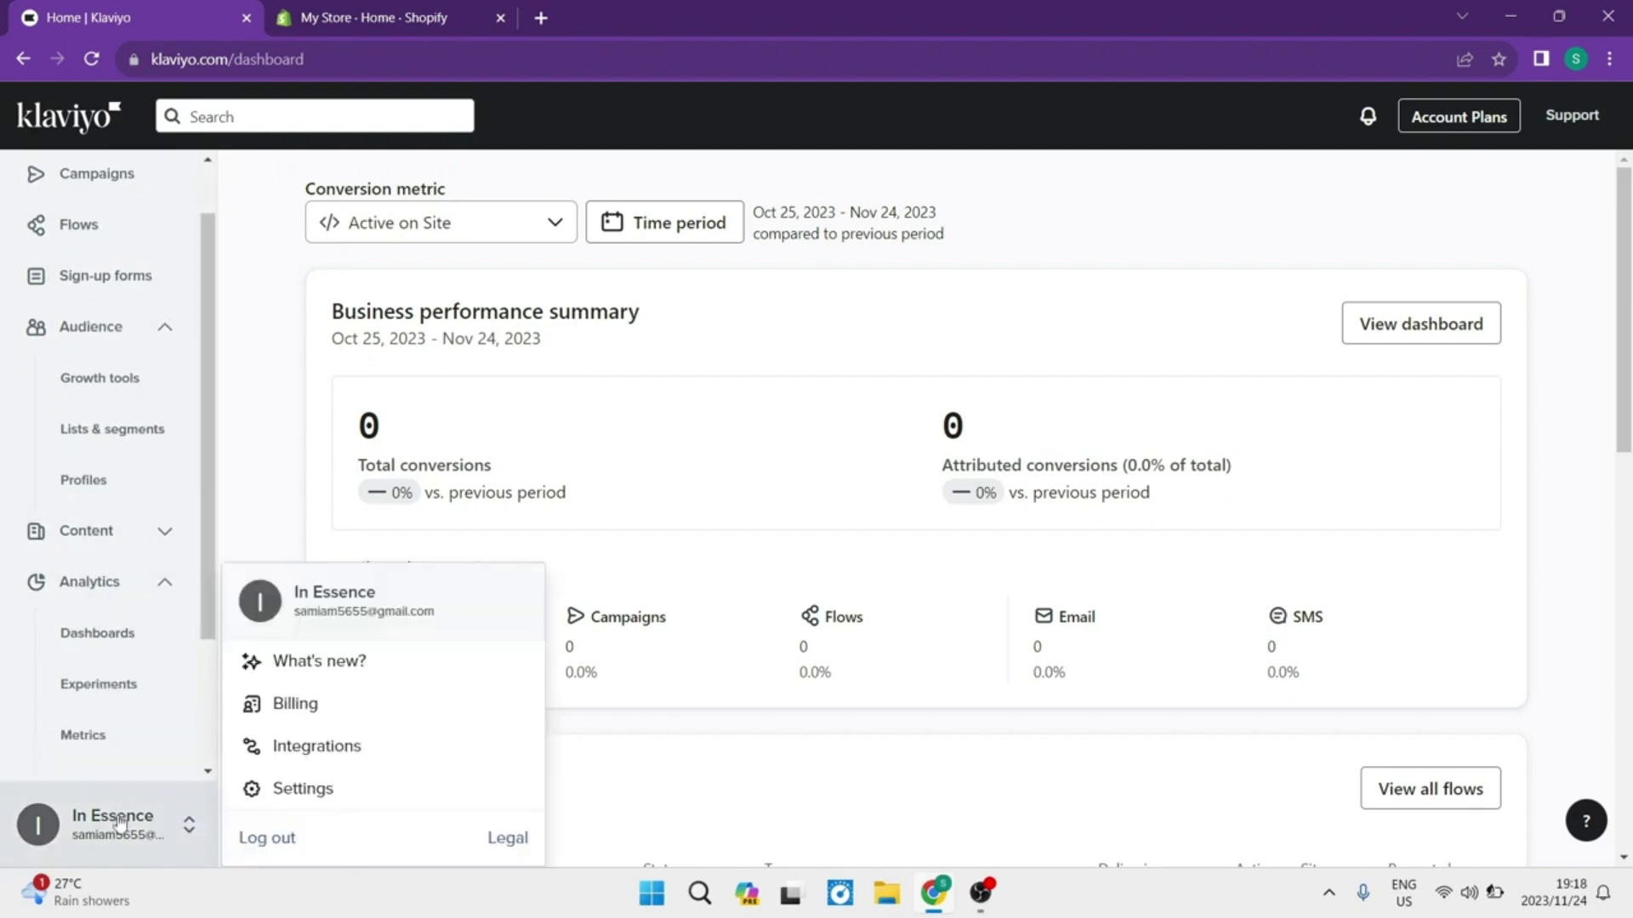
click(344, 750)
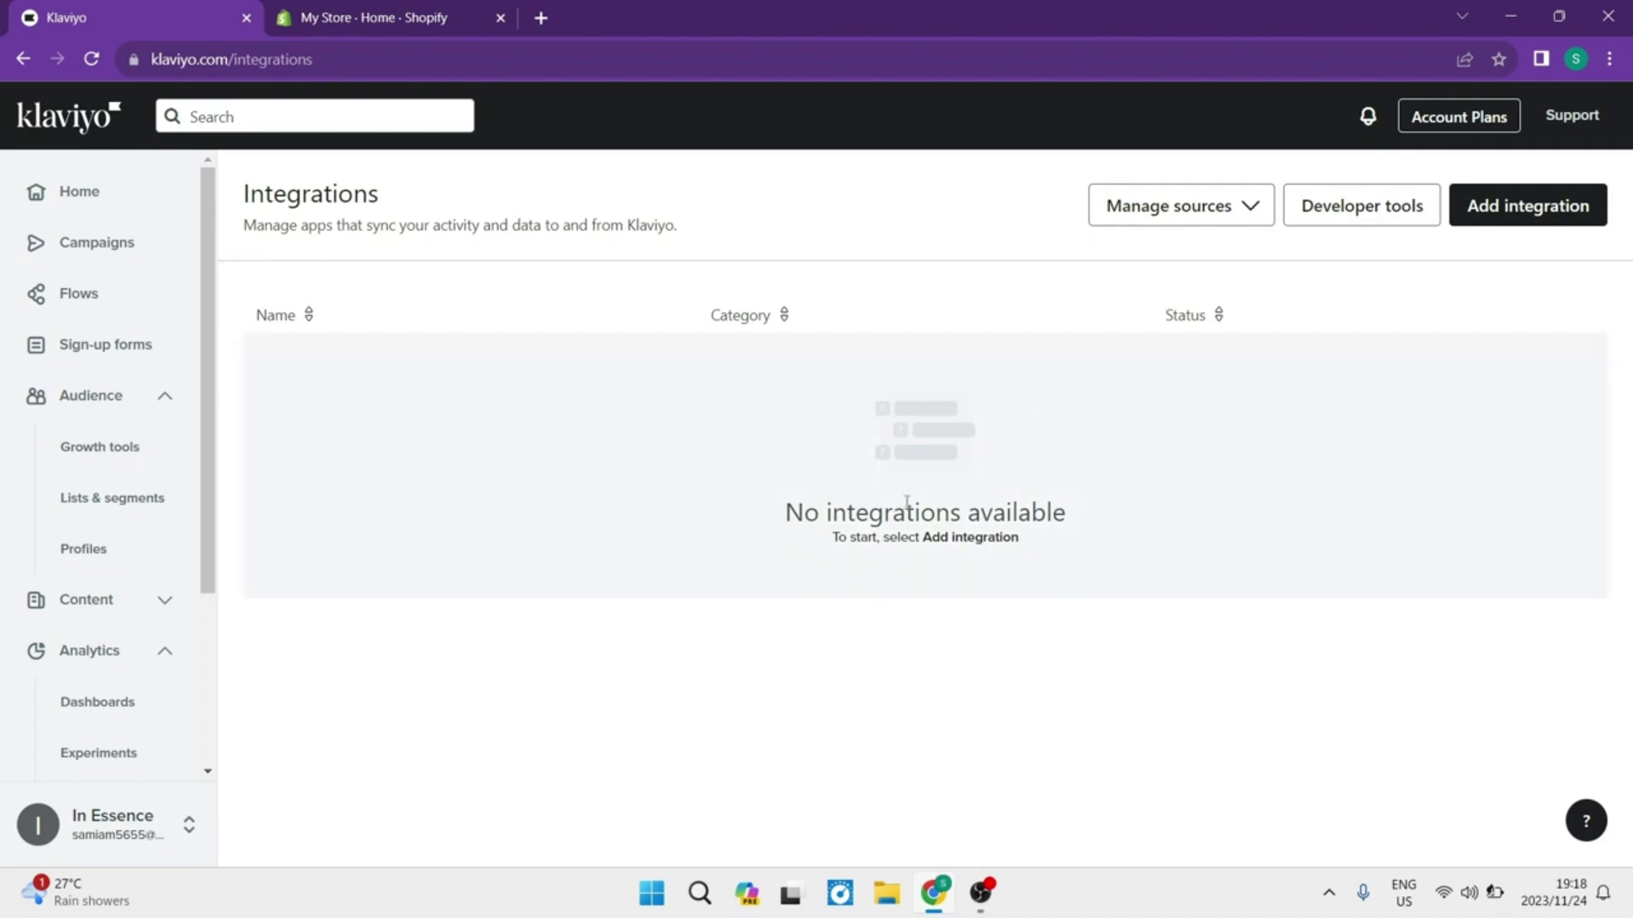
Add a new integration in Klaviyo, search the available integrations for Shopify, and open the Shopify integration's connection settings
click(1522, 214)
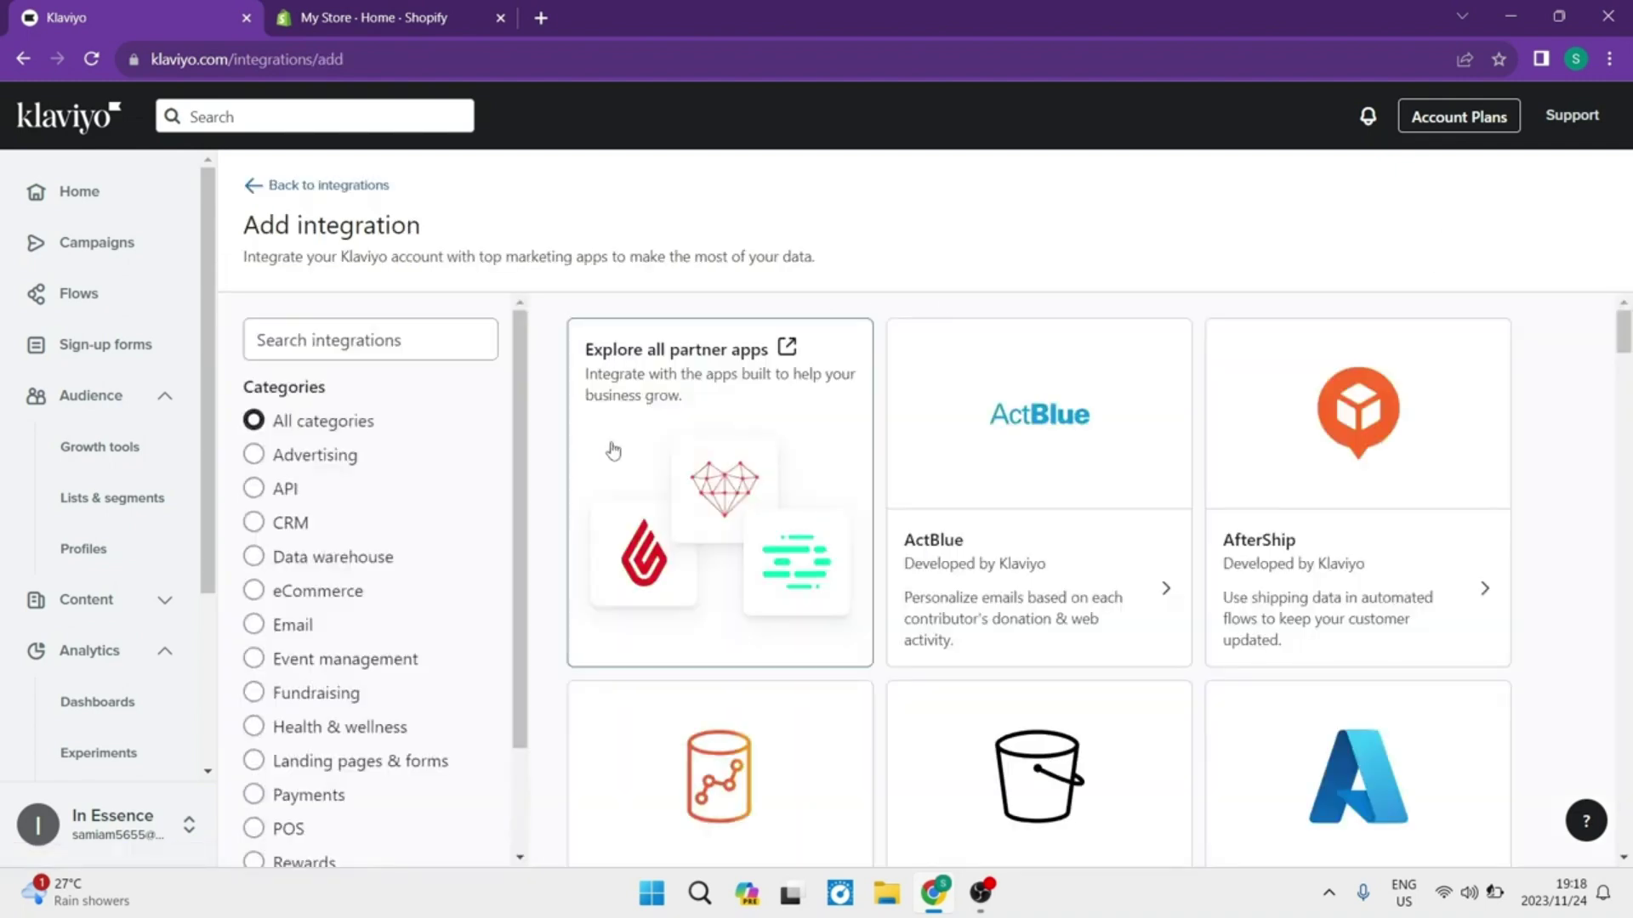
scroll(970, 572, down, 10)
scroll(973, 573, up, 10)
click(360, 341)
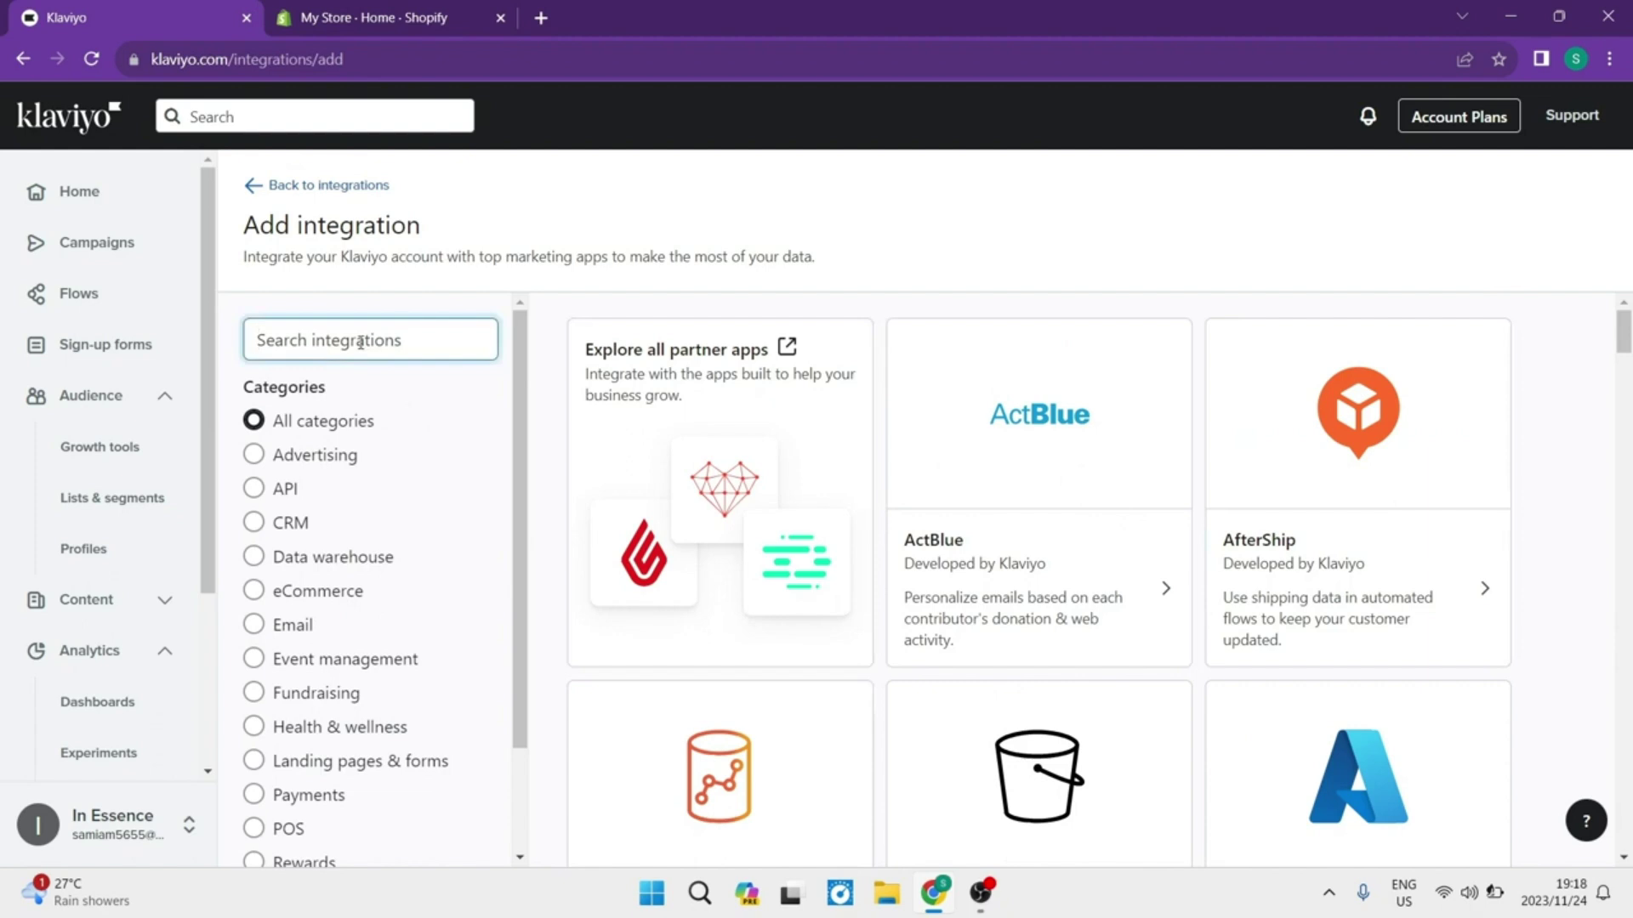
text(shopi)
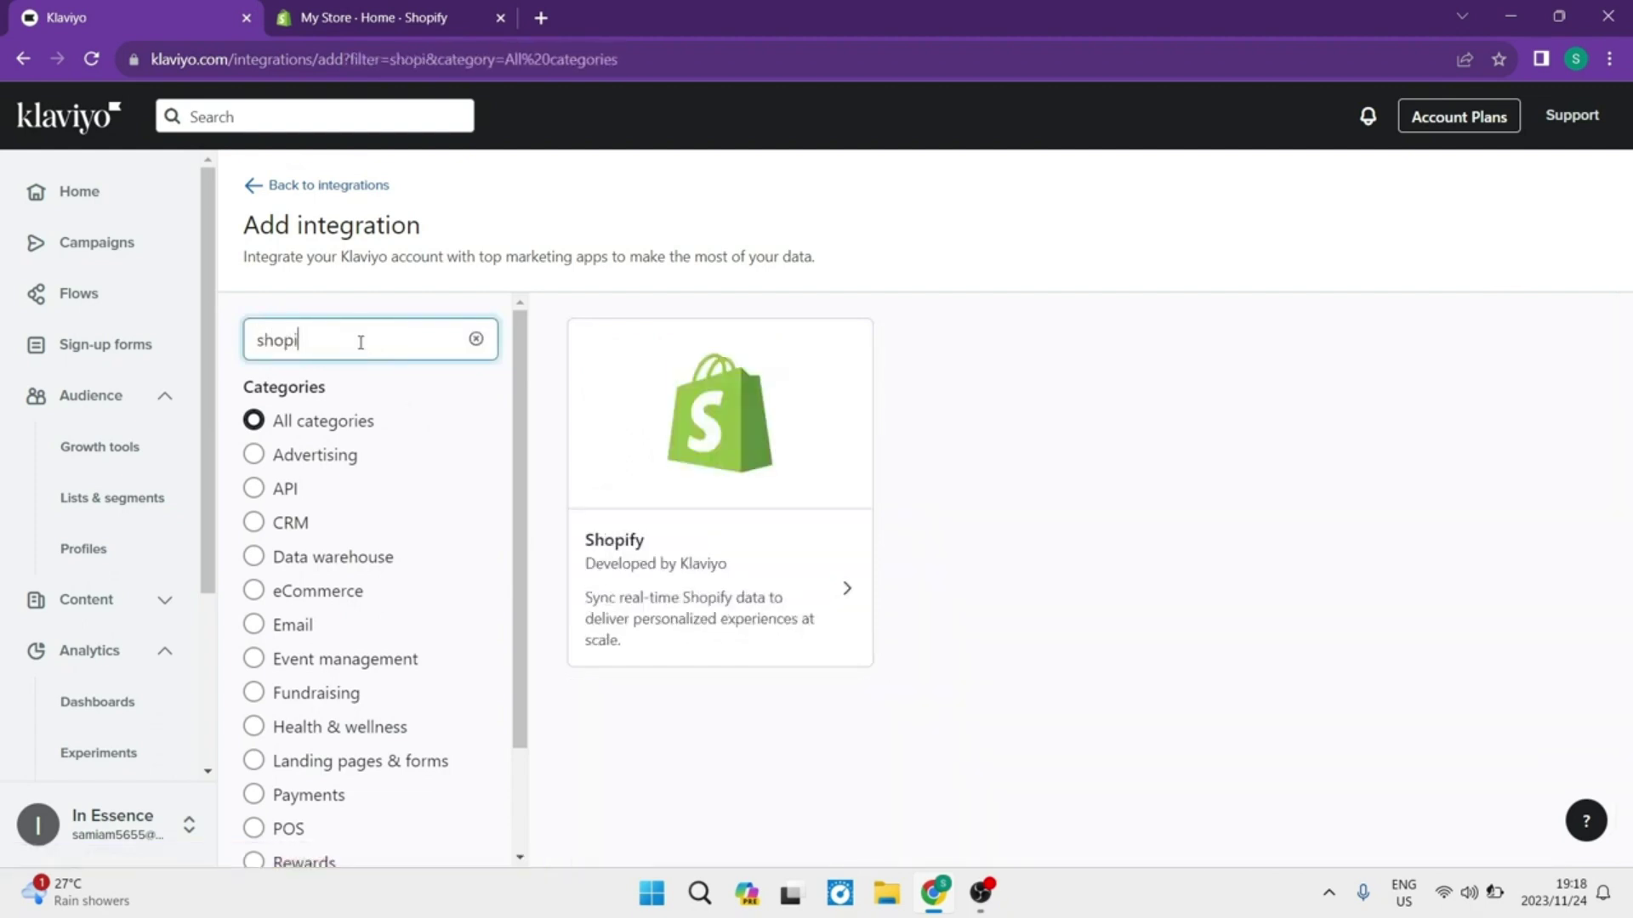
click(748, 508)
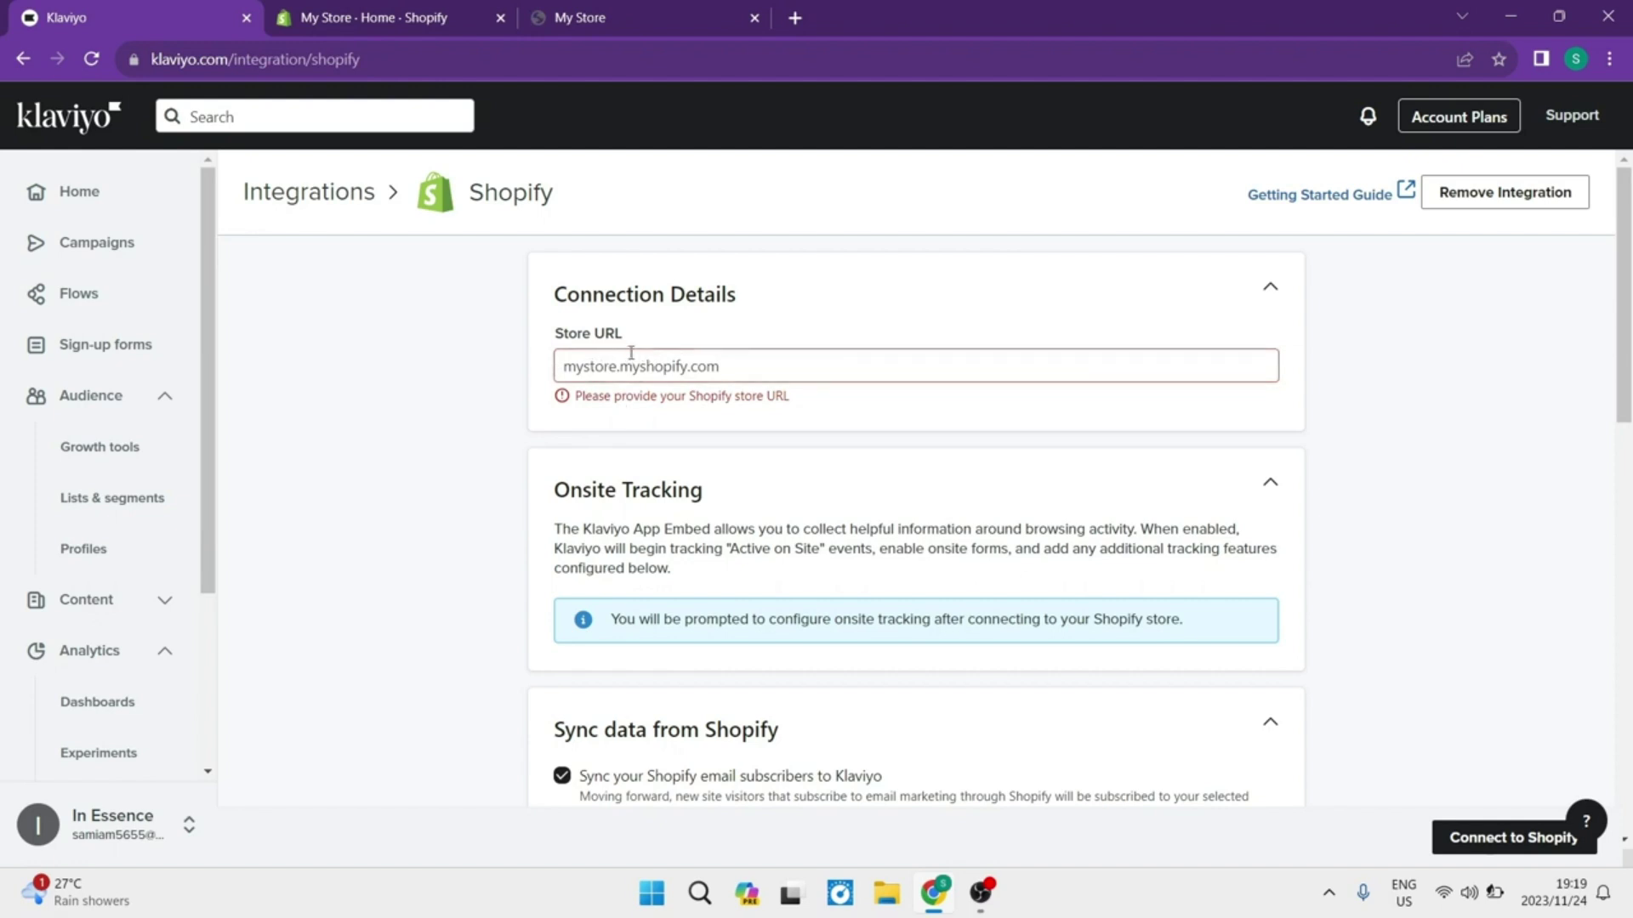
Open the live online store from the Shopify admin, look over its home page, and copy the store's URL
click(367, 18)
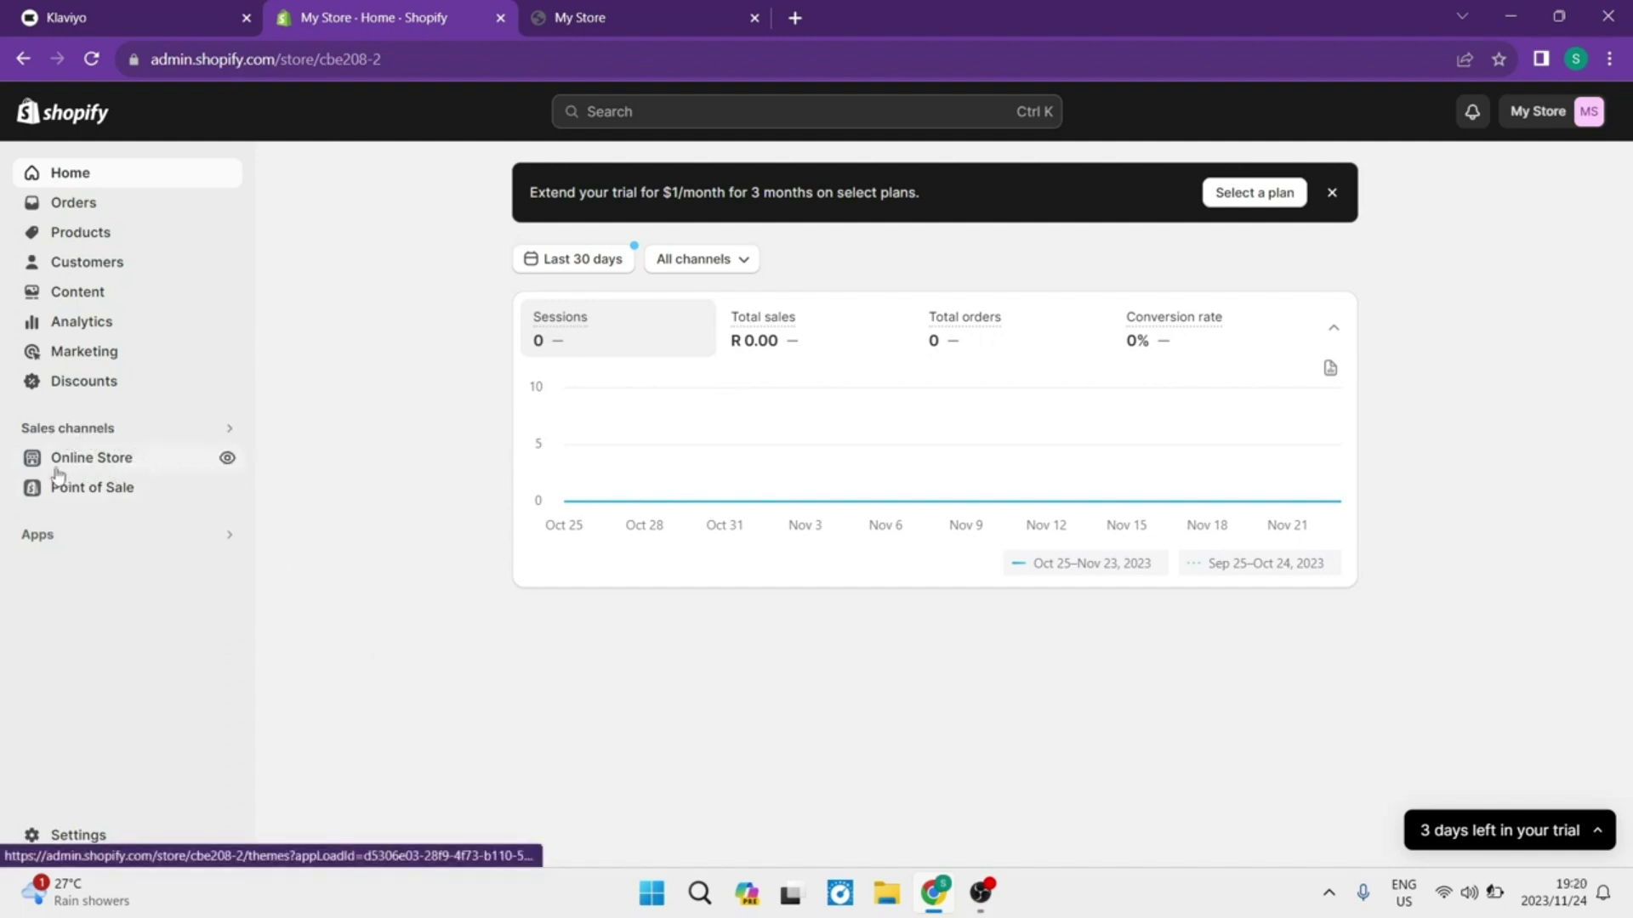
click(241, 468)
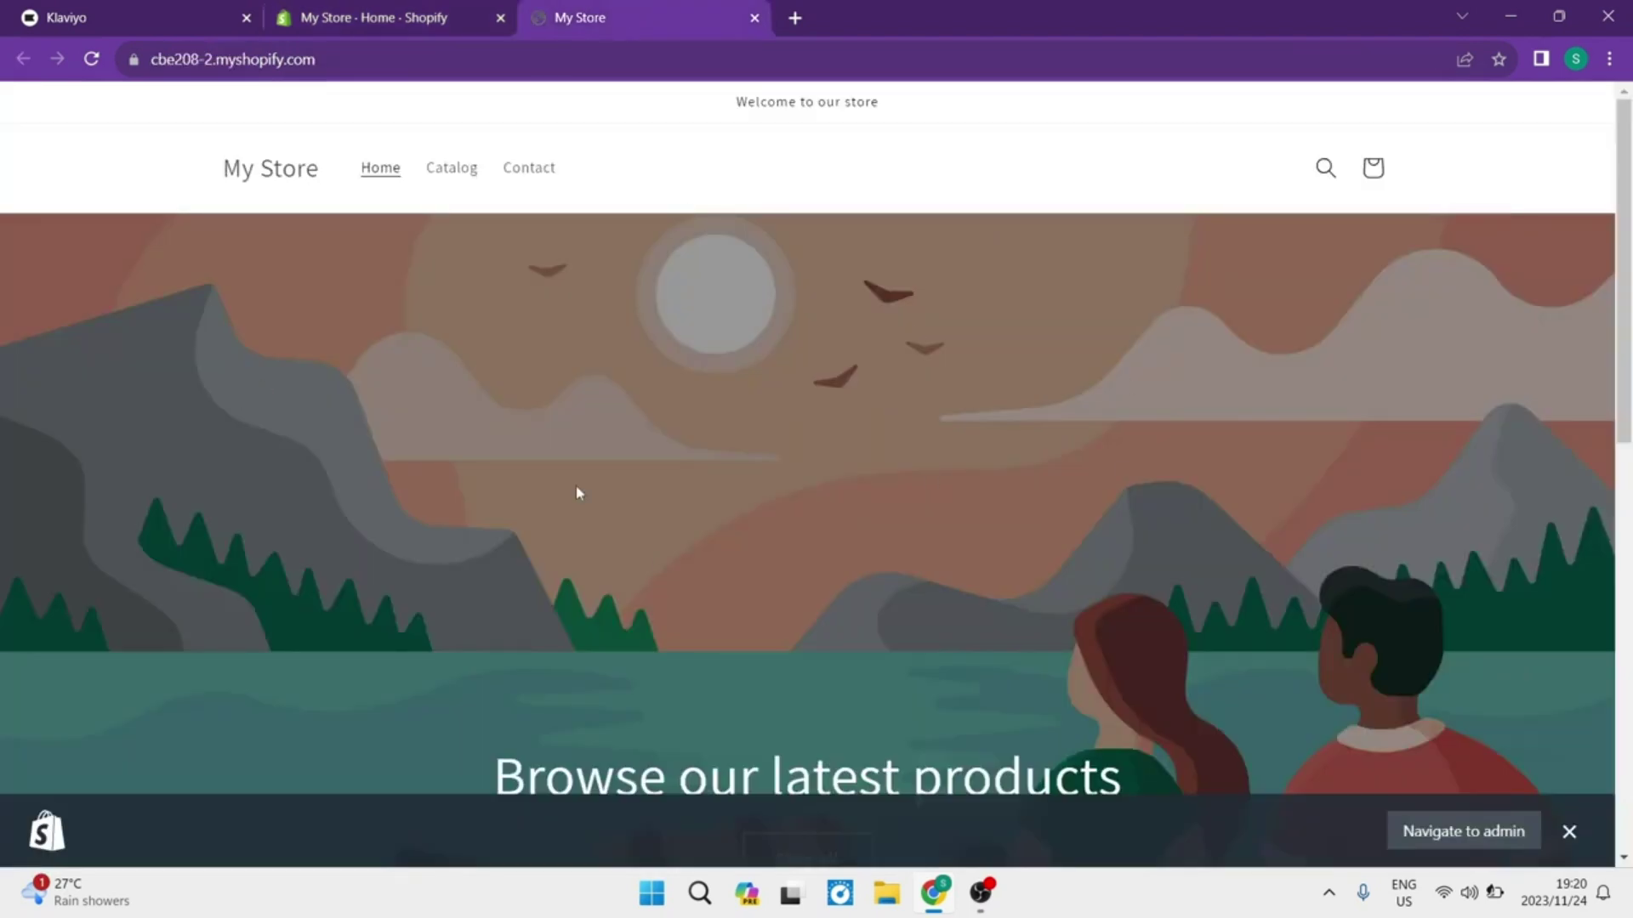
scroll(740, 238, down, 10)
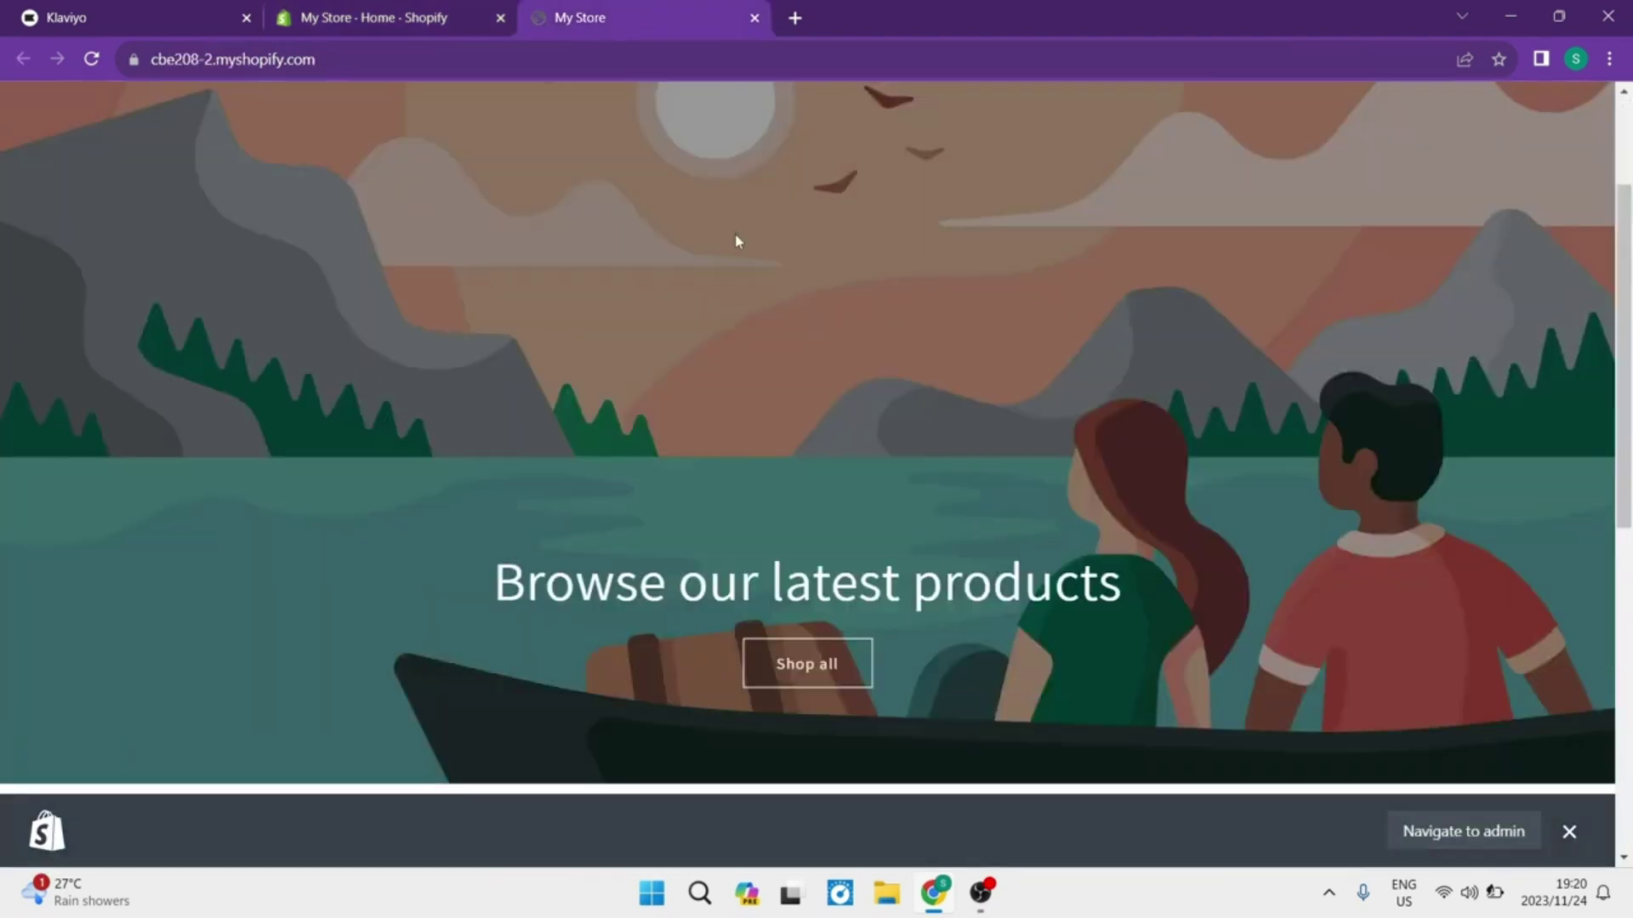
scroll(778, 537, up, 6)
scroll(778, 537, up, 3)
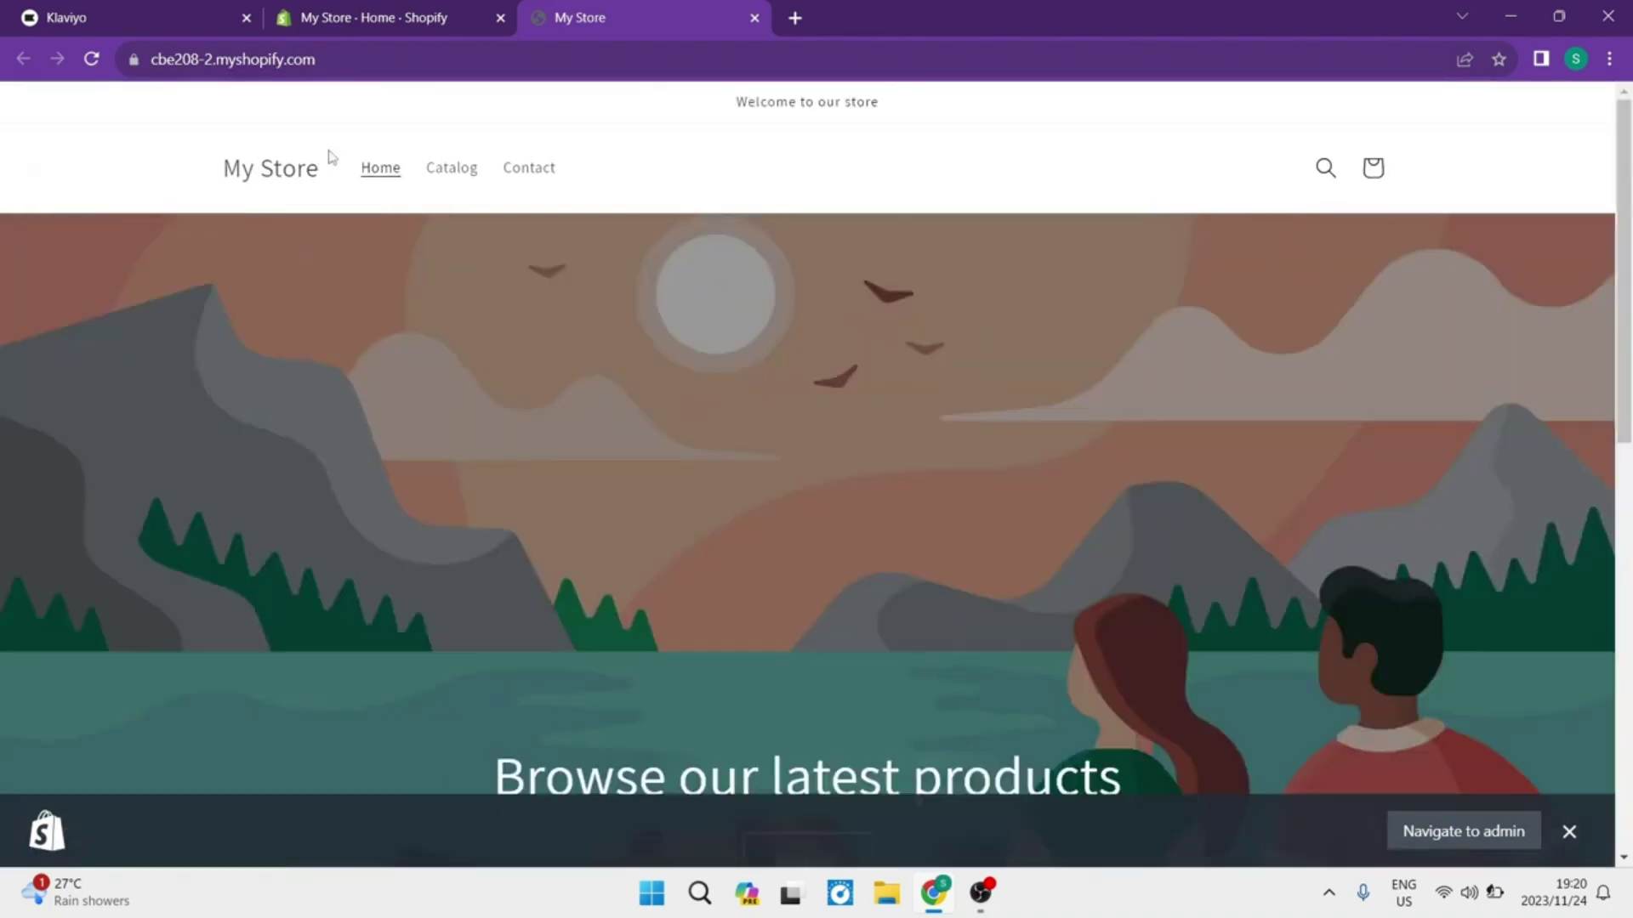
click(345, 55)
key(ctrl+c)
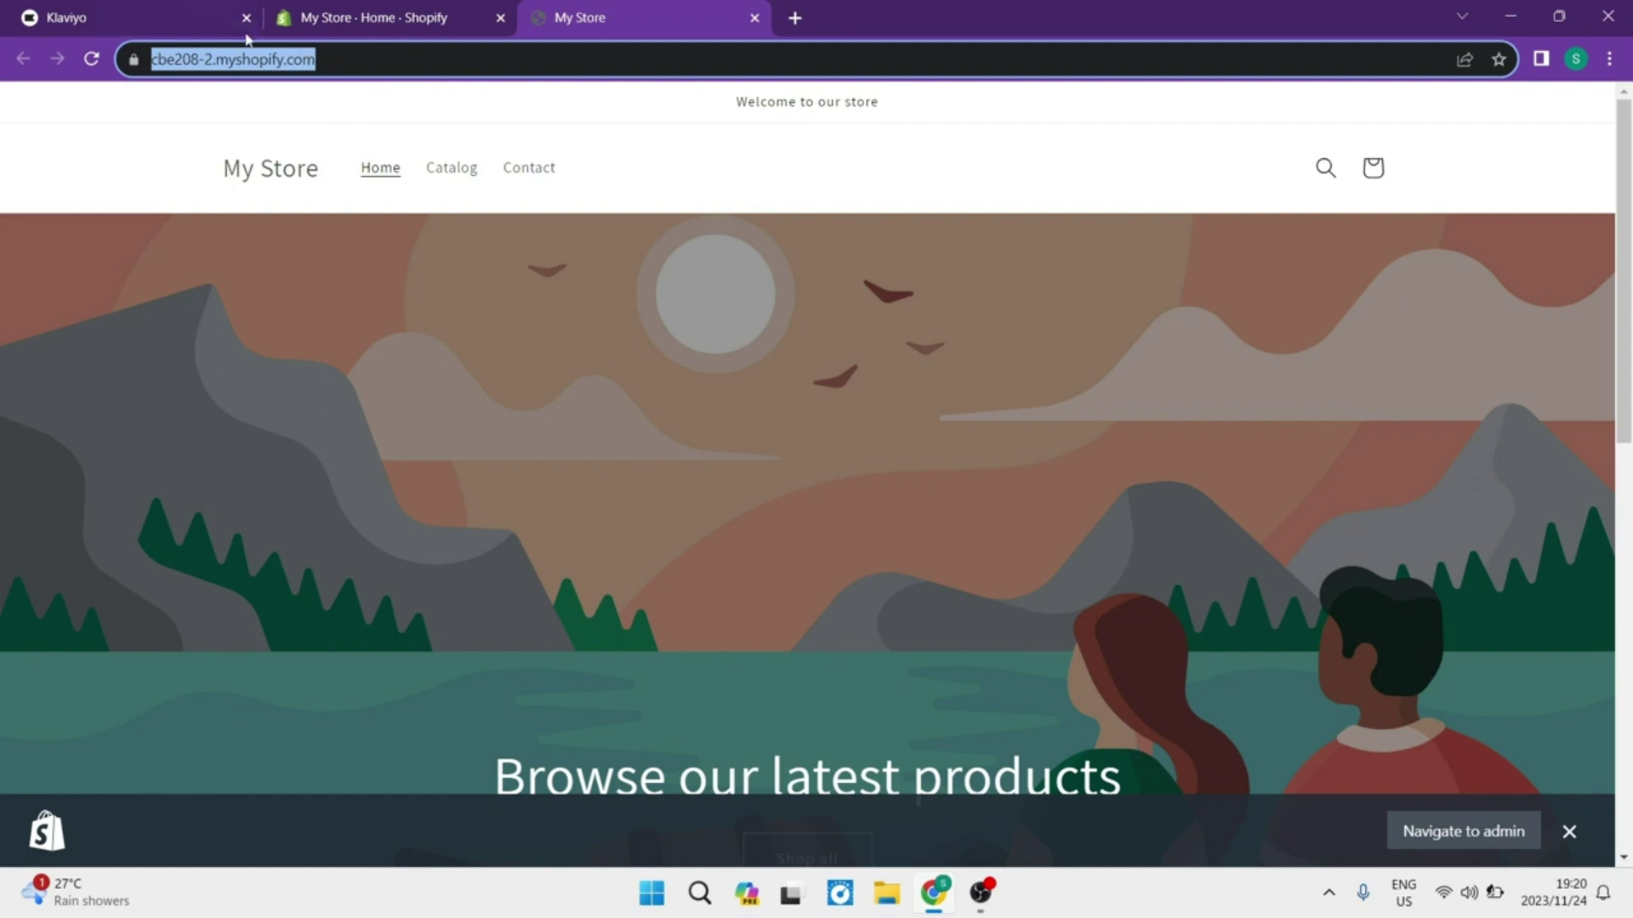
click(194, 20)
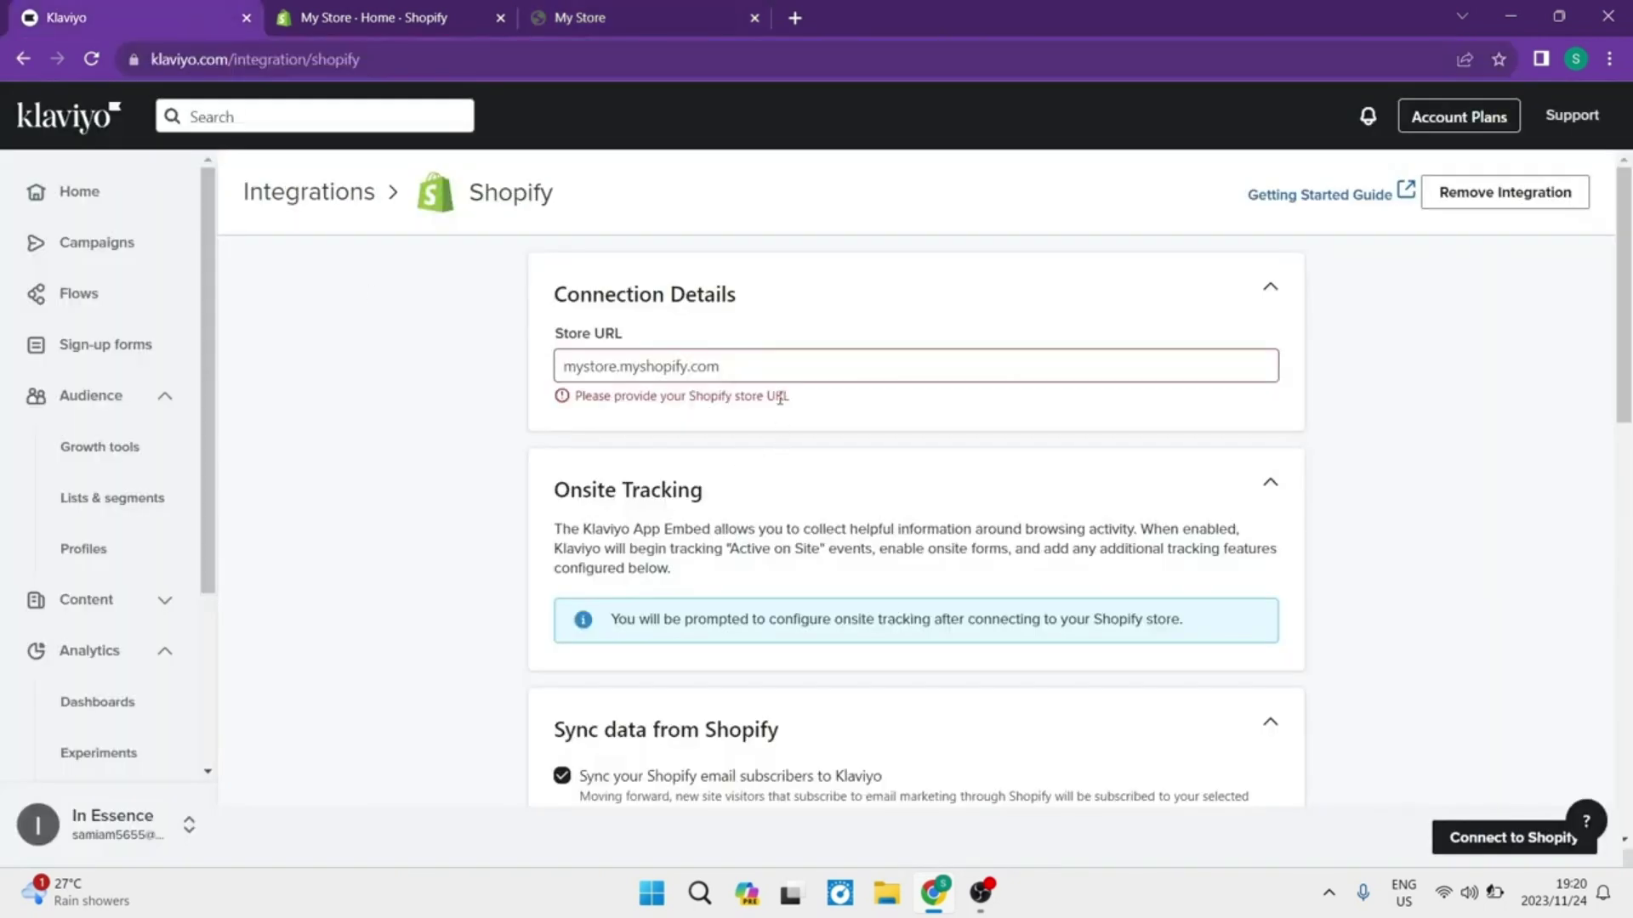
click(771, 366)
key(ctrl+v)
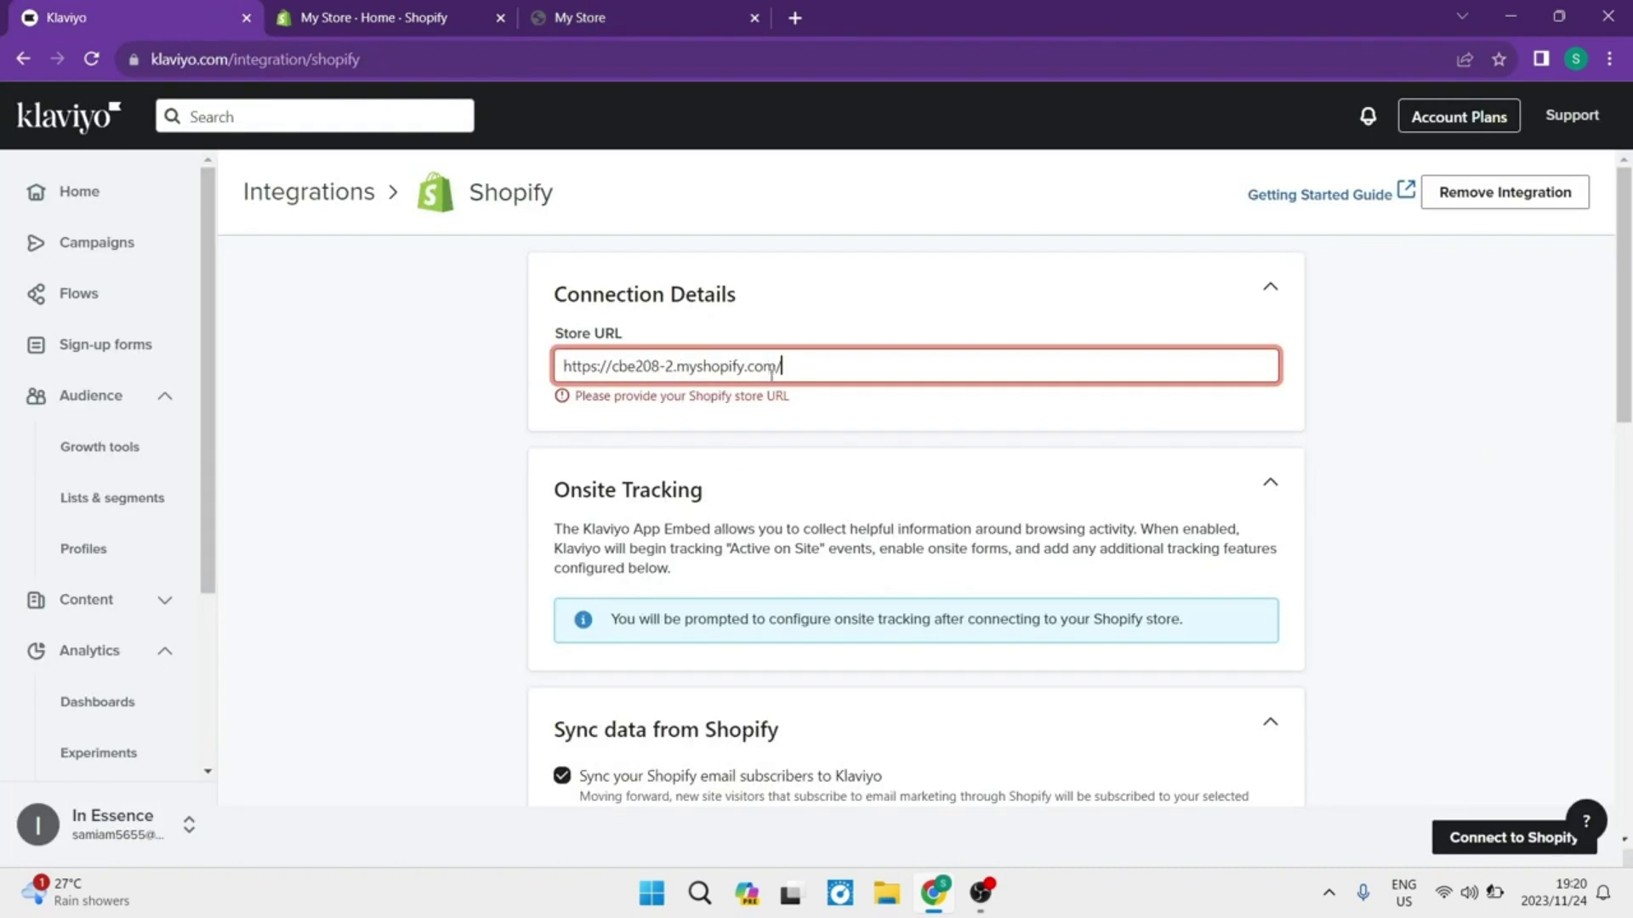
scroll(425, 359, down, 3)
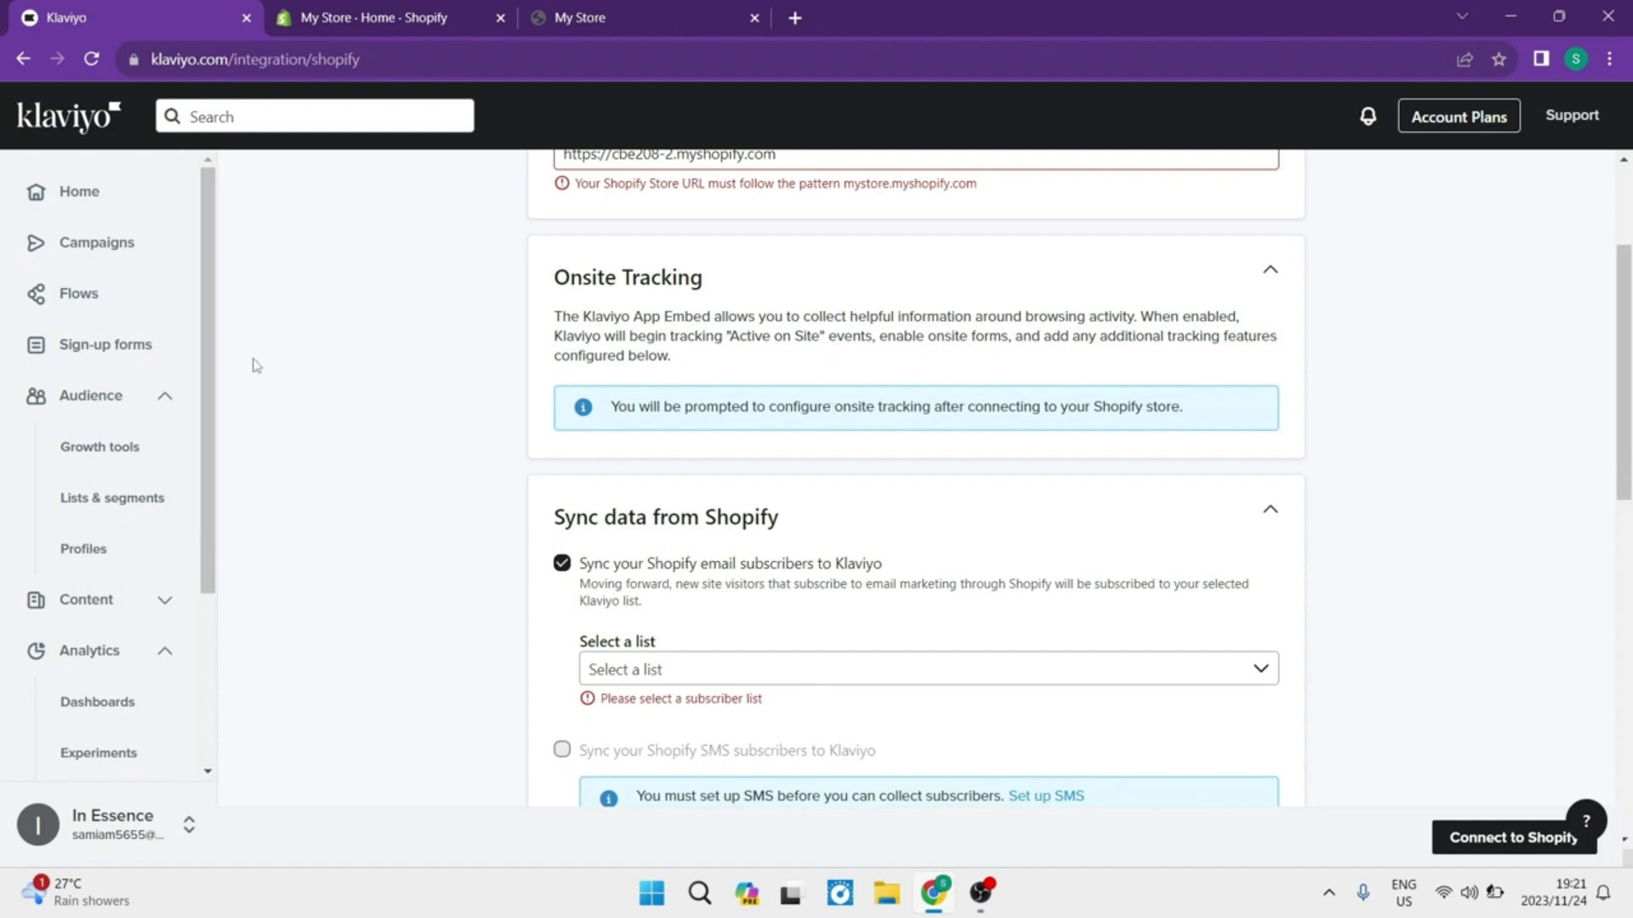
click(398, 17)
click(163, 20)
Keep syncing Shopify email subscribers to Klaviyo enabled and choose Newsletter as the list they are added to
scroll(670, 409, down, 1)
scroll(678, 413, up, 1)
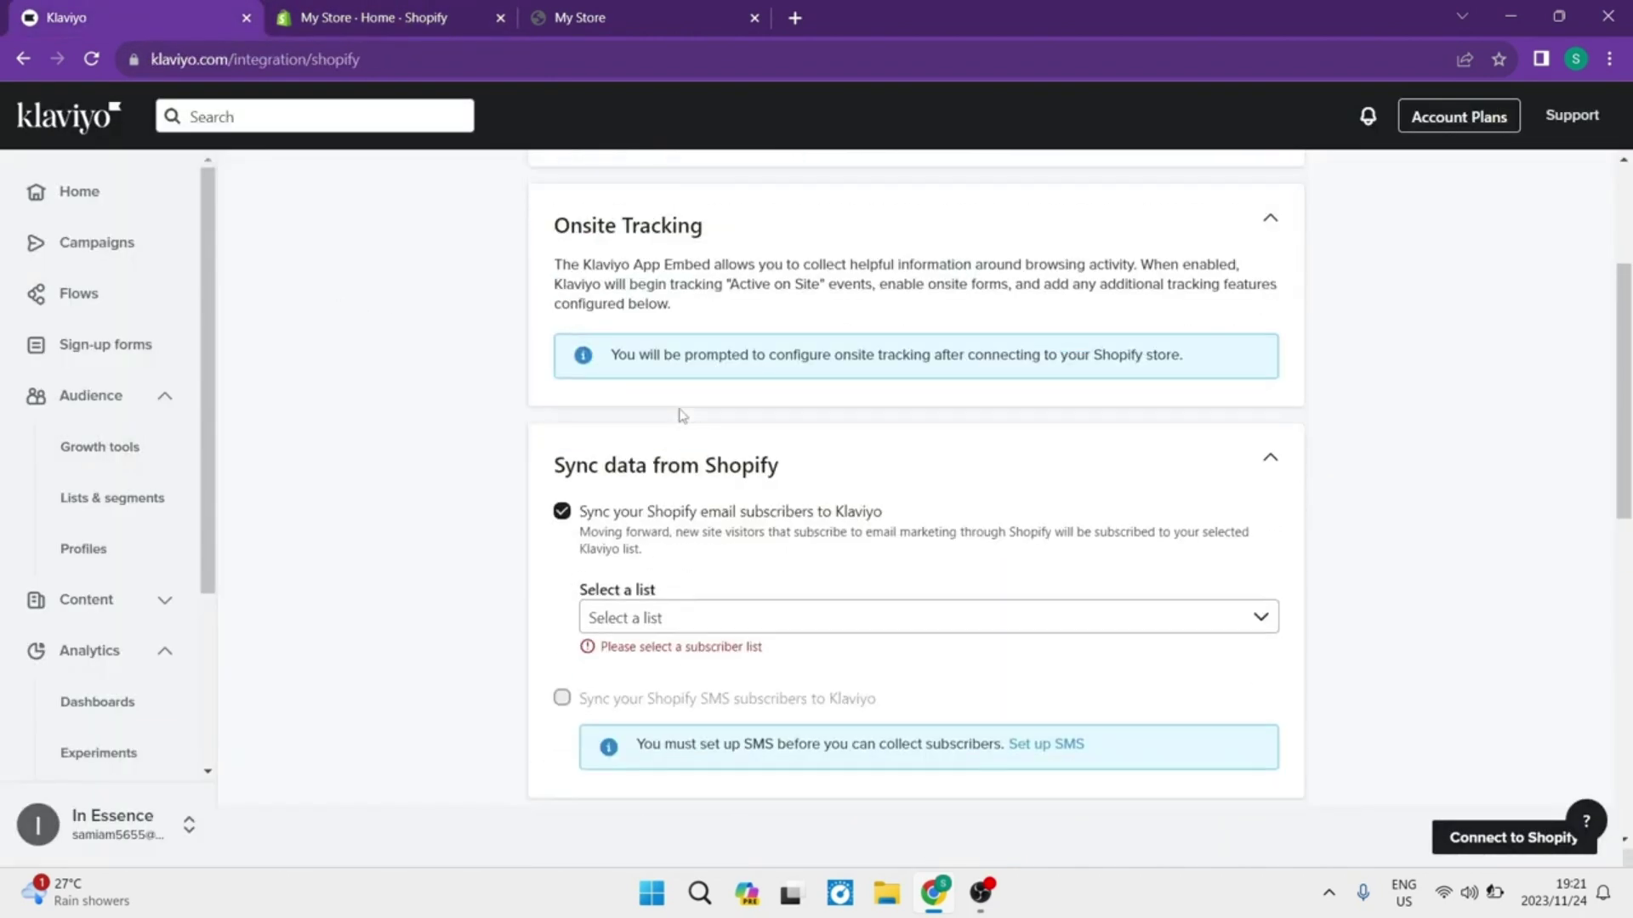
scroll(646, 400, down, 3)
scroll(570, 361, up, 2)
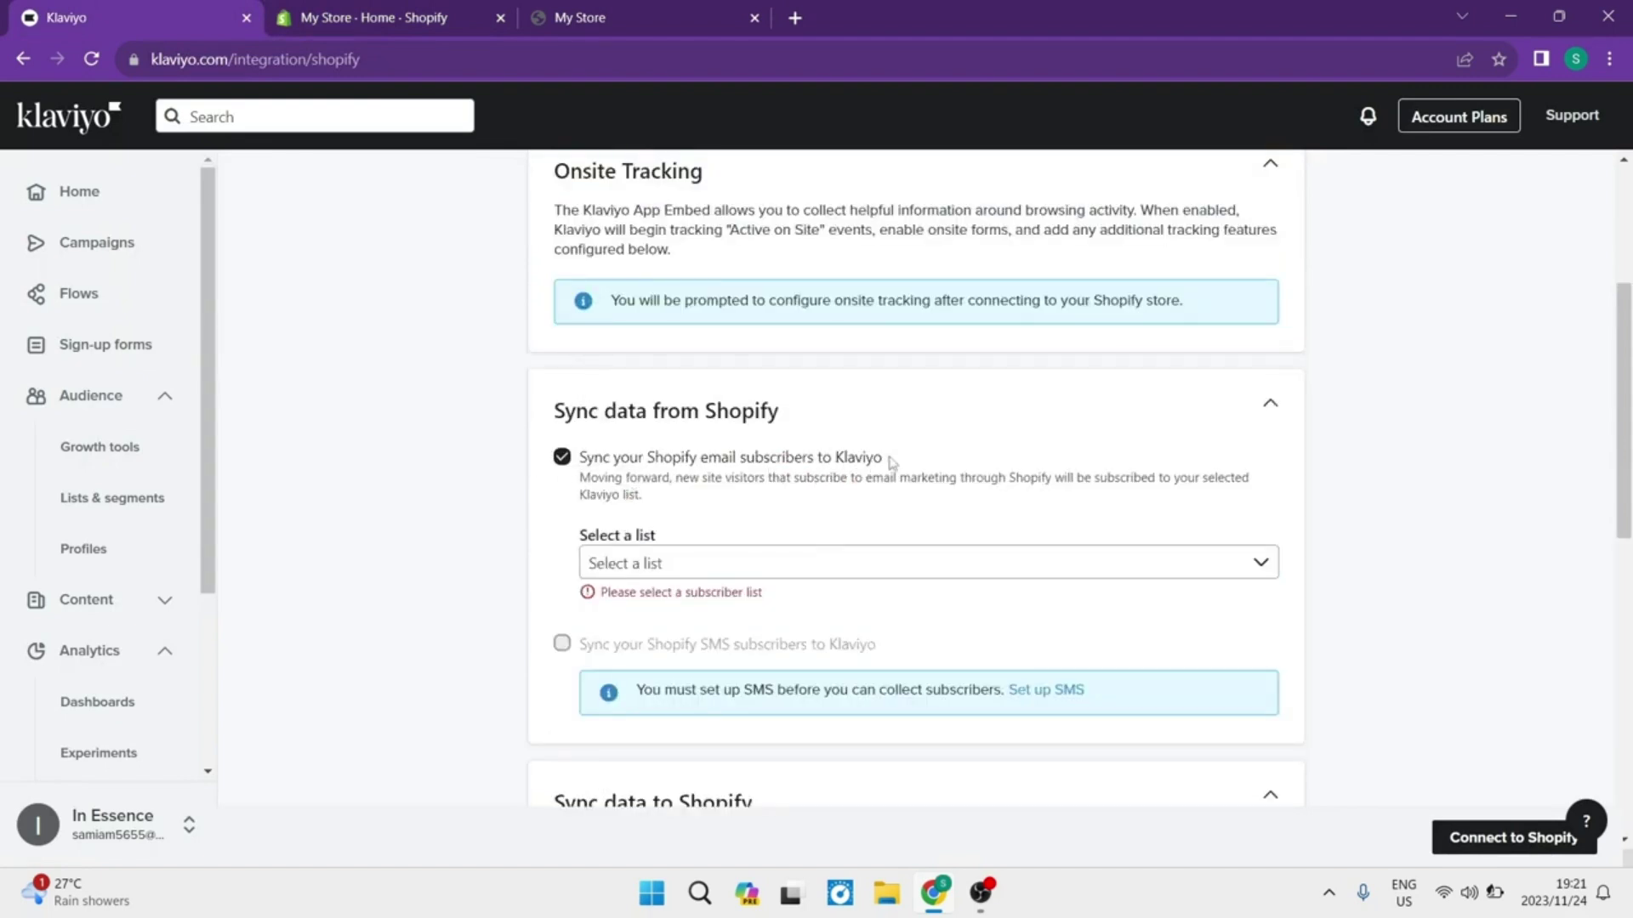
click(562, 458)
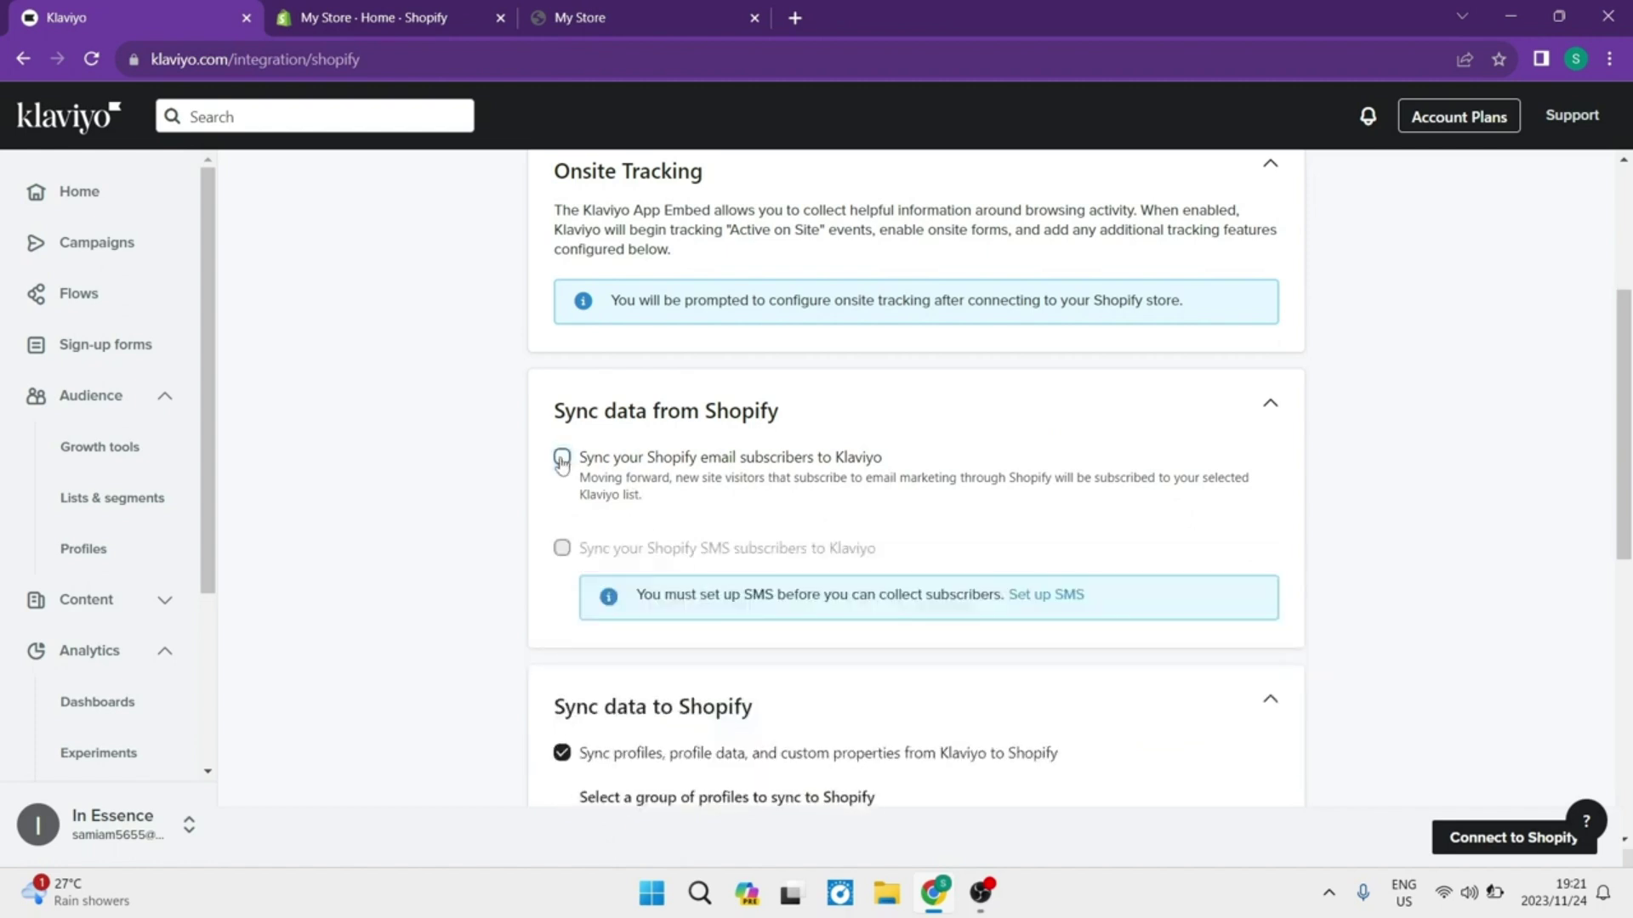
click(562, 458)
click(683, 566)
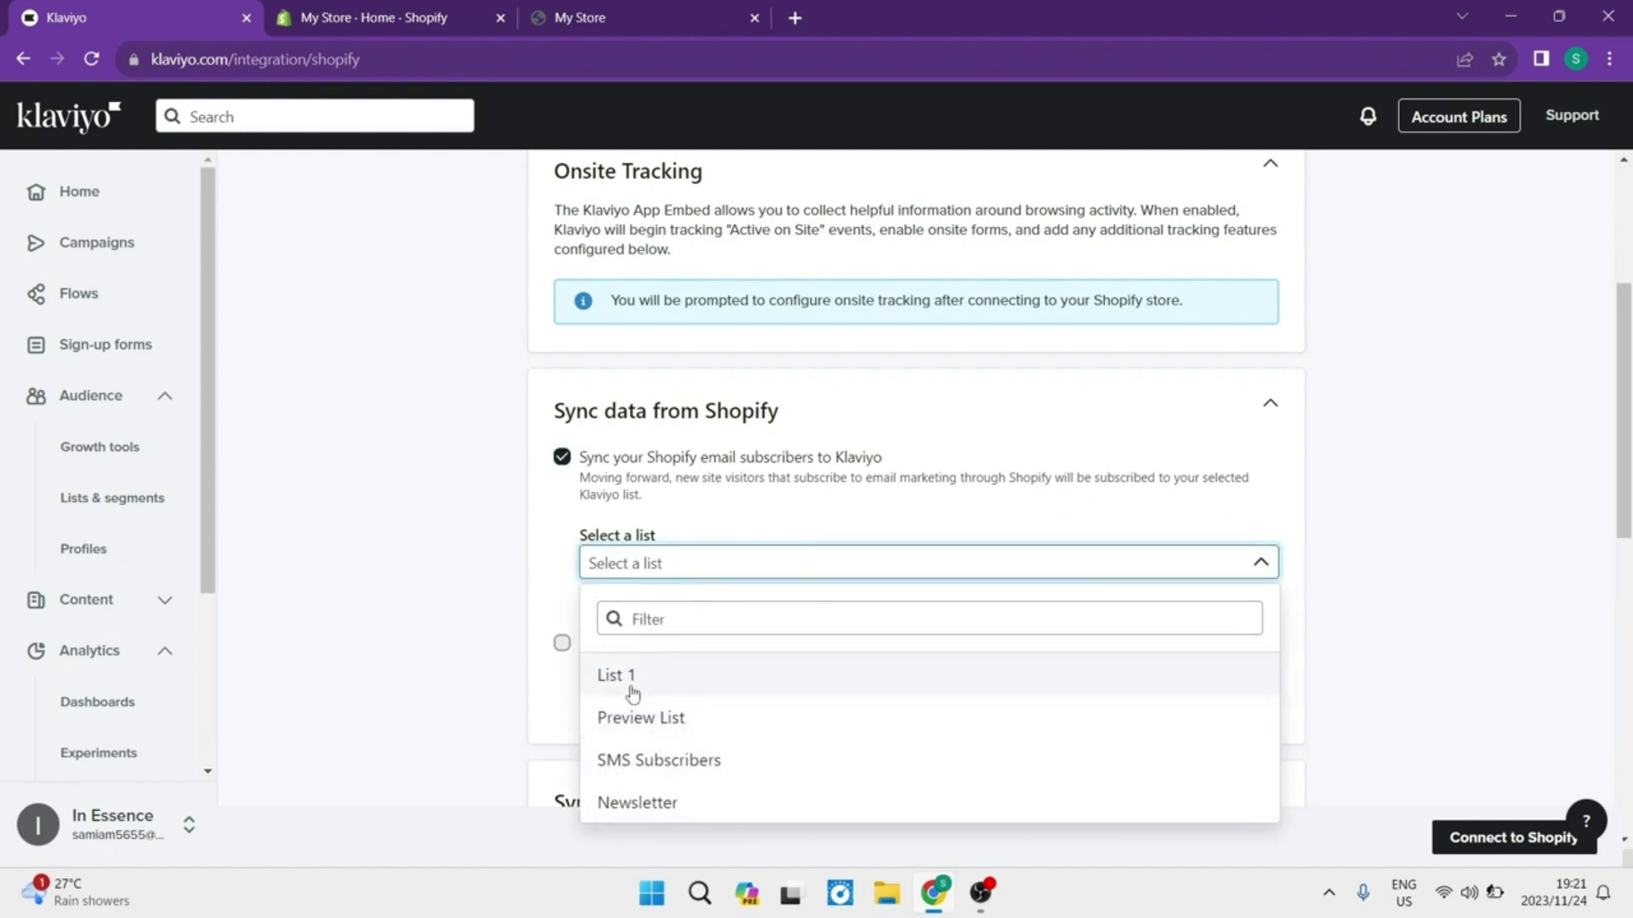
click(639, 759)
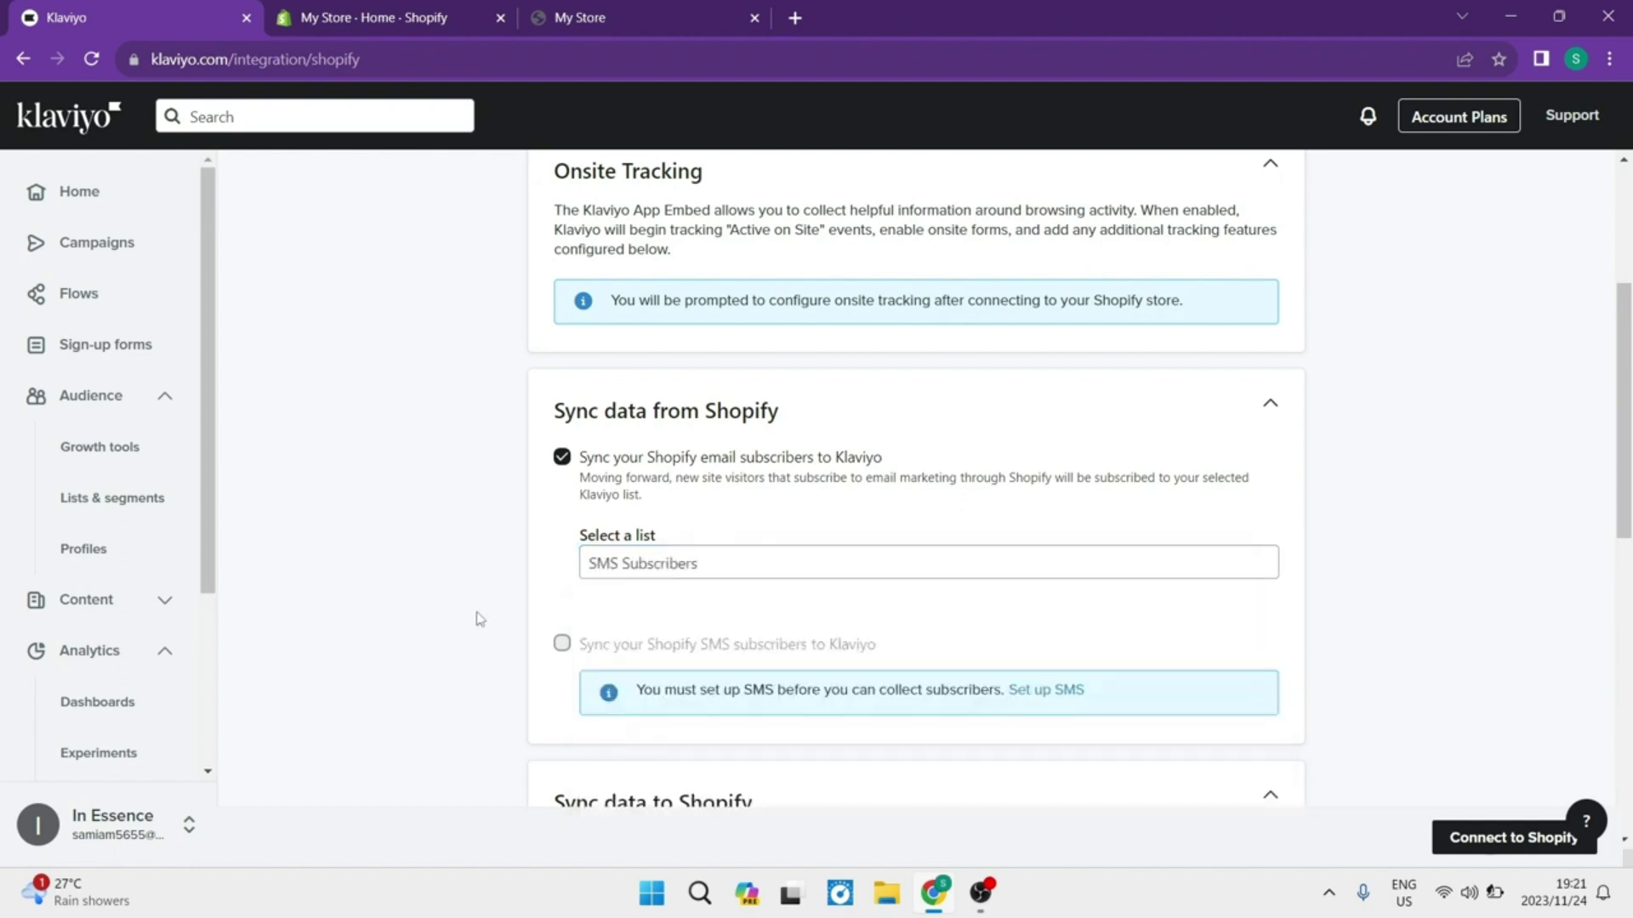
click(644, 563)
click(640, 800)
Review the options for syncing data to Shopify, connect the store by installing the Klaviyo: Email Marketing & SMS app, and confirm the integration
scroll(414, 511, down, 3)
scroll(414, 511, down, 1)
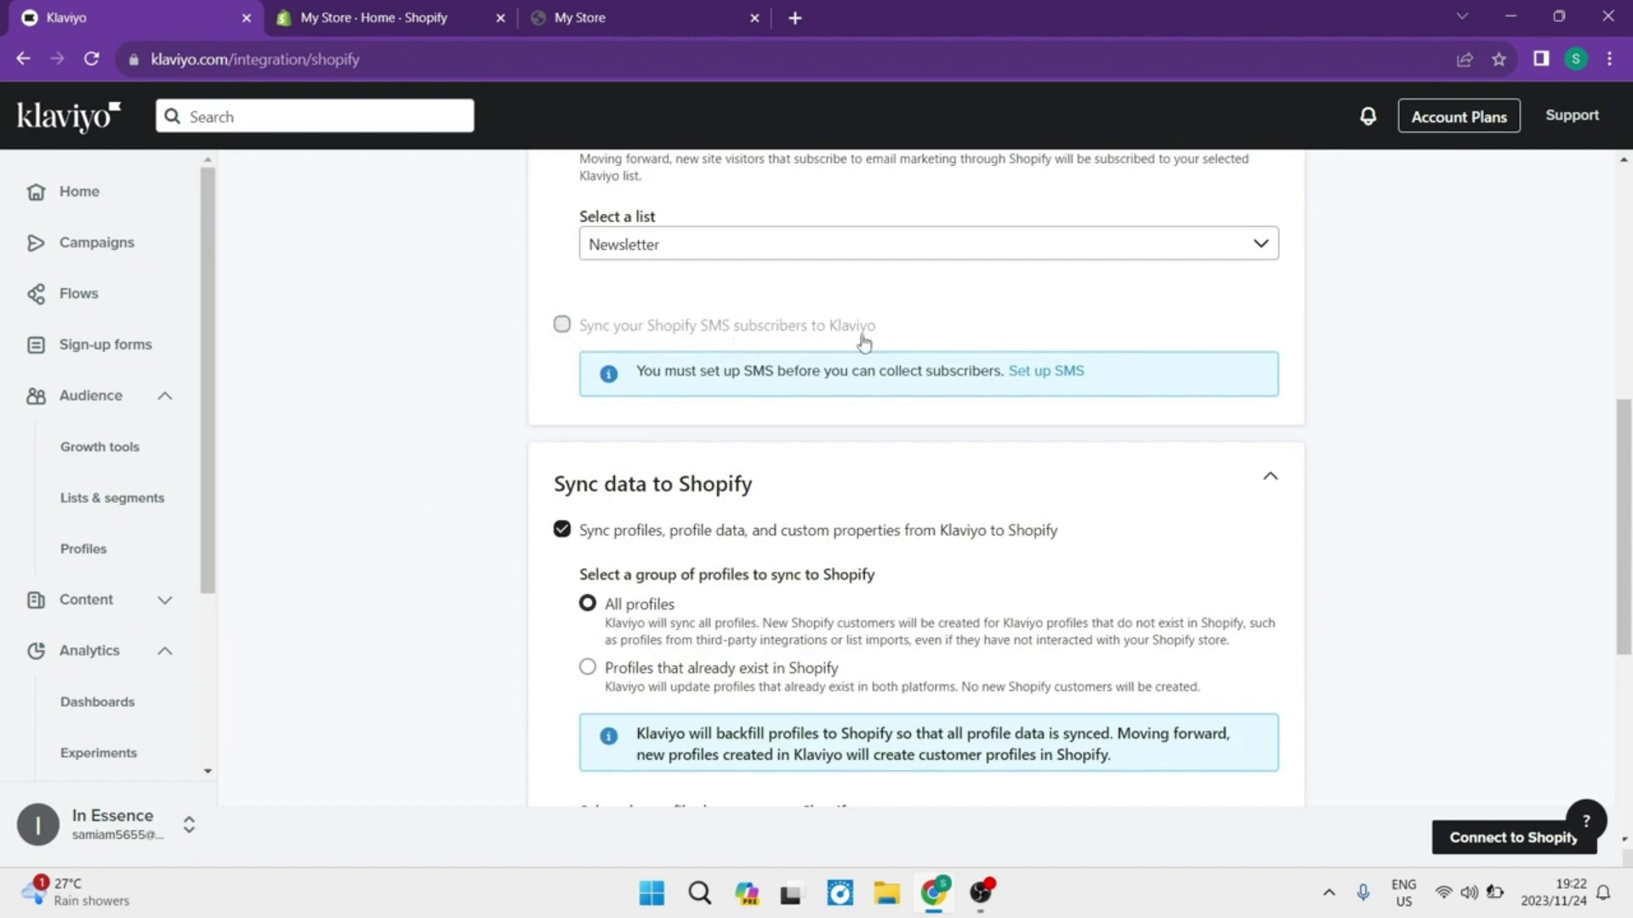
scroll(460, 455, down, 3)
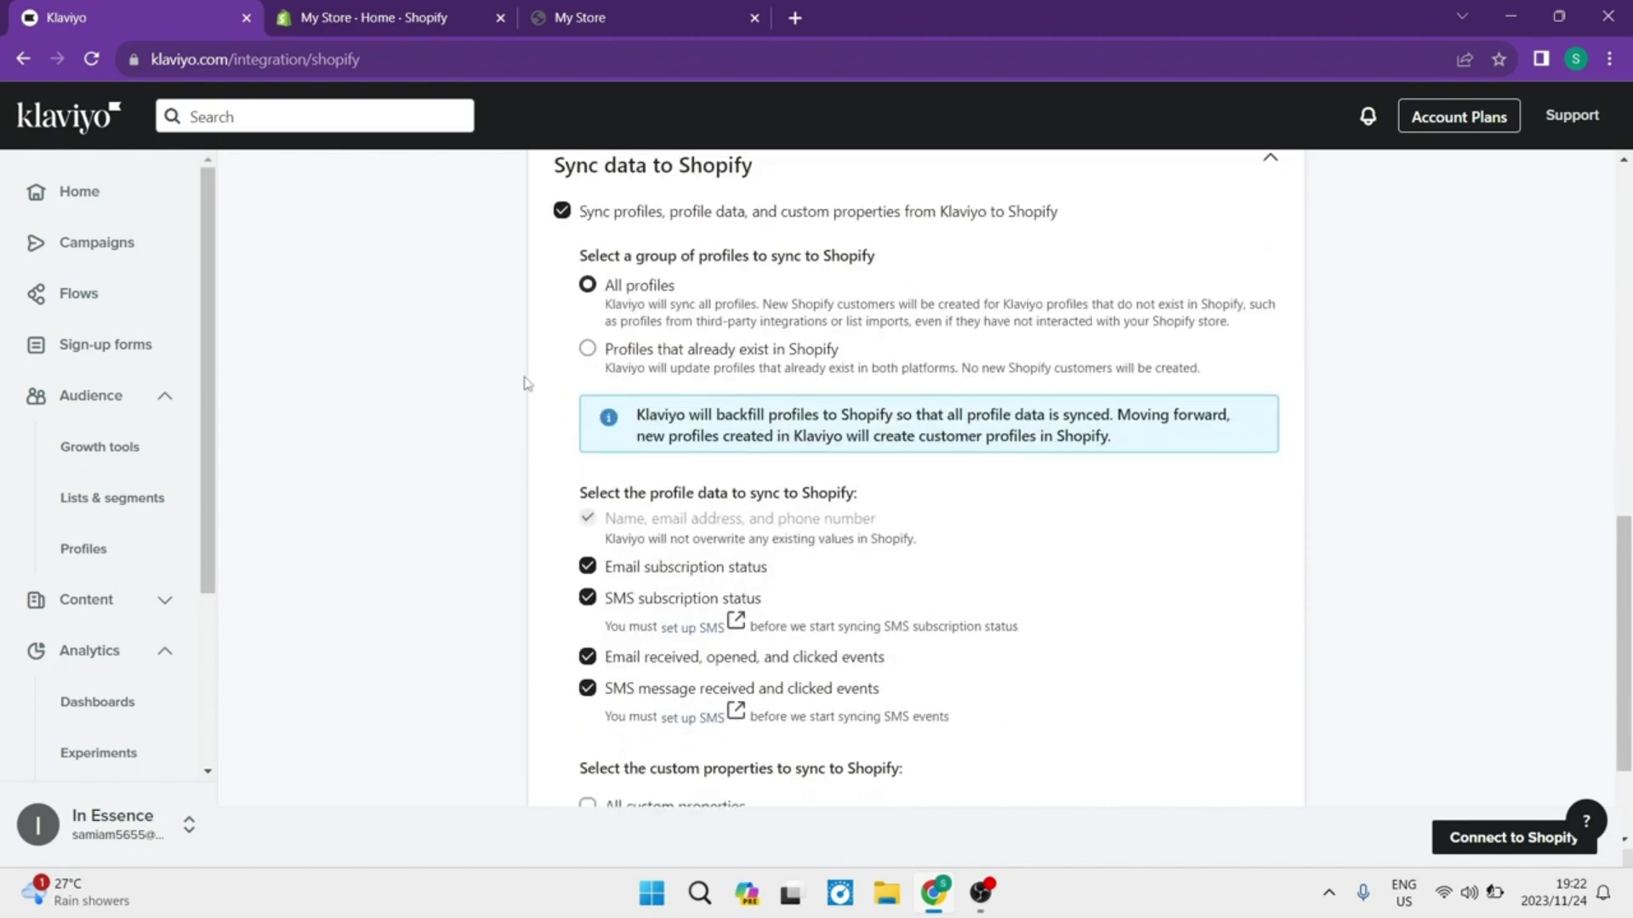
scroll(526, 374, up, 1)
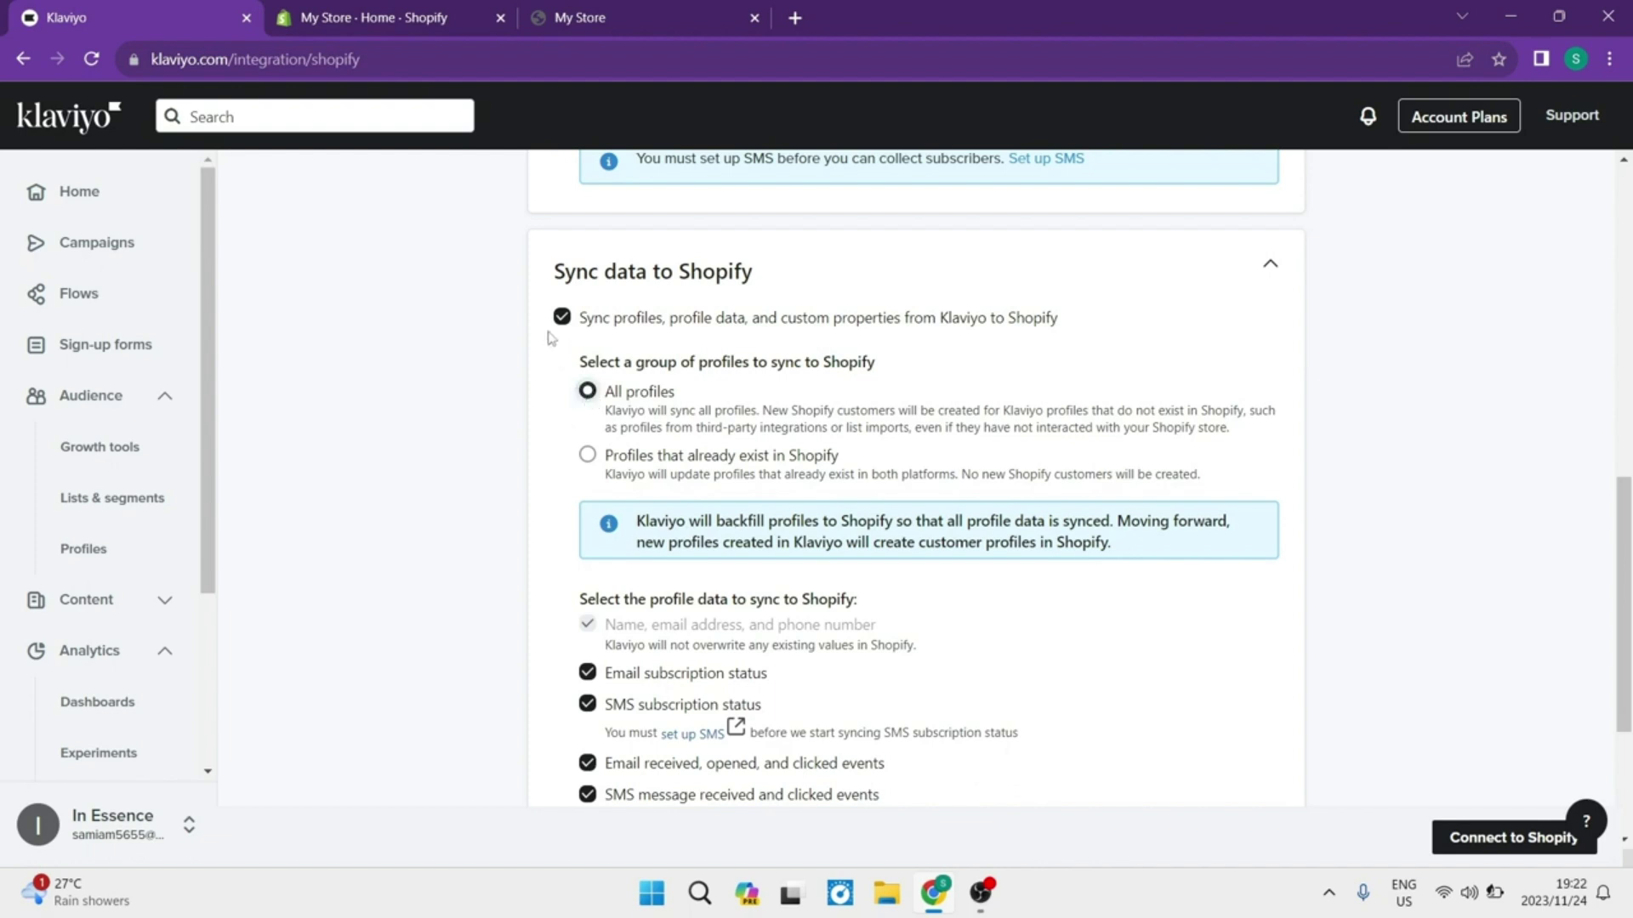
scroll(444, 482, down, 2)
scroll(444, 481, down, 3)
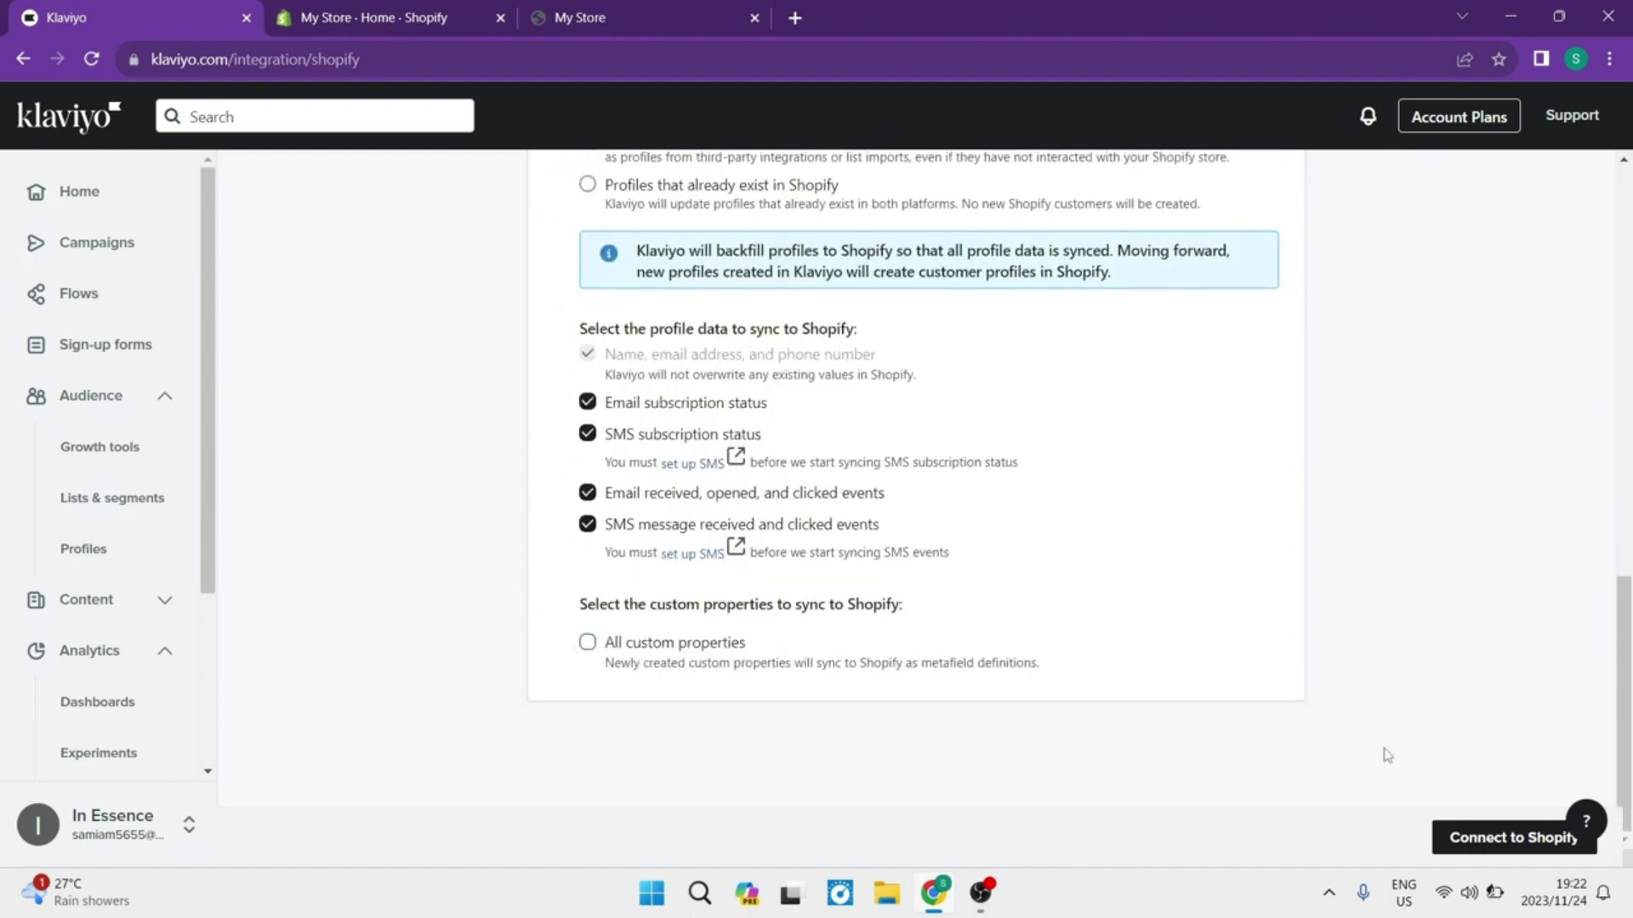
click(1521, 838)
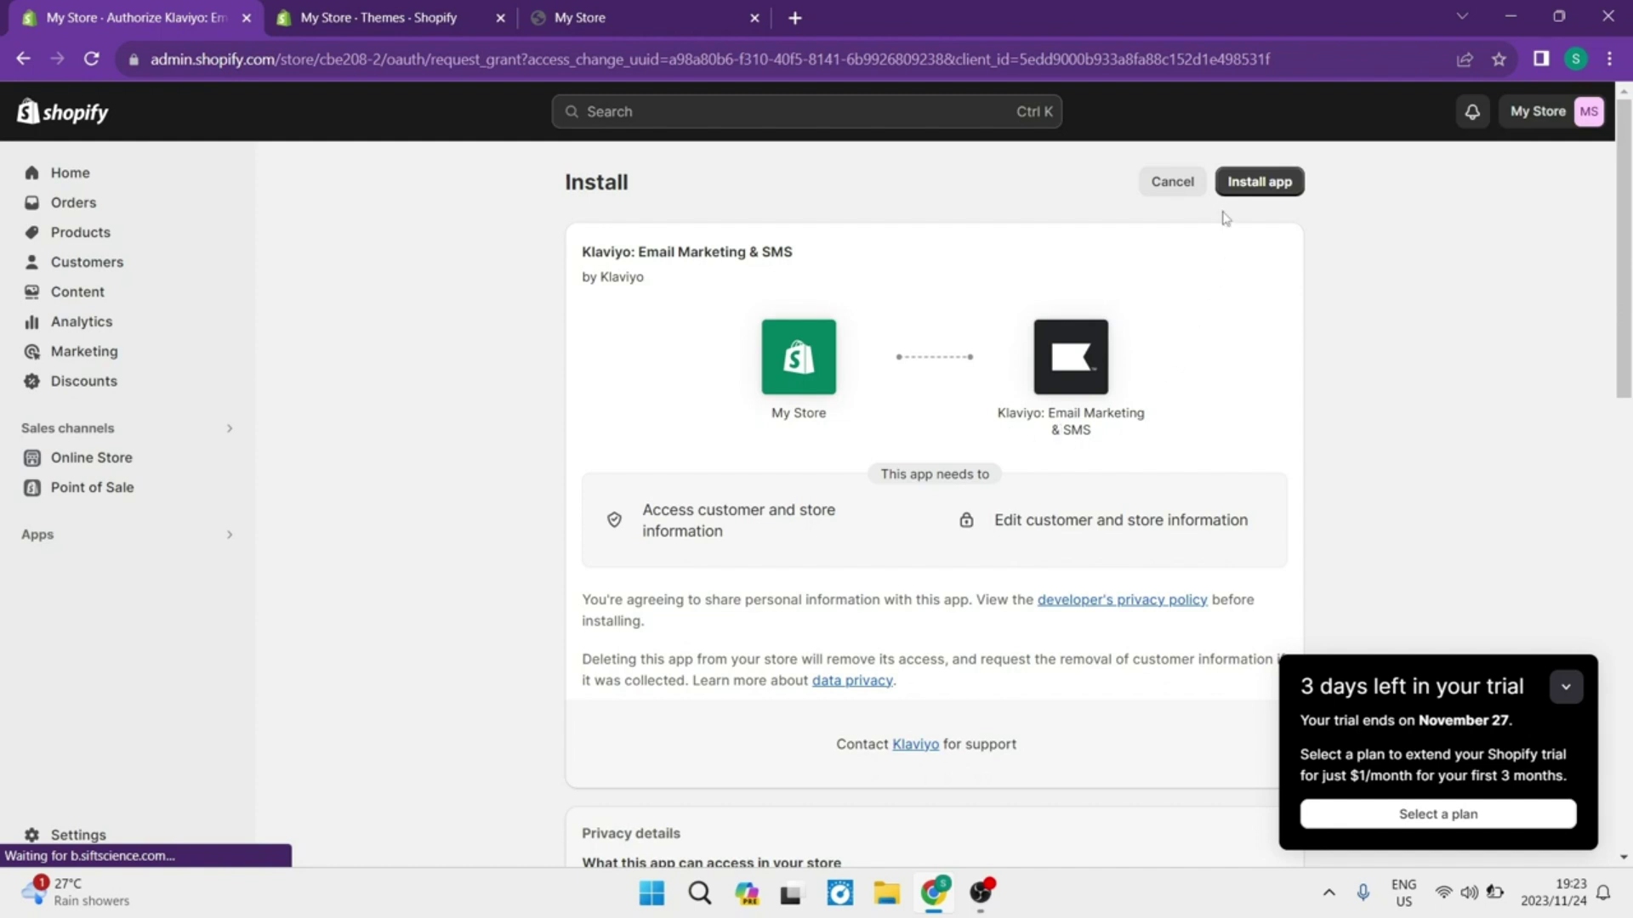
click(1244, 186)
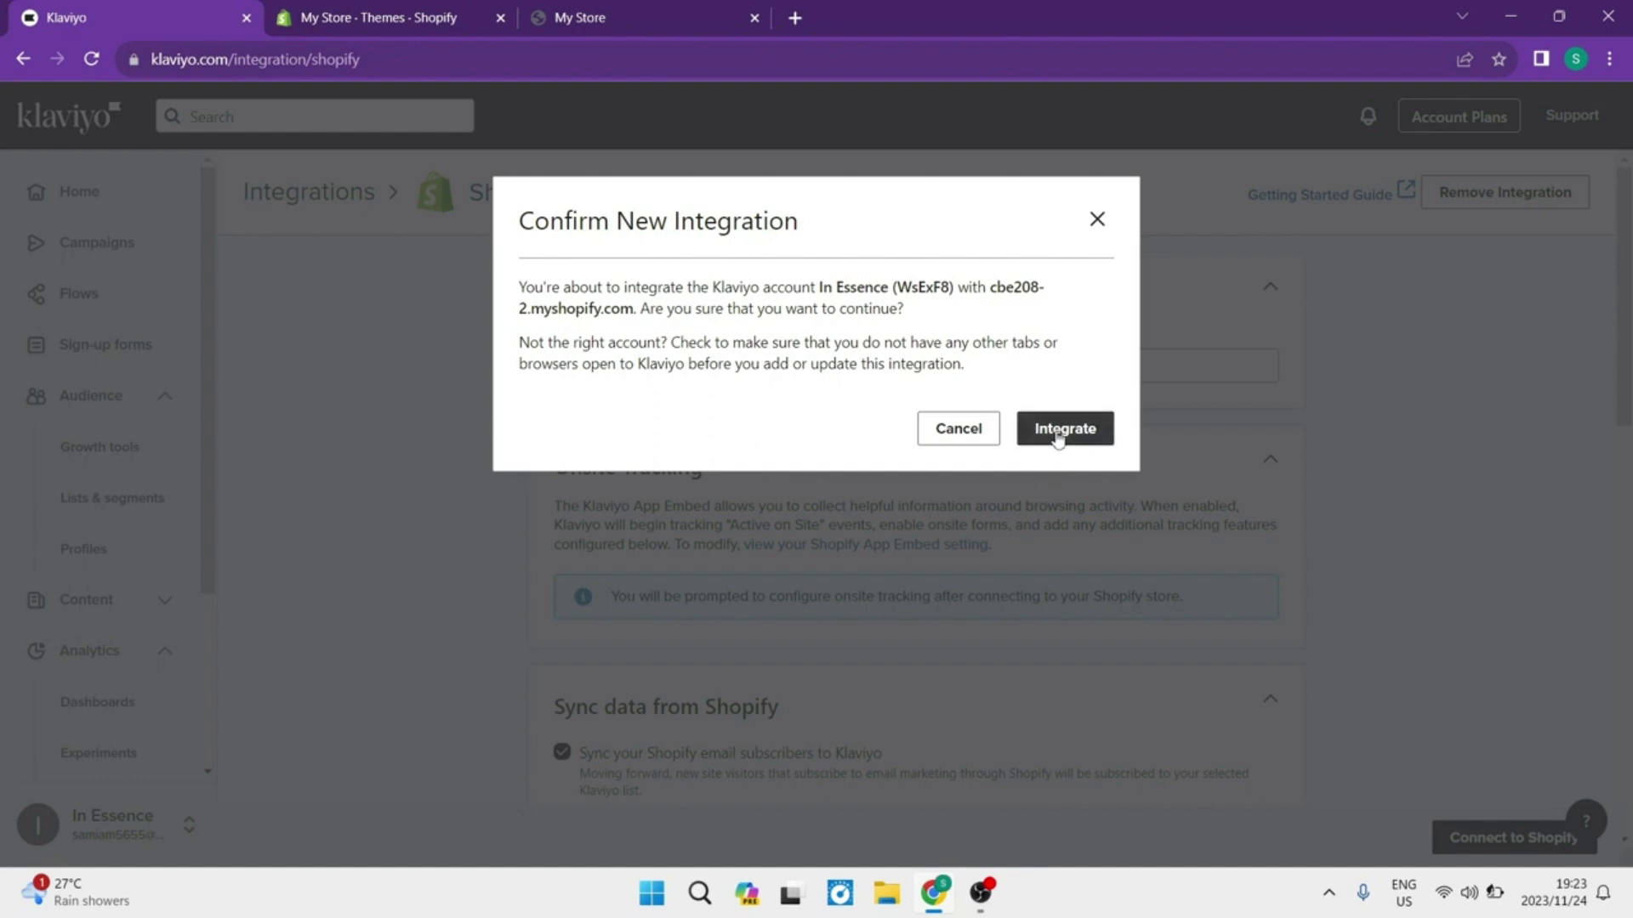
click(1057, 432)
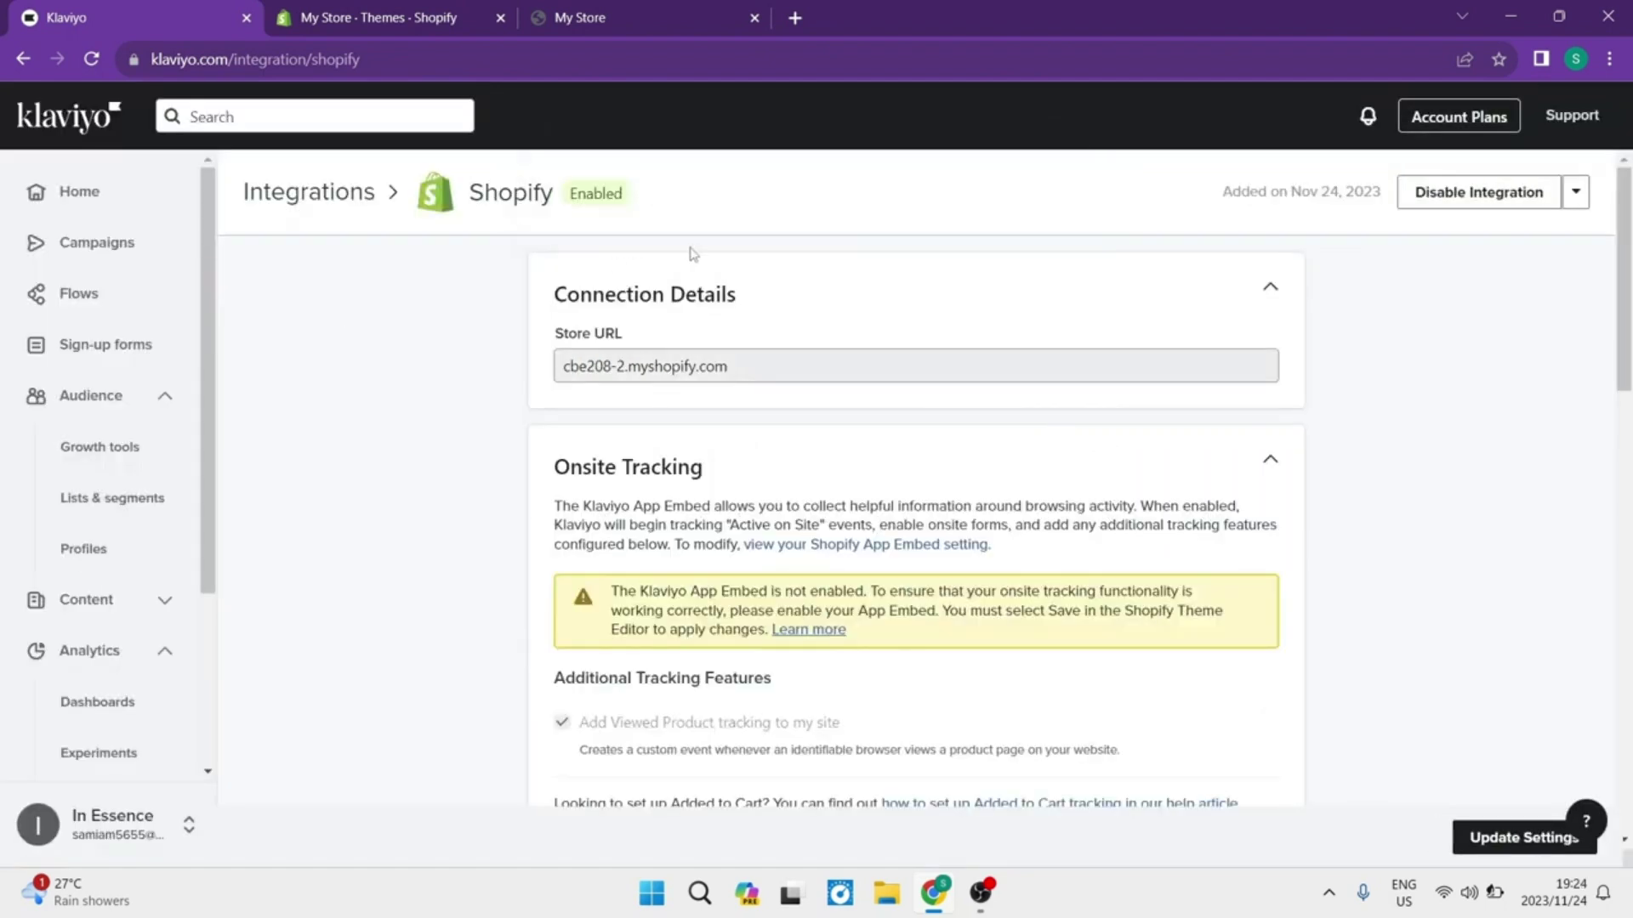
Check for Klaviyo among Shopify's installed apps, open it from there, and return to the original Klaviyo integration page
click(375, 15)
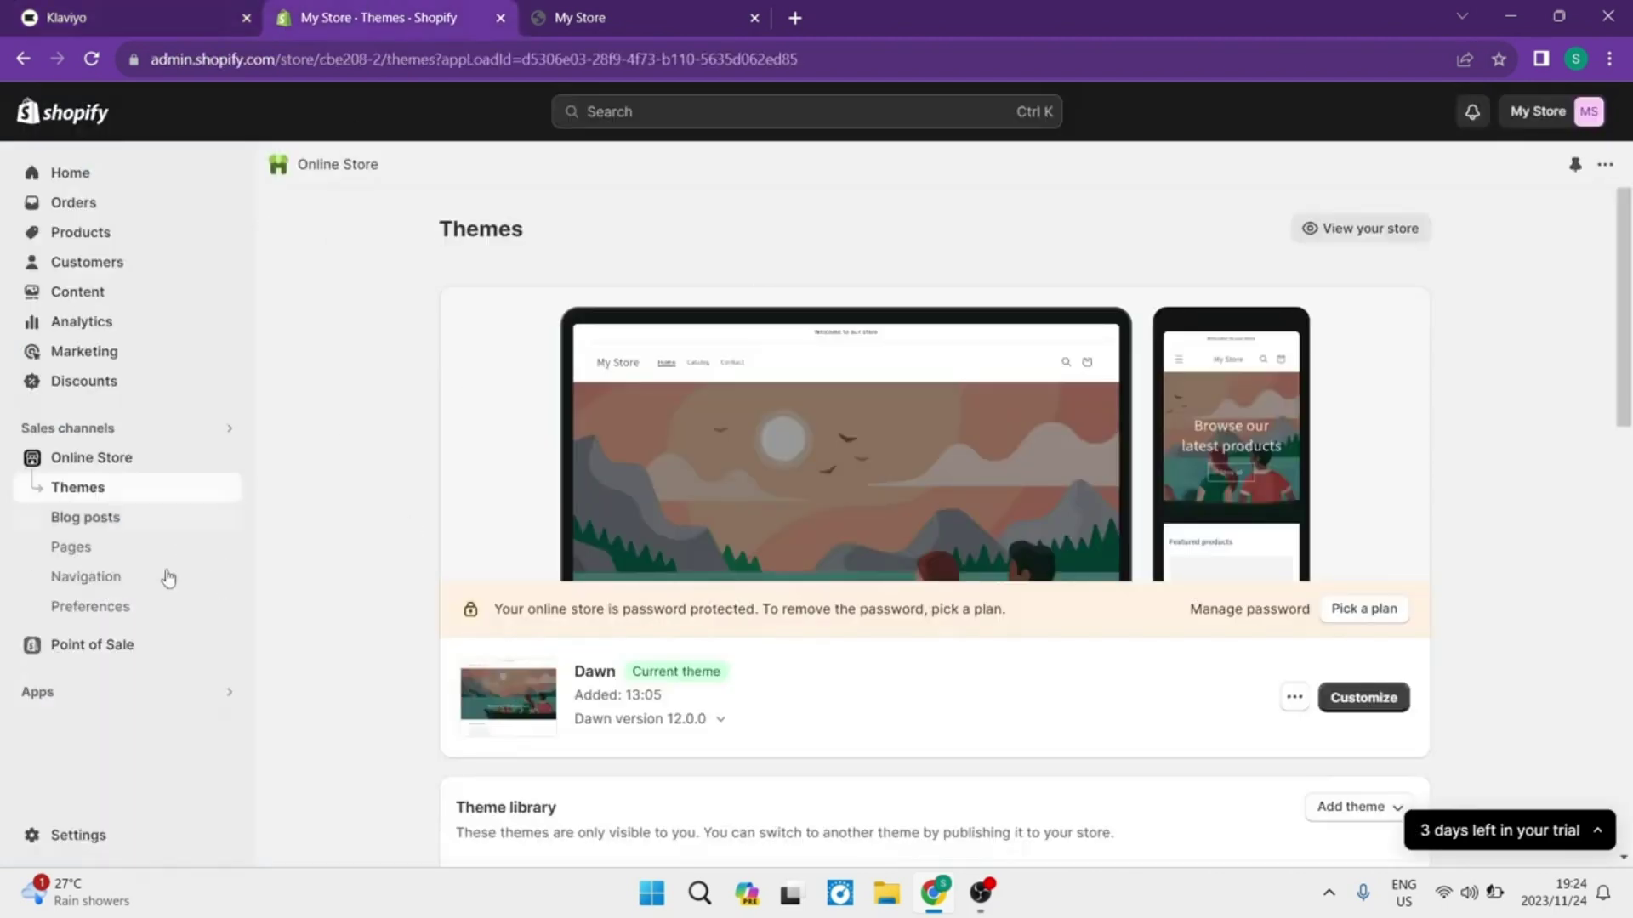
click(70, 694)
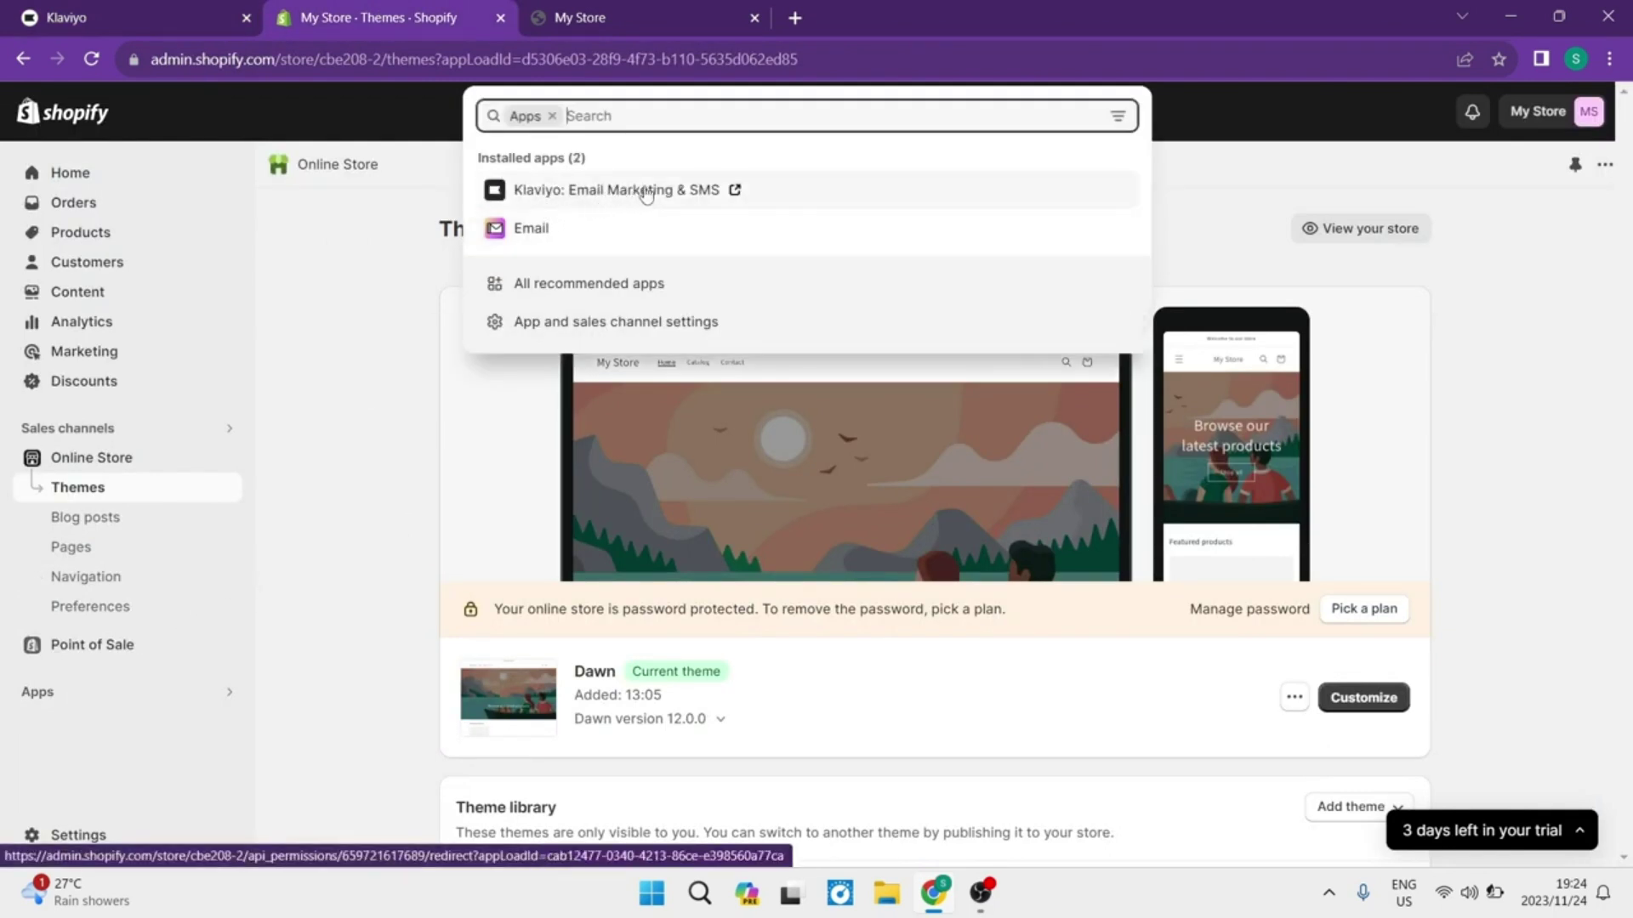
click(676, 188)
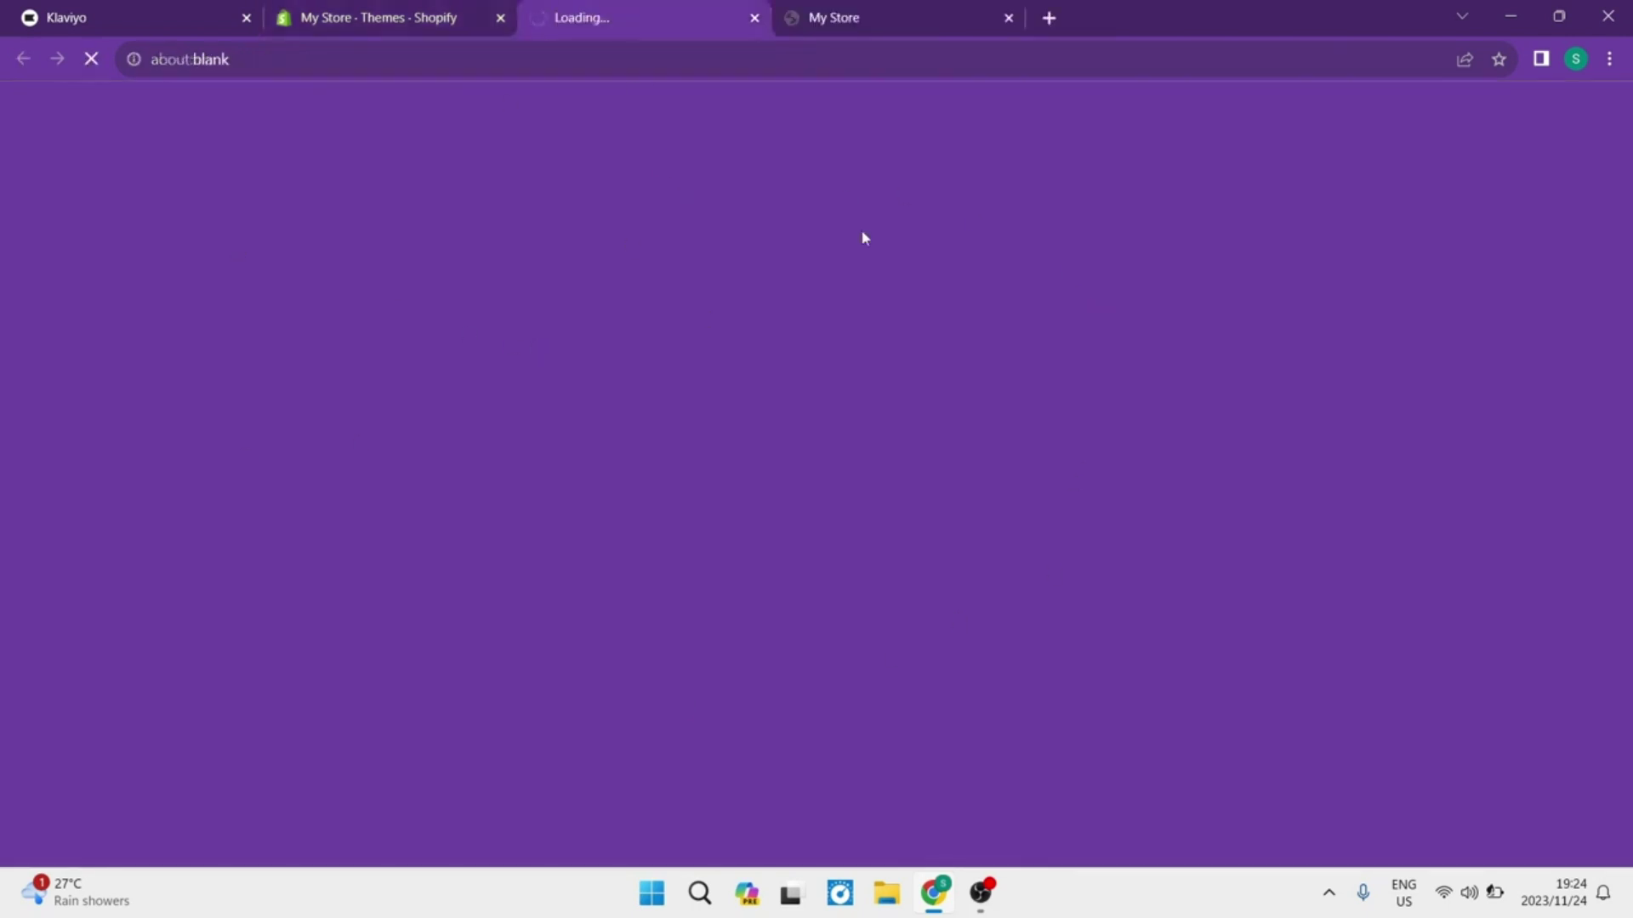
click(144, 21)
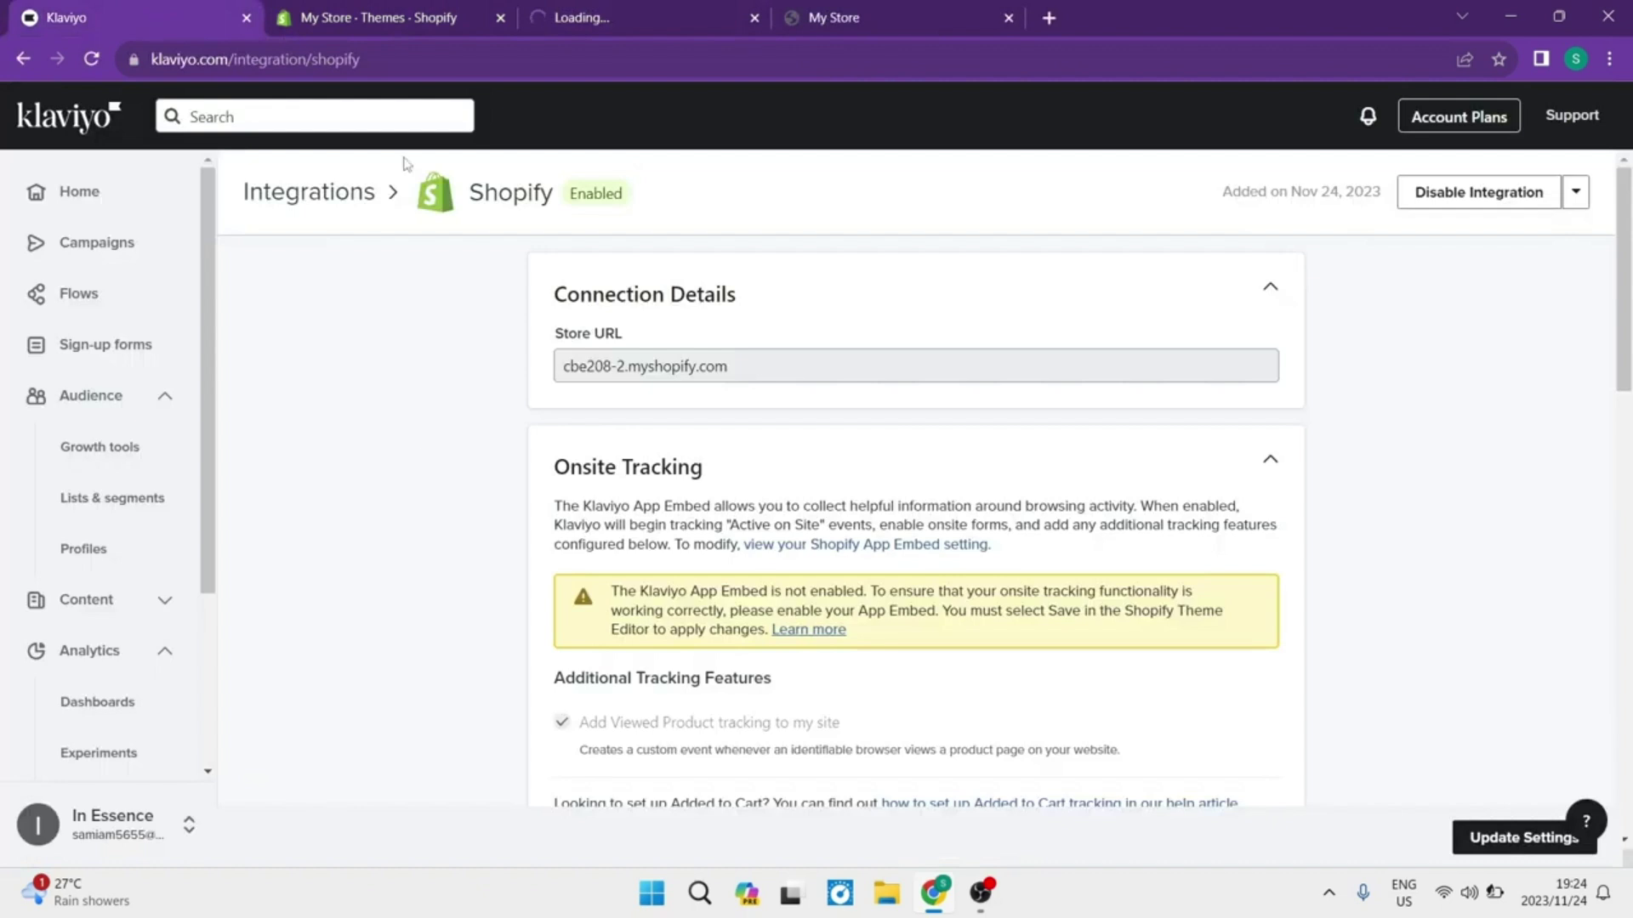
click(665, 15)
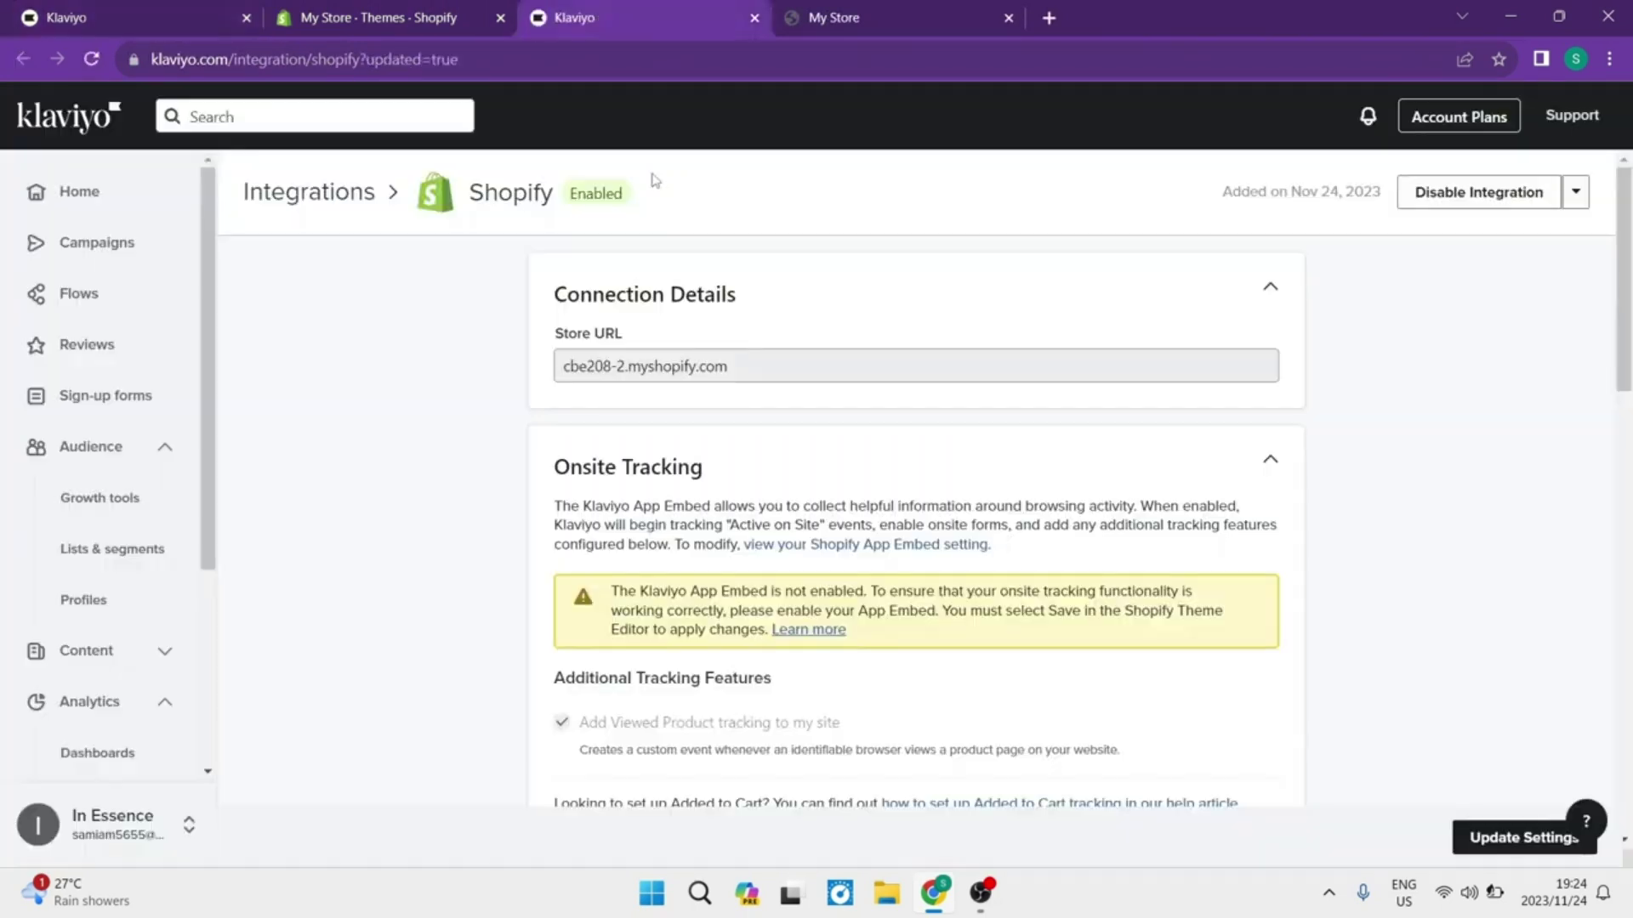
click(754, 17)
click(31, 17)
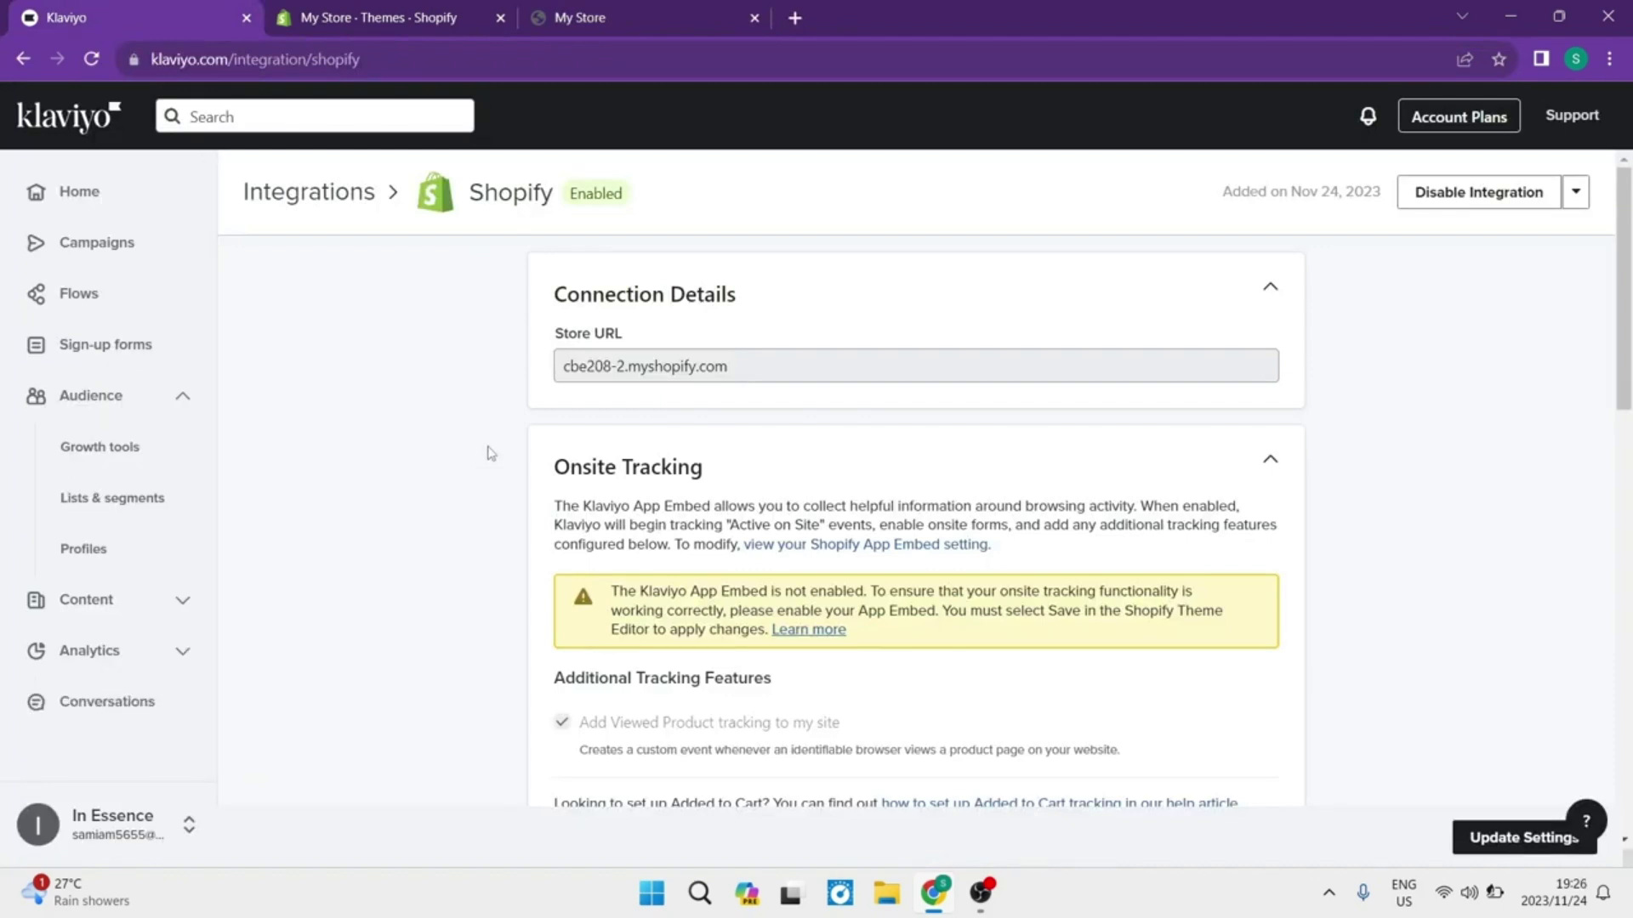
Open the Shopify App Embed setting from Onsite Tracking, leave the Klaviyo Onsite Javascript embed enabled in the Dawn theme, and save
scroll(488, 452, down, 1)
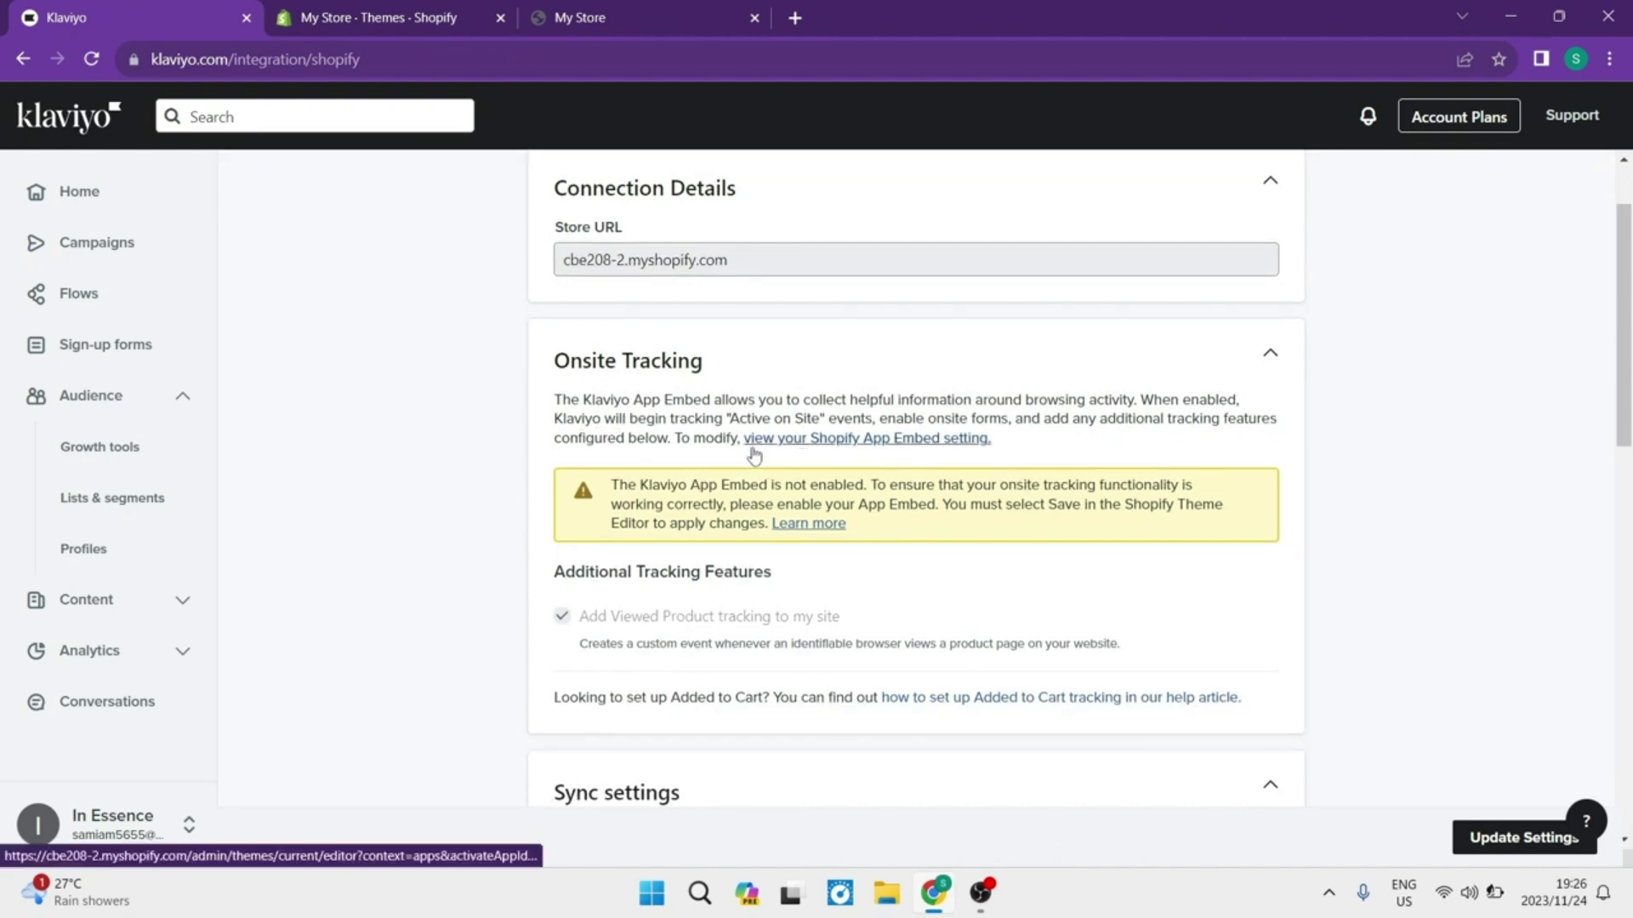
click(923, 438)
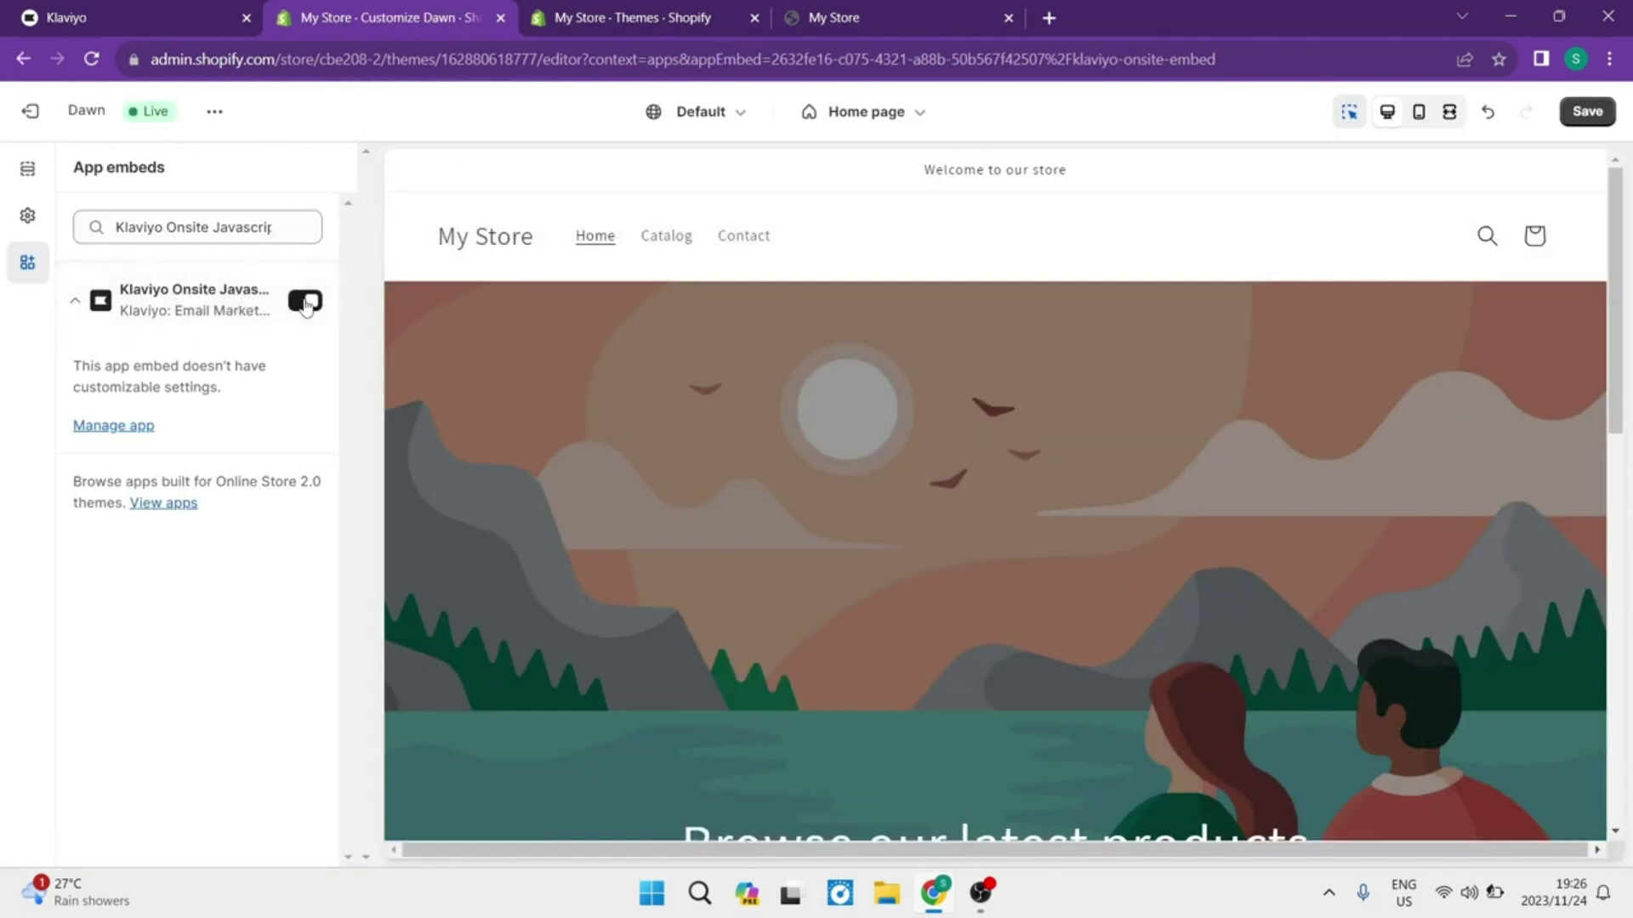
click(304, 303)
click(306, 303)
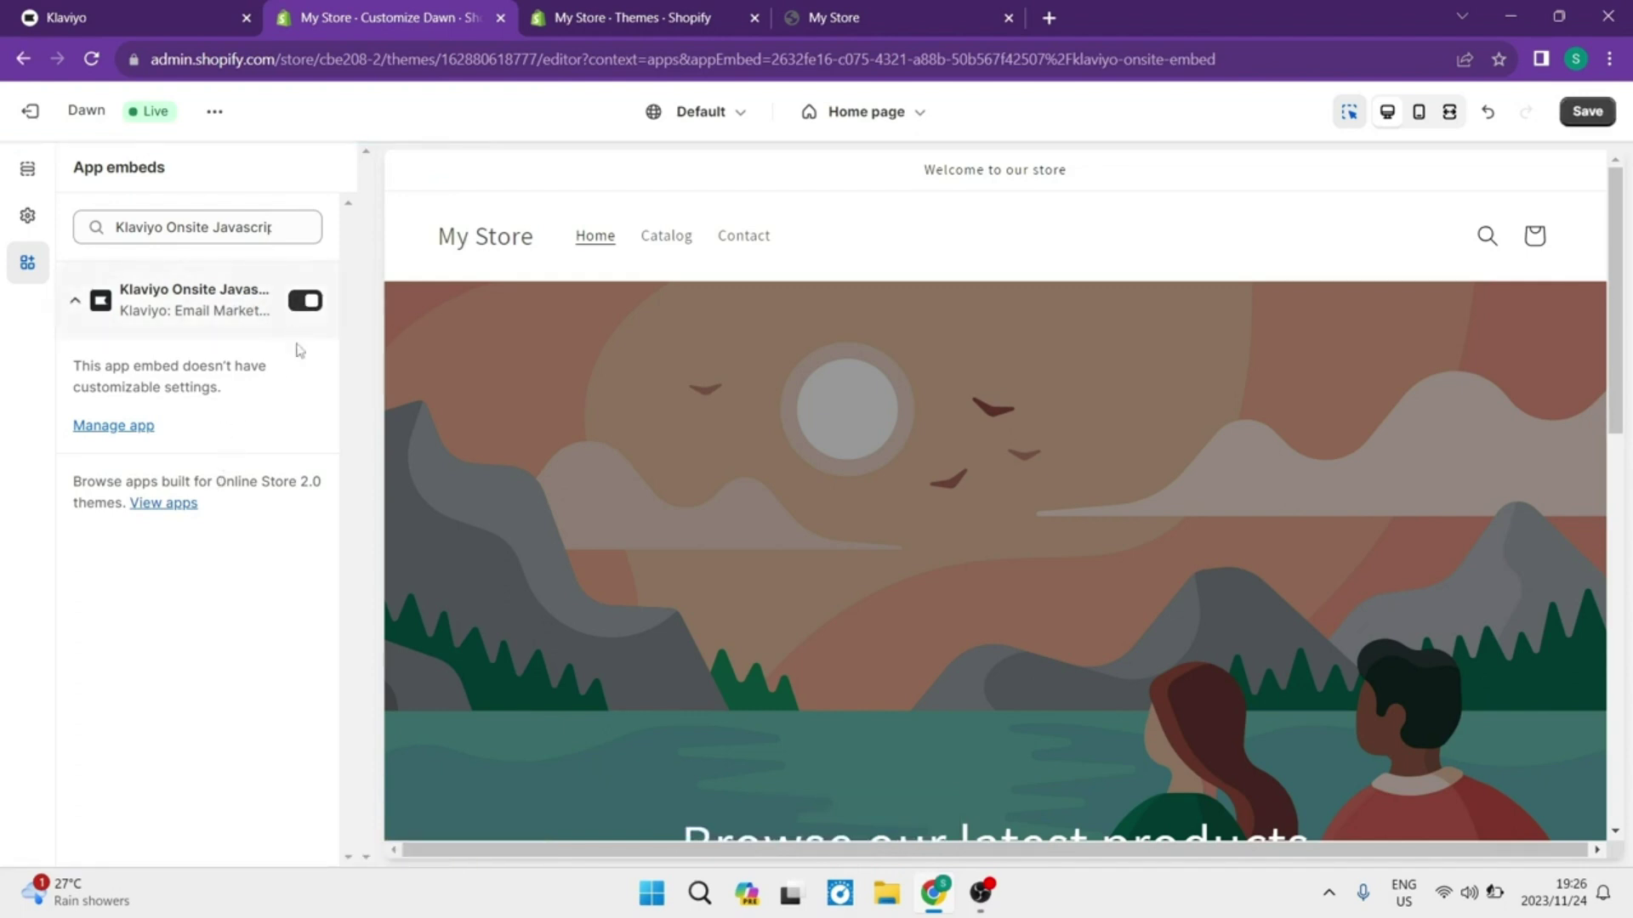
click(1584, 111)
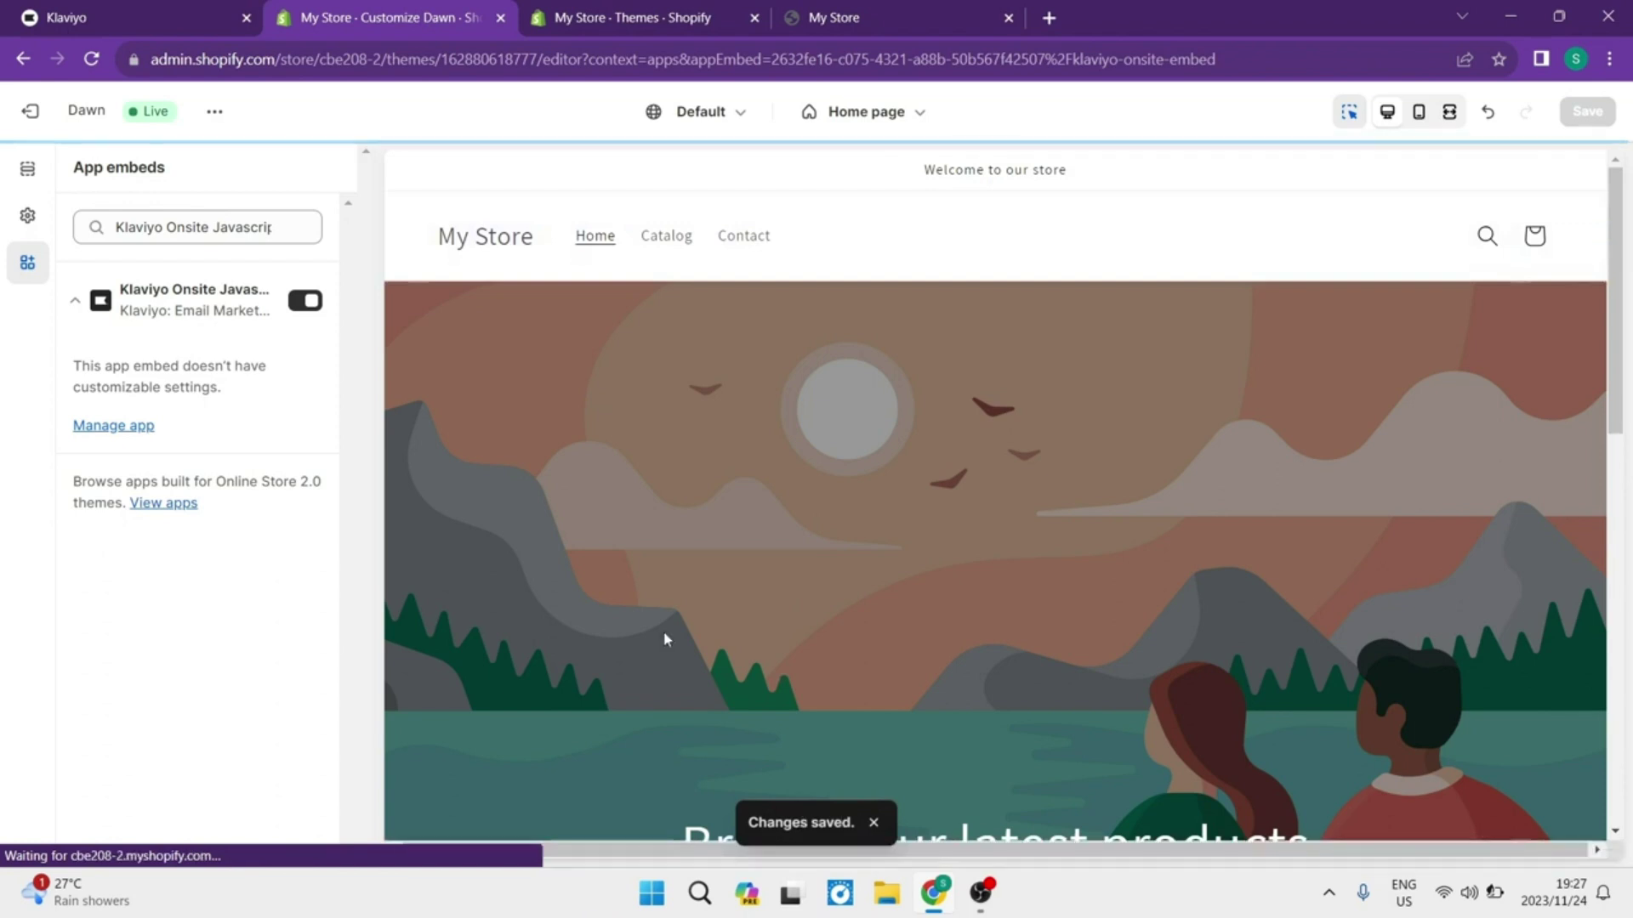
Return to the Klaviyo integration page, confirm updating the Shopify integration, and check the Onsite Tracking status
click(128, 7)
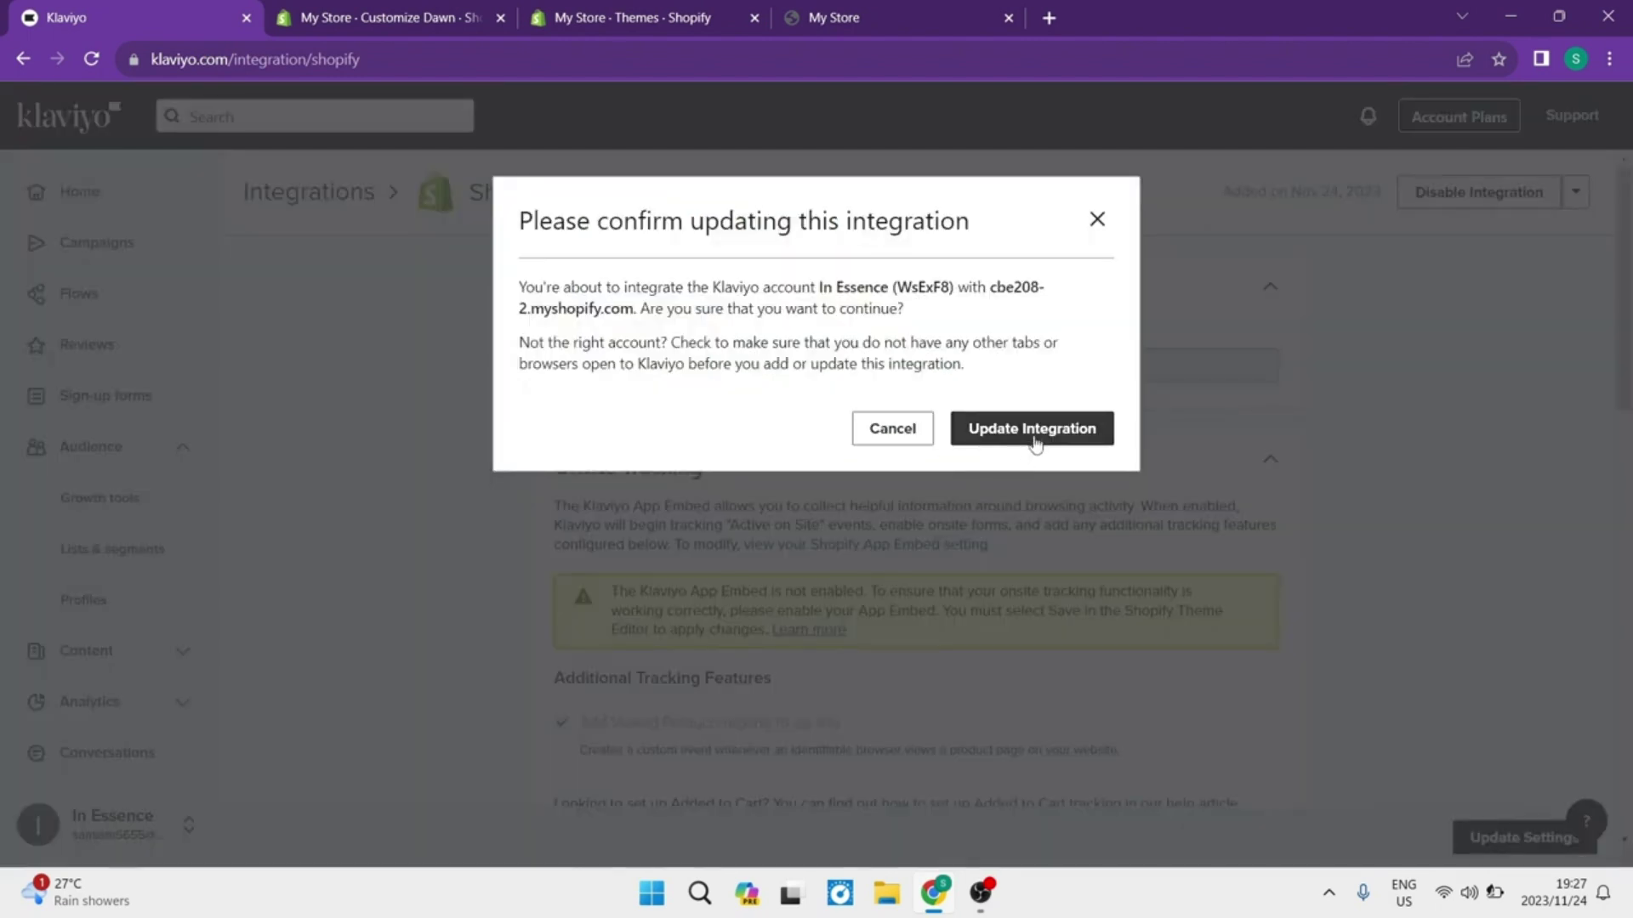
click(1032, 429)
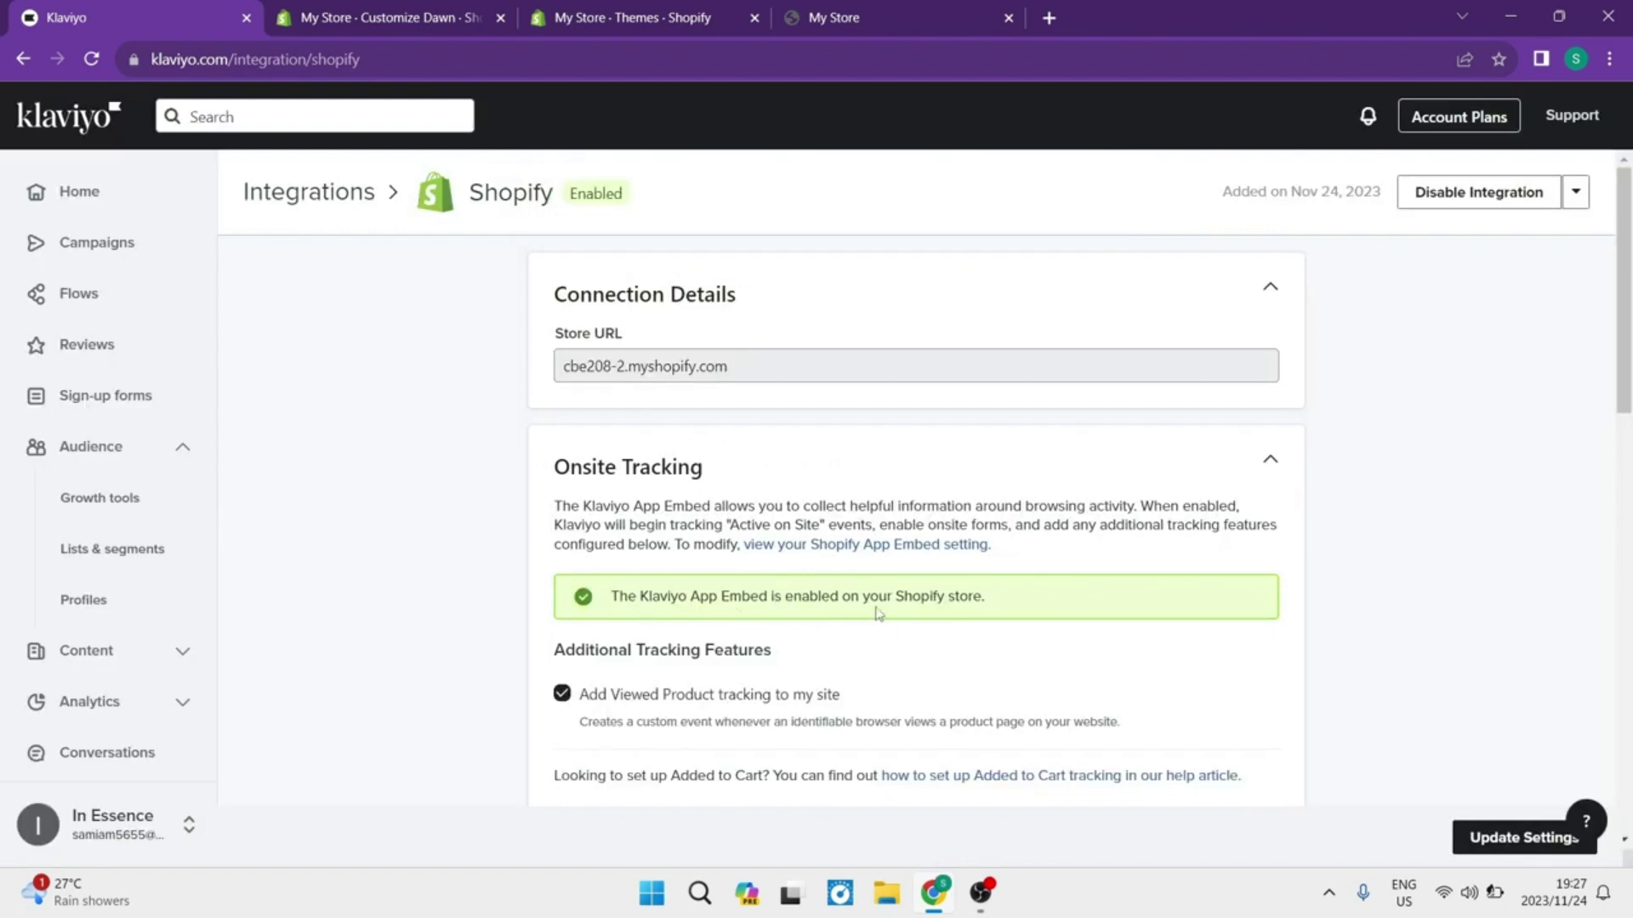
scroll(340, 485, down, 2)
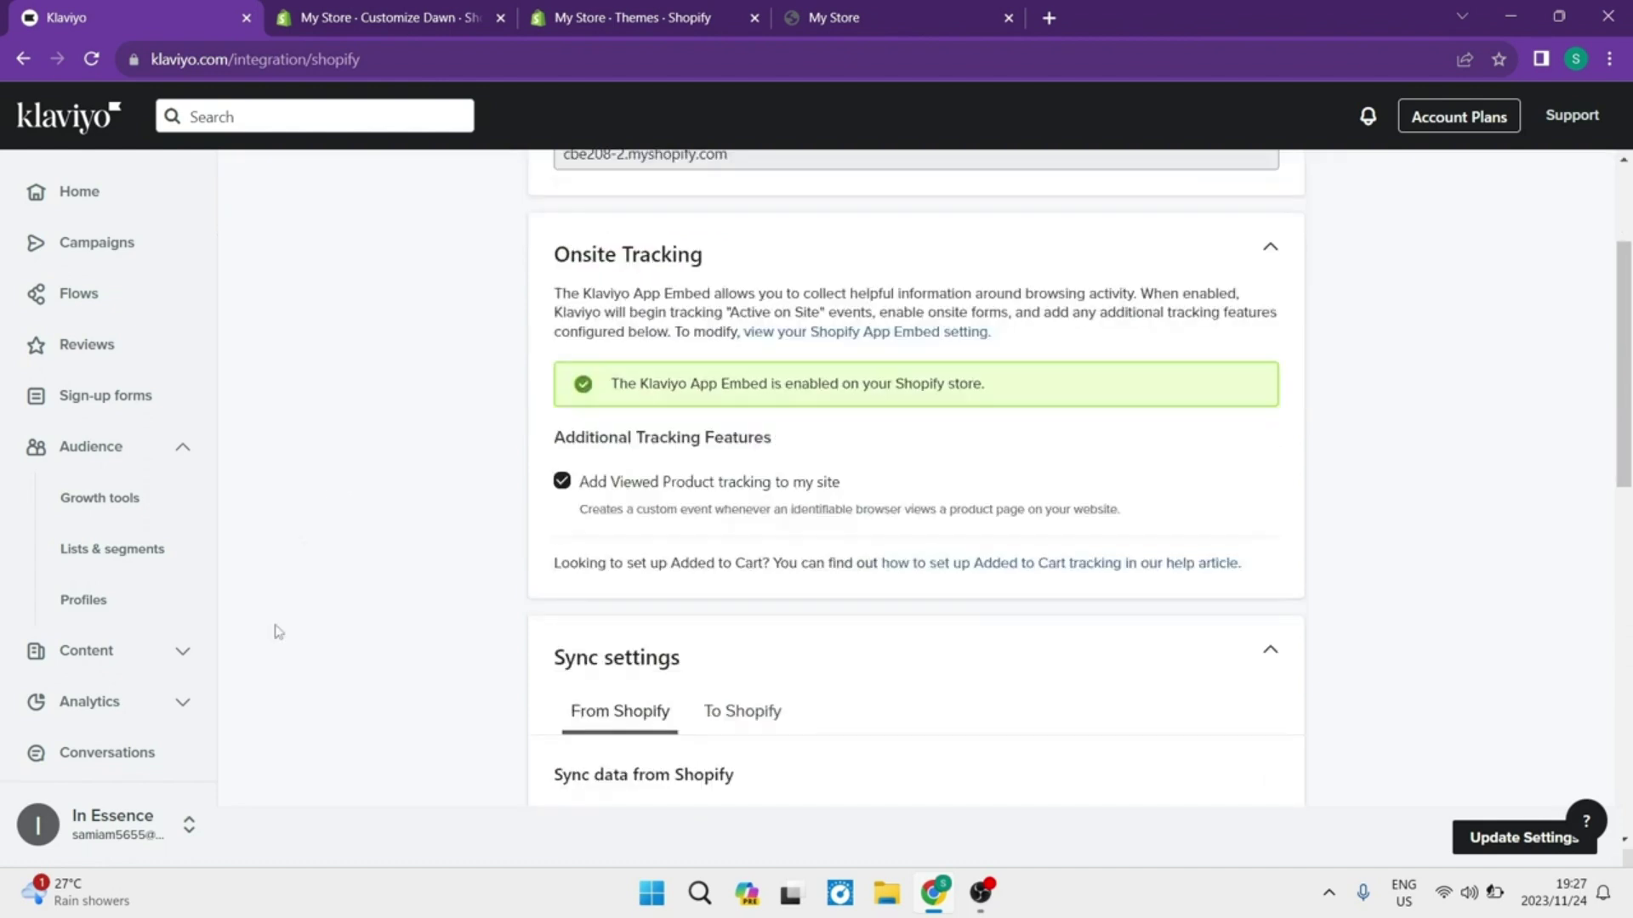
scroll(667, 497, up, 2)
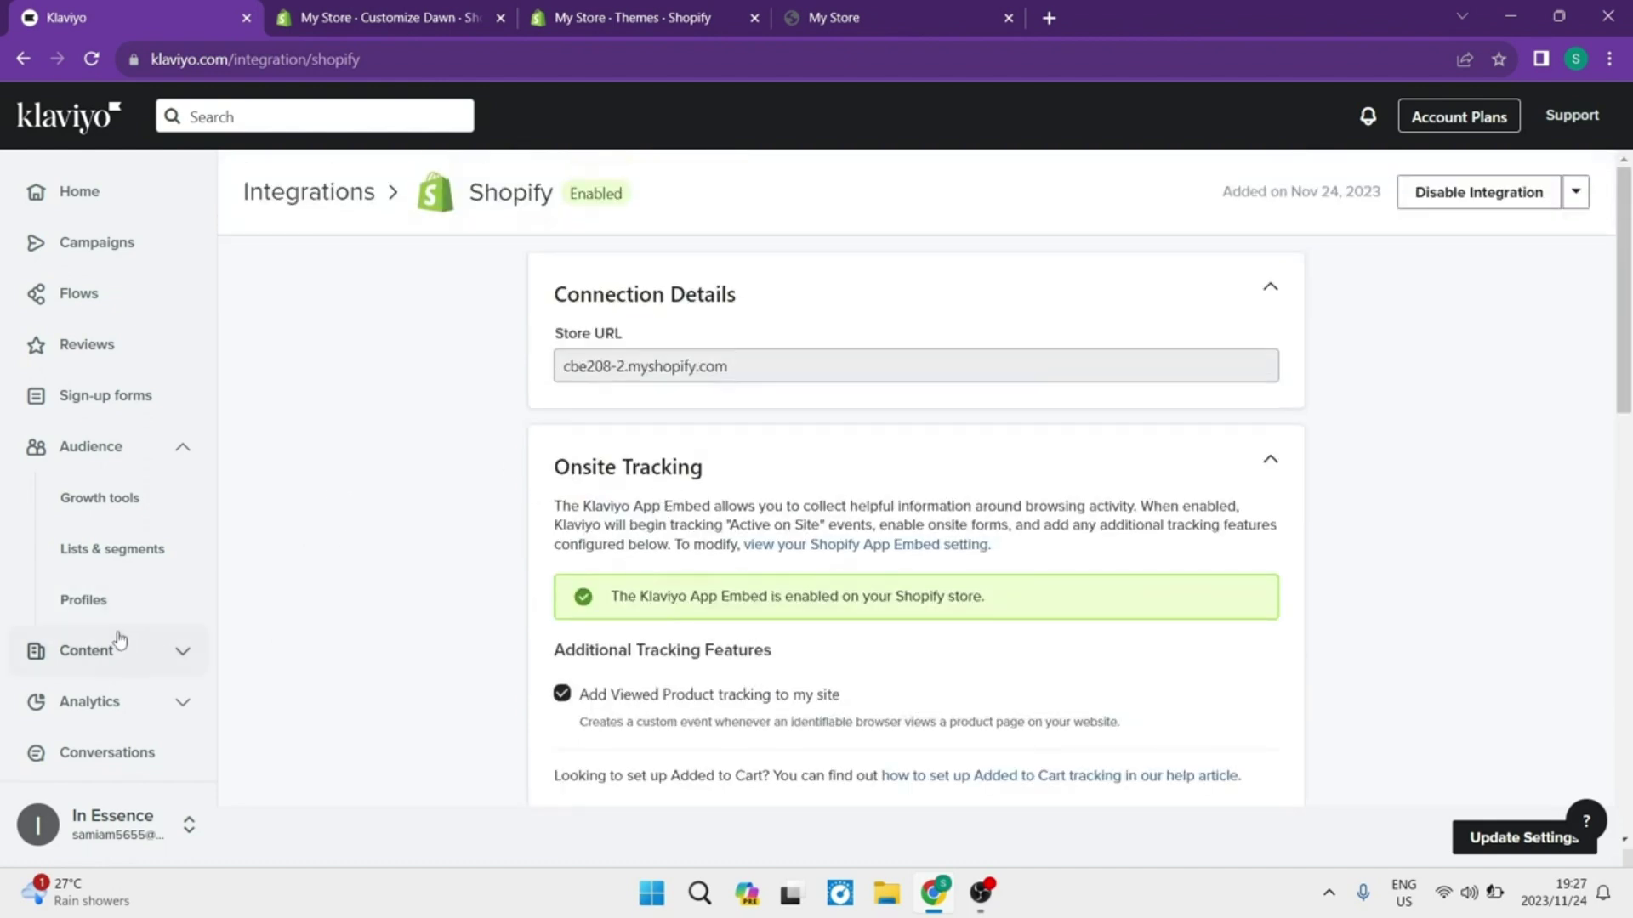
Open the Active on Site metric from Klaviyo's analytics metrics and examine its activity chart
click(127, 703)
scroll(84, 653, down, 4)
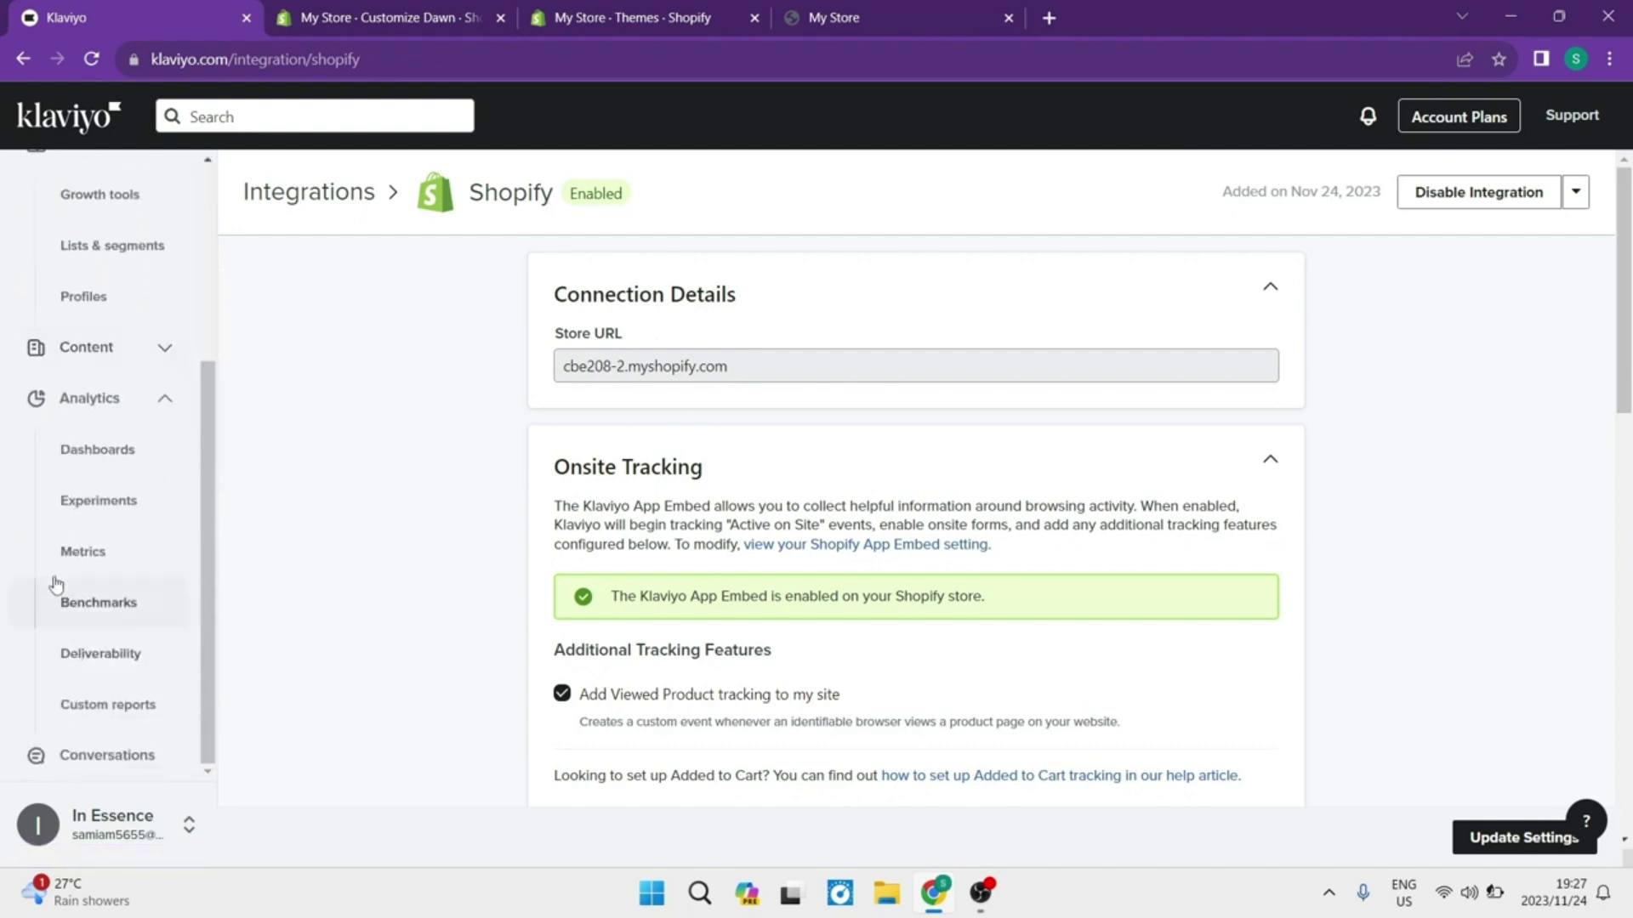
click(85, 553)
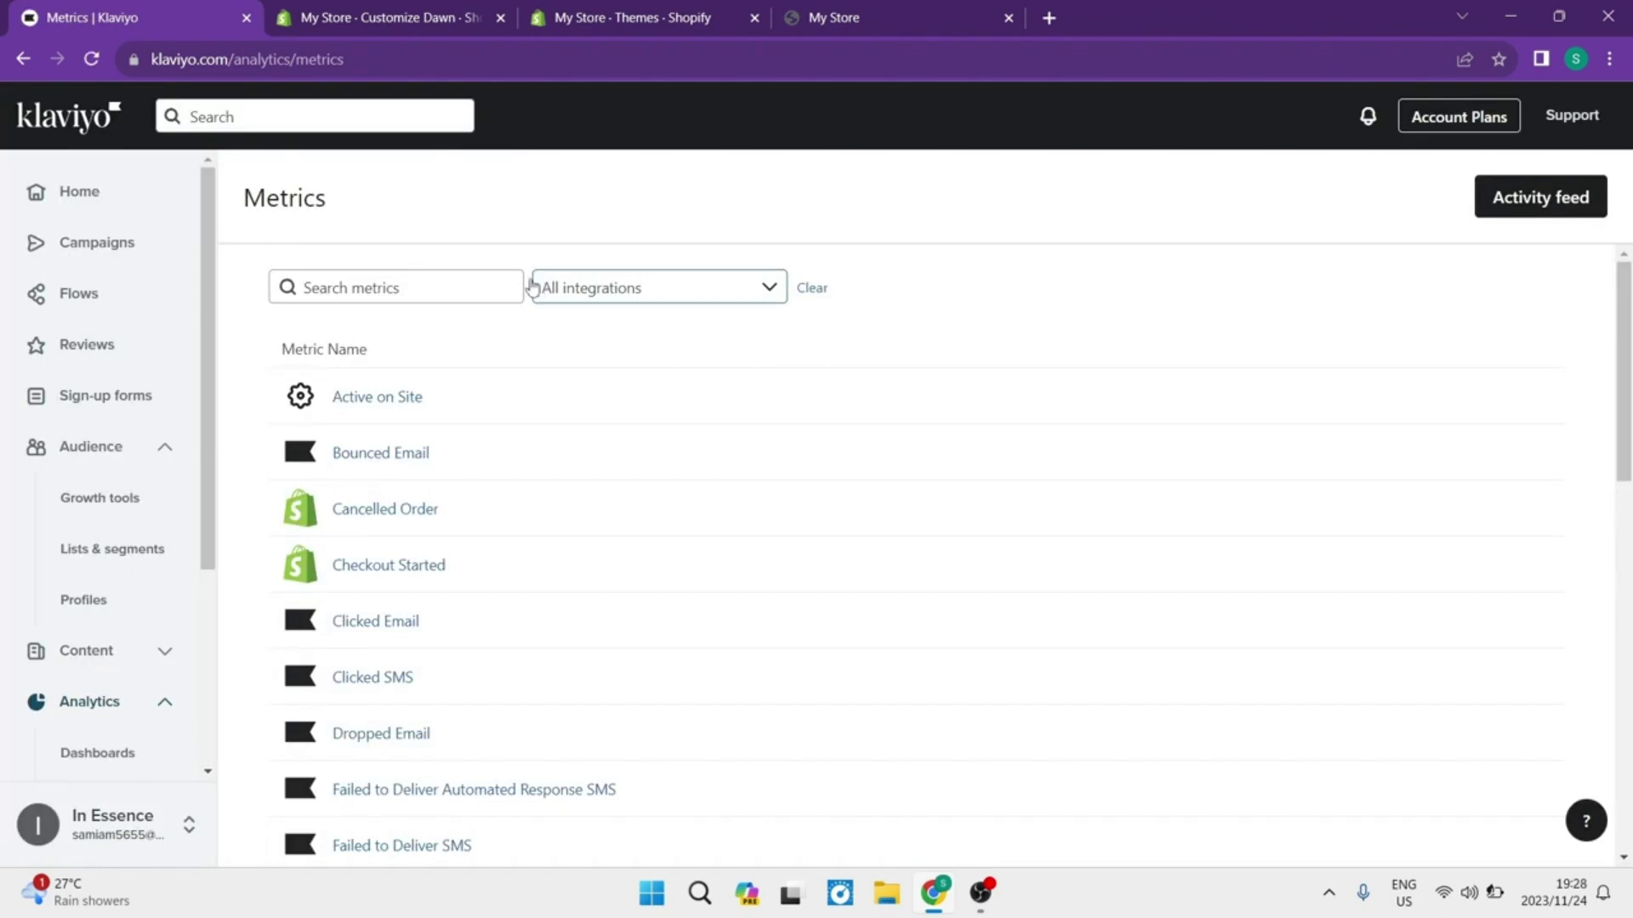
click(385, 405)
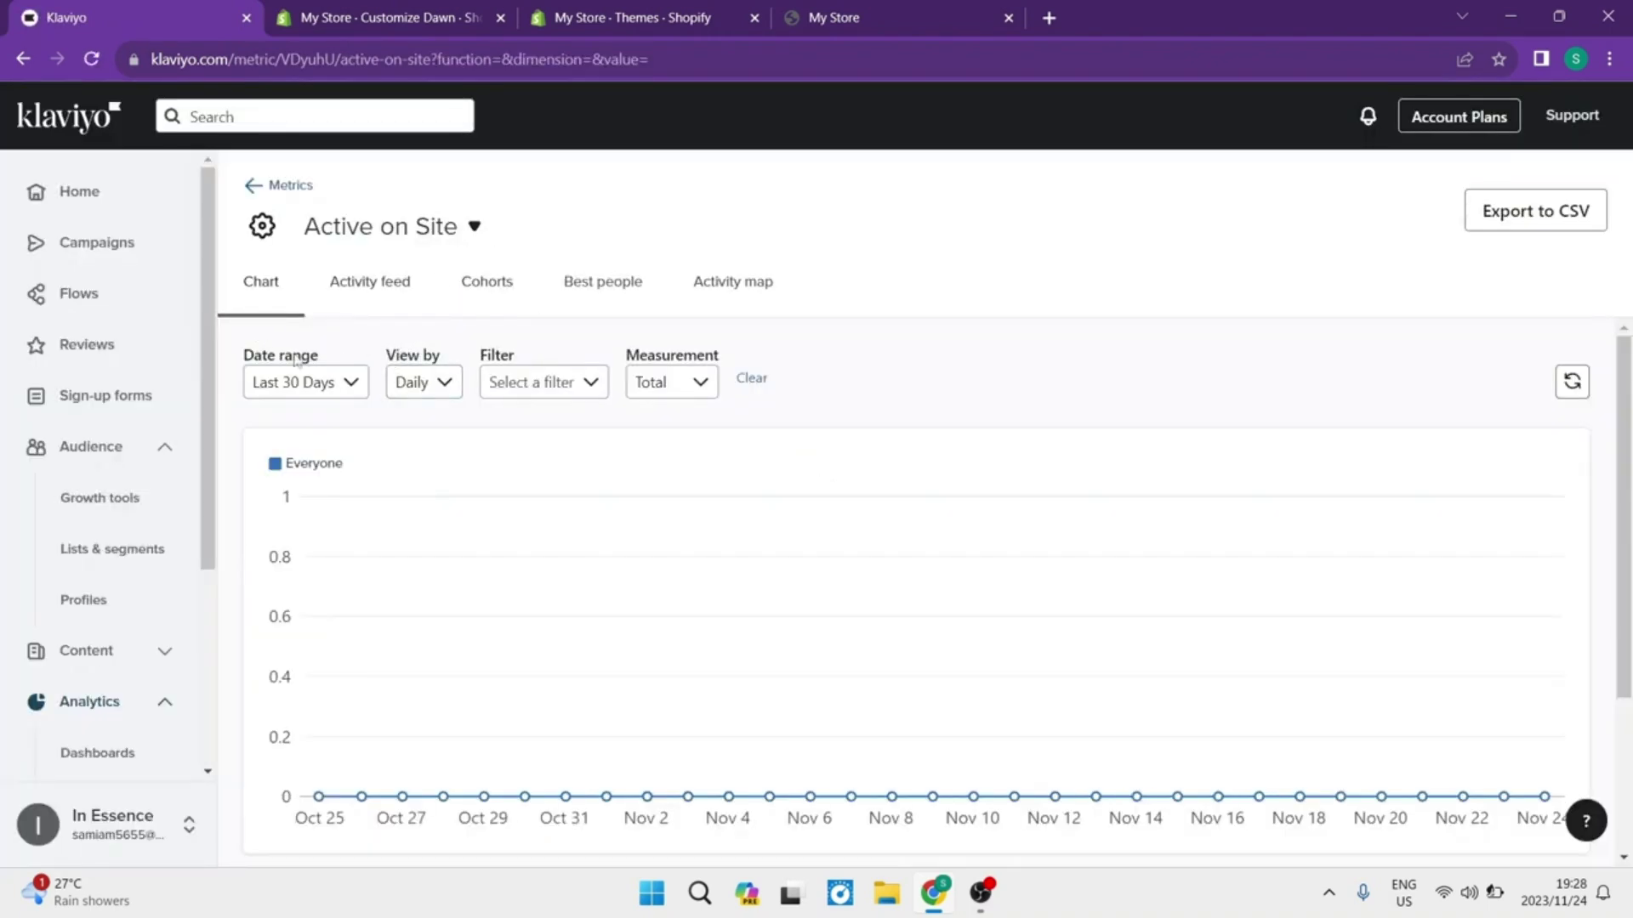
mouse_move(322, 725)
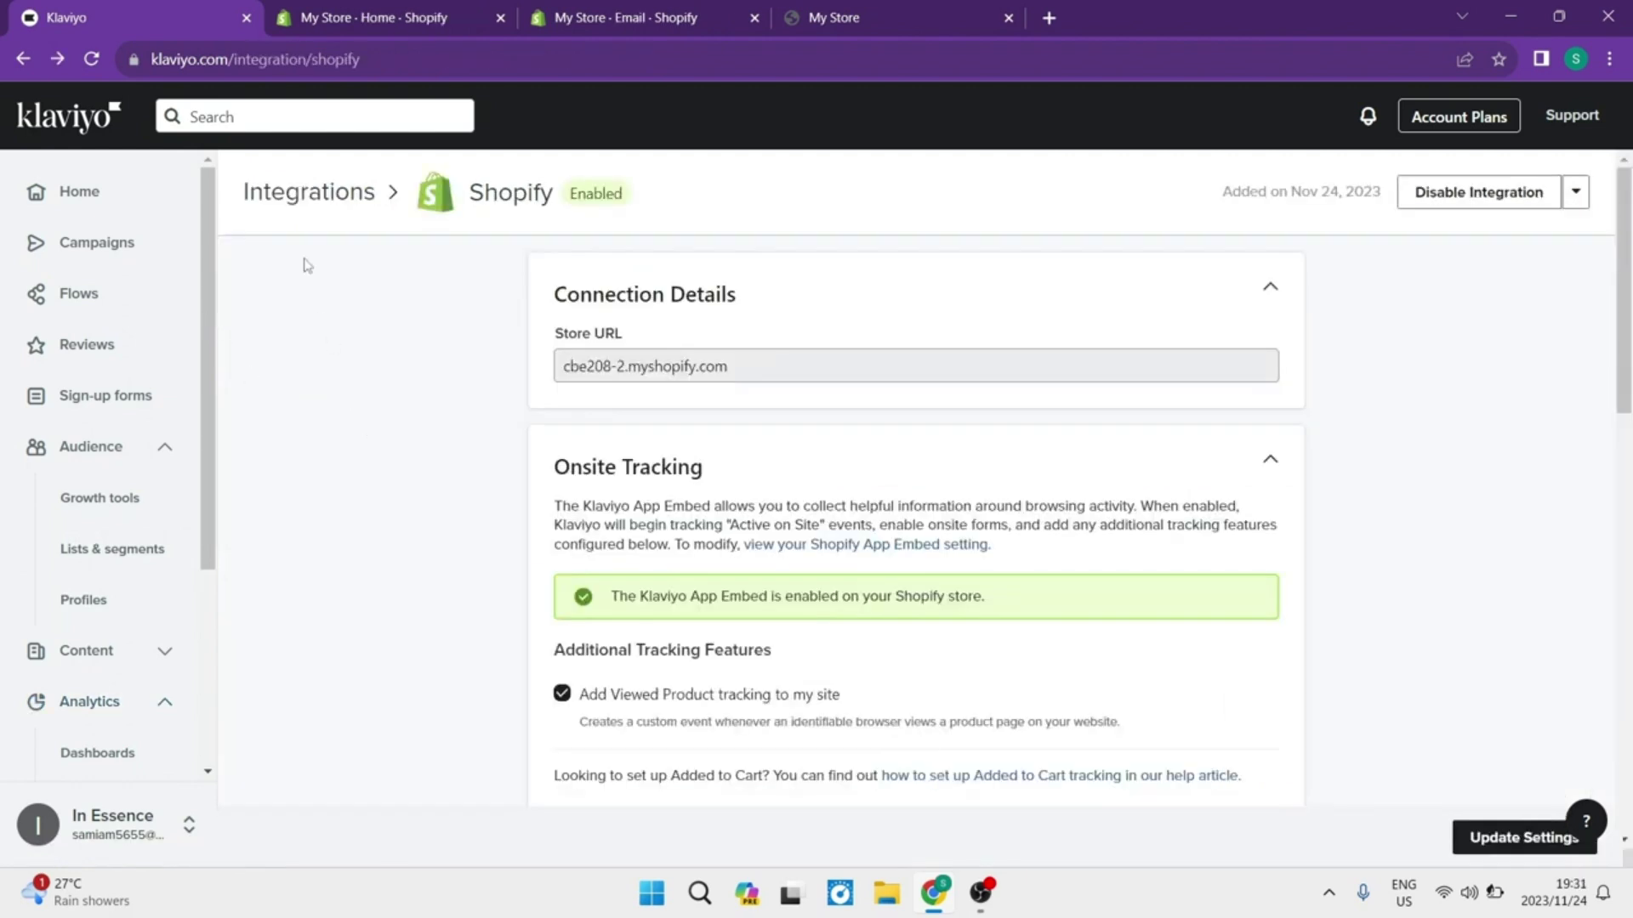
click(349, 29)
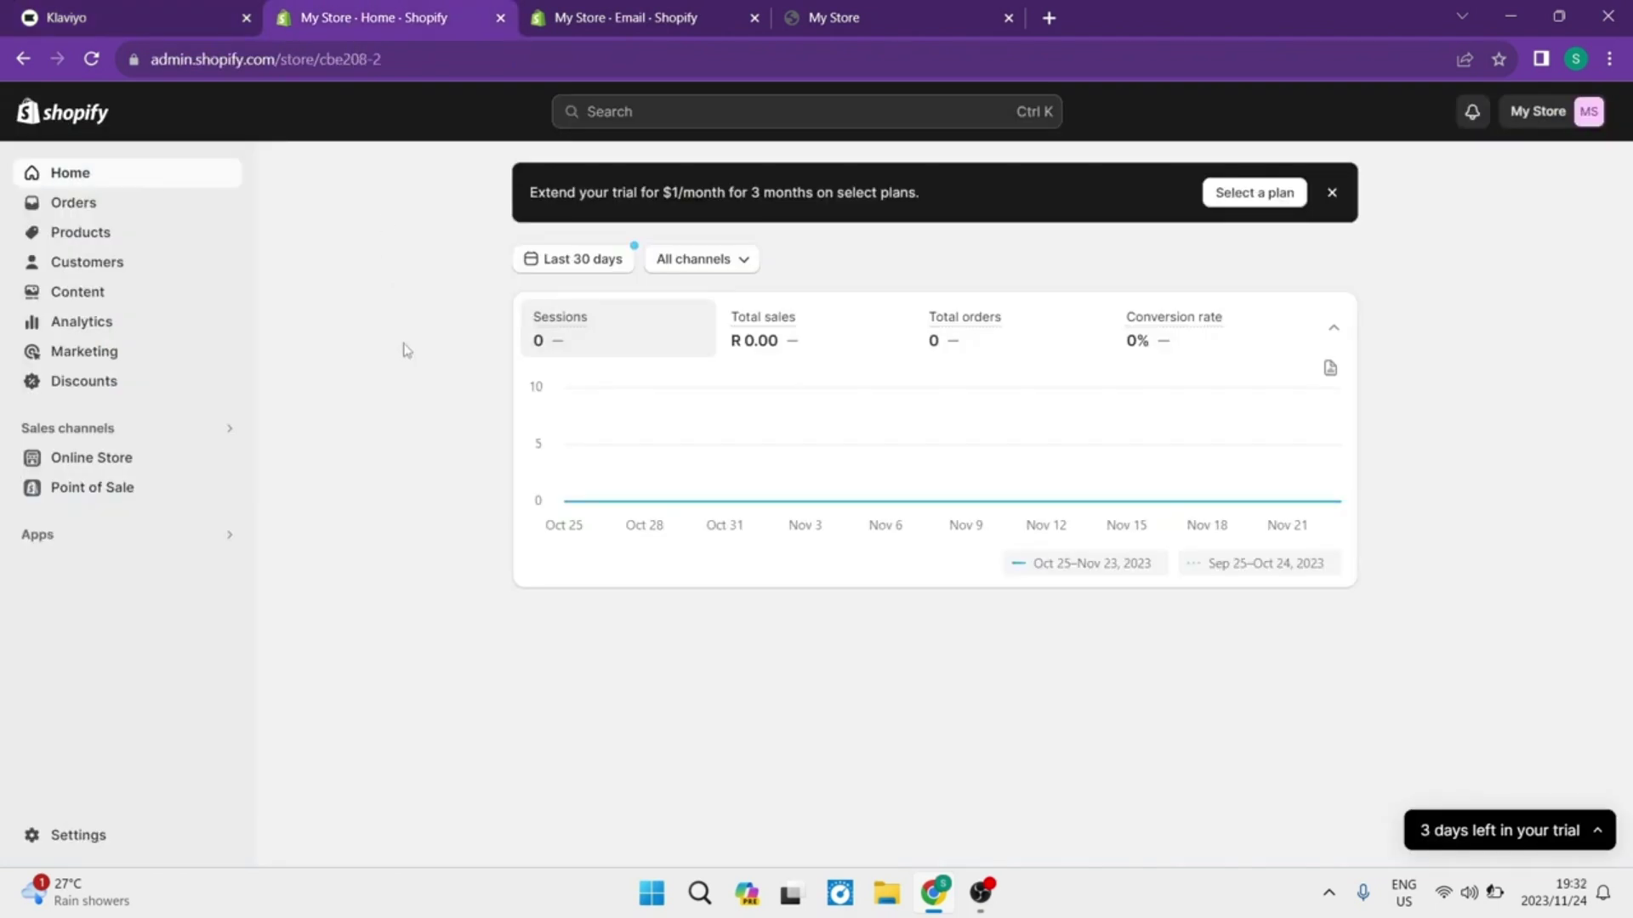
click(94, 17)
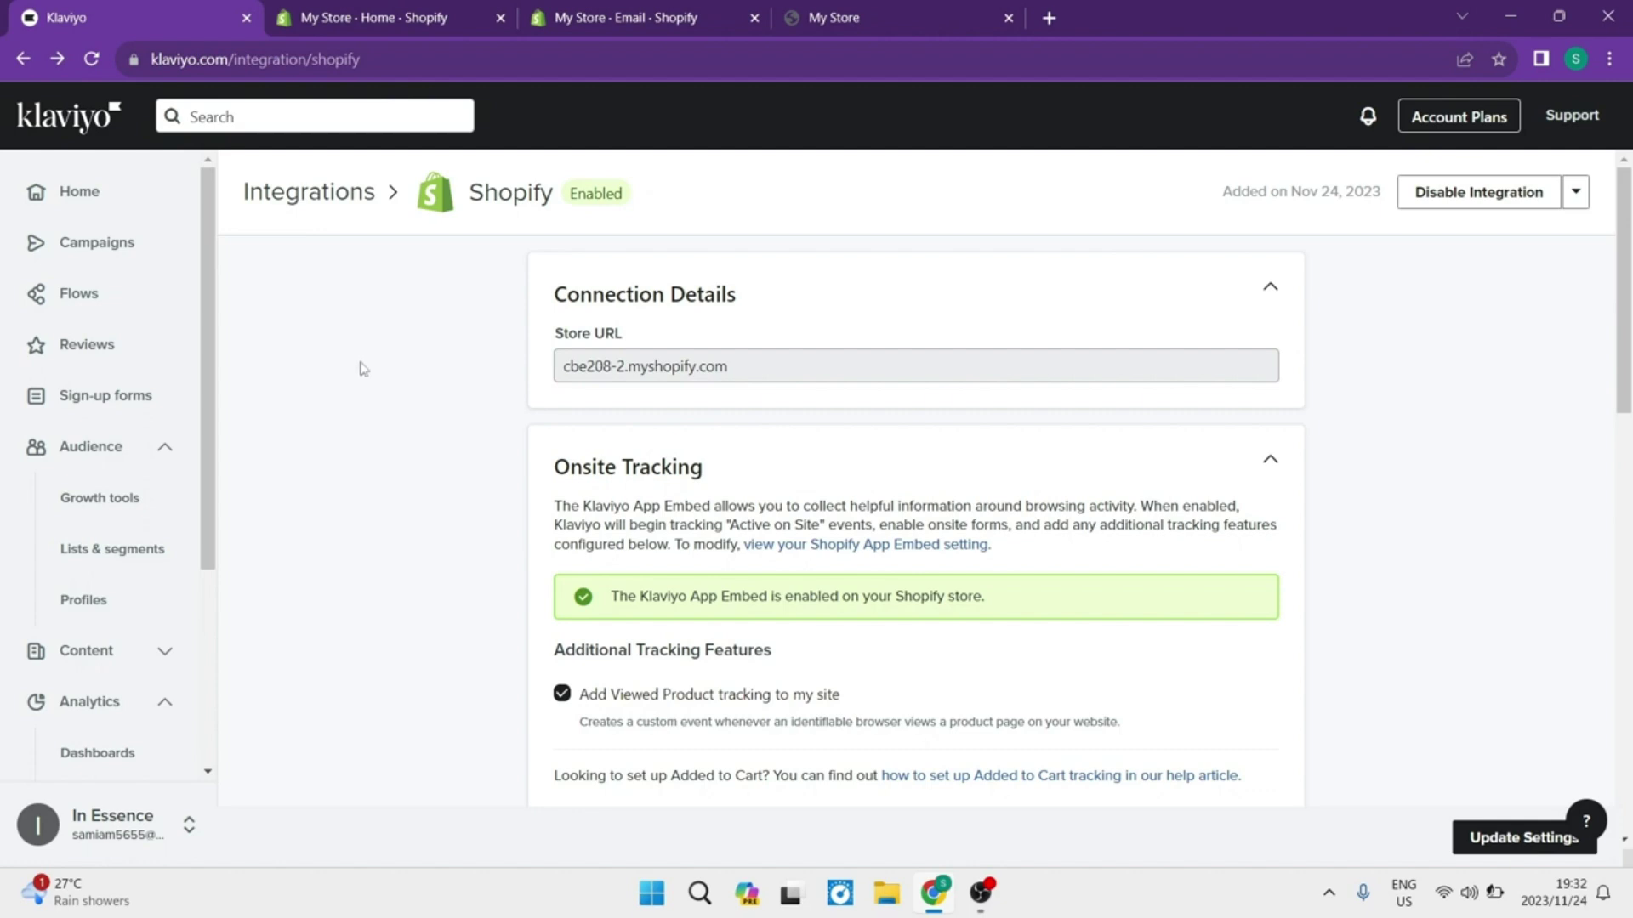
click(96, 451)
click(96, 451)
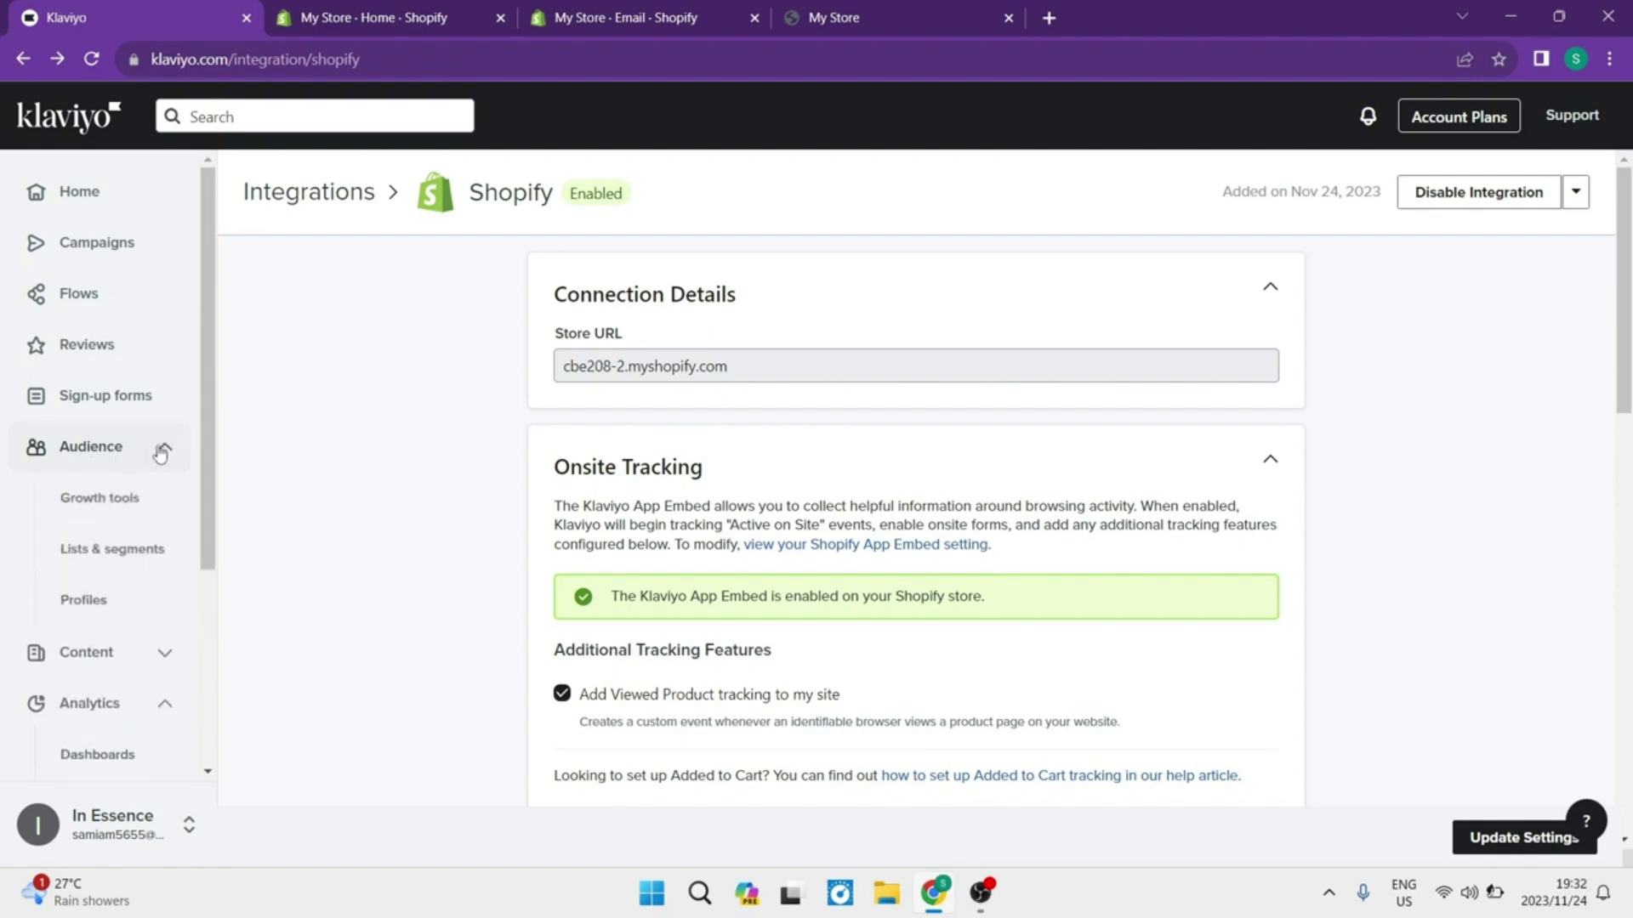
Filter Klaviyo's Lists & Segments to show only lists and open the Newsletter list
click(108, 549)
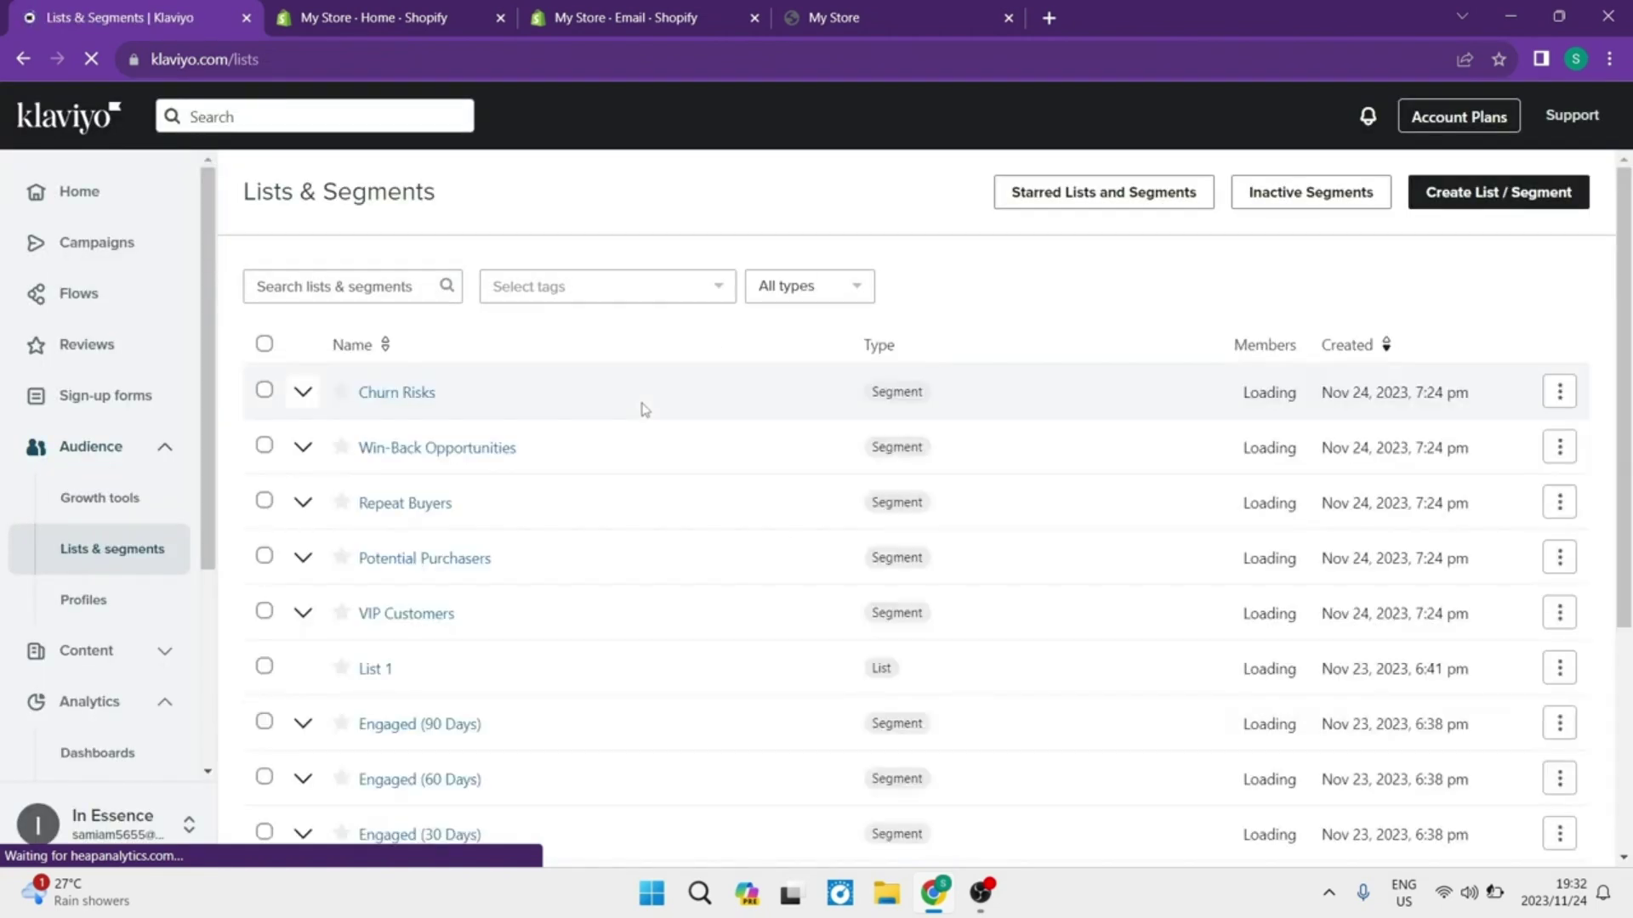
click(805, 297)
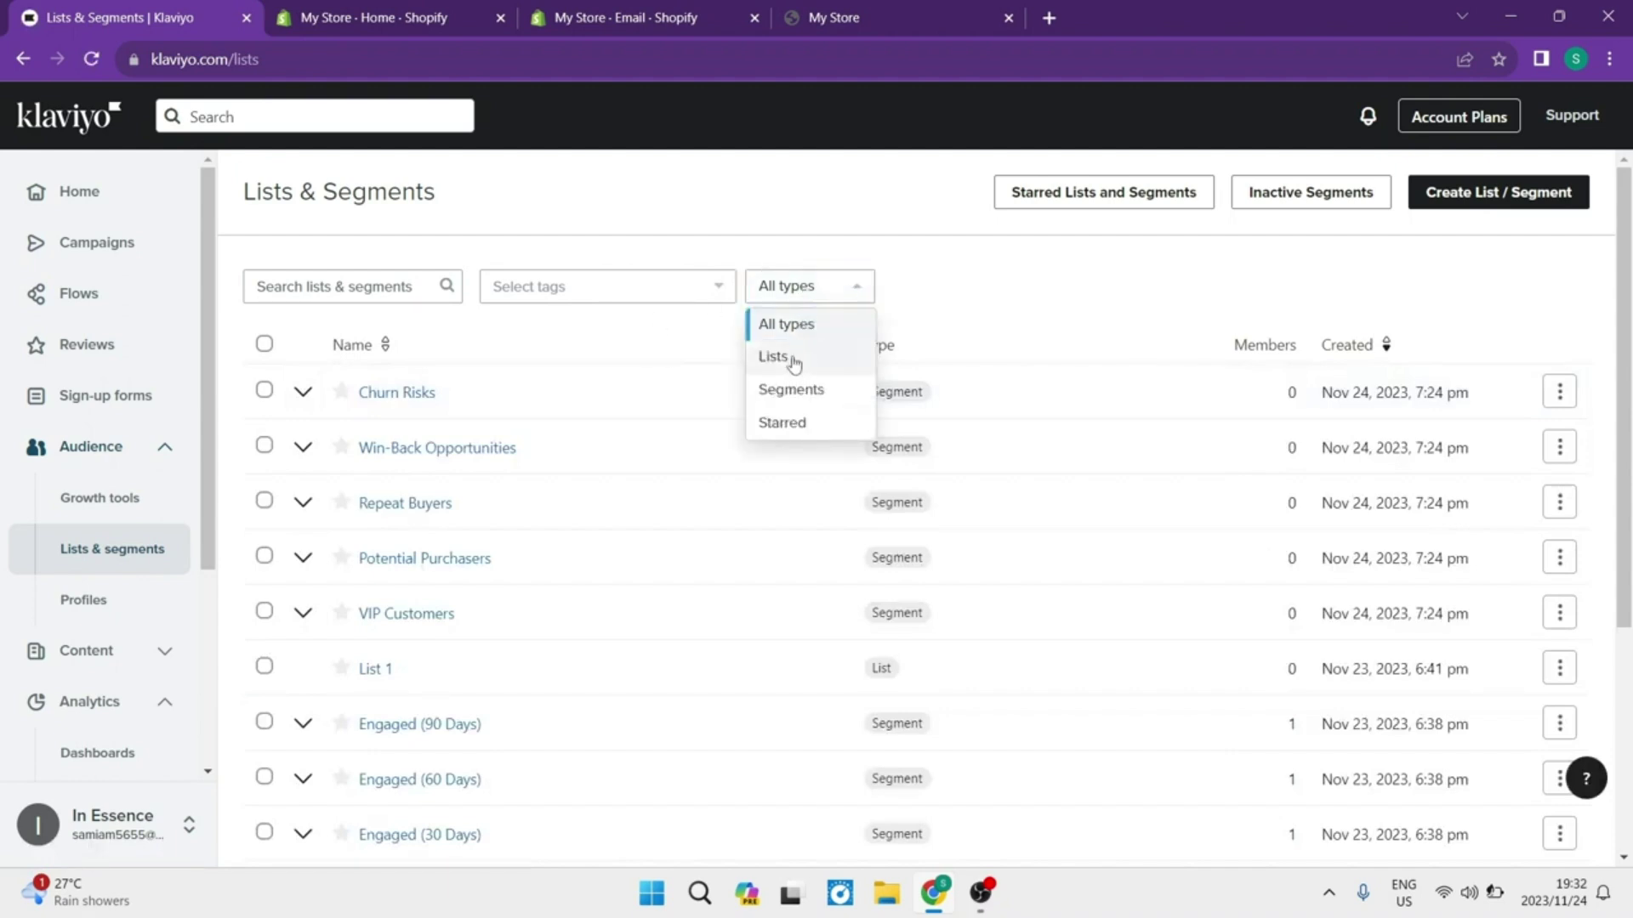
click(789, 355)
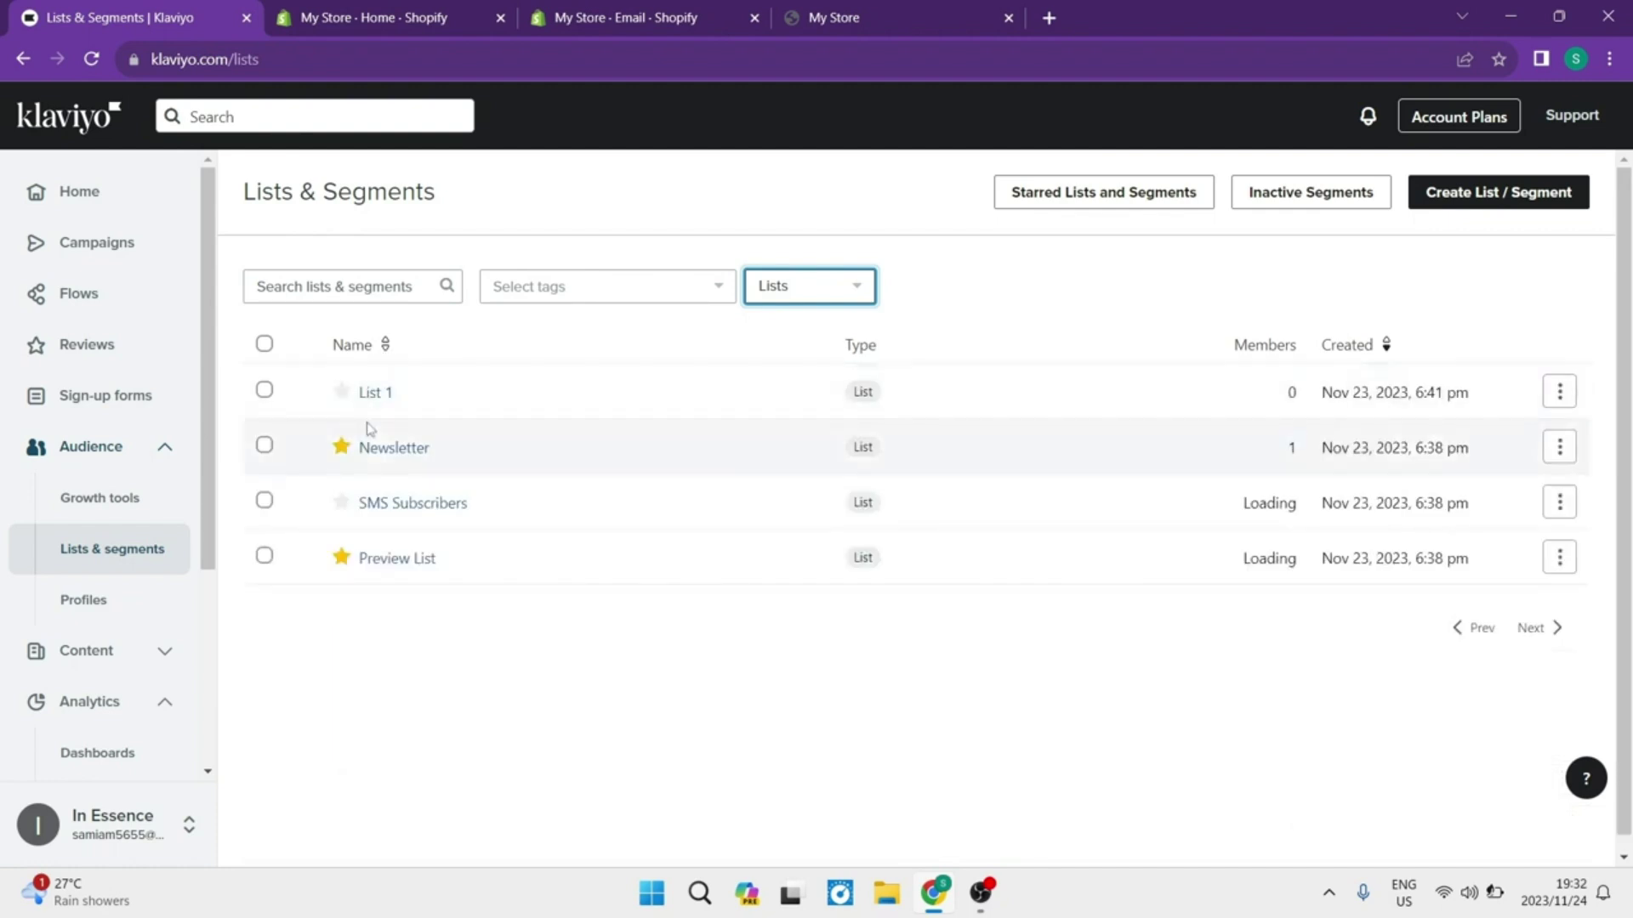
click(399, 453)
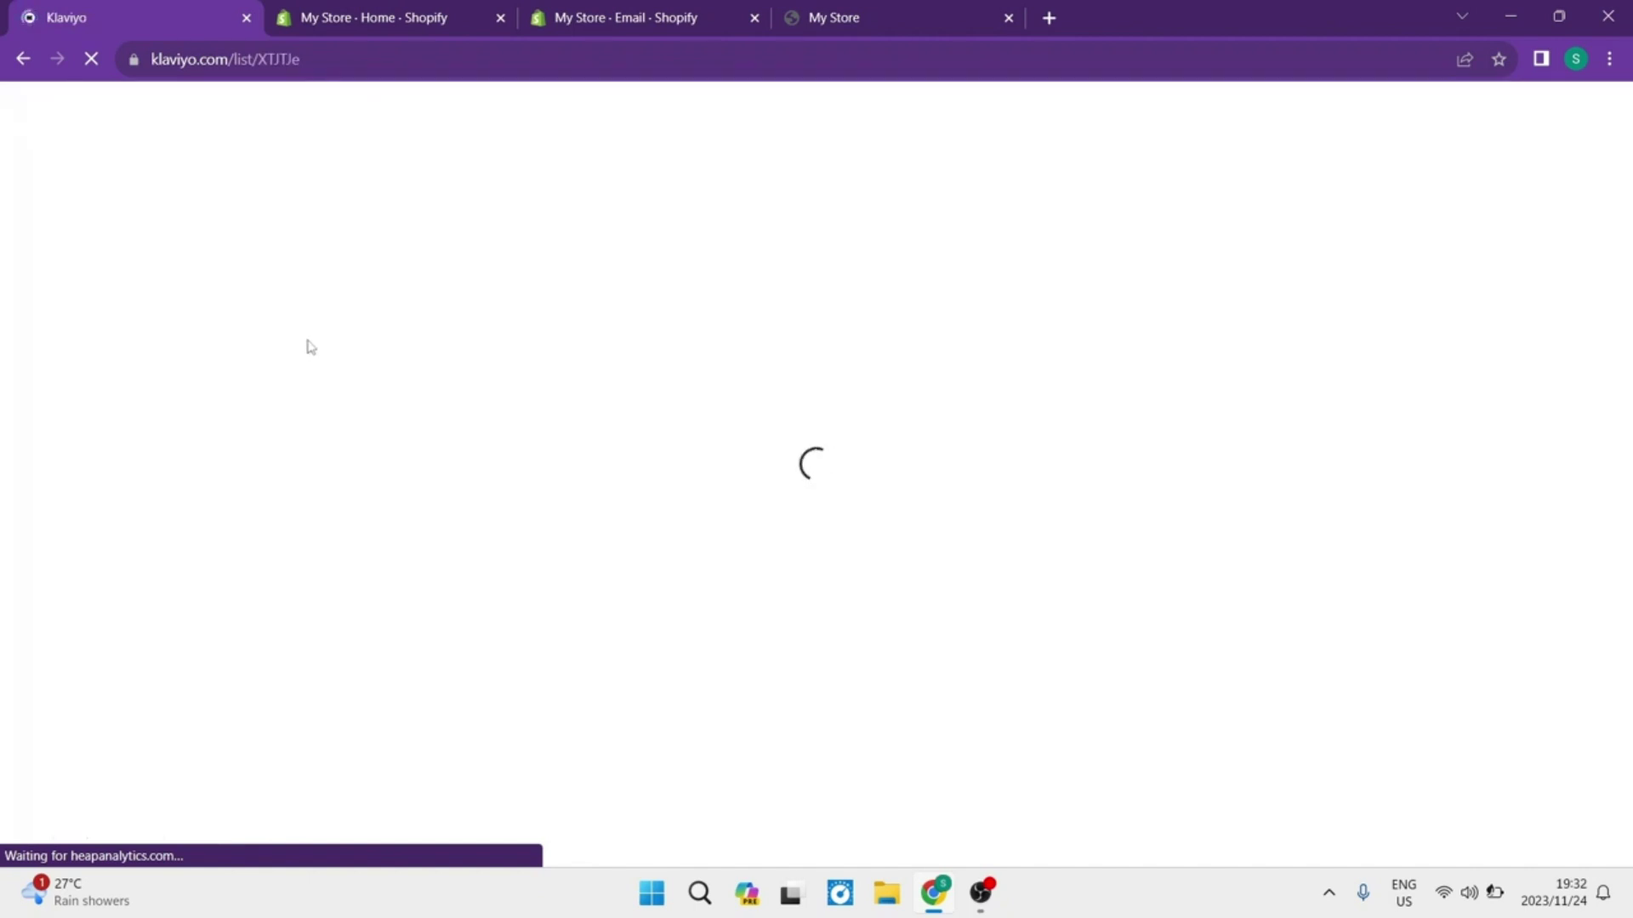
Choose Single opt-in as the opt-in process in the Newsletter list's Consent settings
click(387, 286)
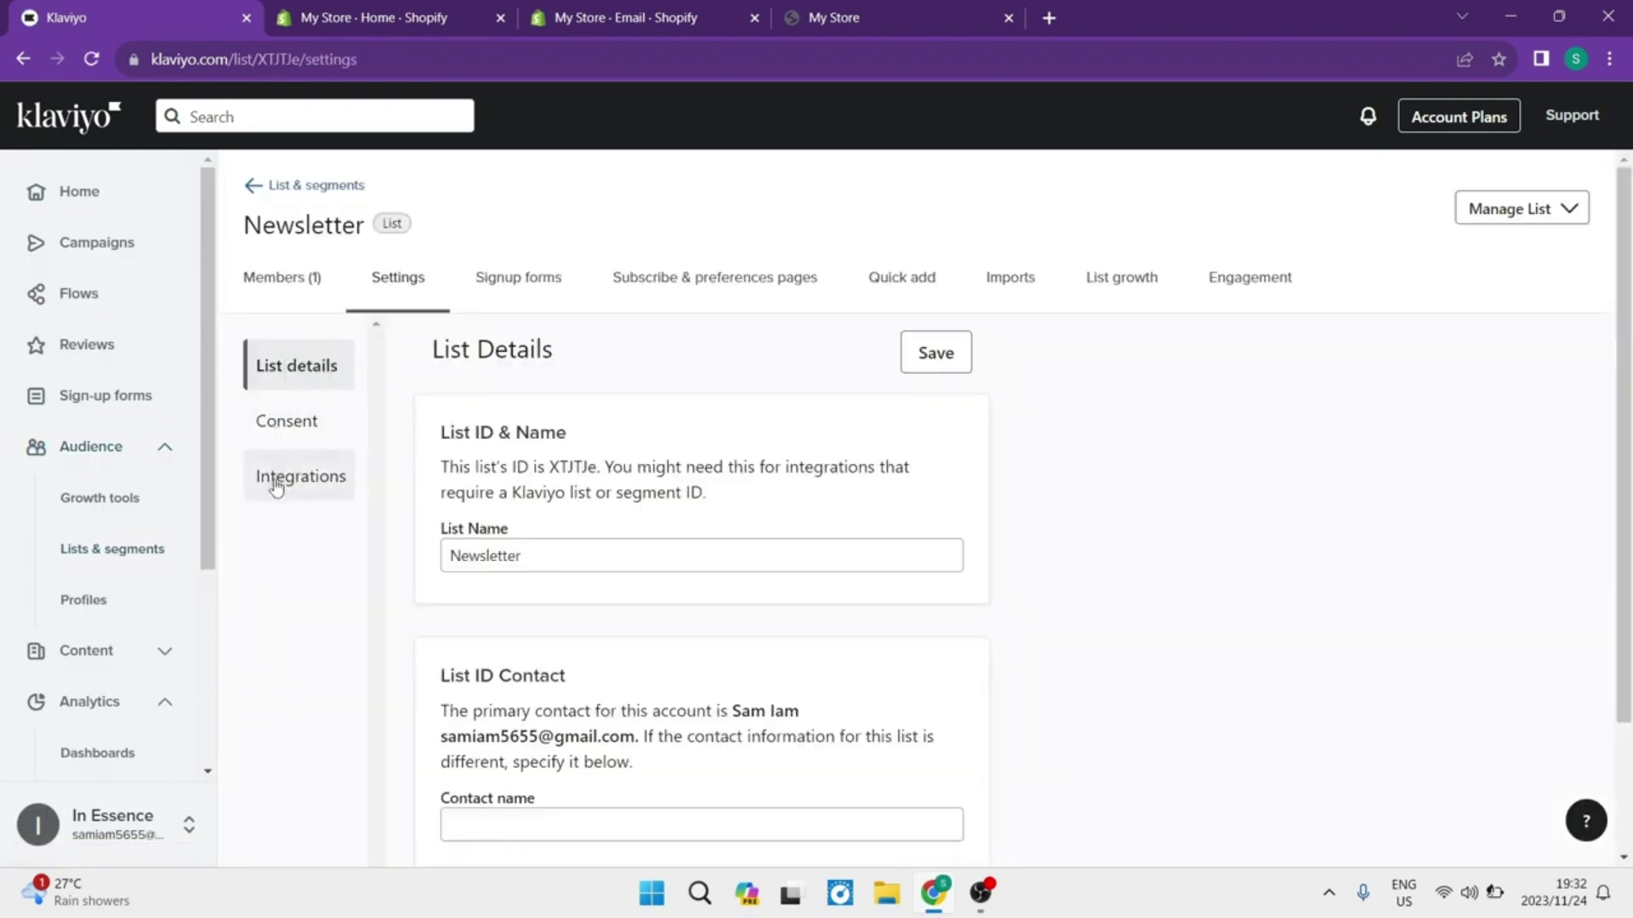
click(282, 423)
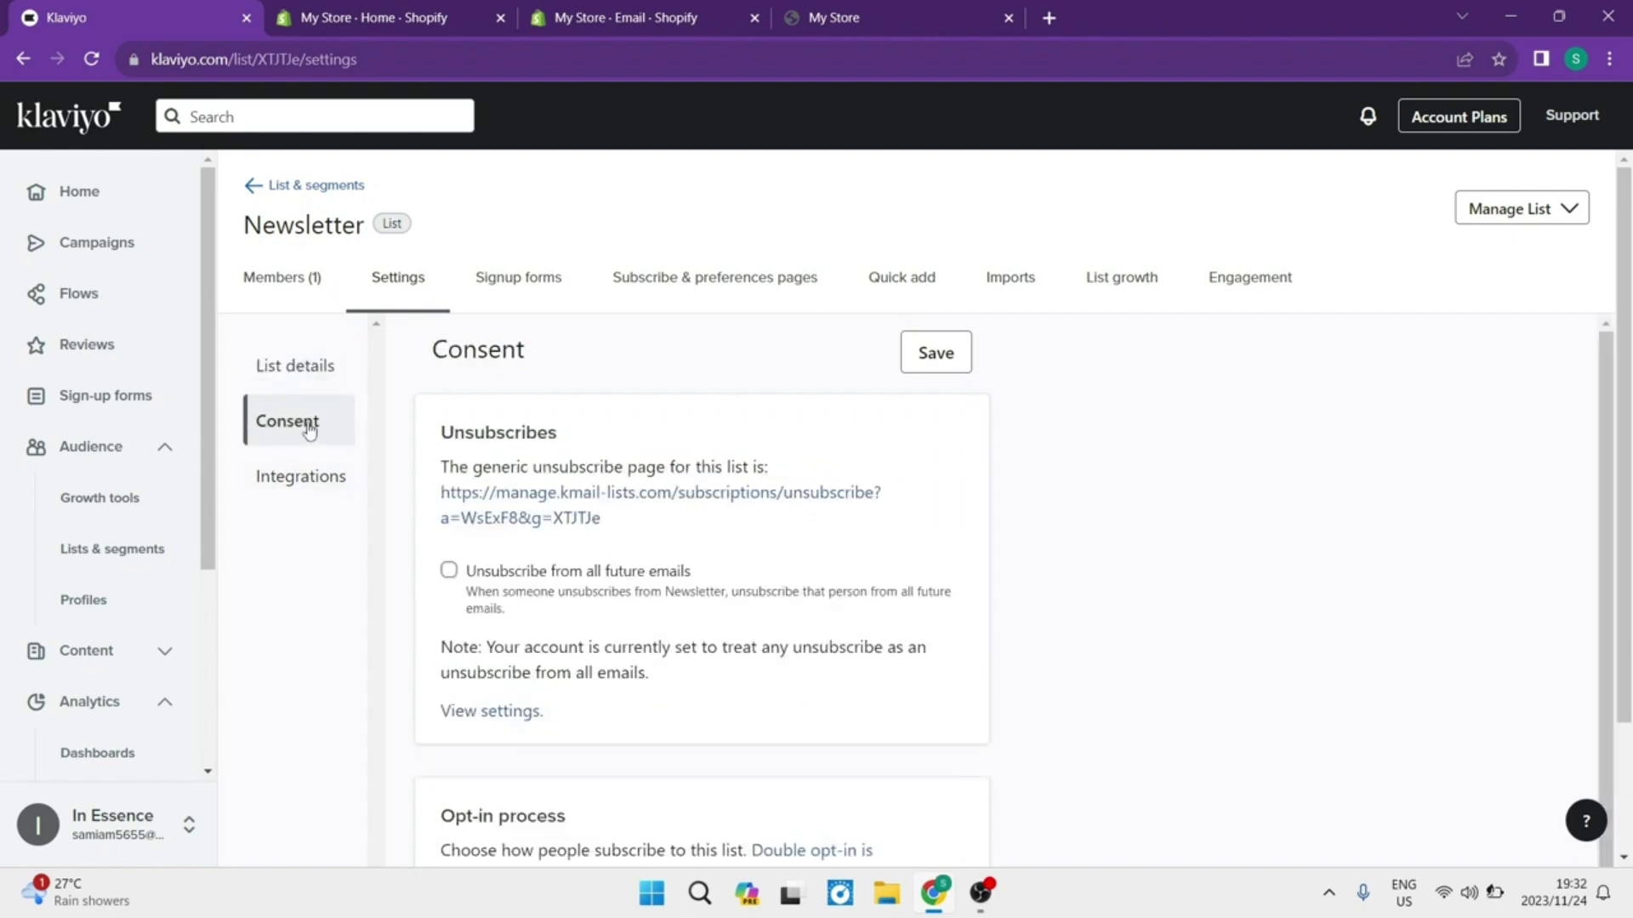
scroll(510, 493, down, 3)
scroll(519, 510, down, 1)
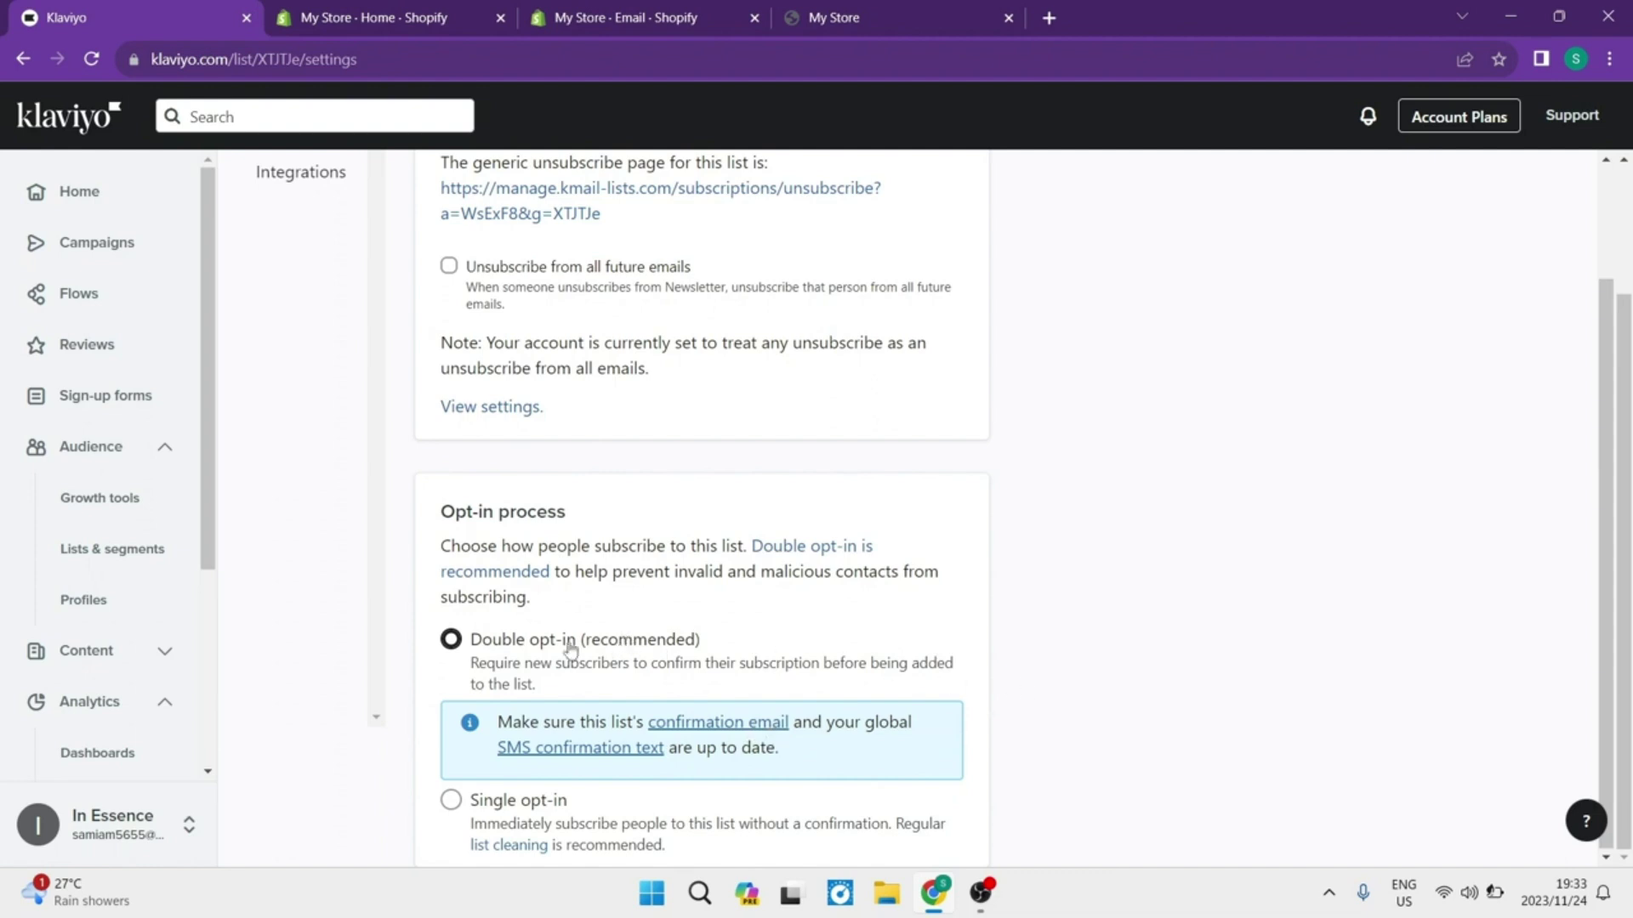
click(451, 639)
click(450, 801)
scroll(234, 618, up, 2)
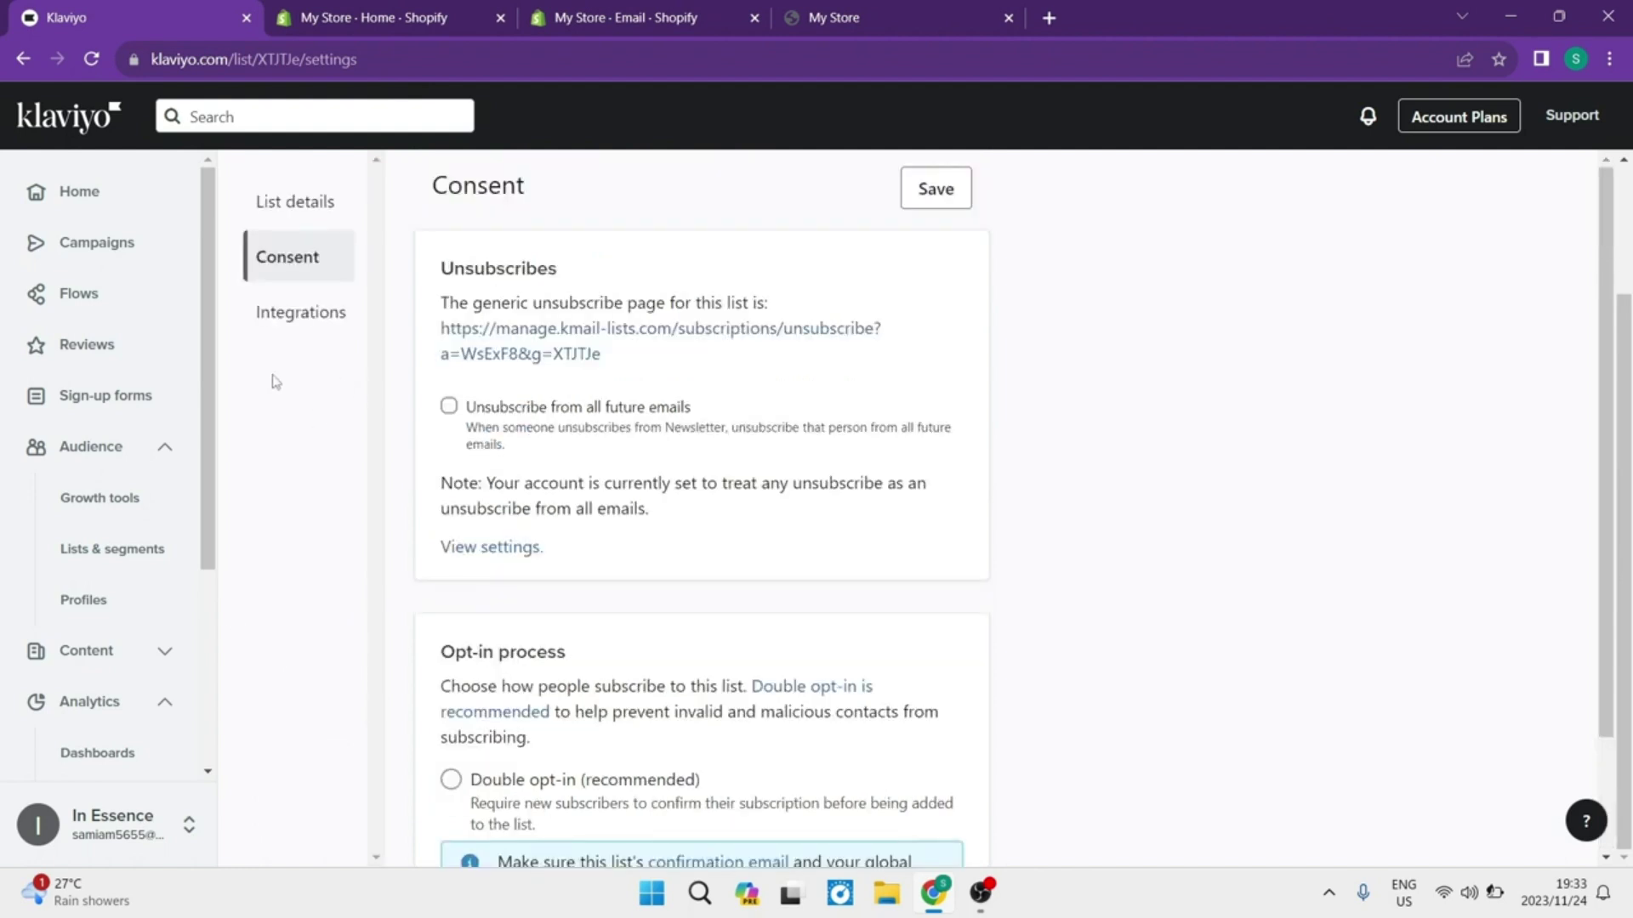
scroll(320, 514, down, 2)
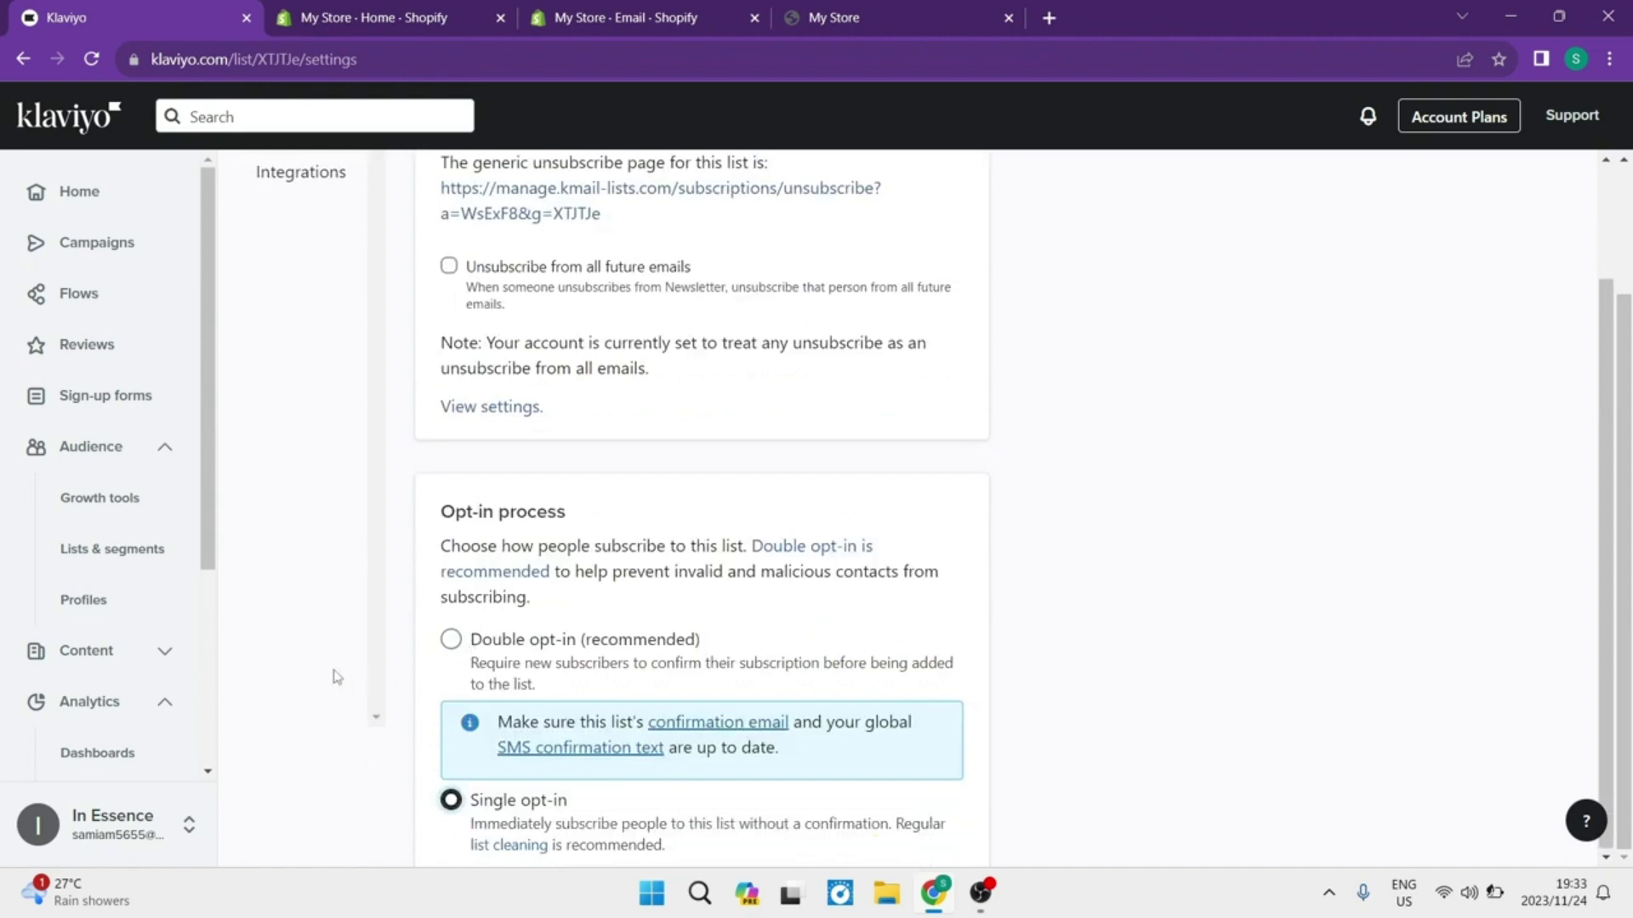
scroll(297, 596, up, 4)
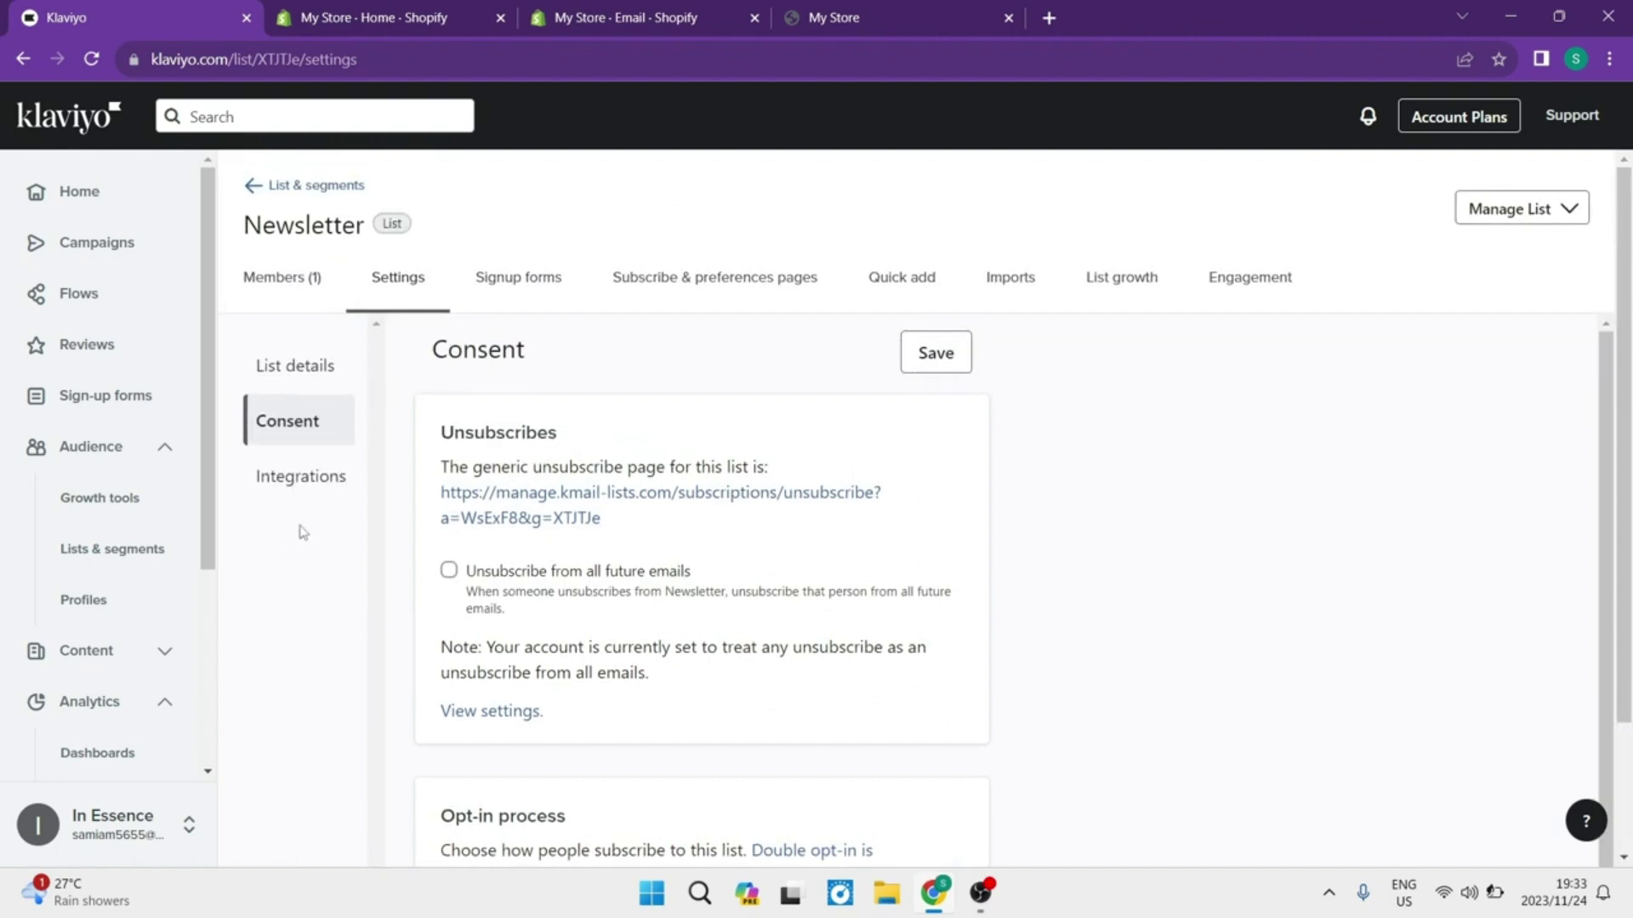
key(ctrl+Tab)
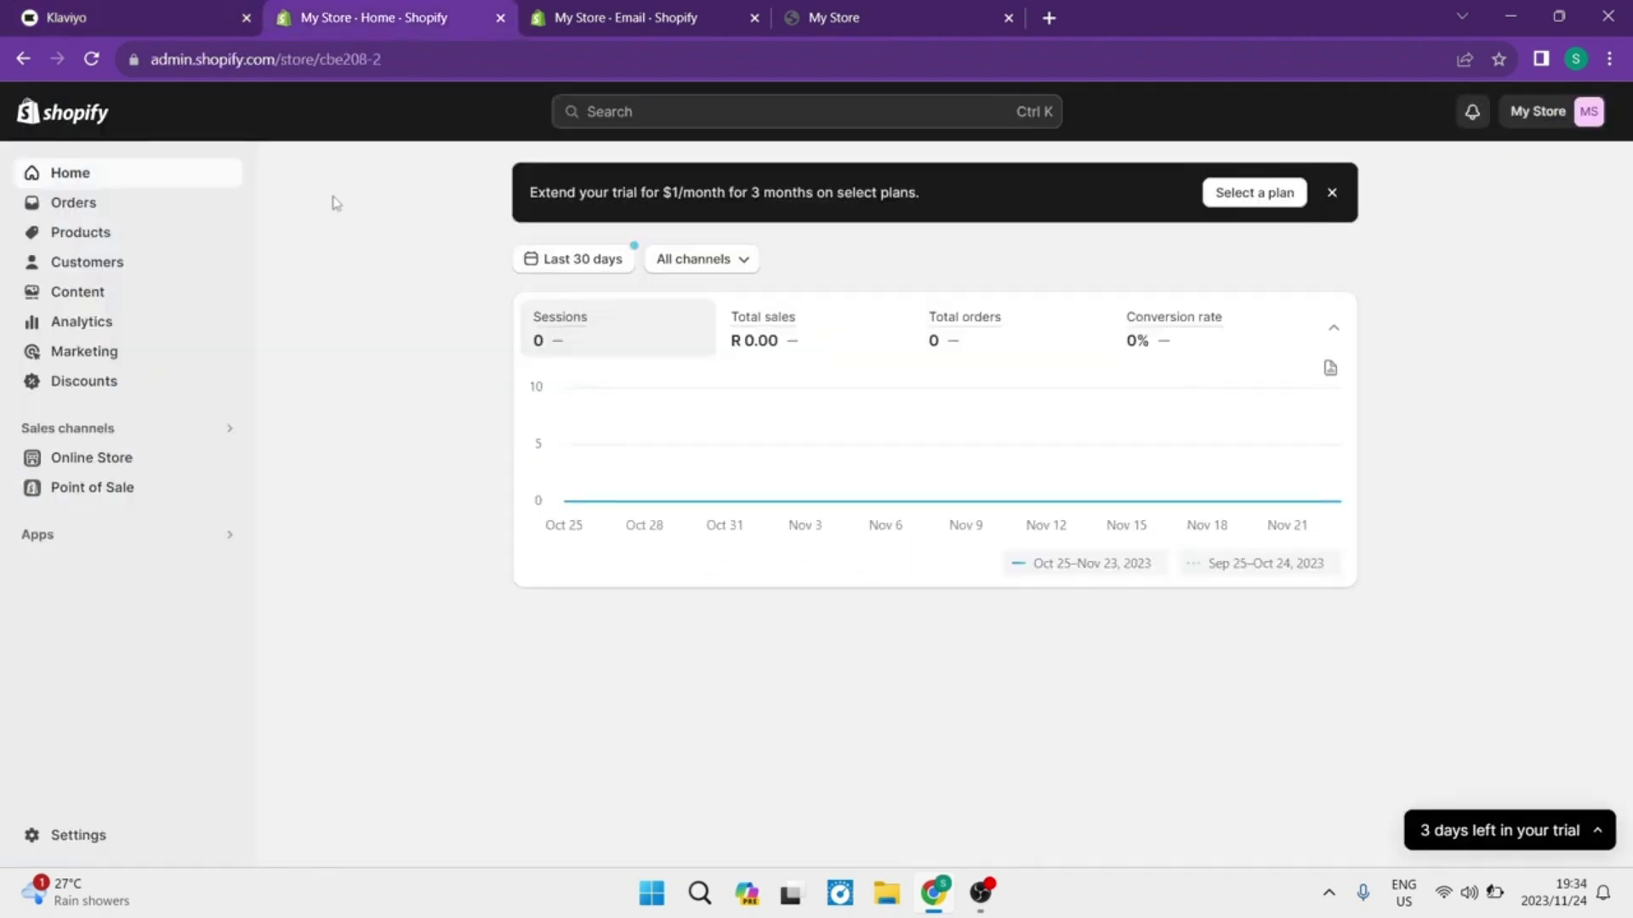
key(ctrl+shift+Tab)
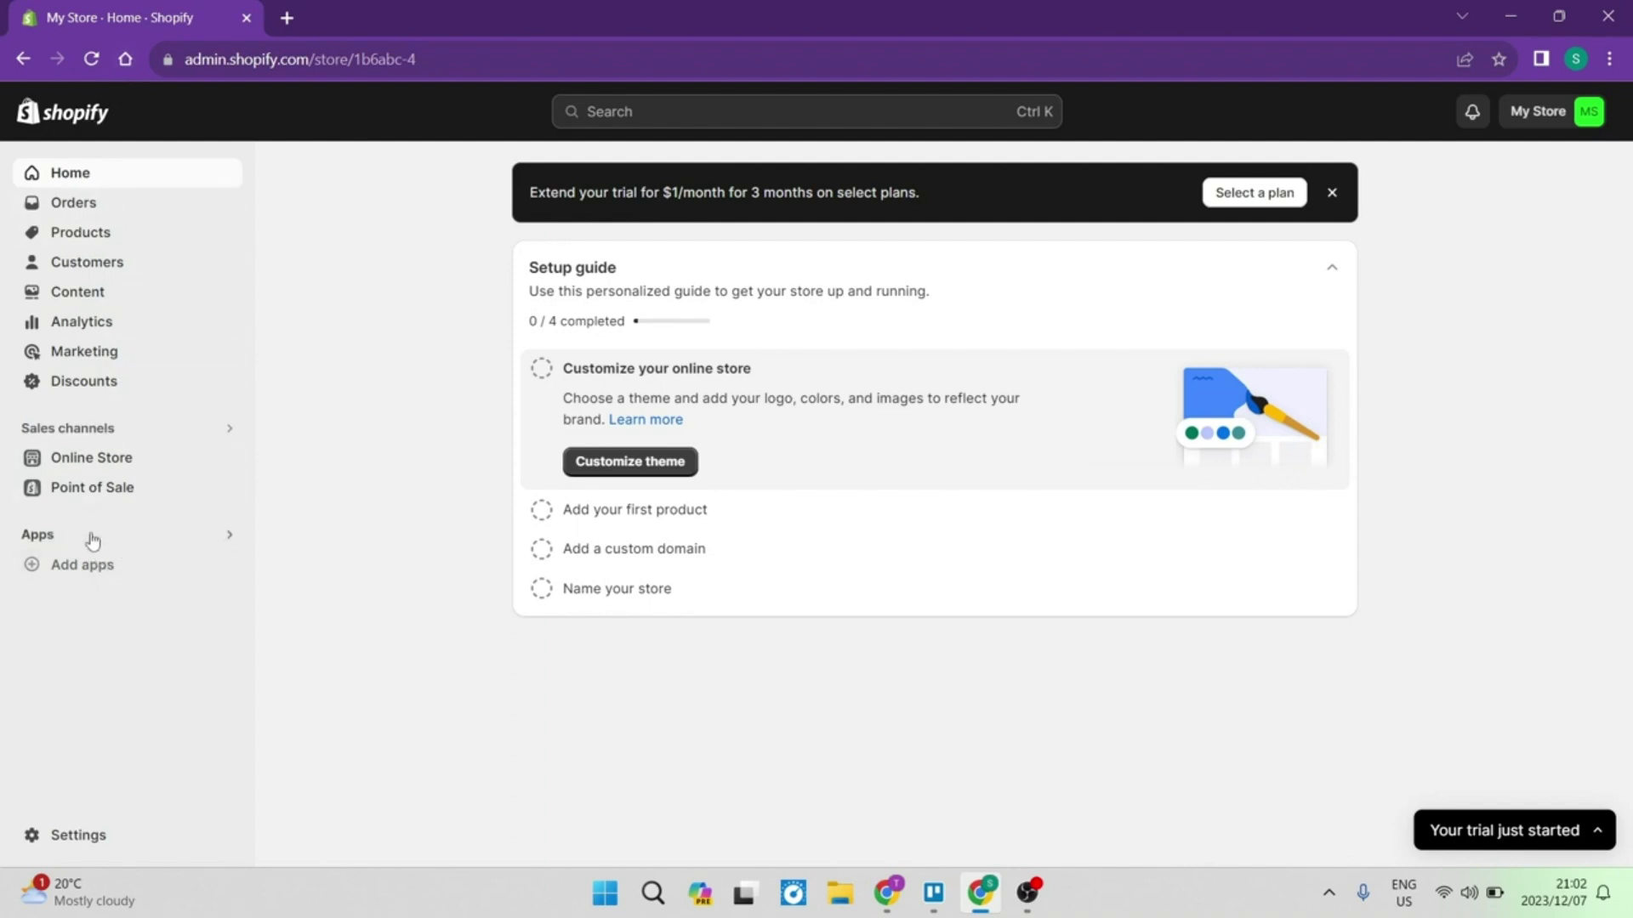
Search the Shopify App Store for "facebook" and open the Facebook & Instagram app by Meta
click(93, 541)
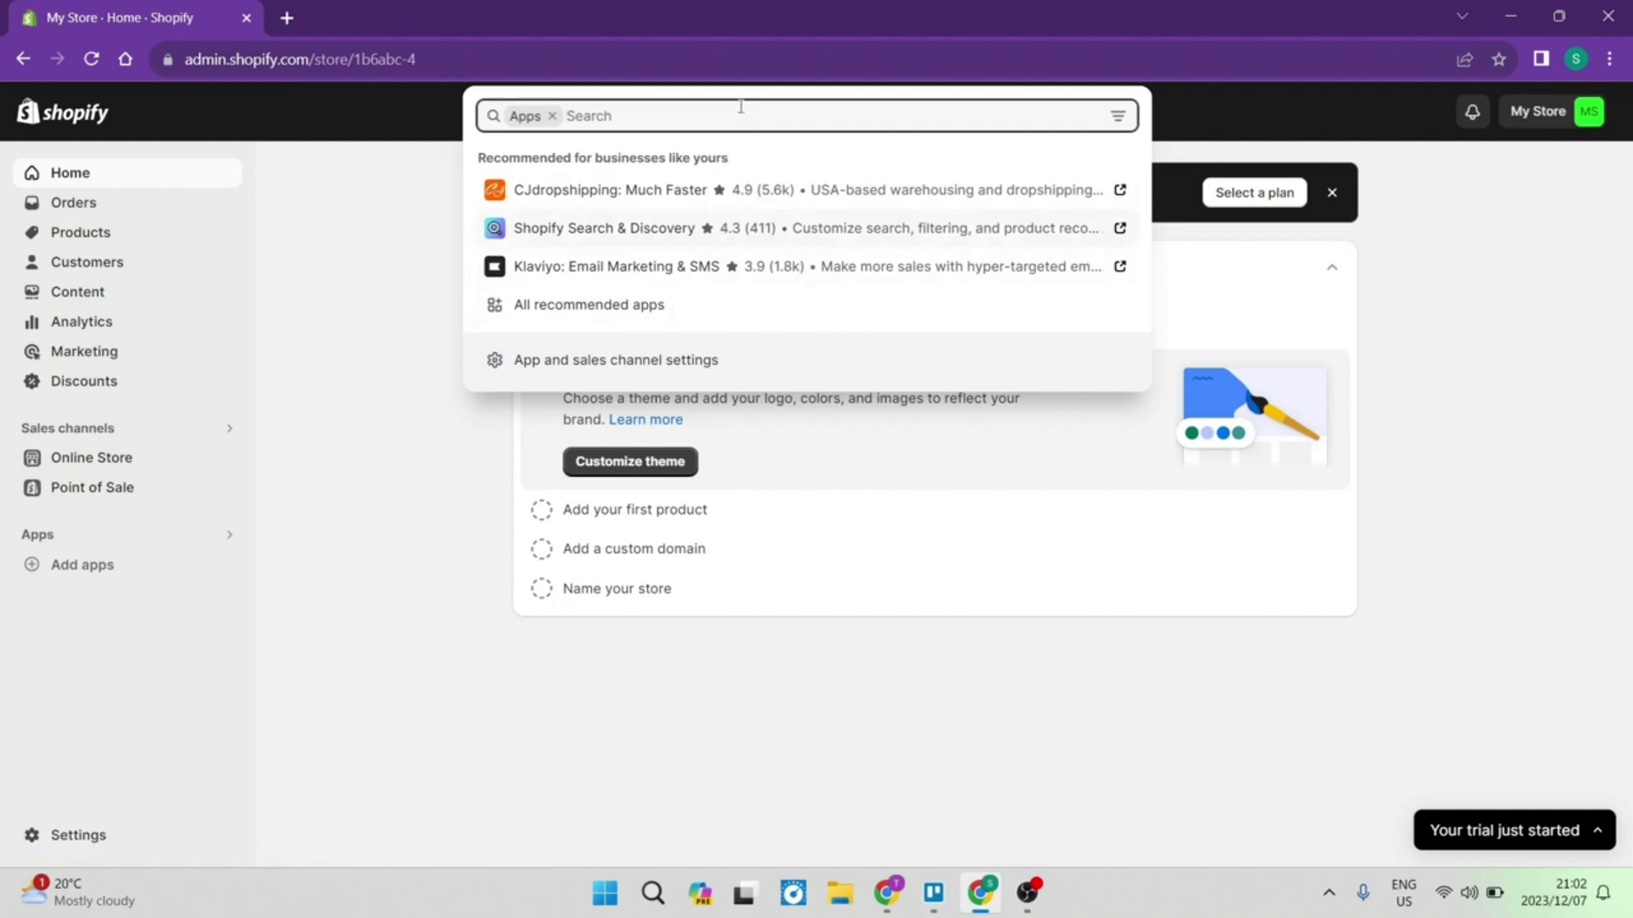
text(face)
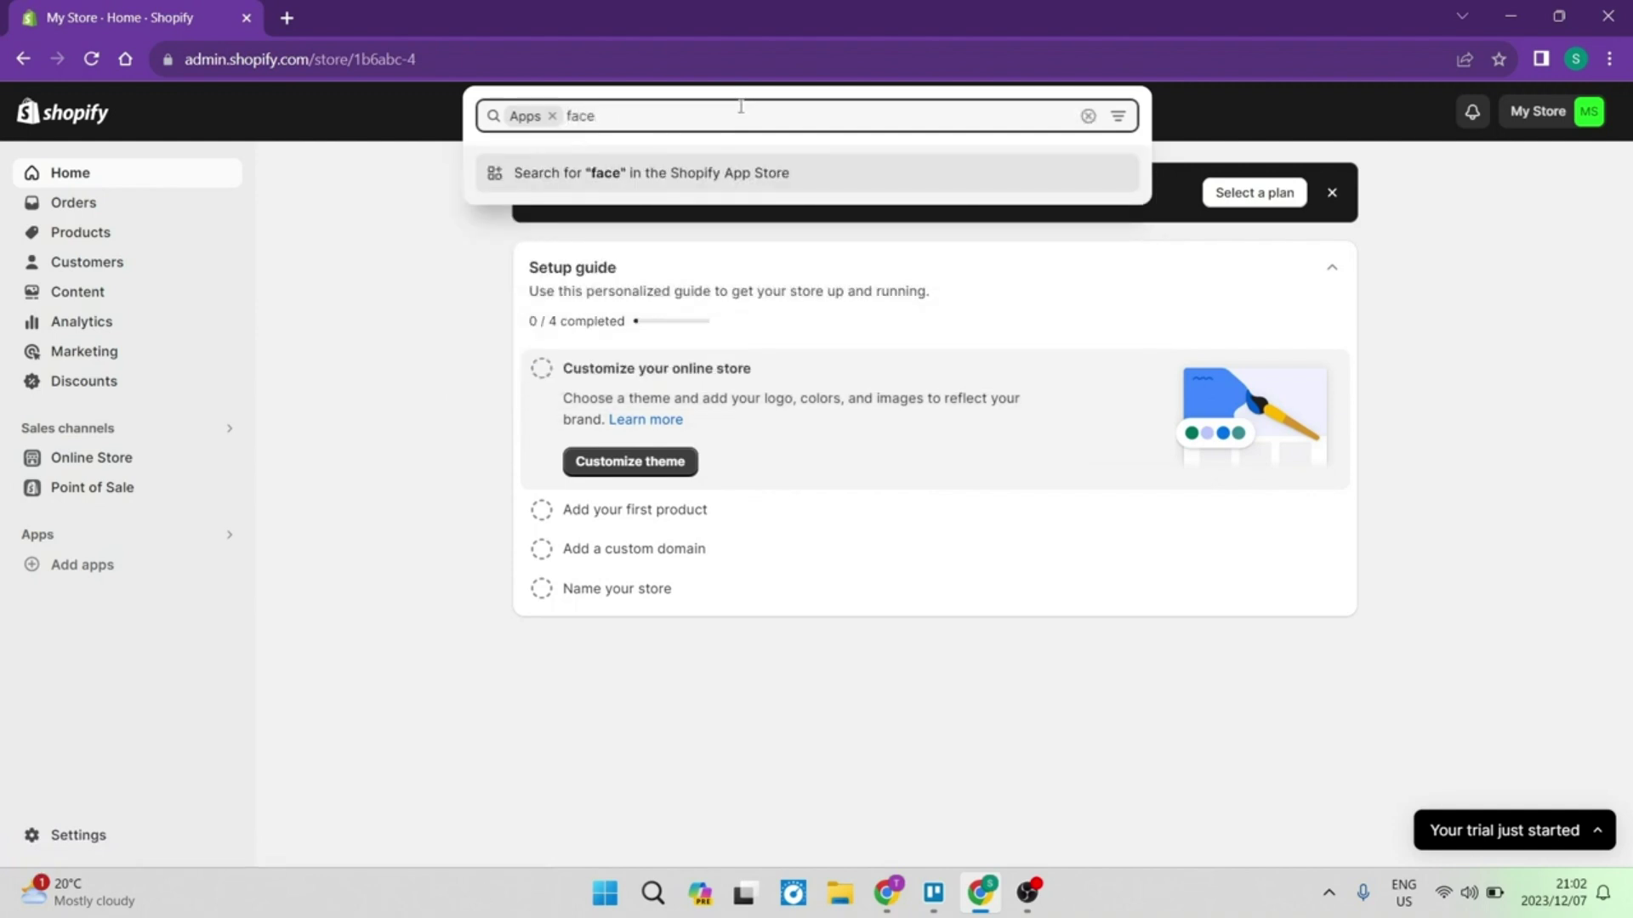
text(book)
key(Return)
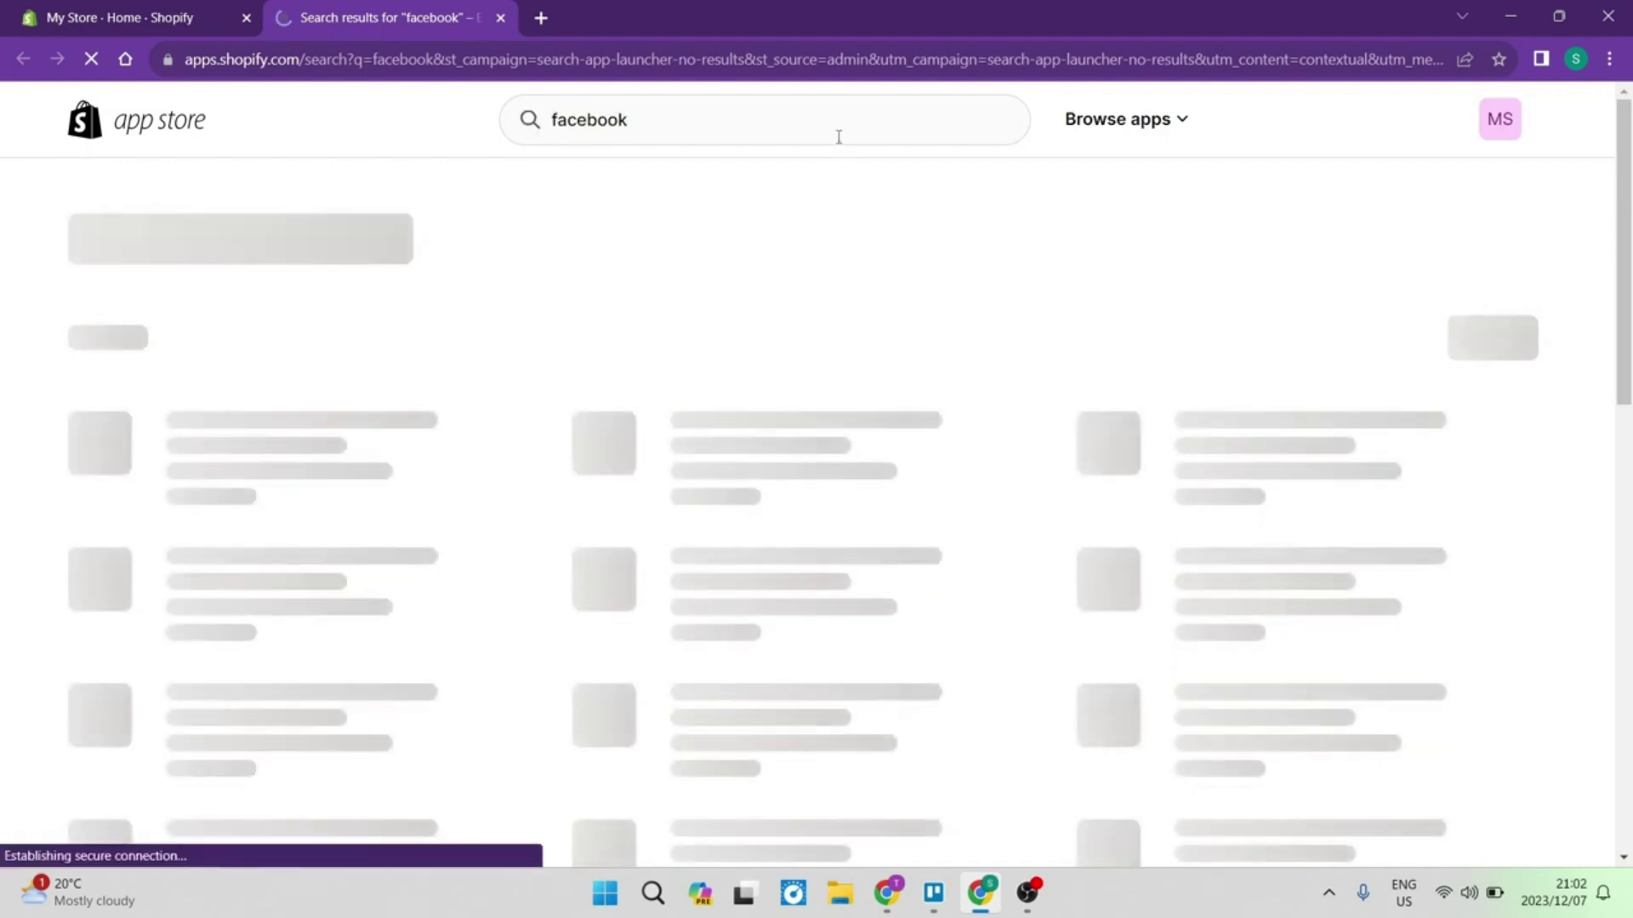
click(839, 137)
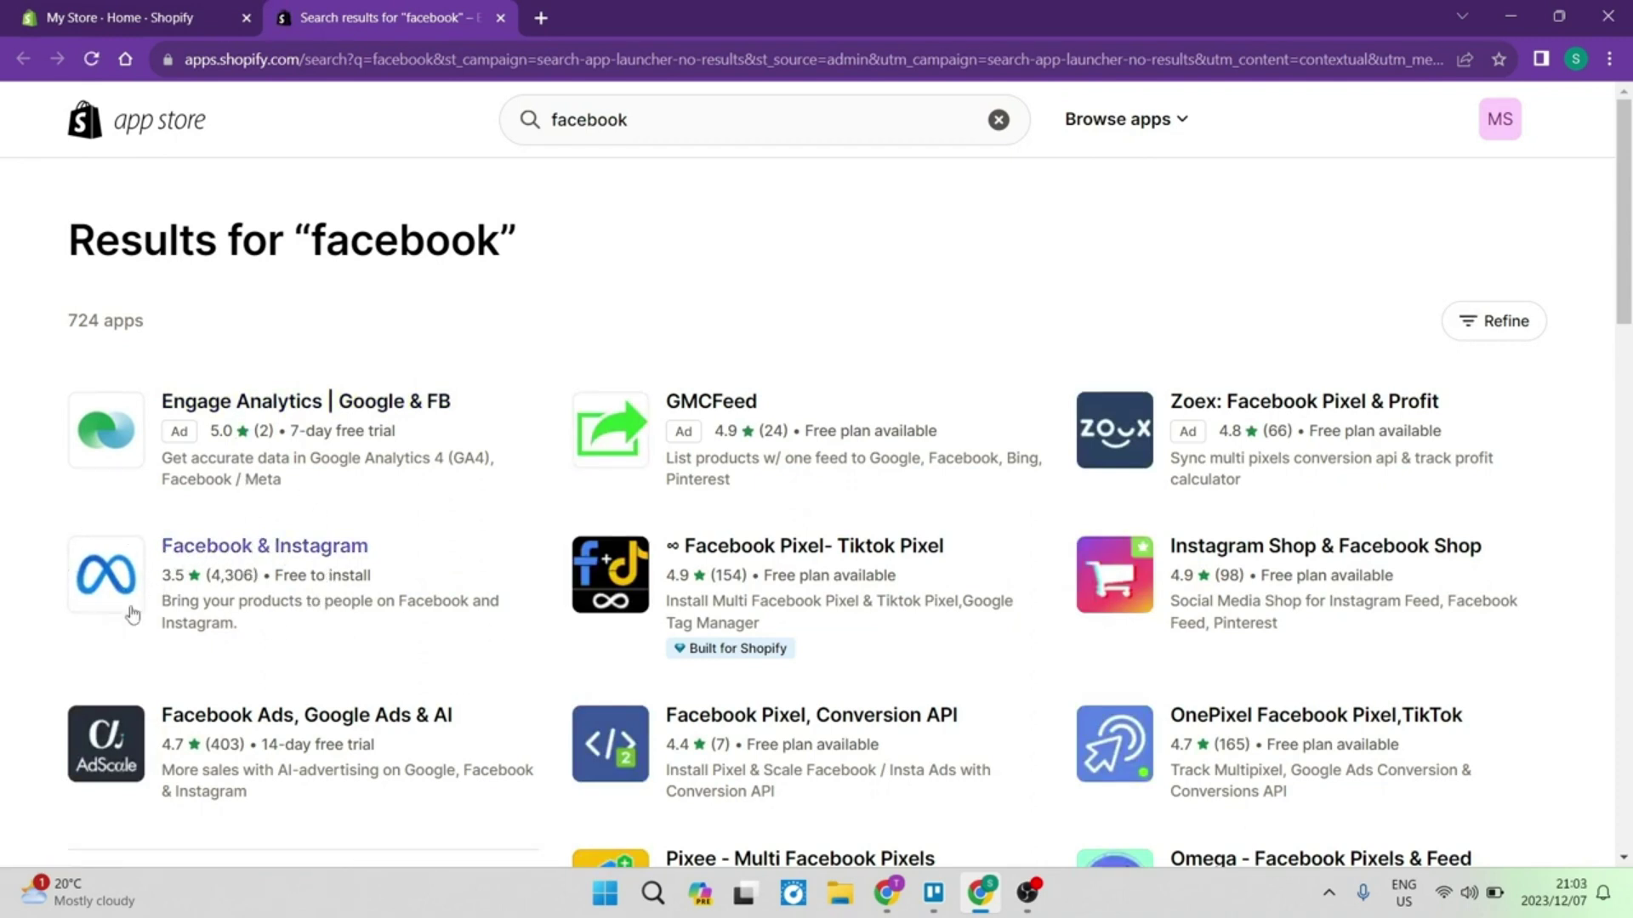
click(176, 549)
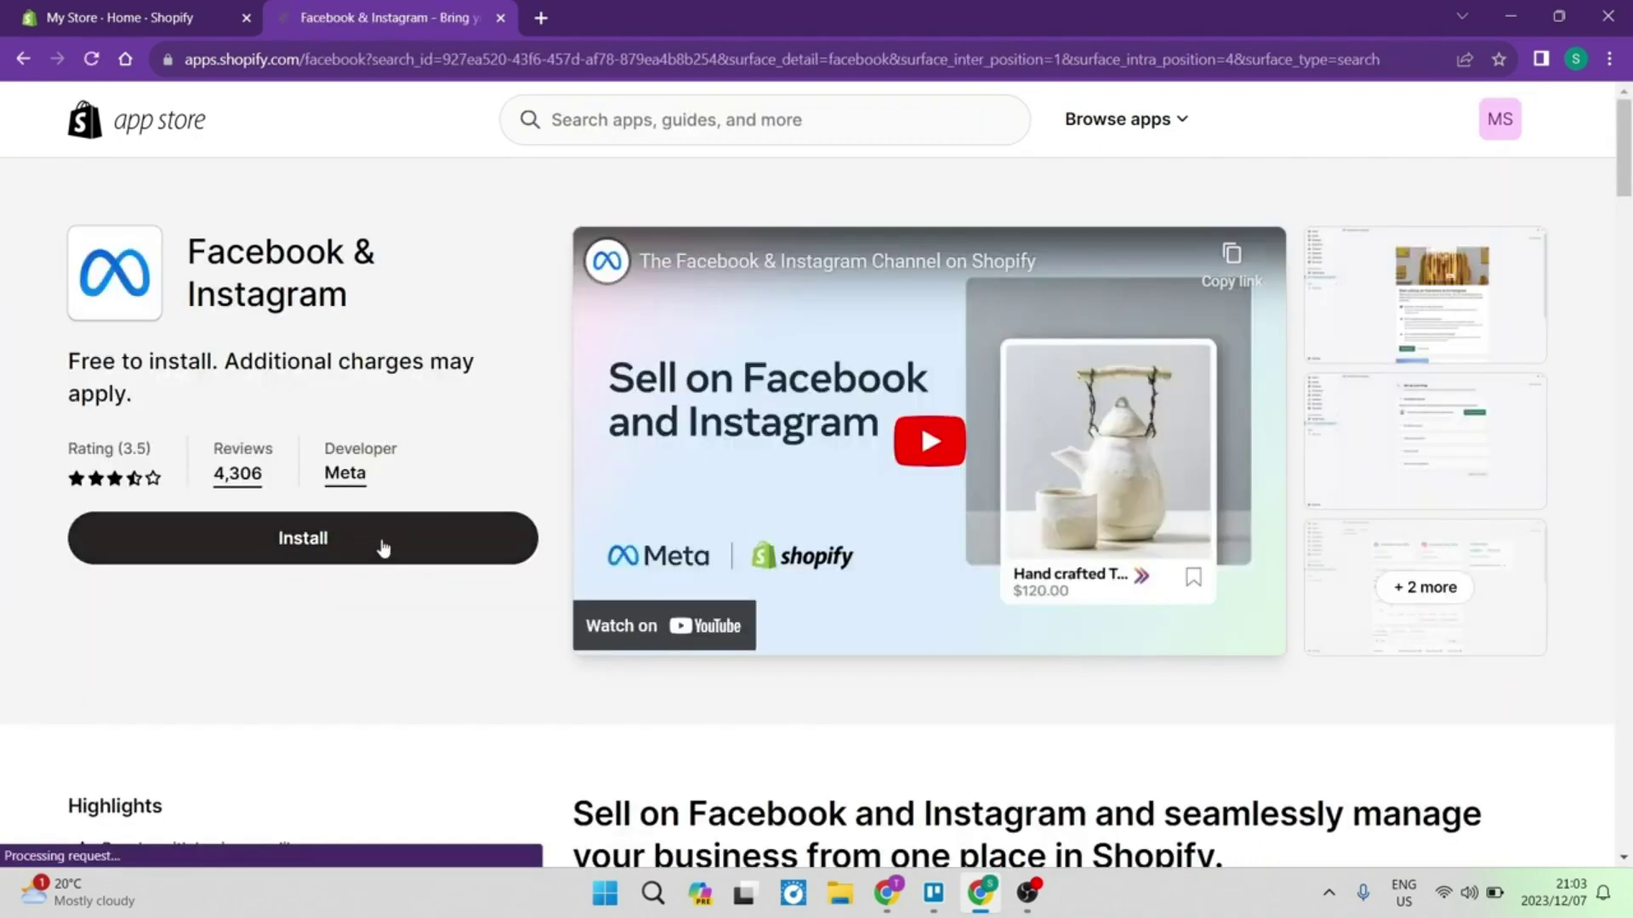
Install Facebook & Instagram as a sales channel on the store and start its Advantage+ catalogue ads setup
click(384, 549)
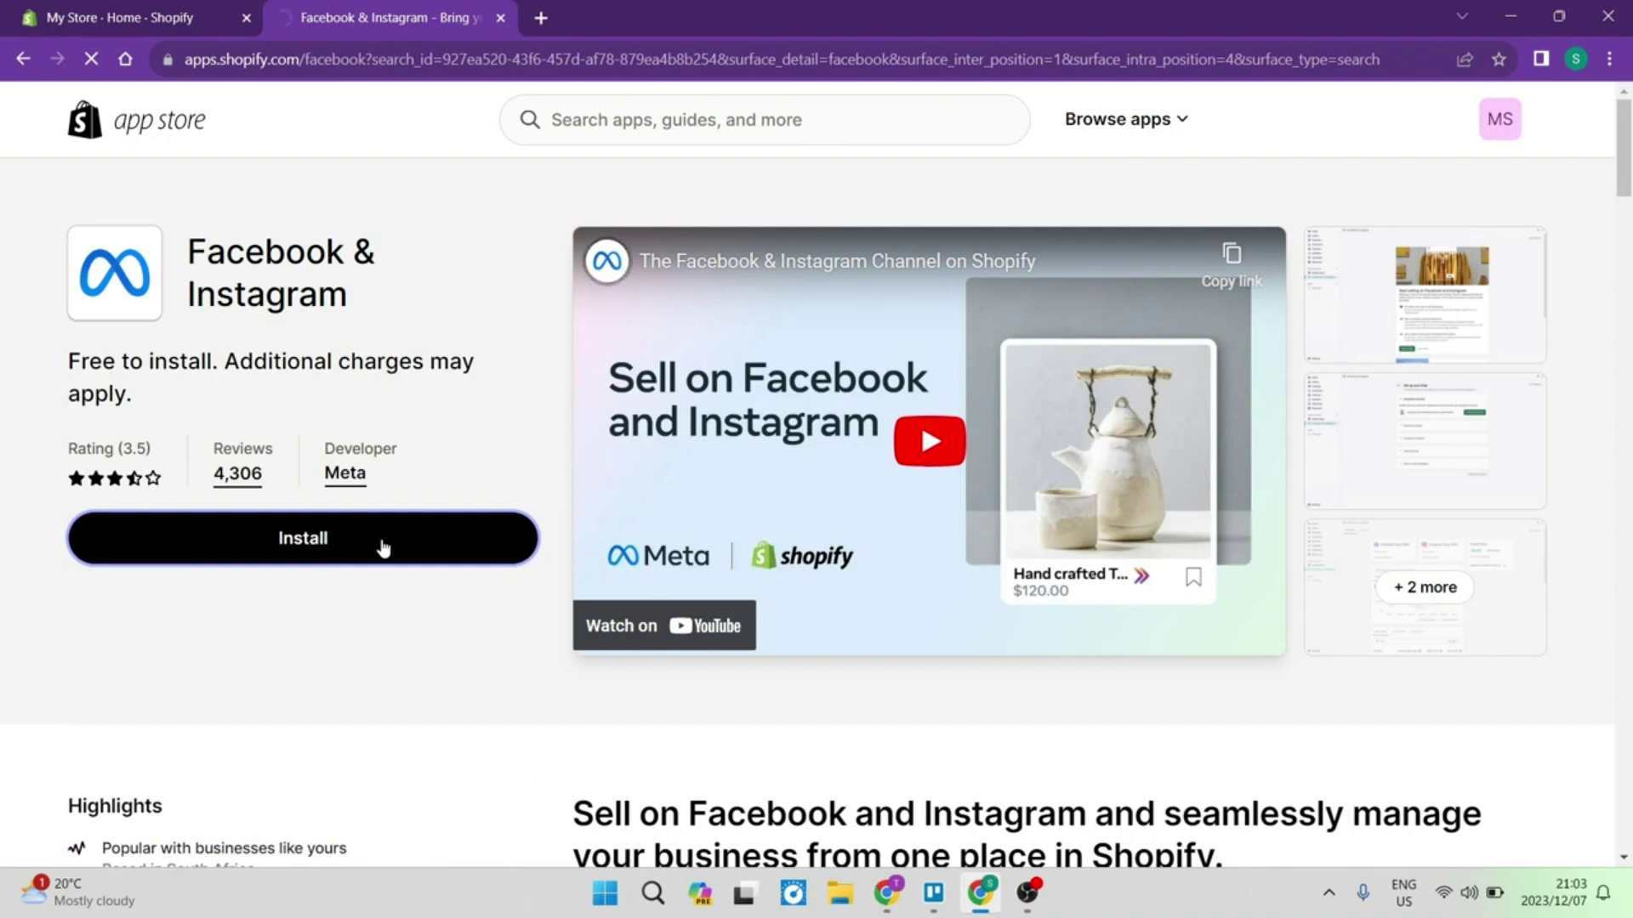
scroll(919, 601, down, 10)
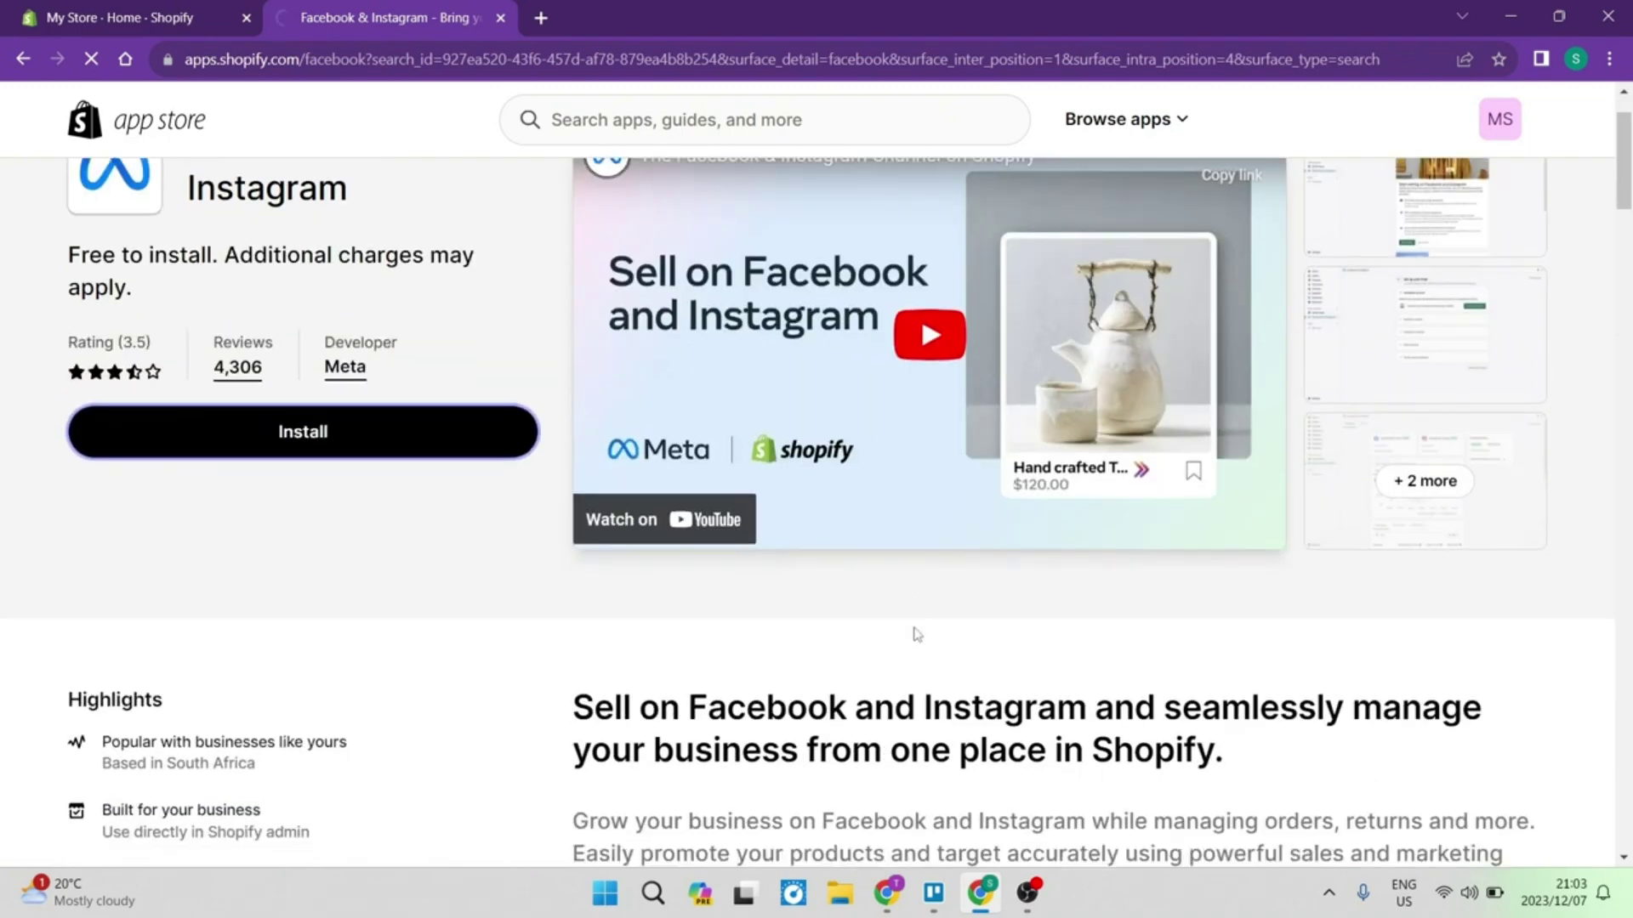
scroll(902, 636, down, 7)
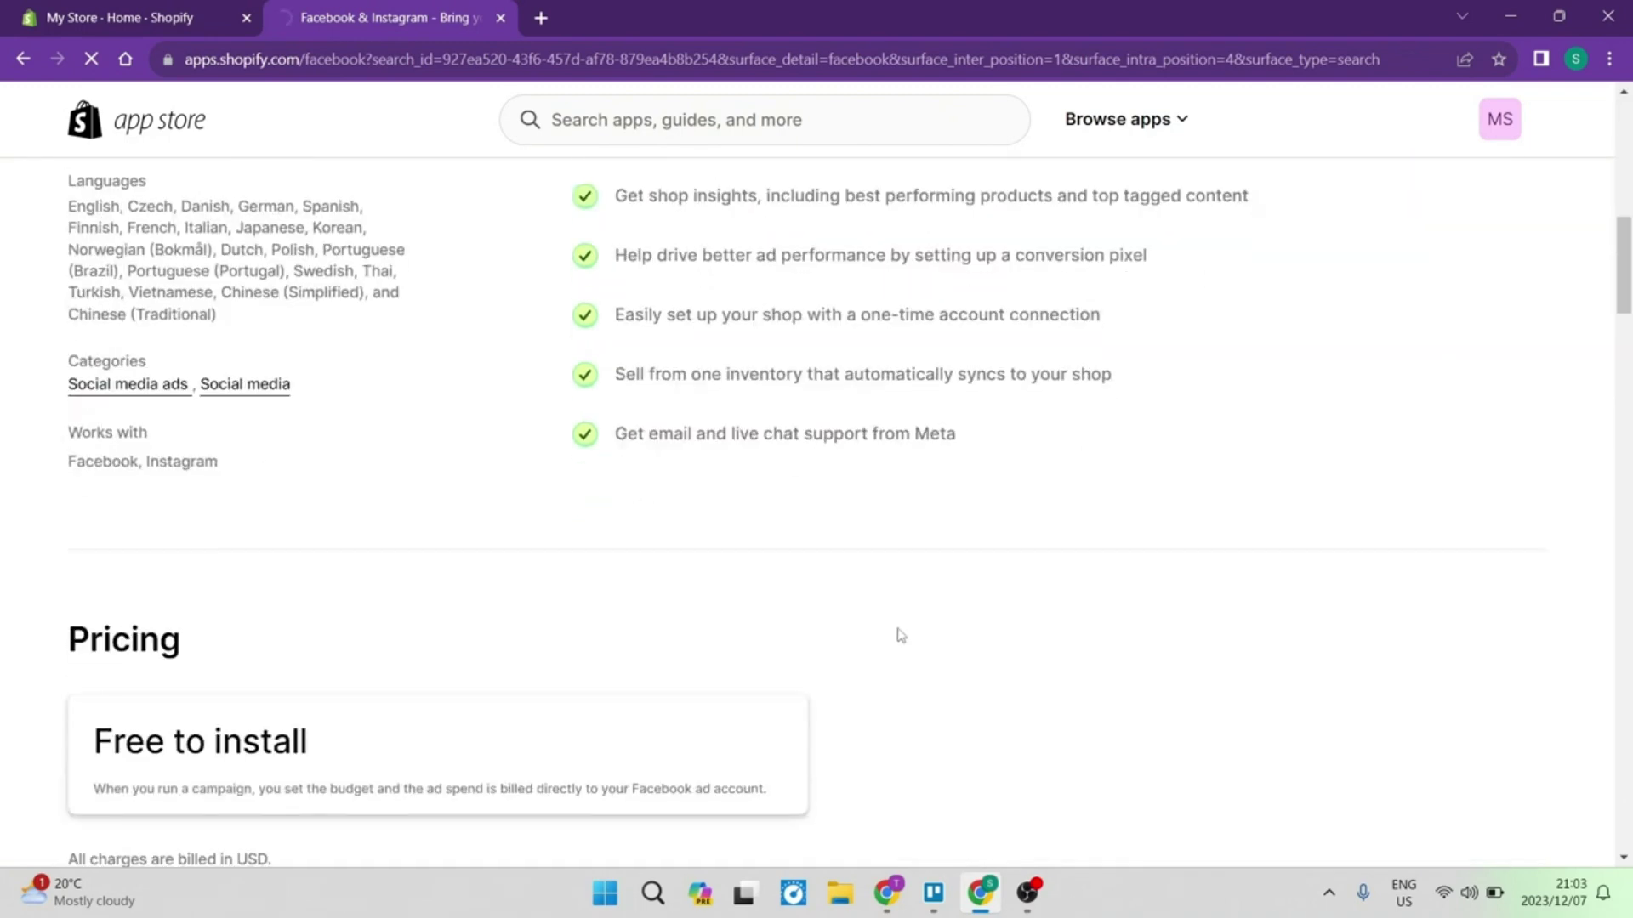
scroll(896, 634, up, 4)
scroll(892, 627, down, 10)
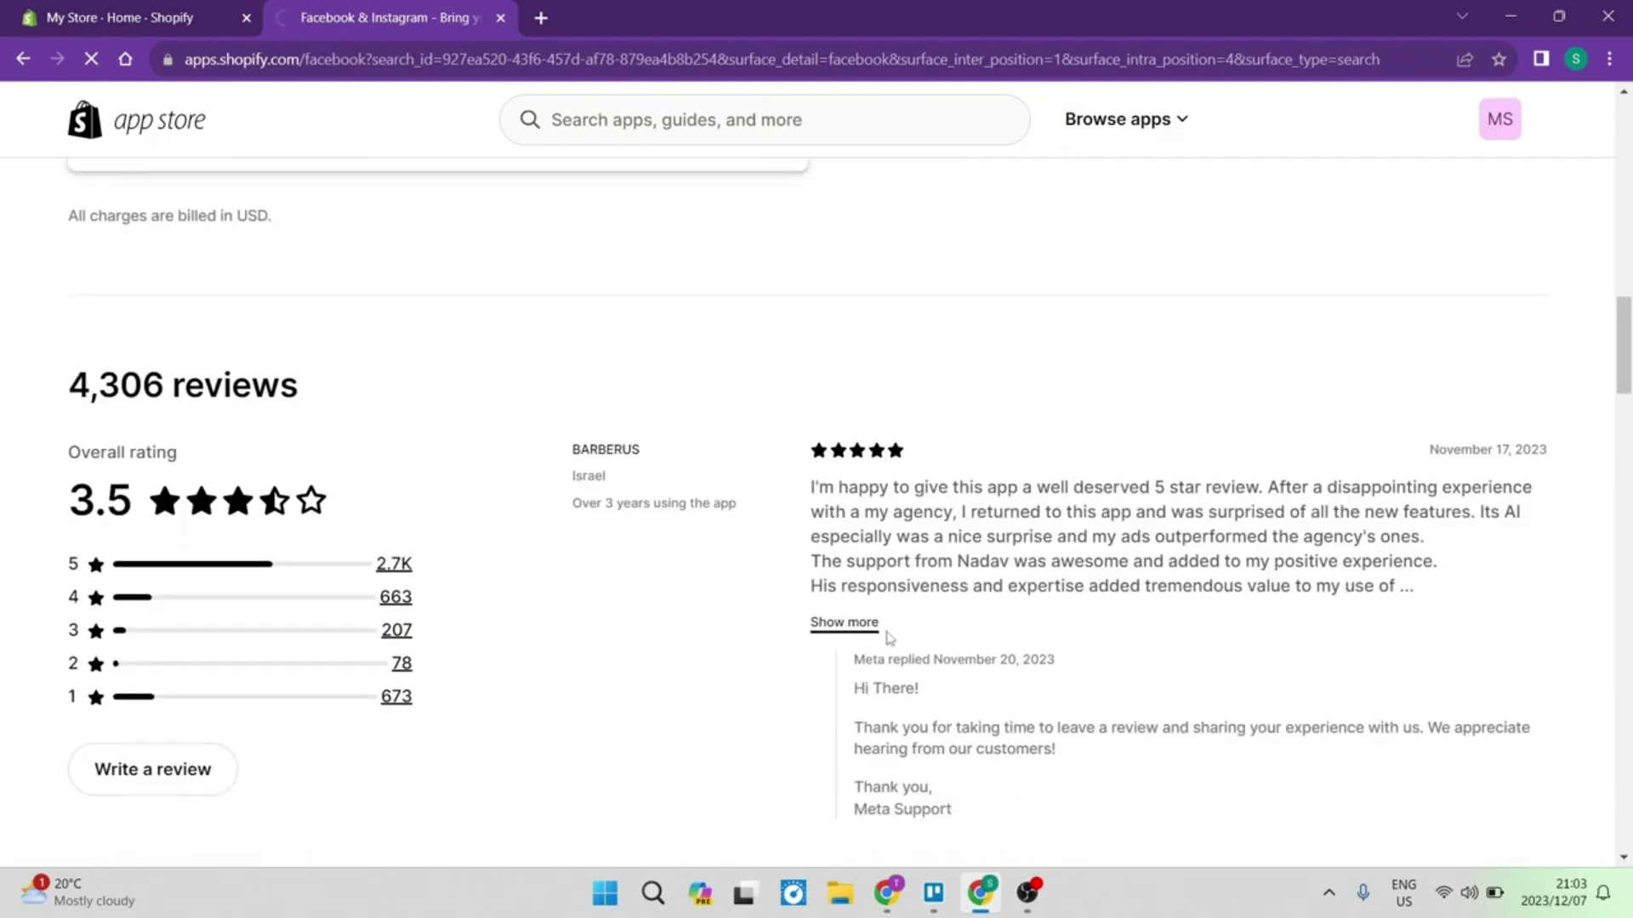
scroll(861, 665, up, 6)
scroll(861, 665, up, 15)
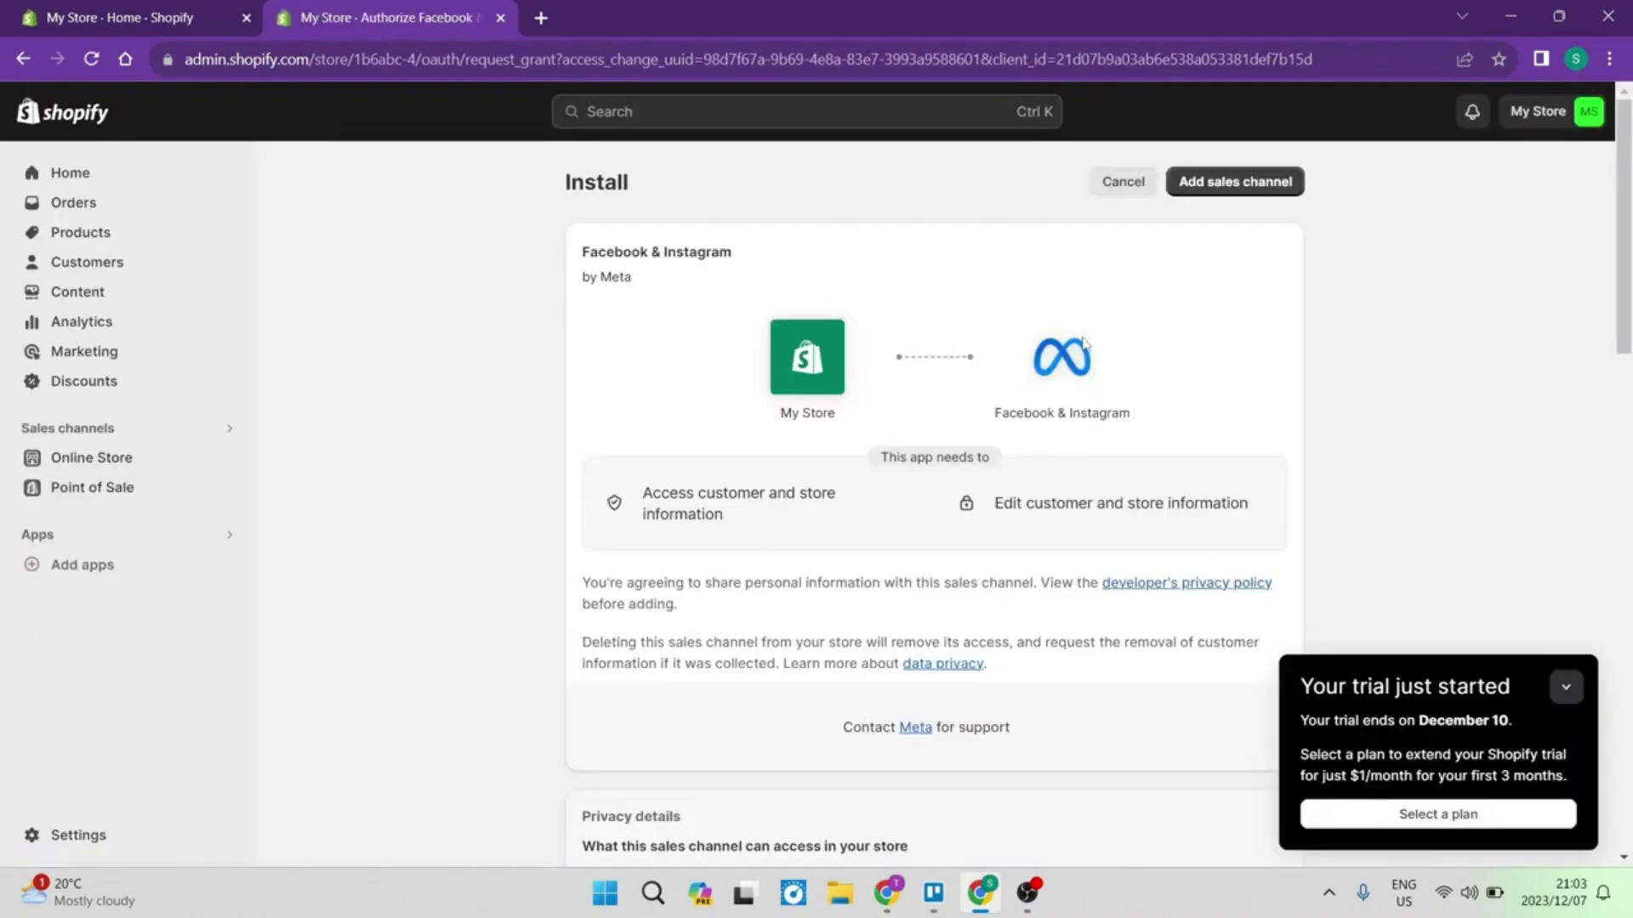
click(1249, 187)
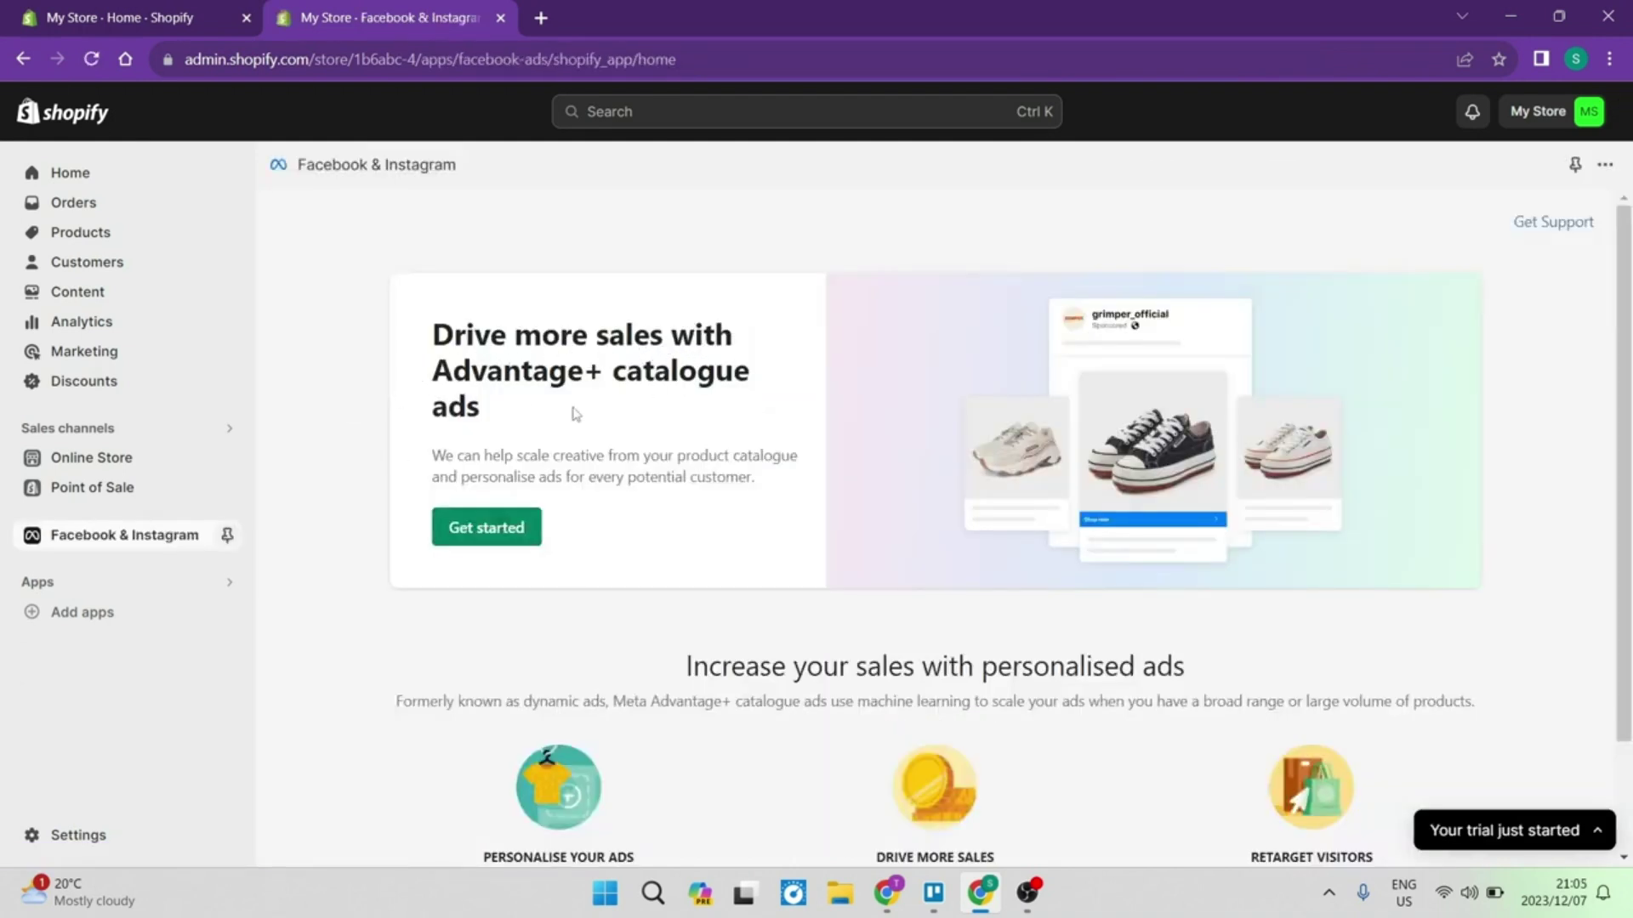
click(521, 530)
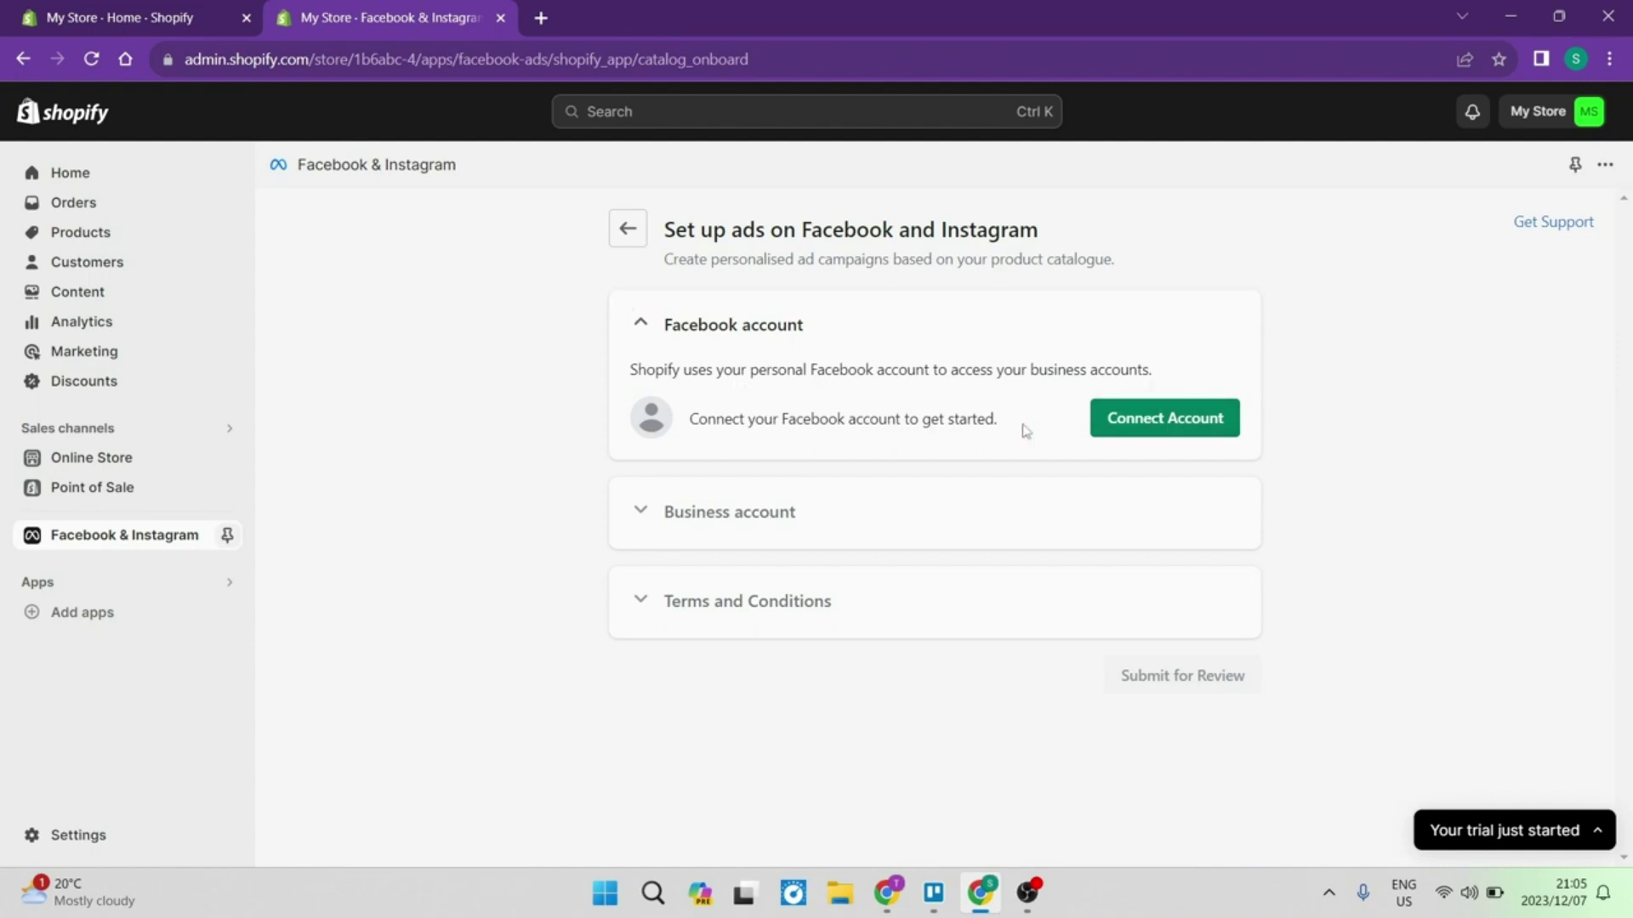
Connect the Facebook account, allow it to share business assets with Shopify, and connect the listed business account
click(1184, 431)
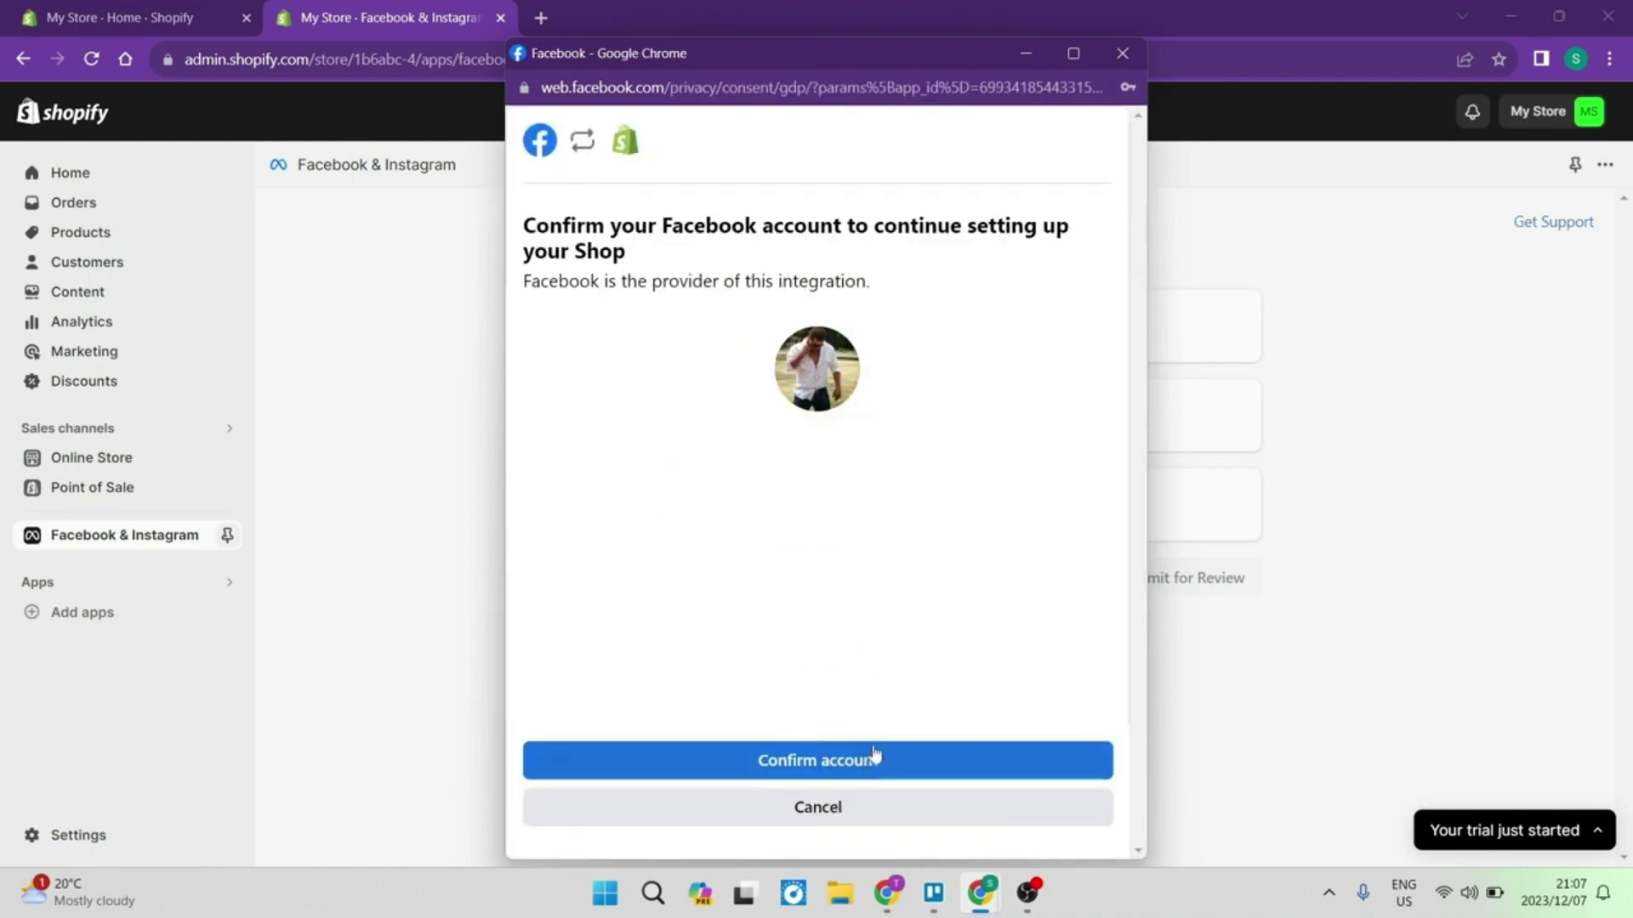
click(918, 768)
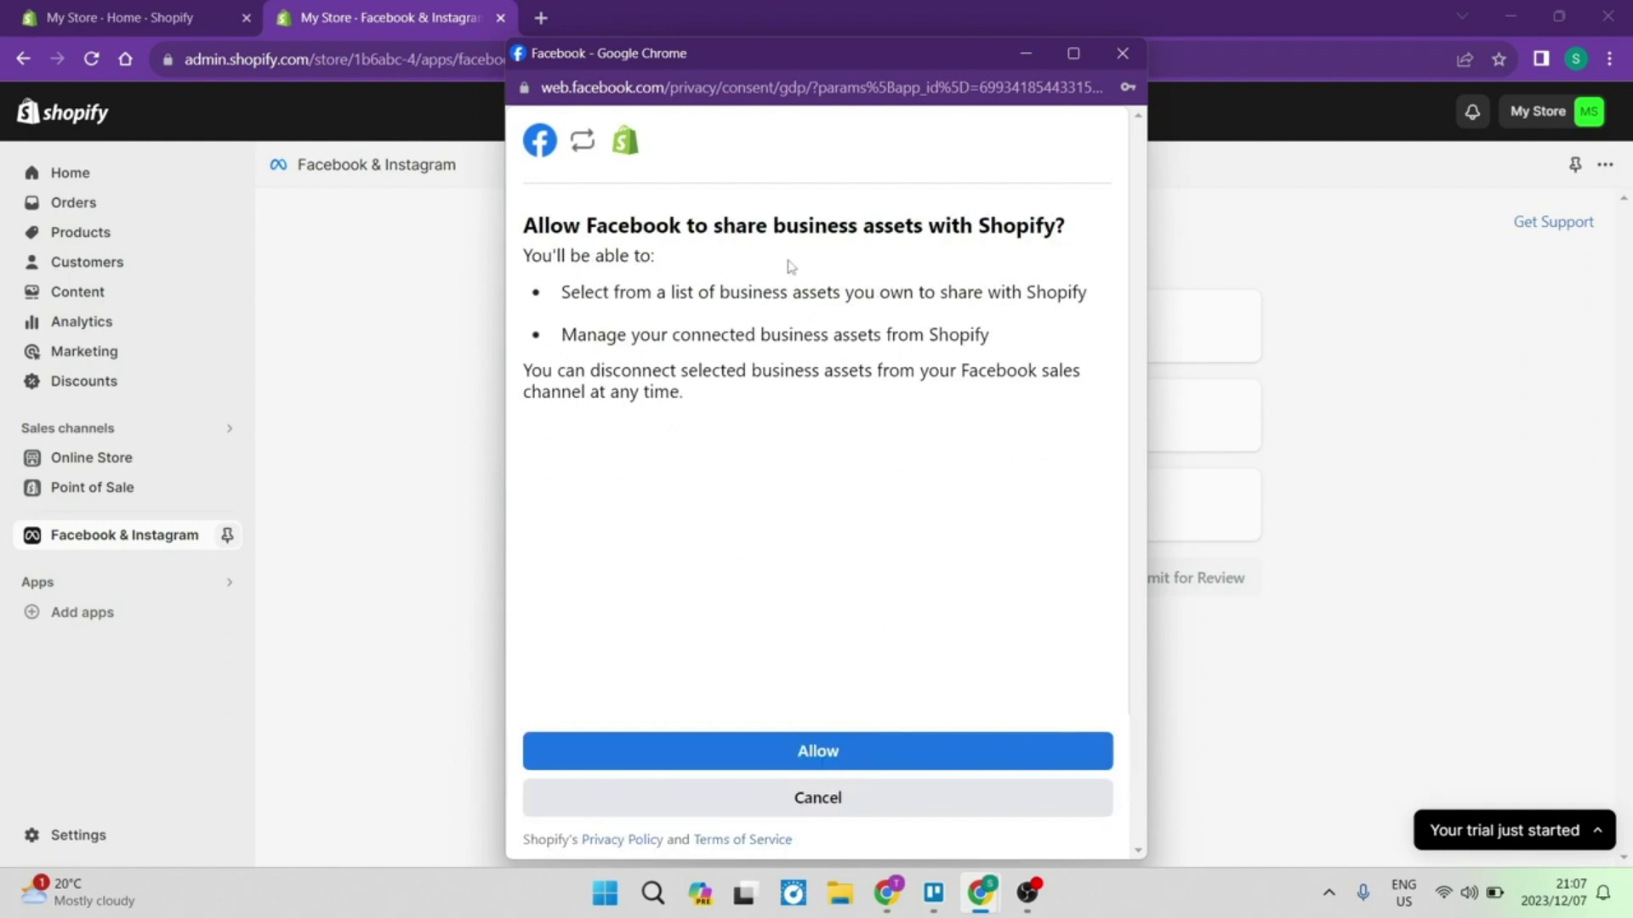
click(820, 751)
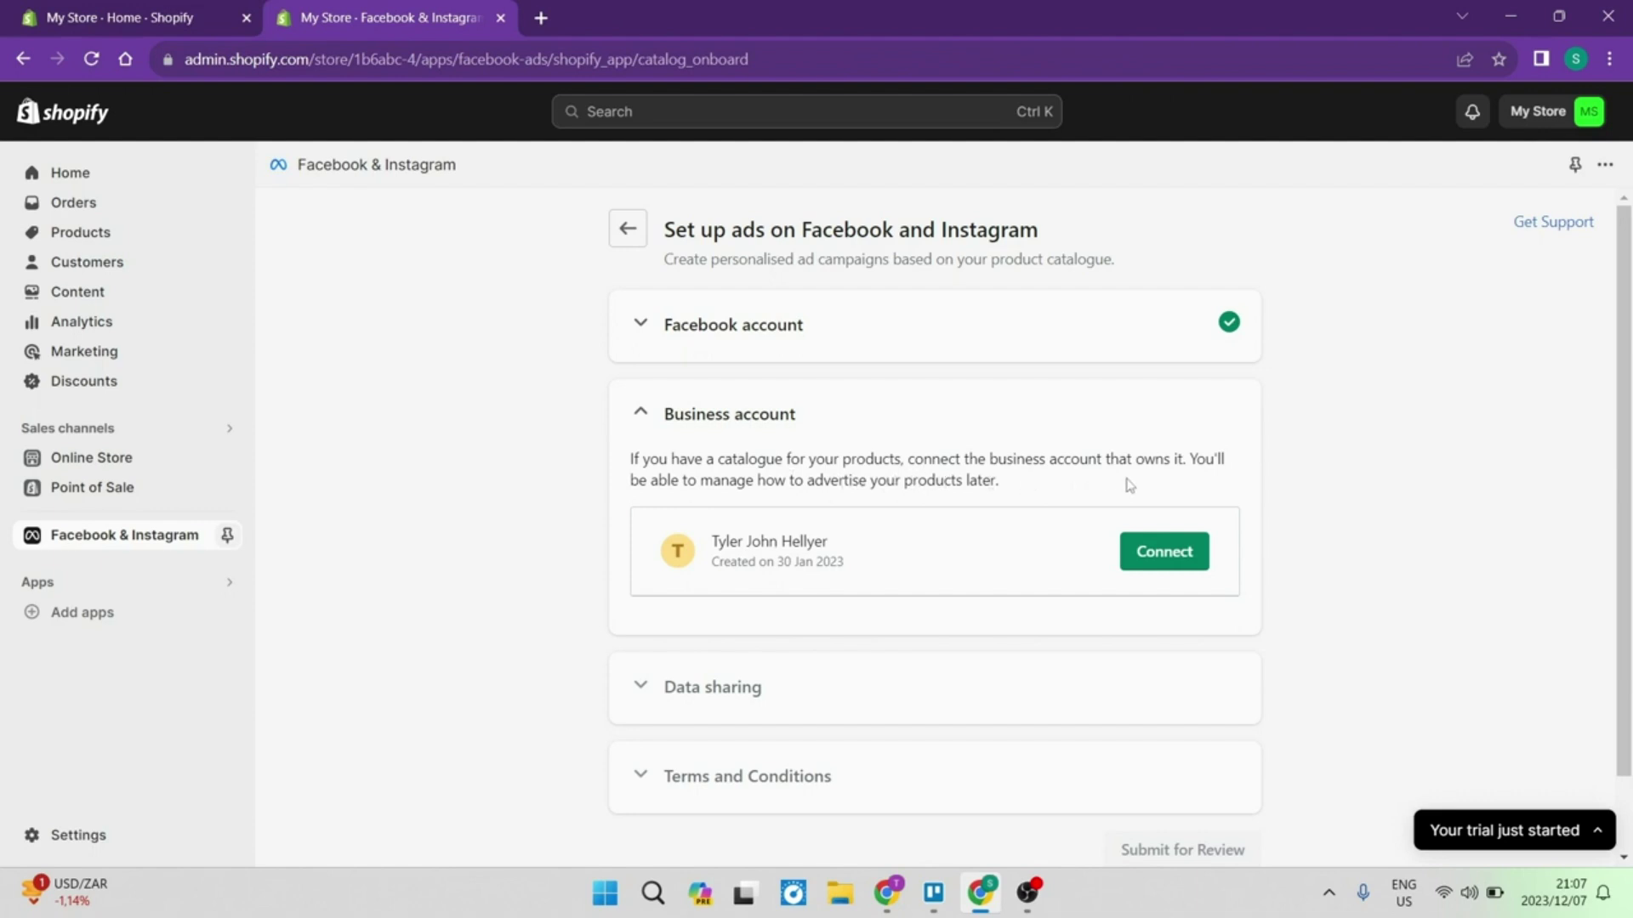
click(1171, 557)
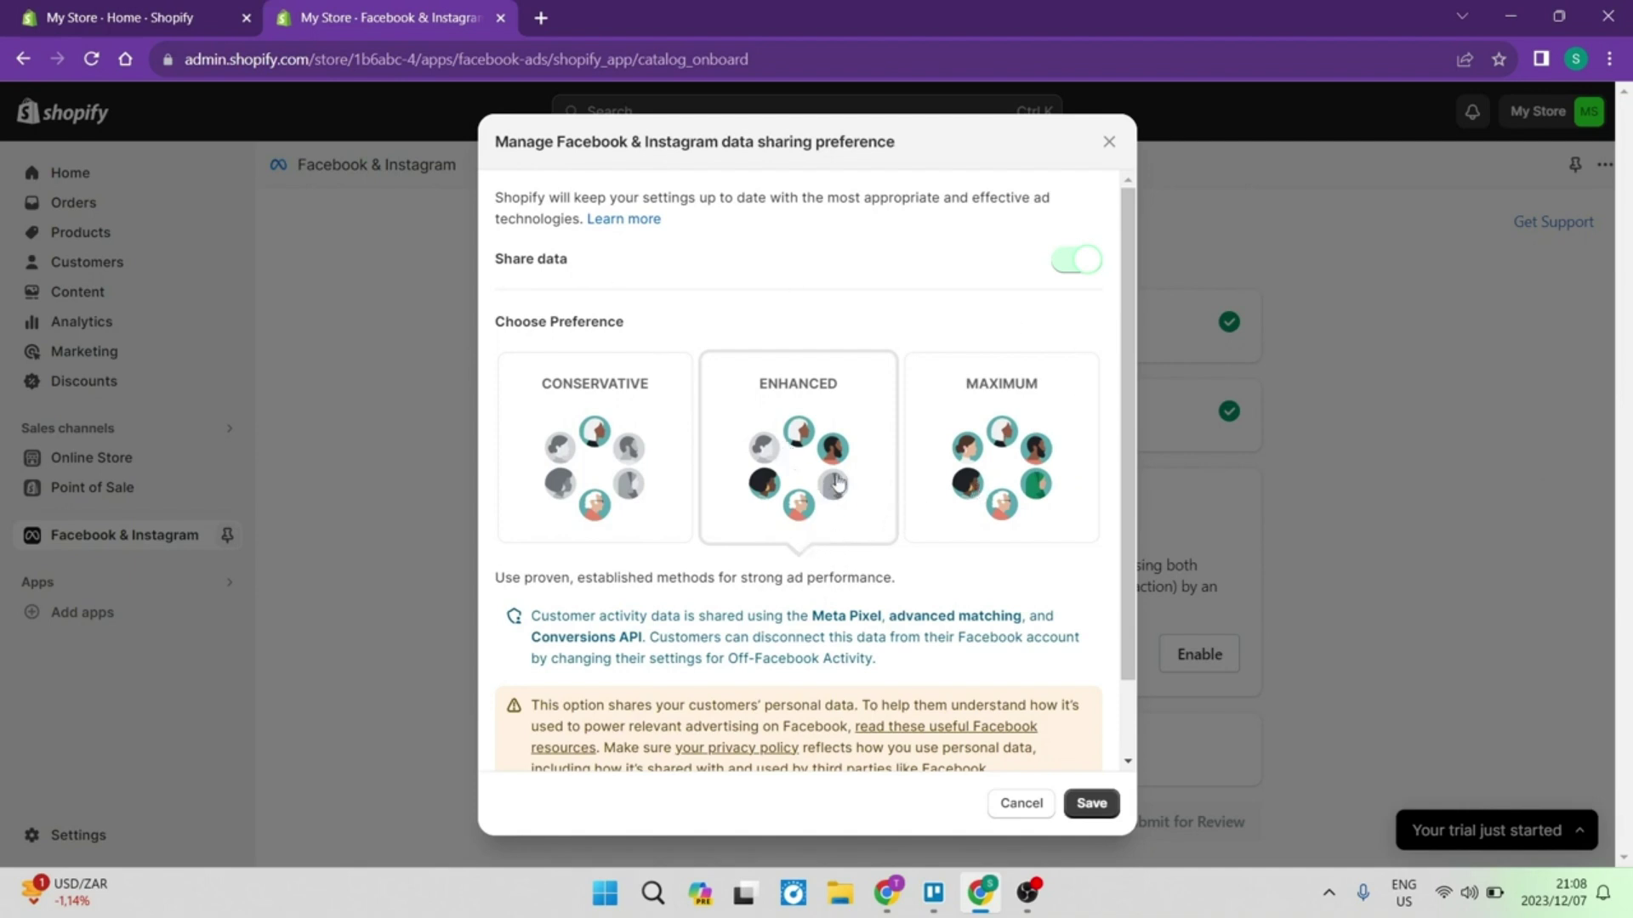
Set the Facebook & Instagram customer data sharing preference to Maximum and save it
click(977, 481)
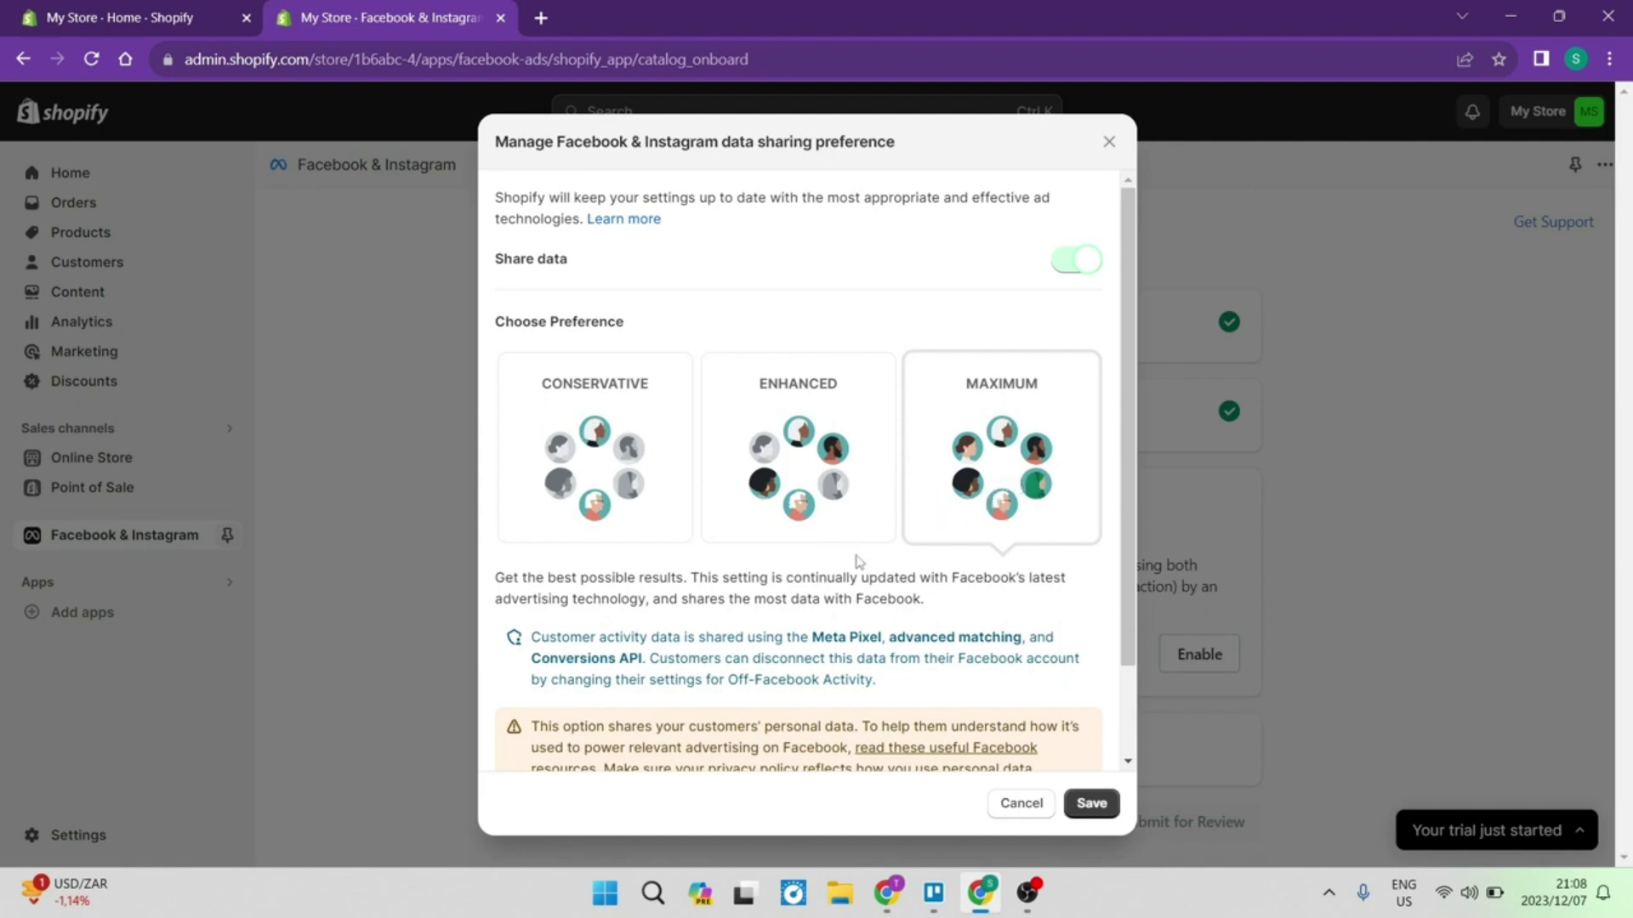
scroll(885, 587, down, 2)
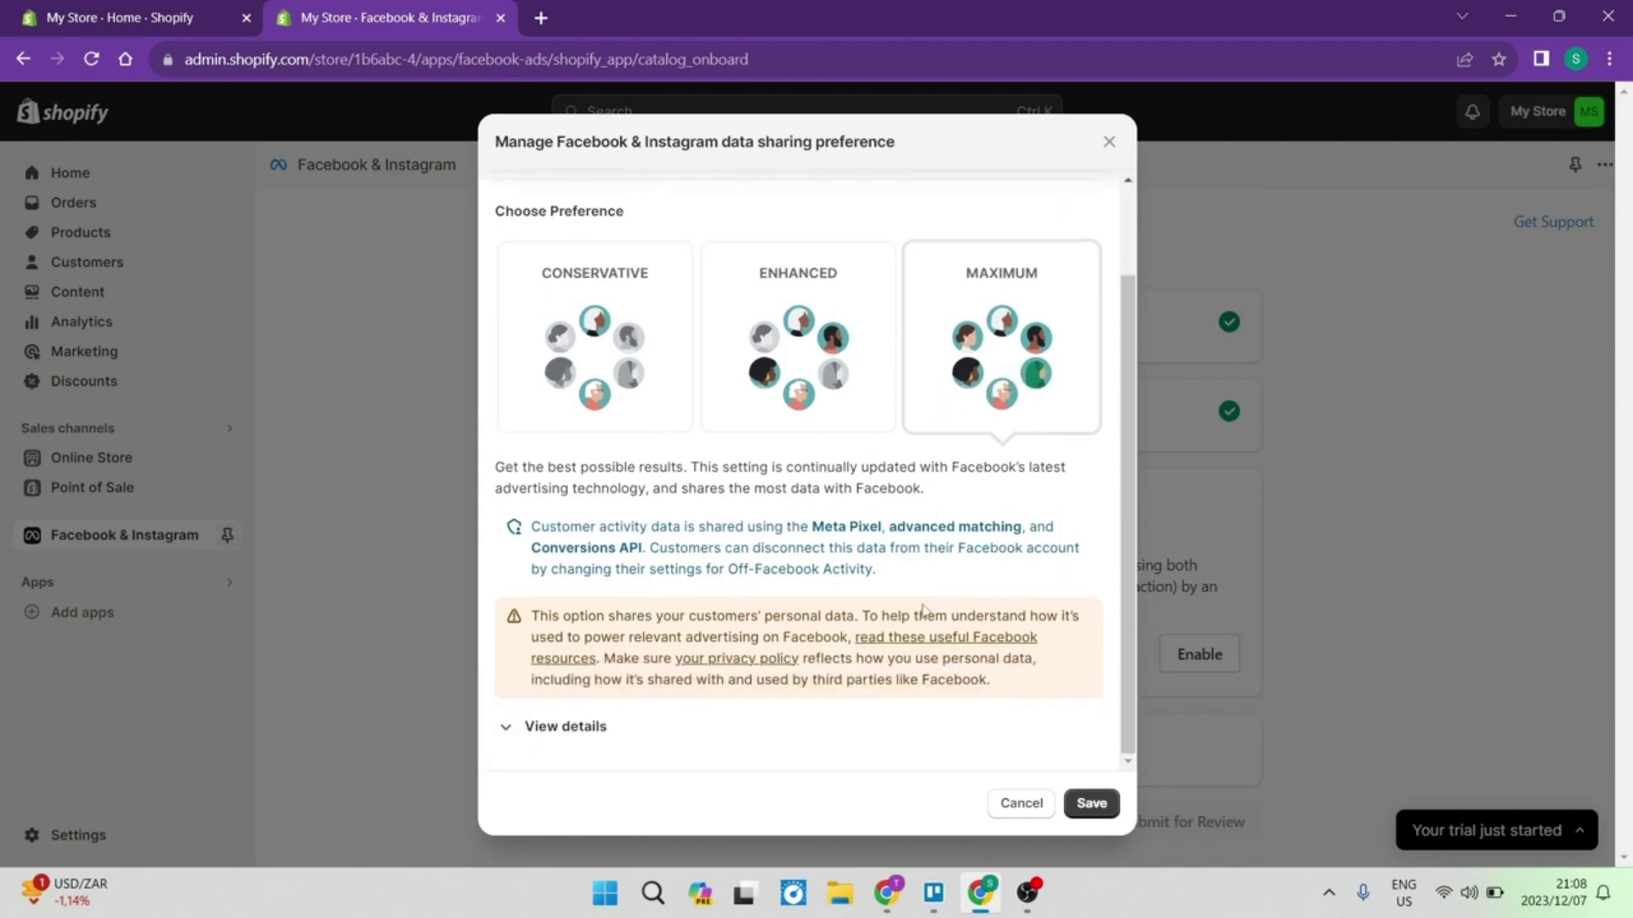
click(1091, 803)
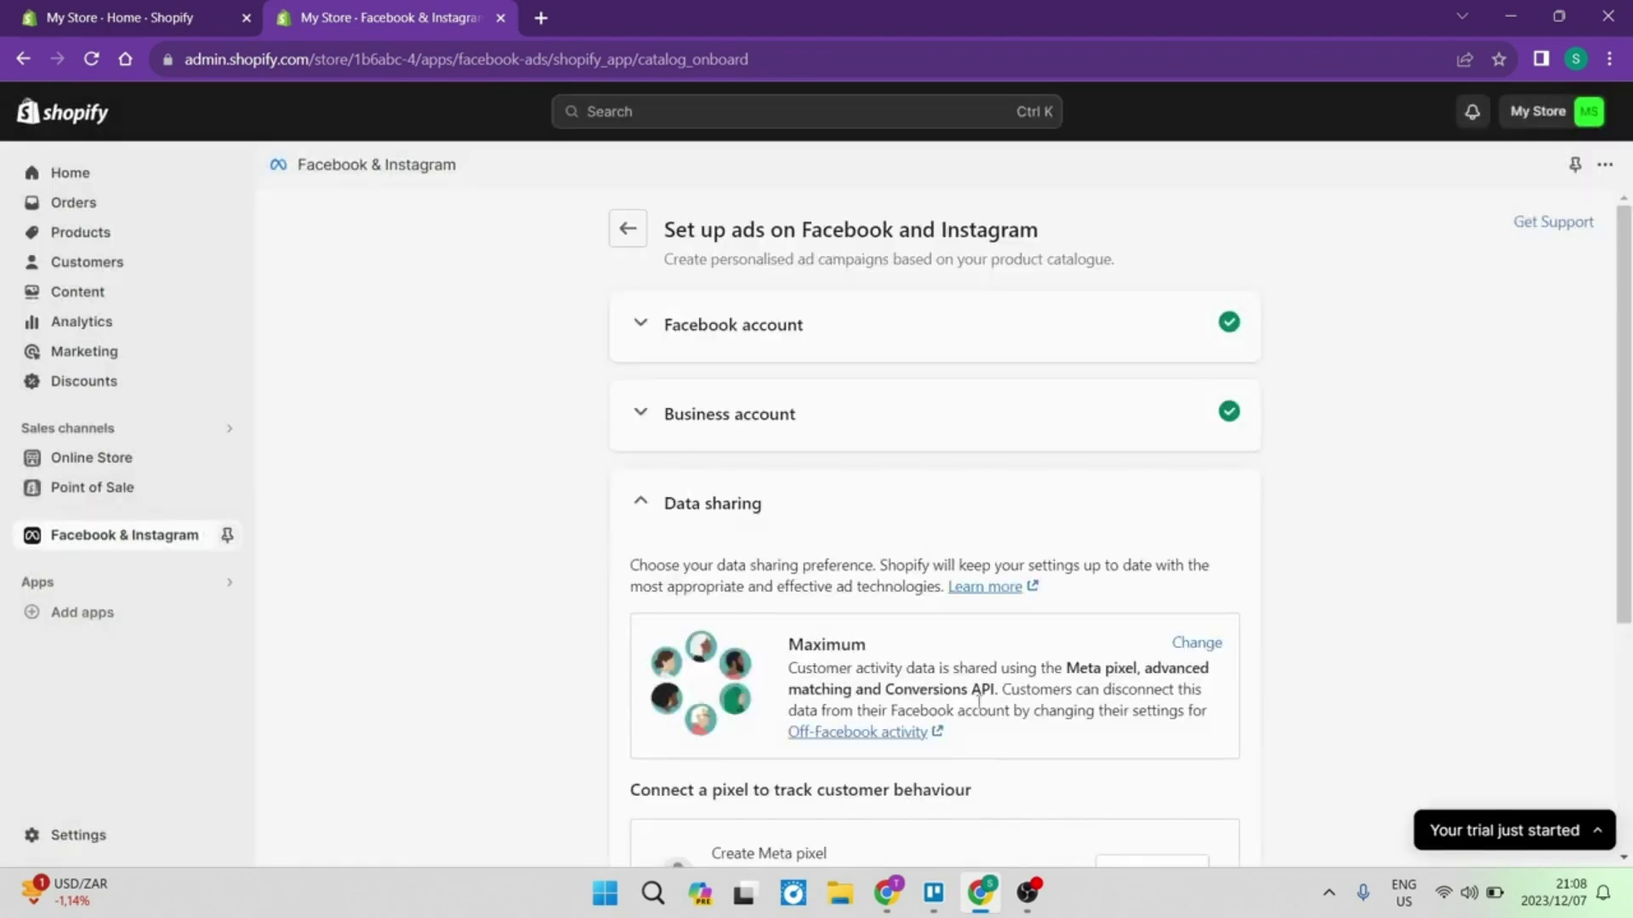
Connect a newly created Meta pixel under Data sharing, and submit the ads setup for review with Meta's terms accepted
scroll(1065, 635, down, 1)
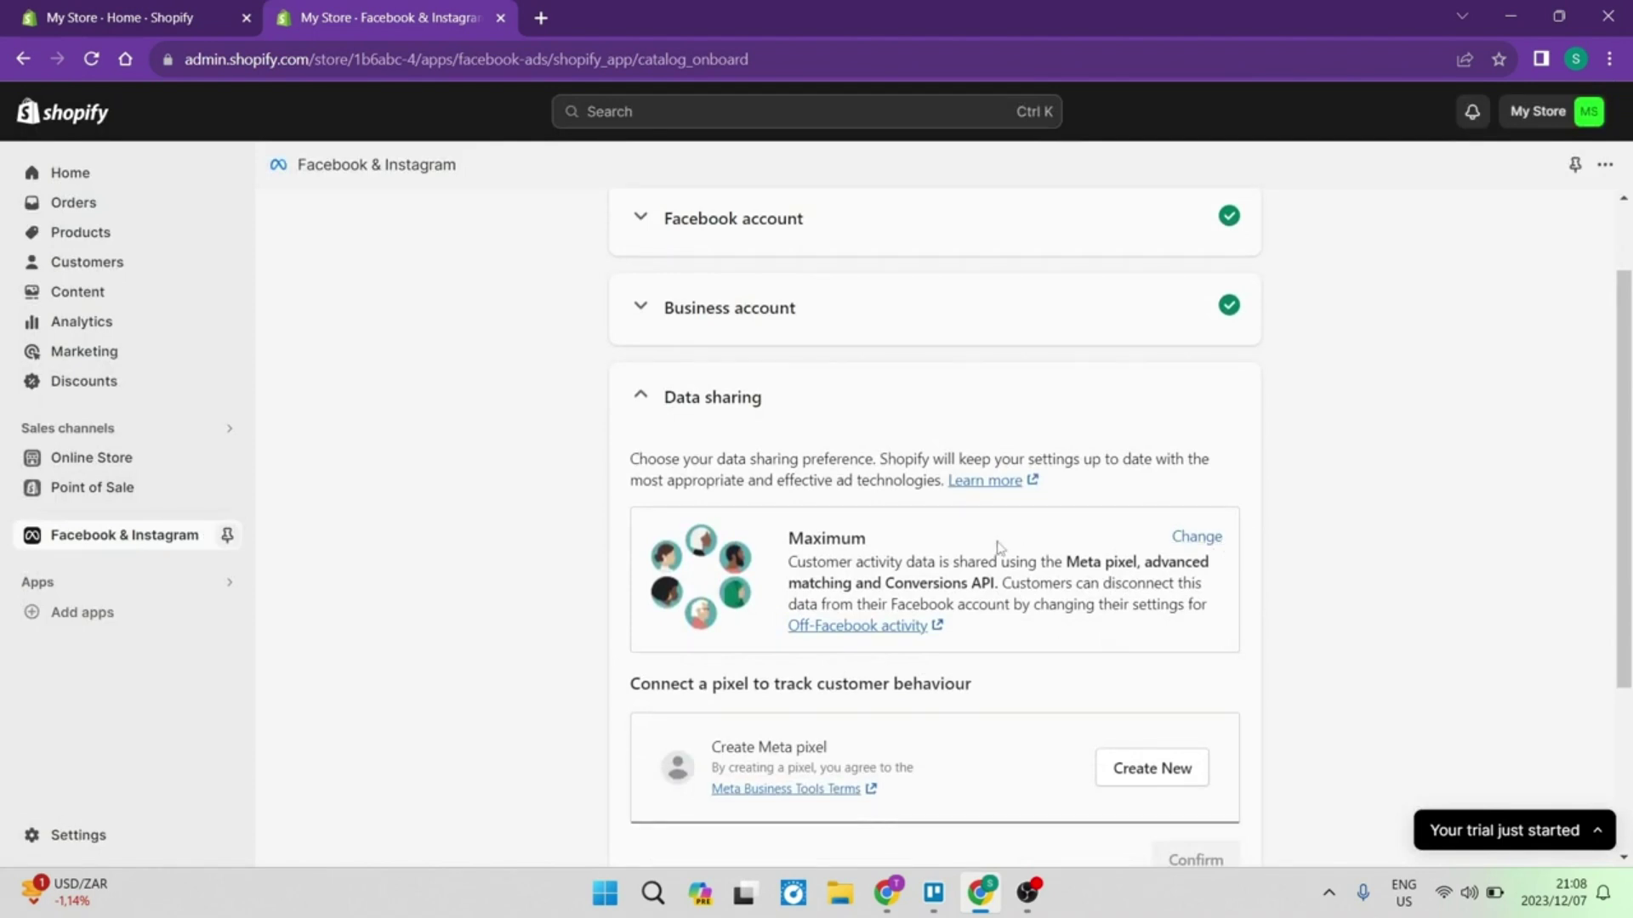
scroll(995, 549, down, 3)
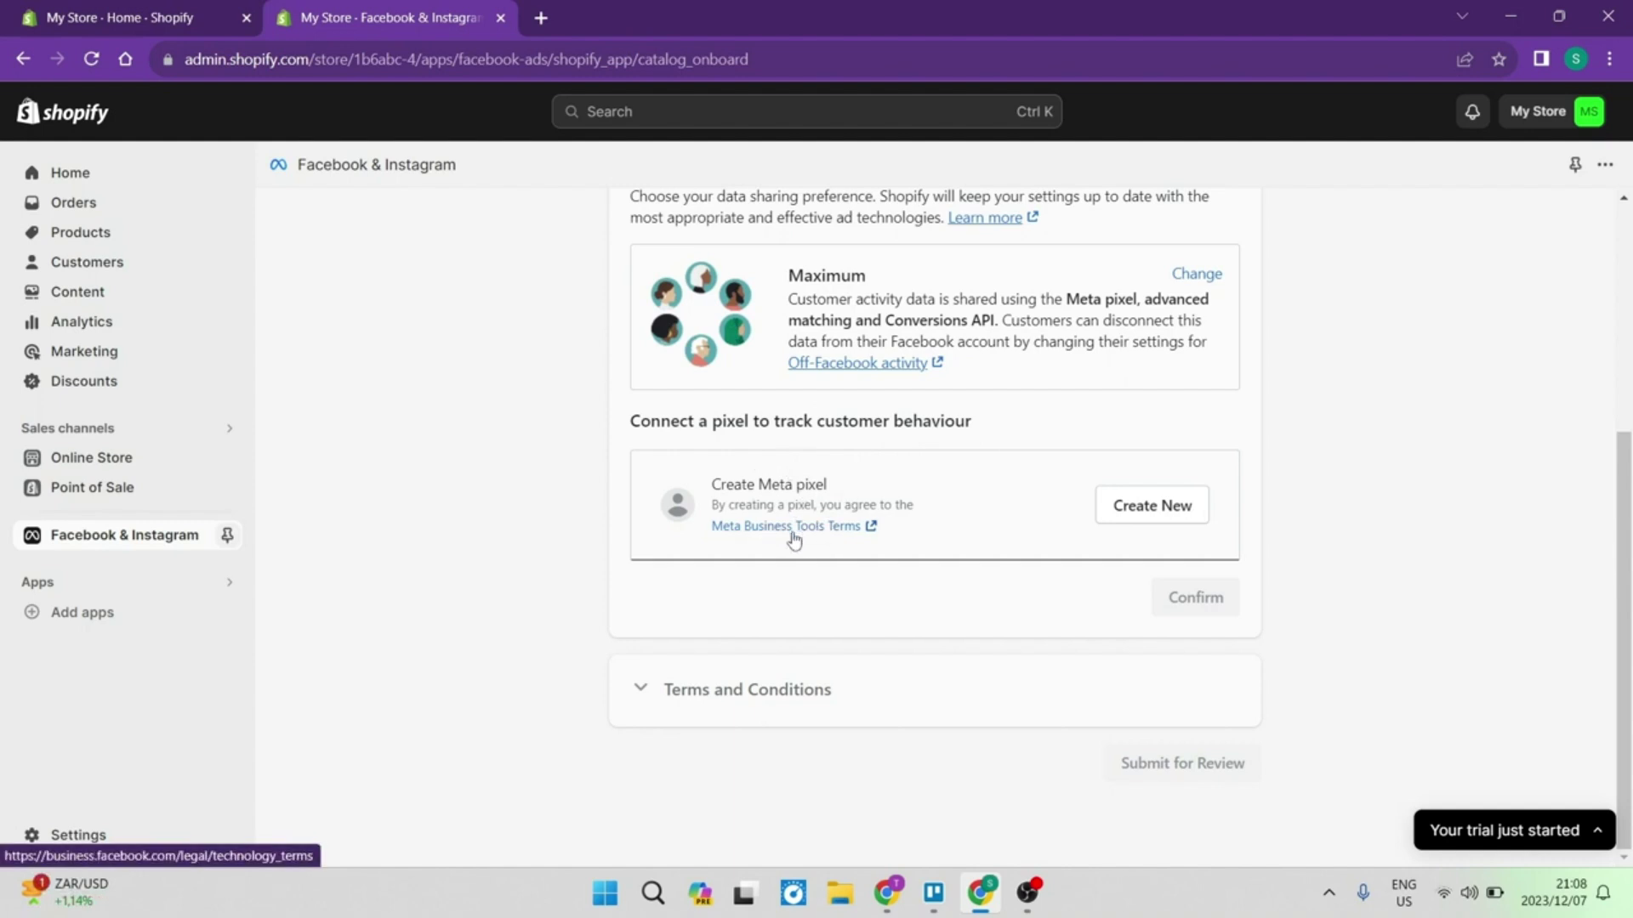
click(1162, 507)
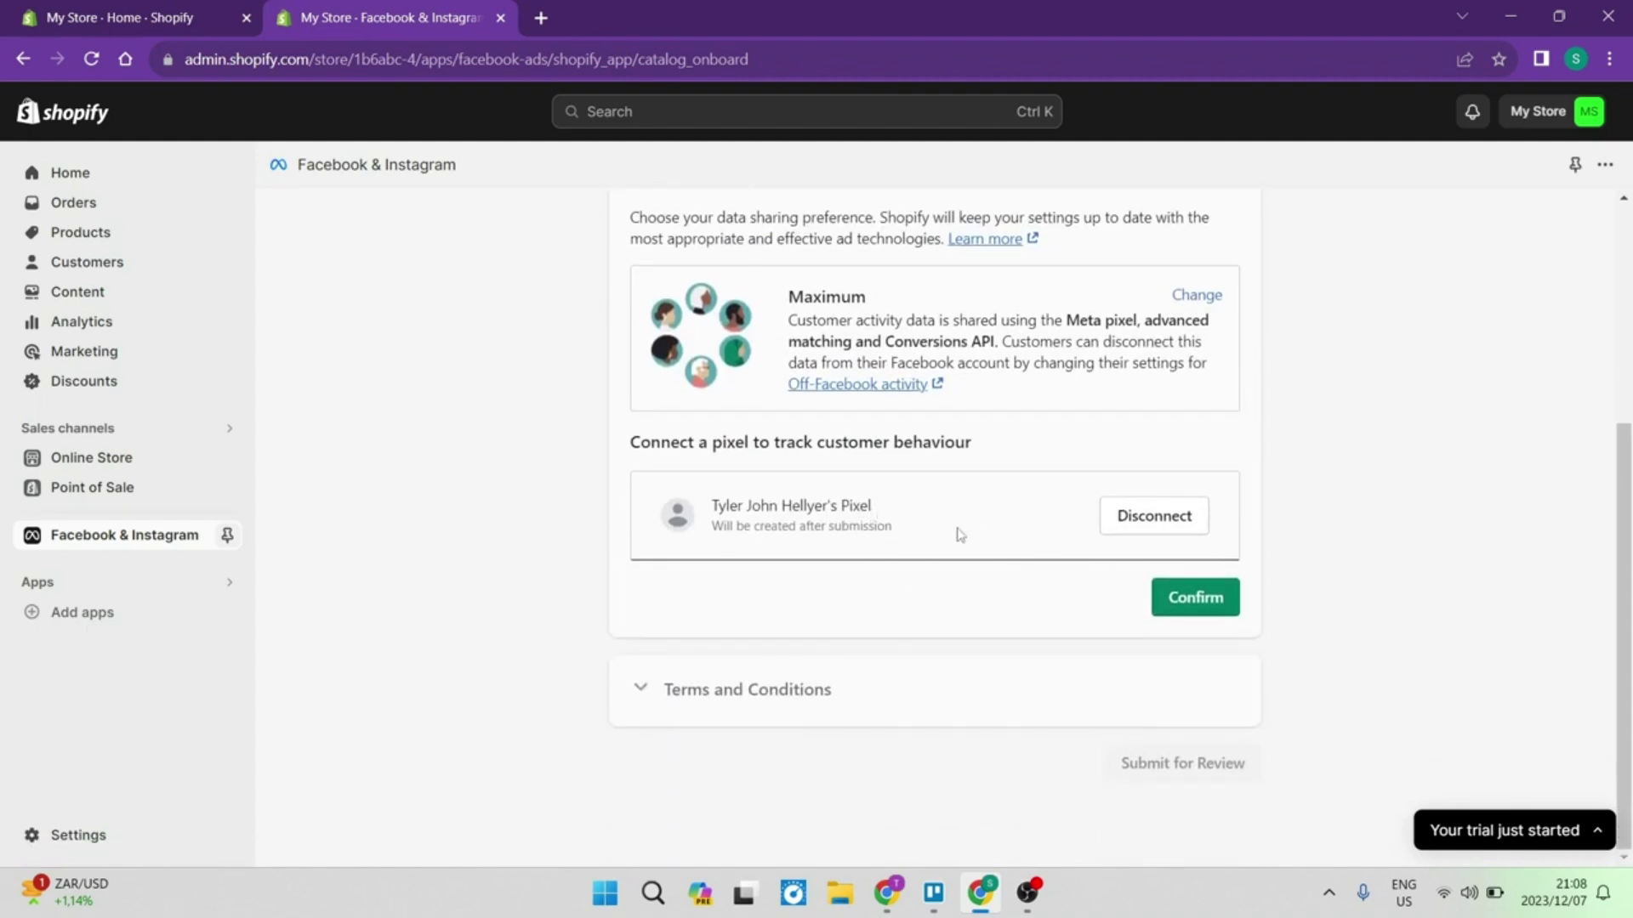
click(1216, 600)
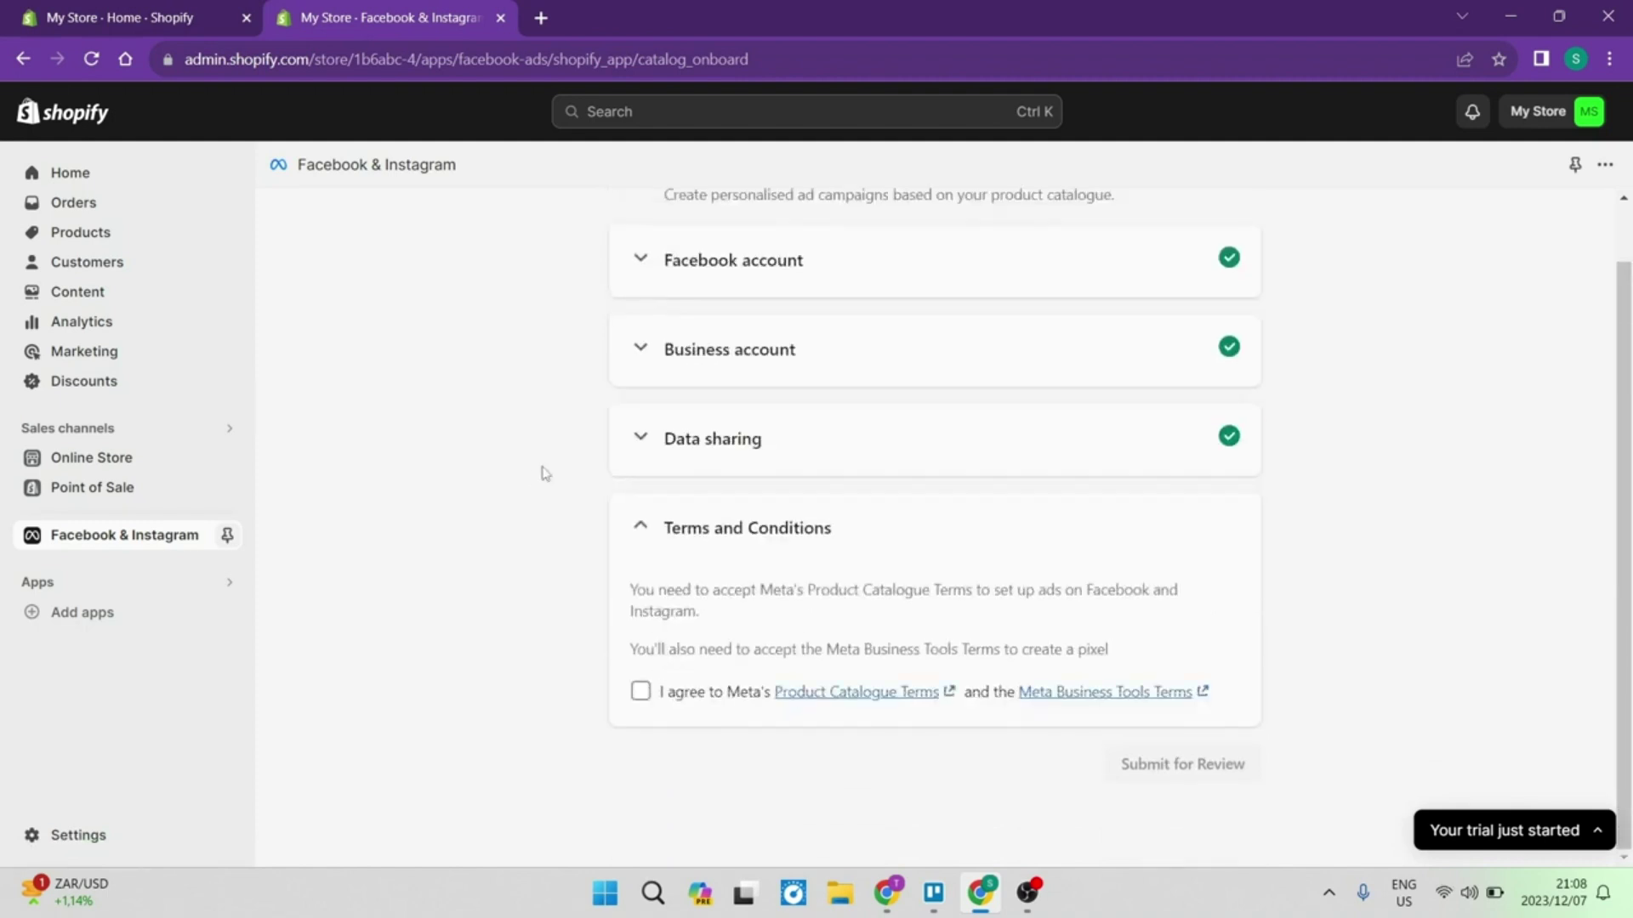
click(641, 690)
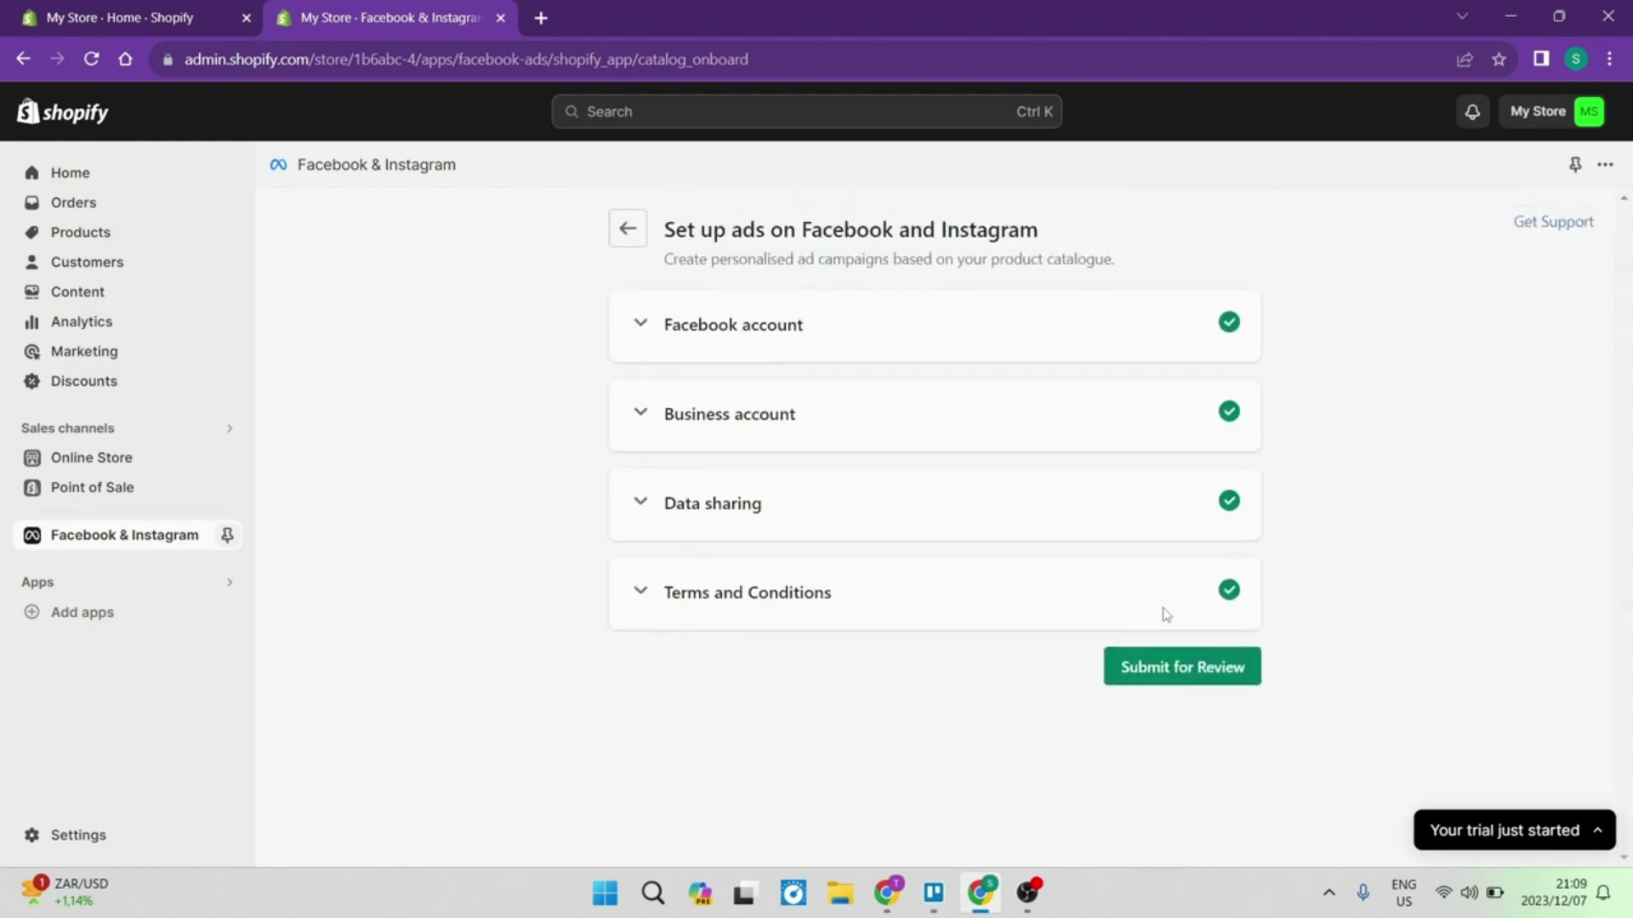
click(1230, 672)
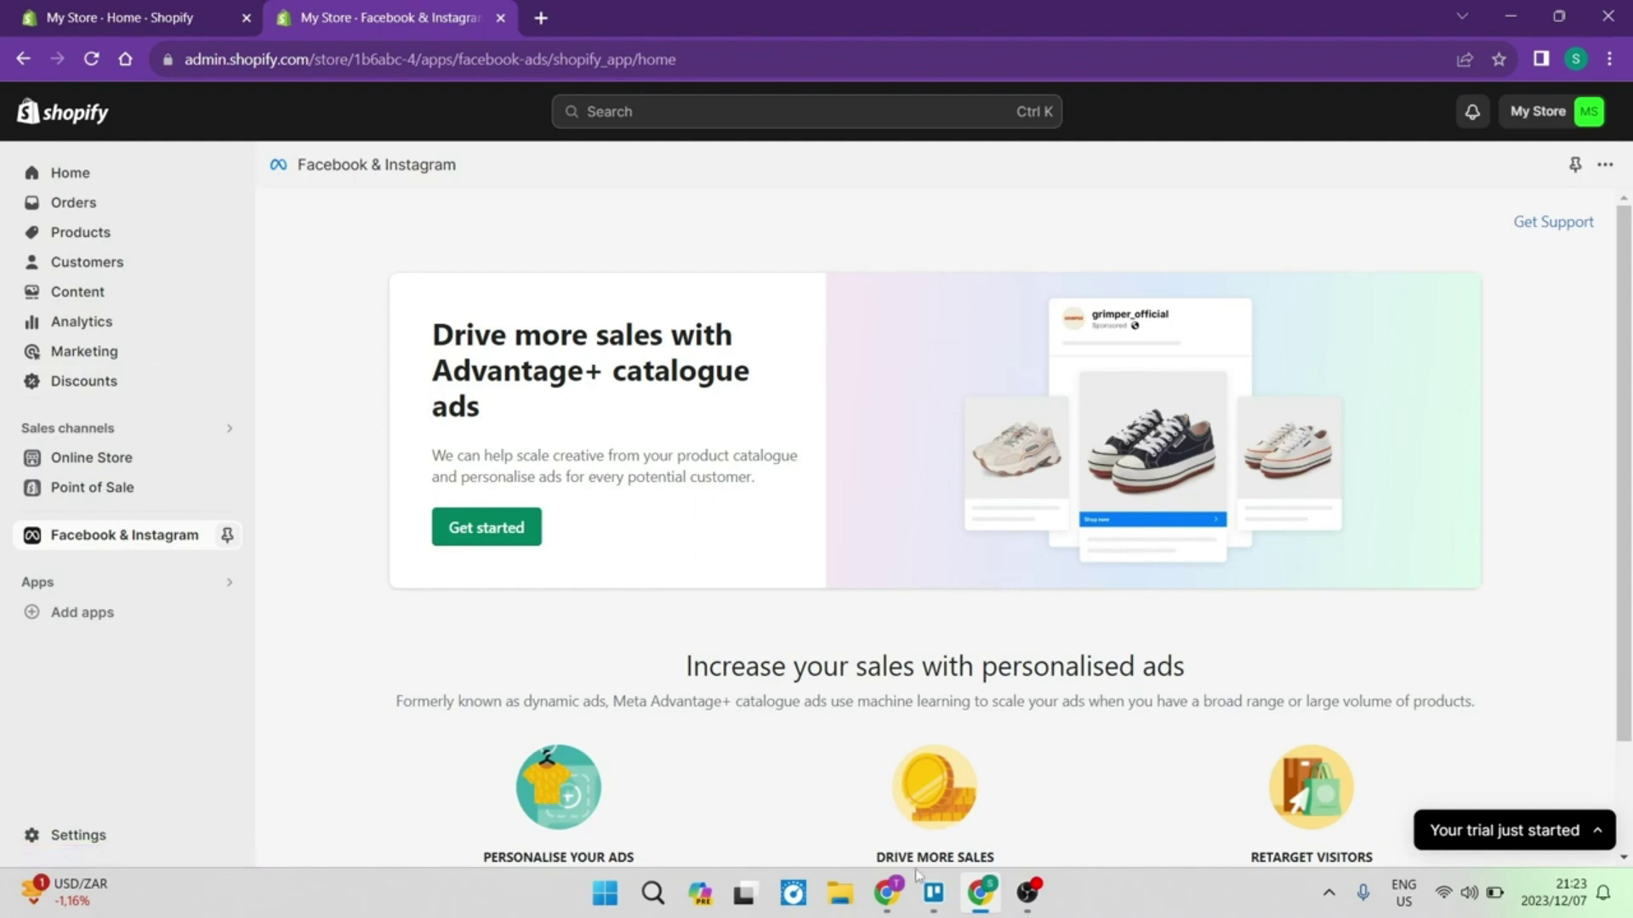
Switch to the Facebook browser window and open the Meta Business Suite settings
click(887, 891)
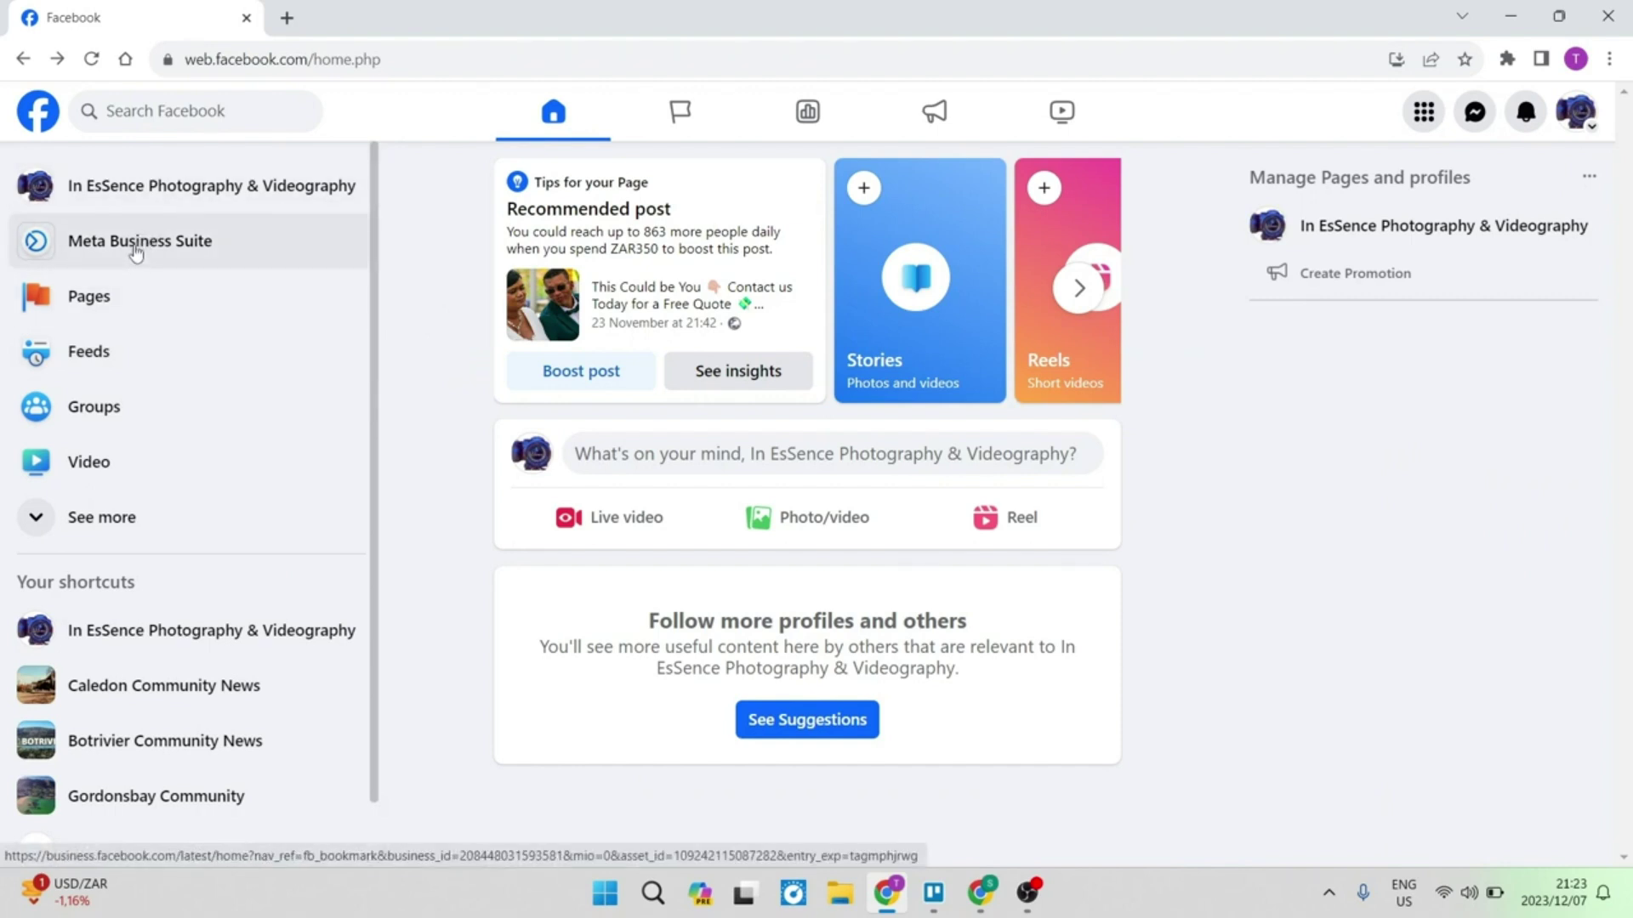
click(1424, 117)
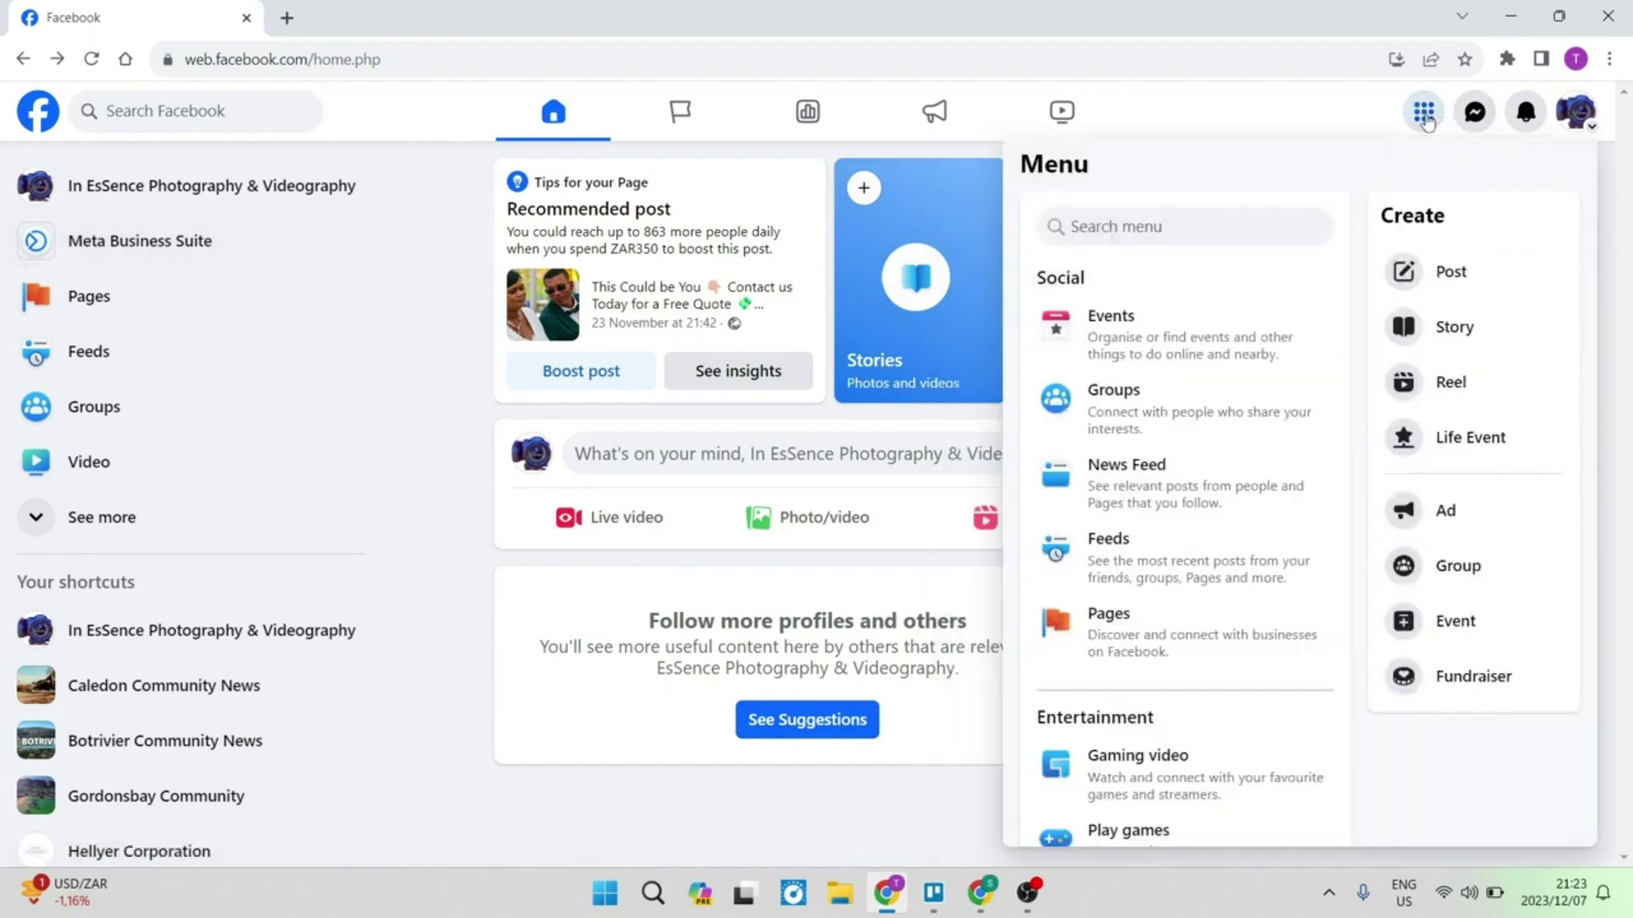
click(1424, 112)
click(116, 236)
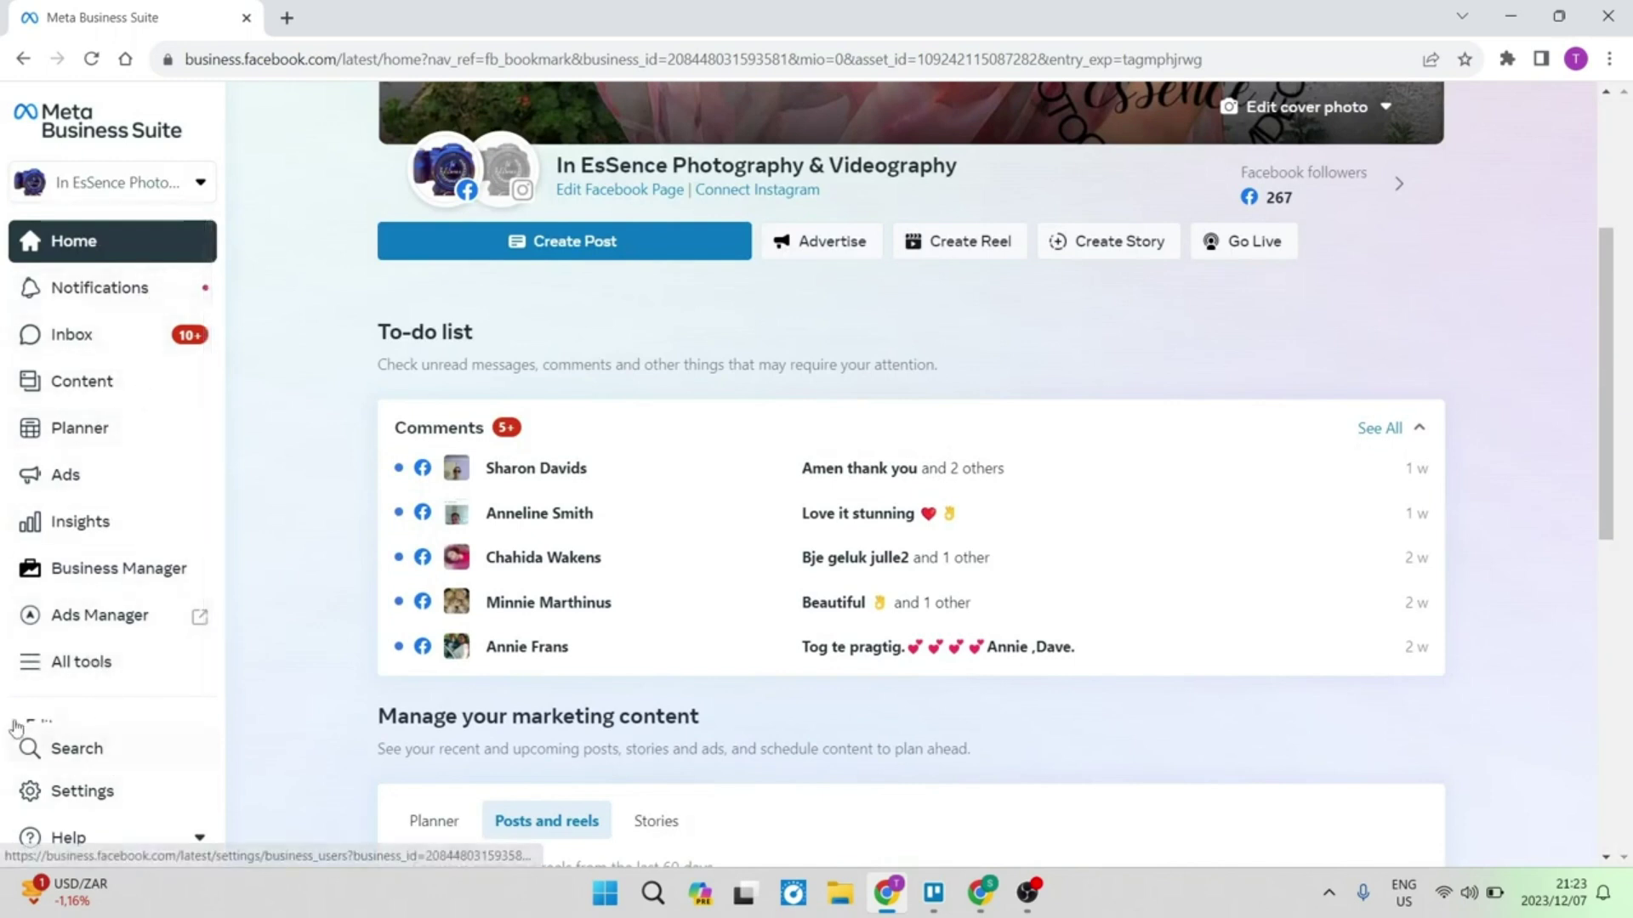
click(86, 799)
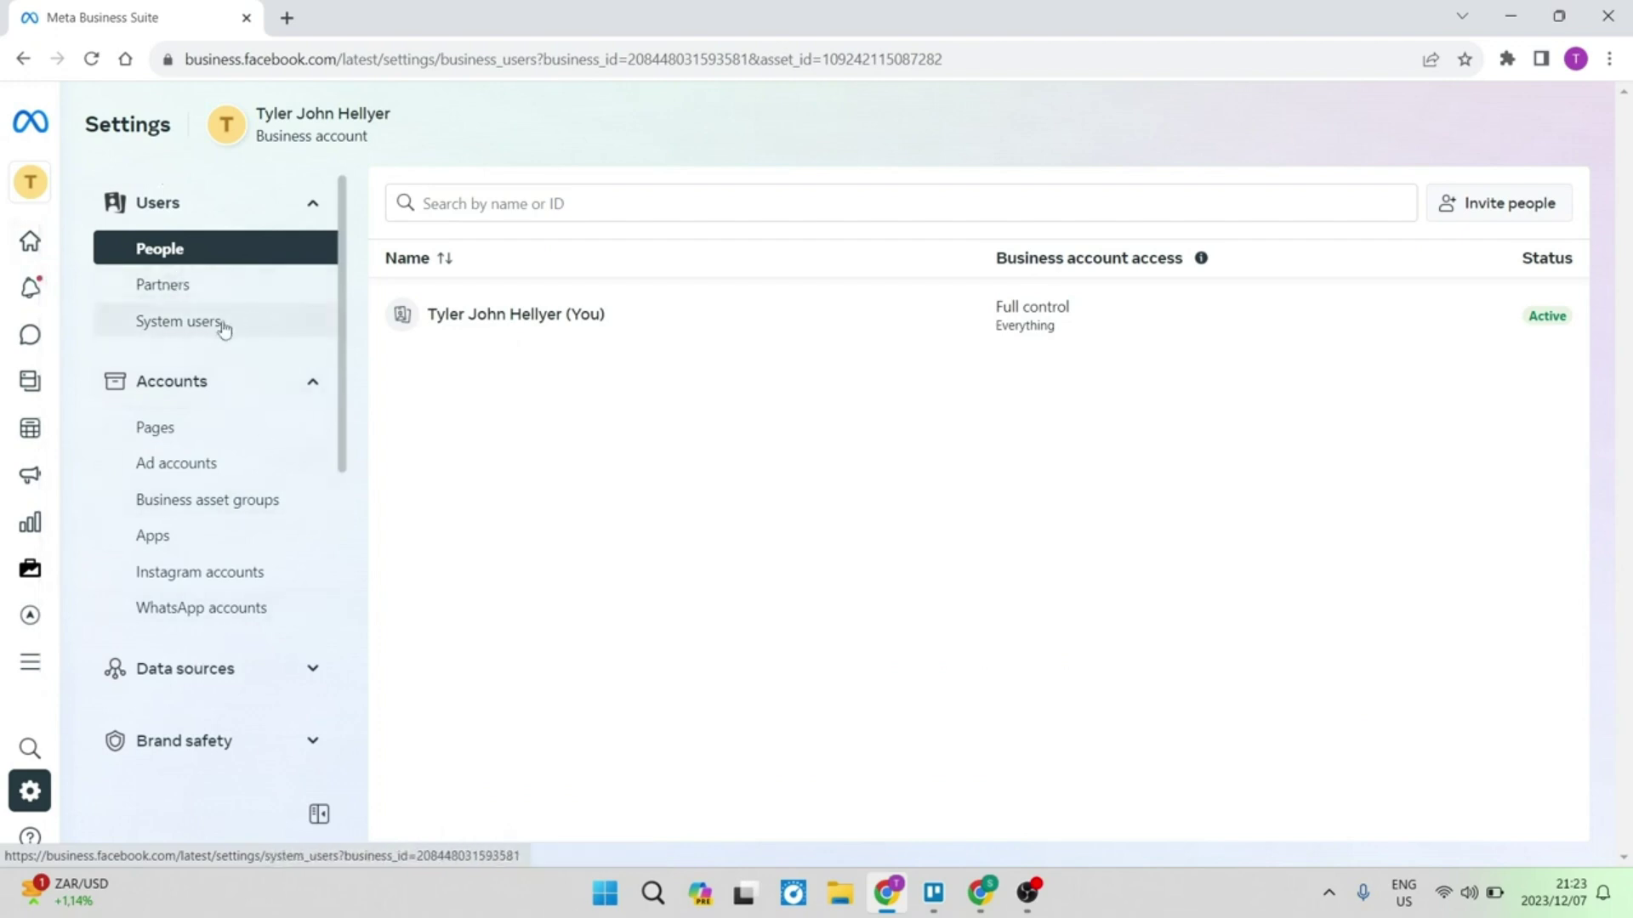
Collapse the Users and Accounts groups and open Pixels under Data sources
click(312, 204)
click(311, 273)
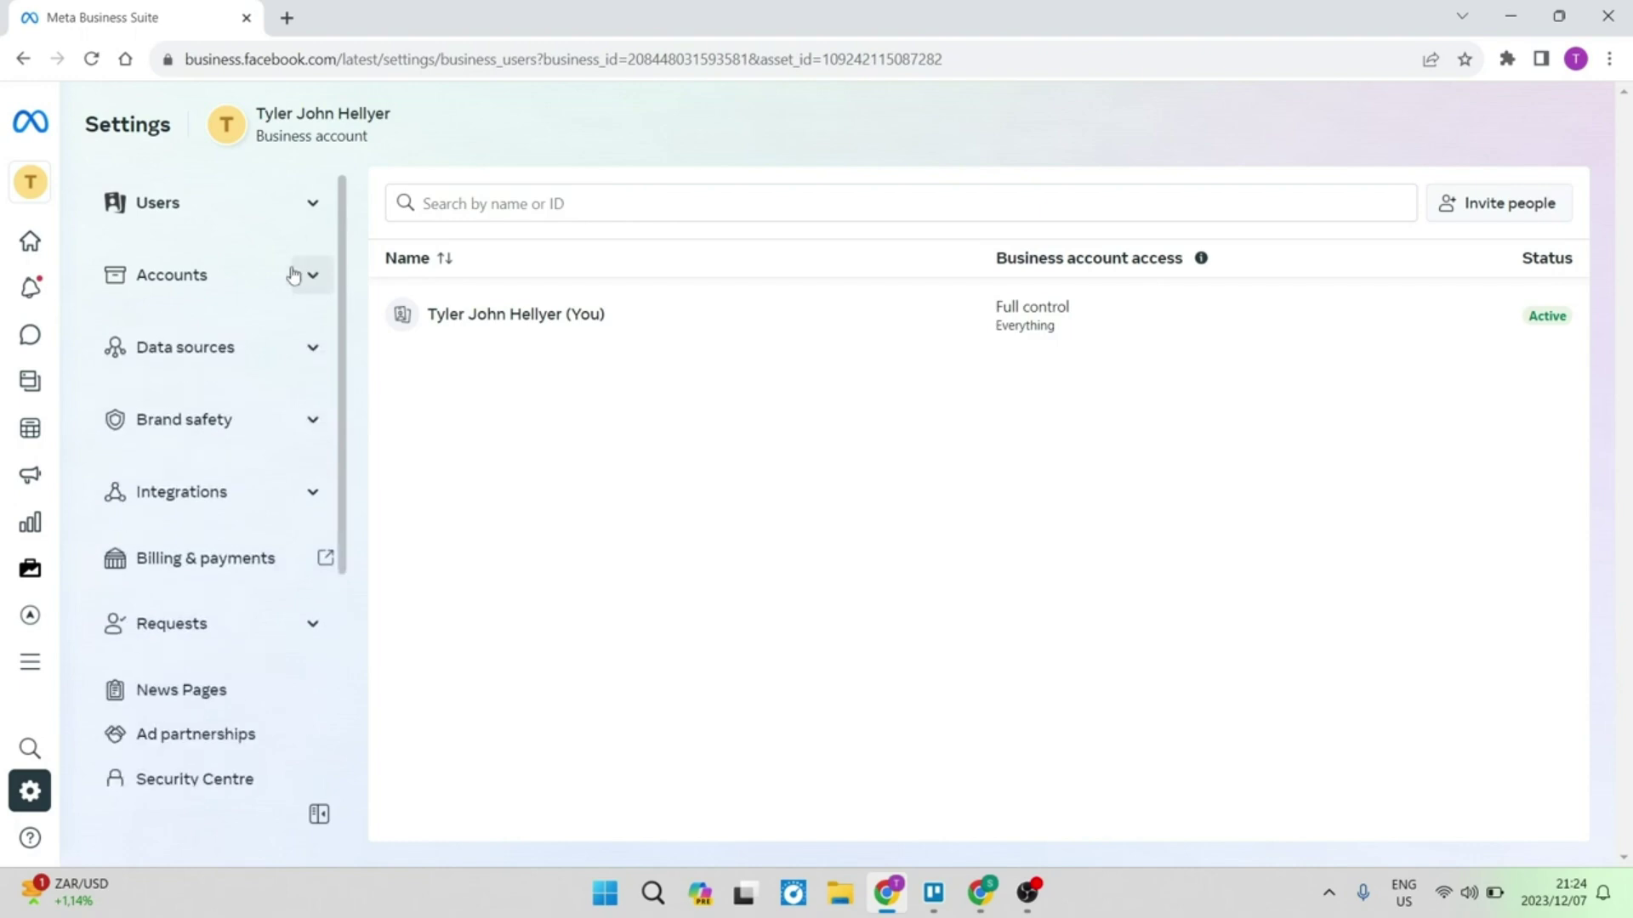
click(310, 352)
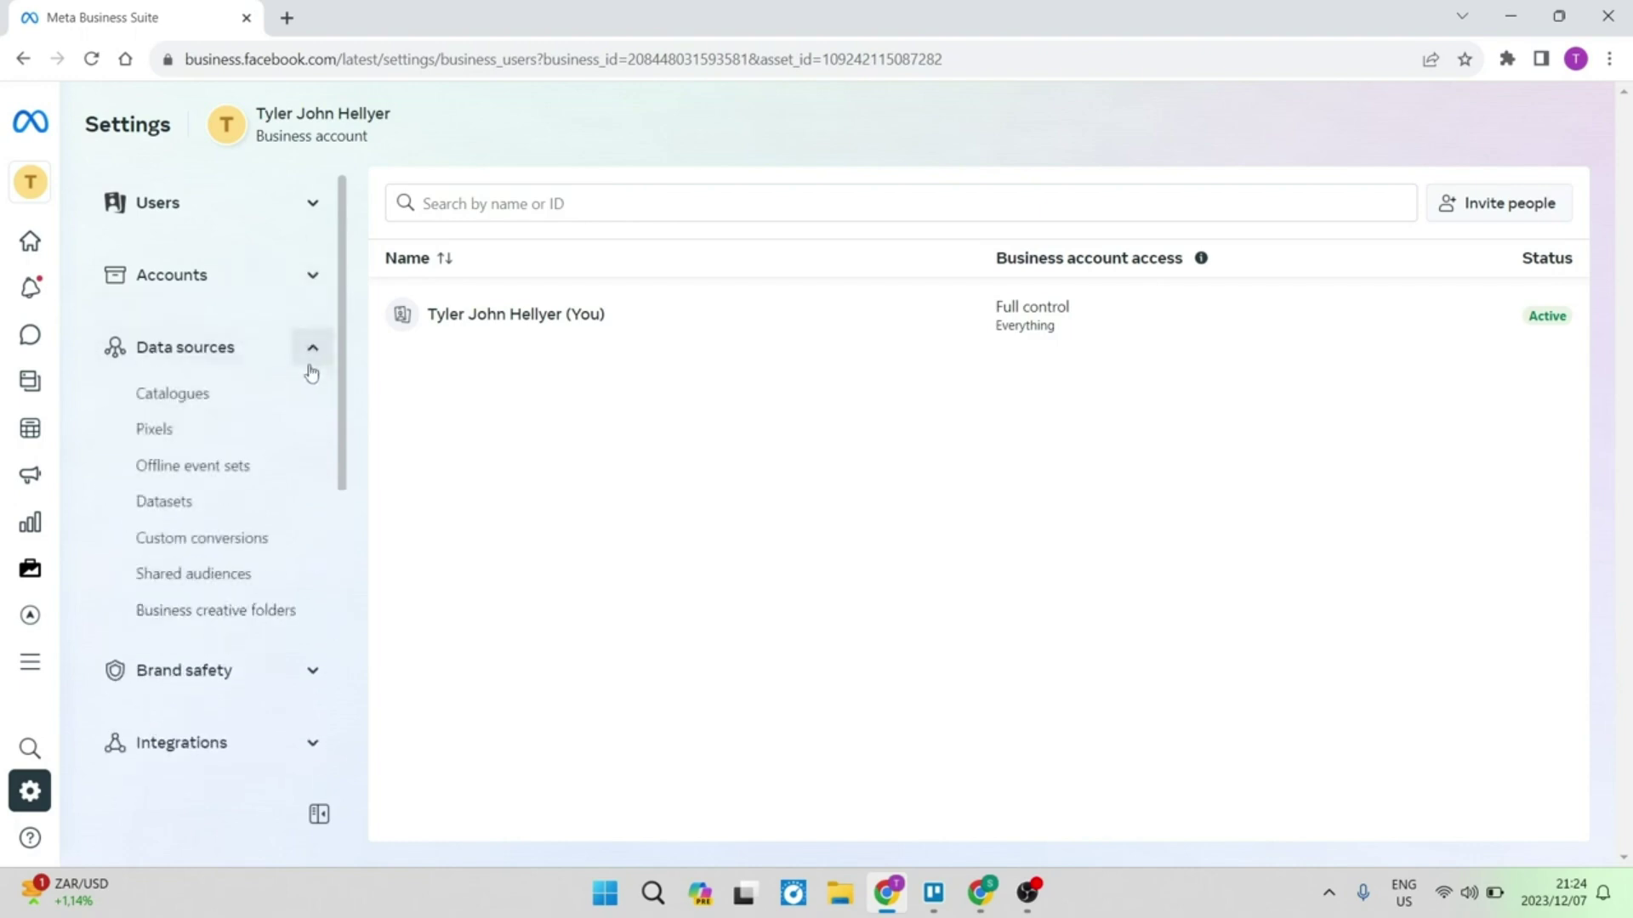
click(170, 432)
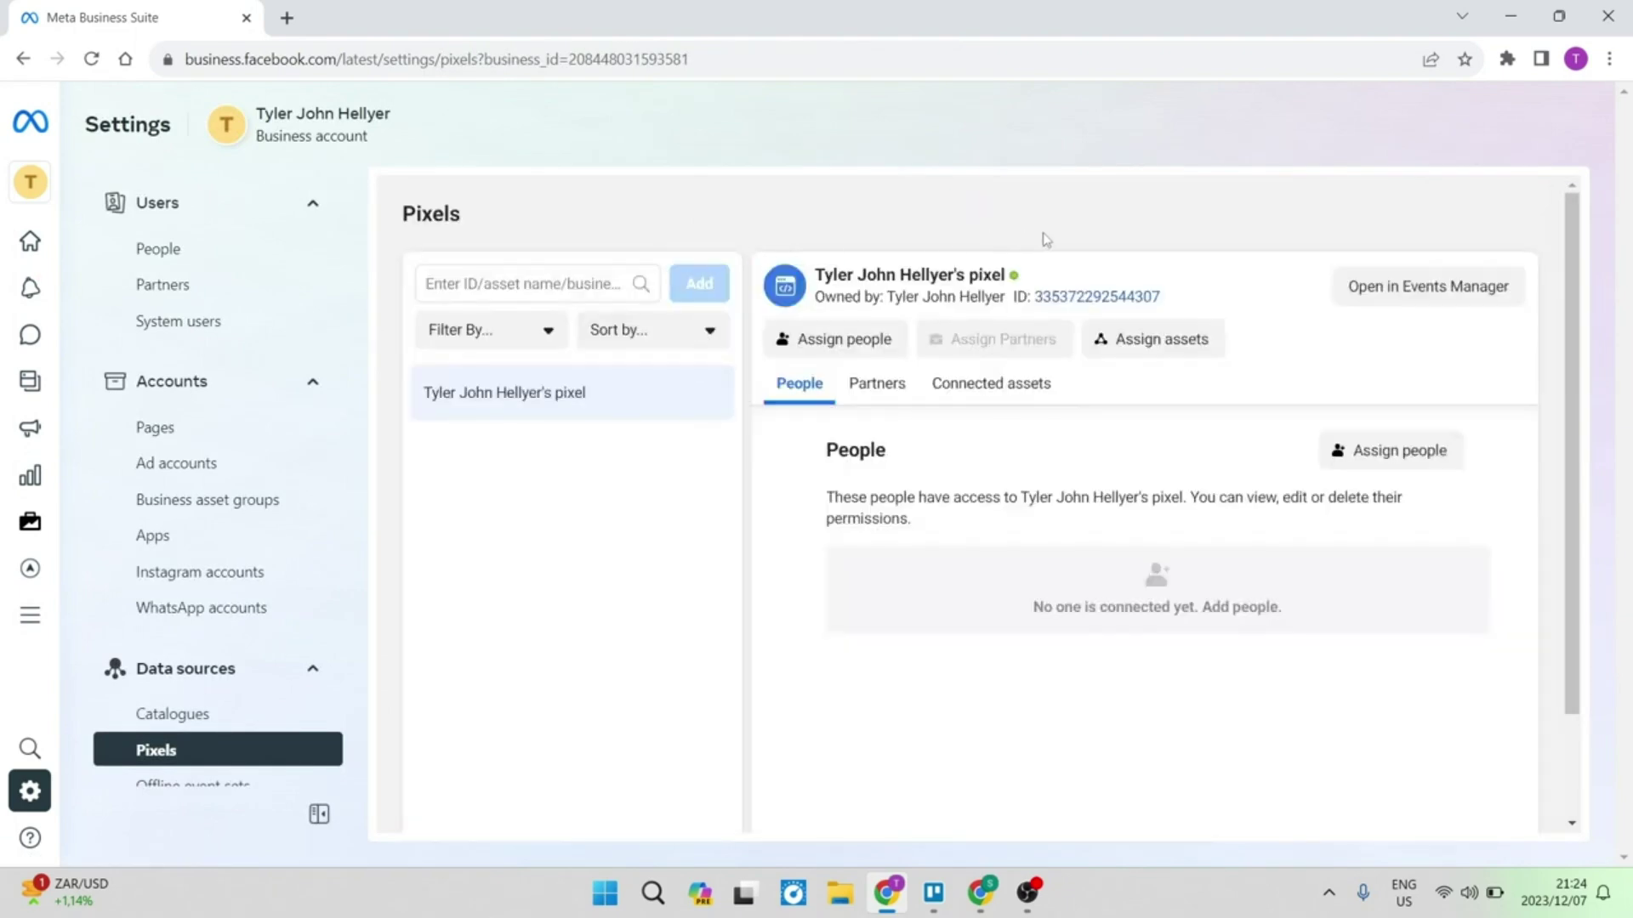
Open the connected pixel in Events Manager, dismiss the web campaigns notice, and show its Test events
click(1445, 289)
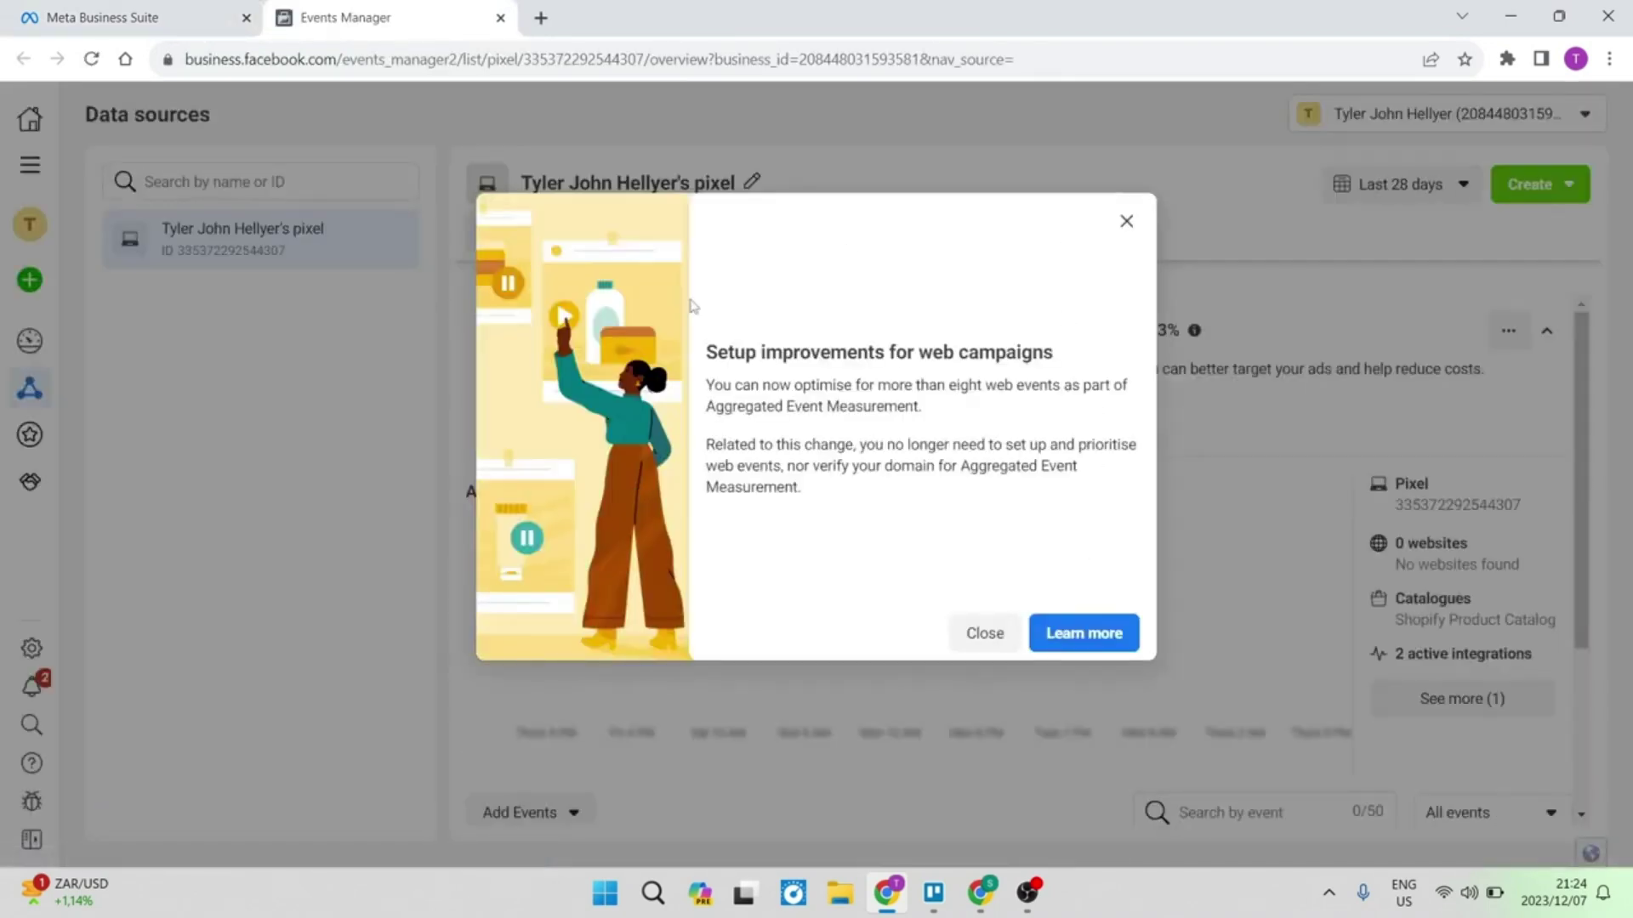
click(1126, 222)
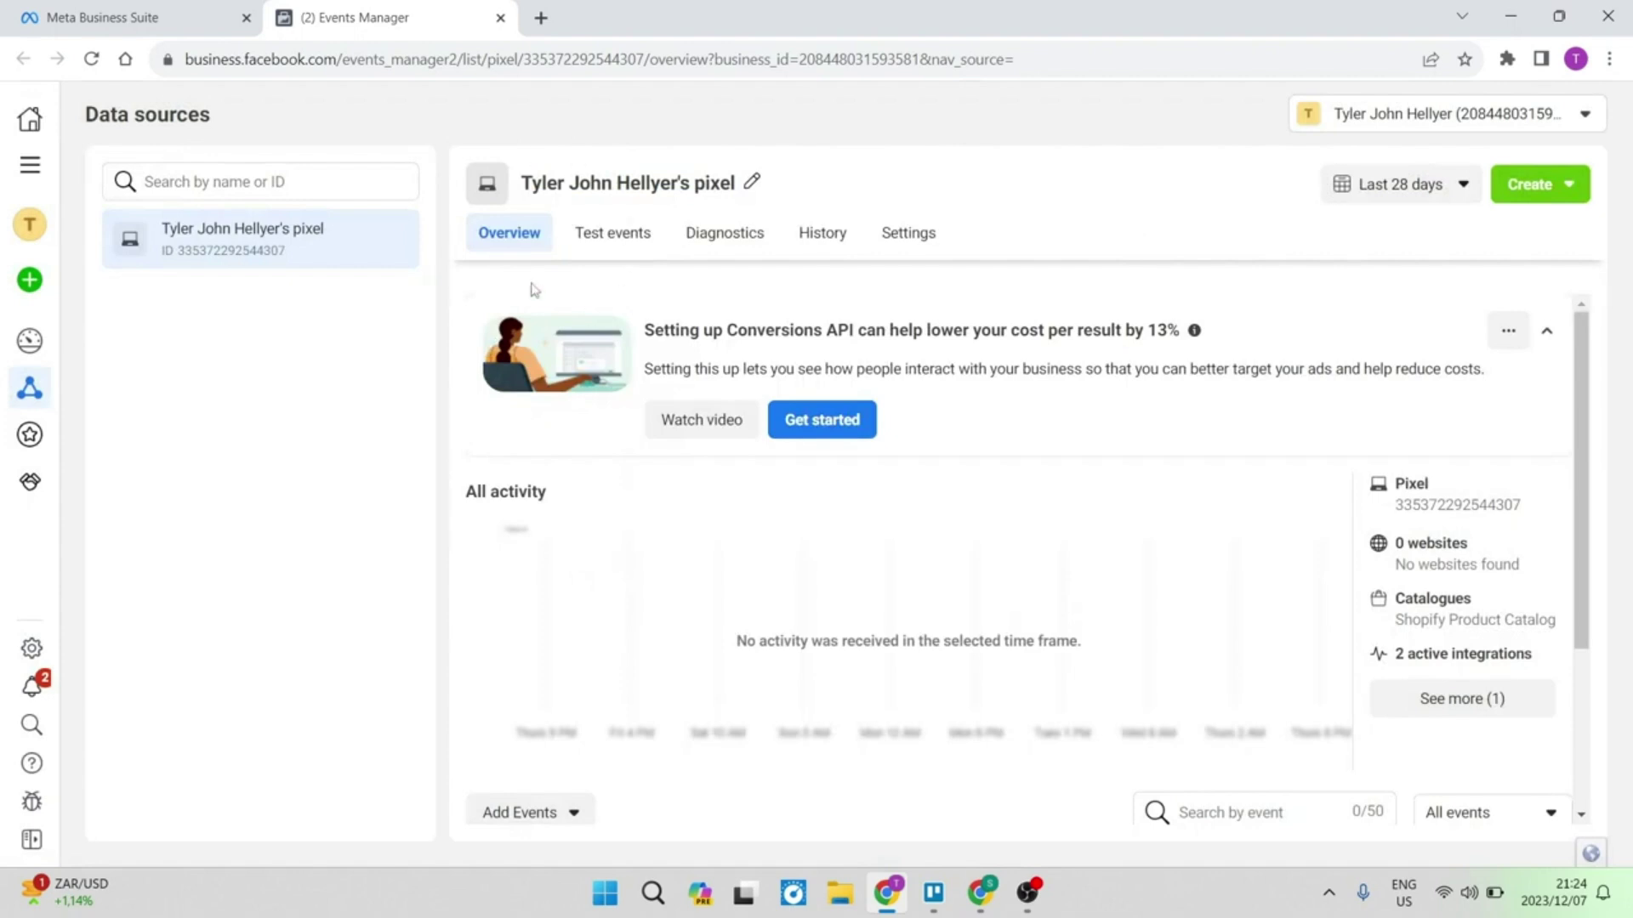
click(645, 245)
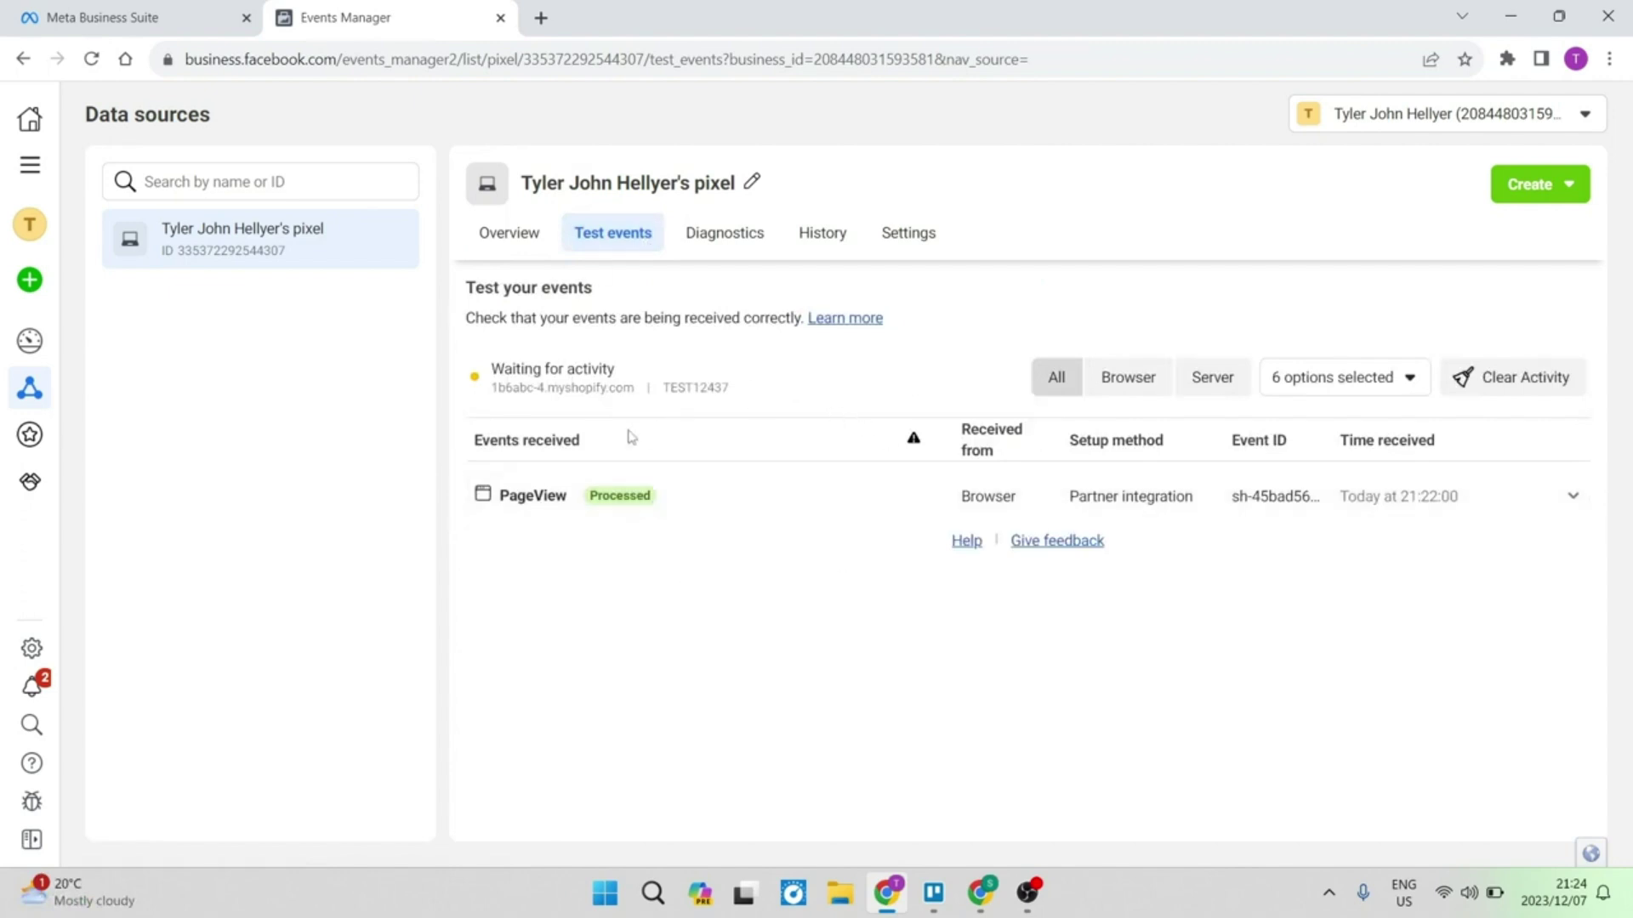
Clear the pixel's recorded test activity and bring up the browser event test instructions
click(1496, 377)
click(1054, 435)
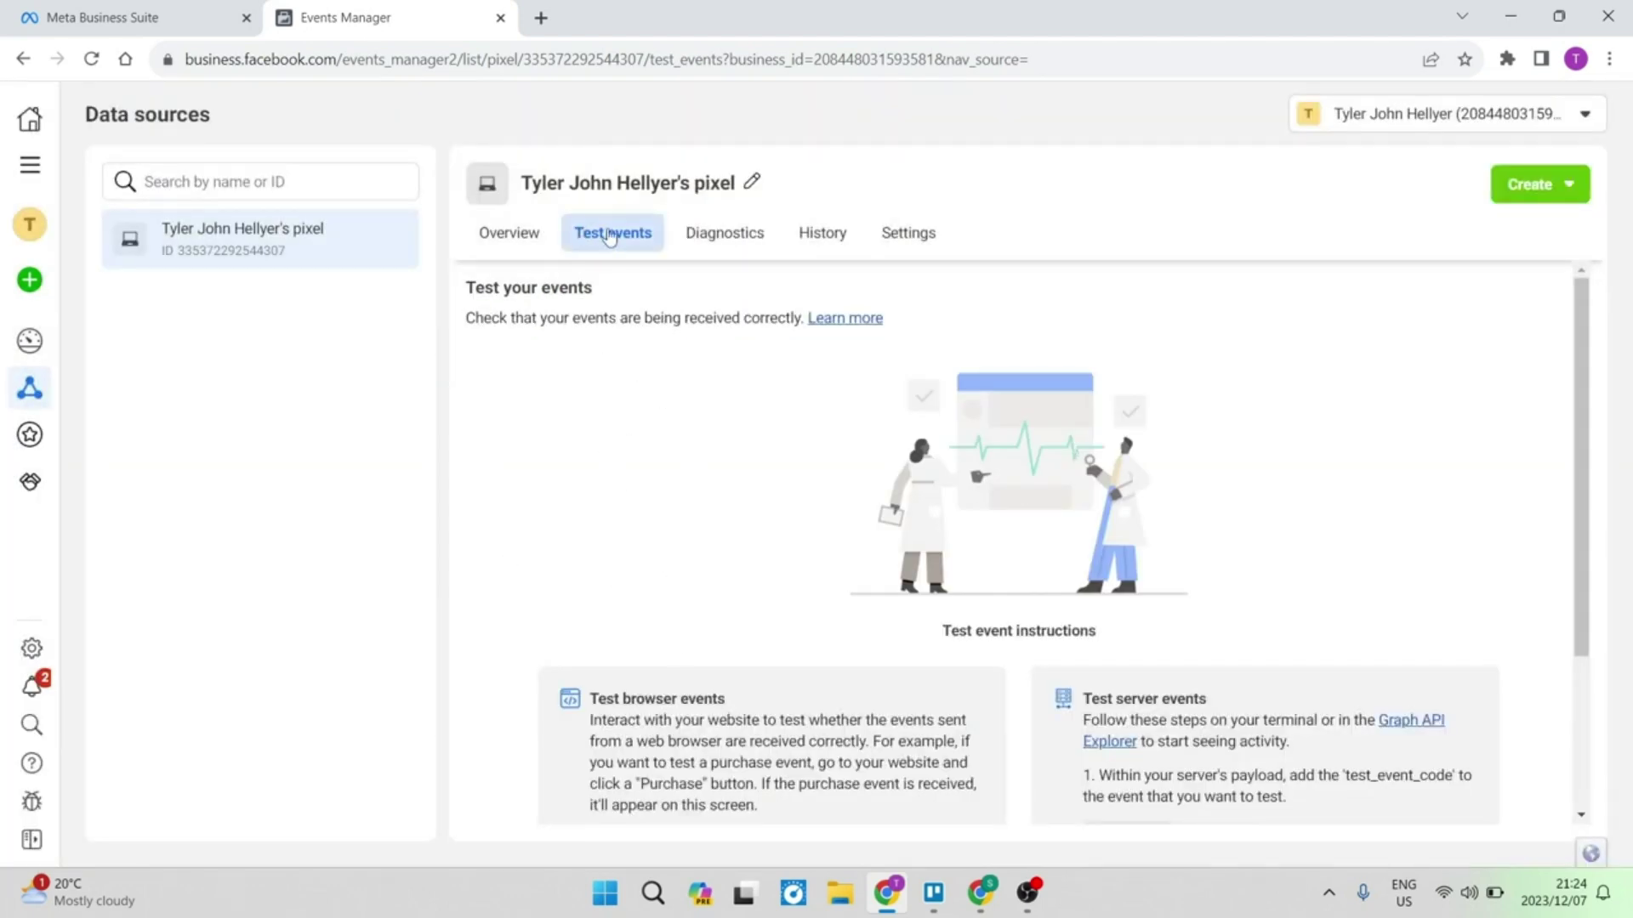
scroll(677, 335, down, 3)
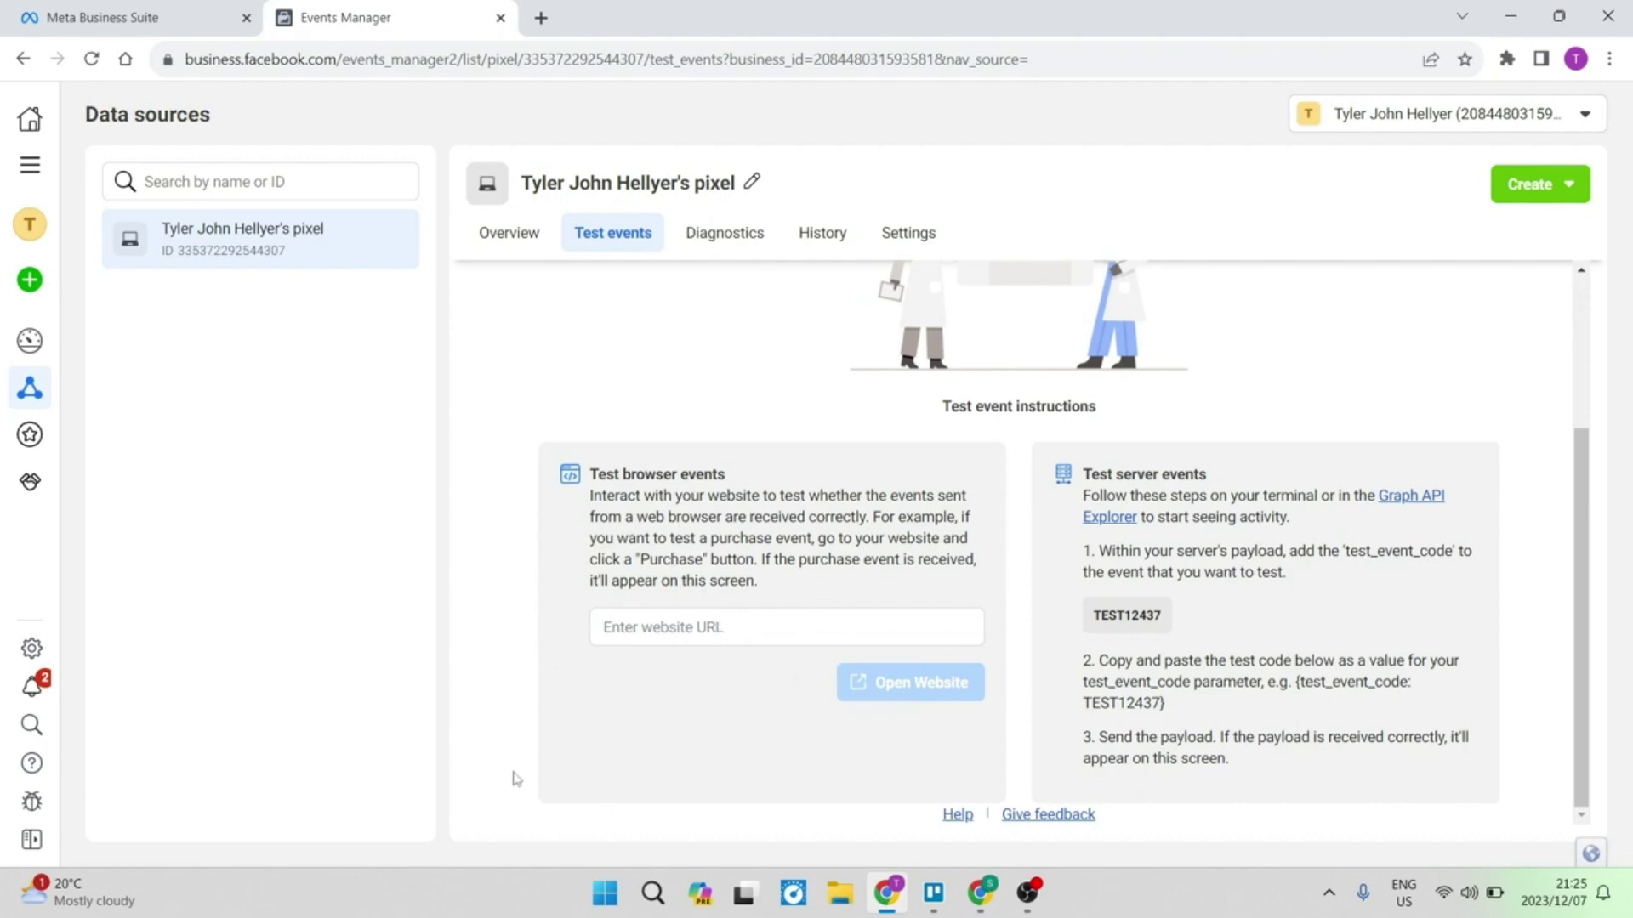
Switch to the Shopify window, view the online store, and copy the storefront's URL
click(980, 893)
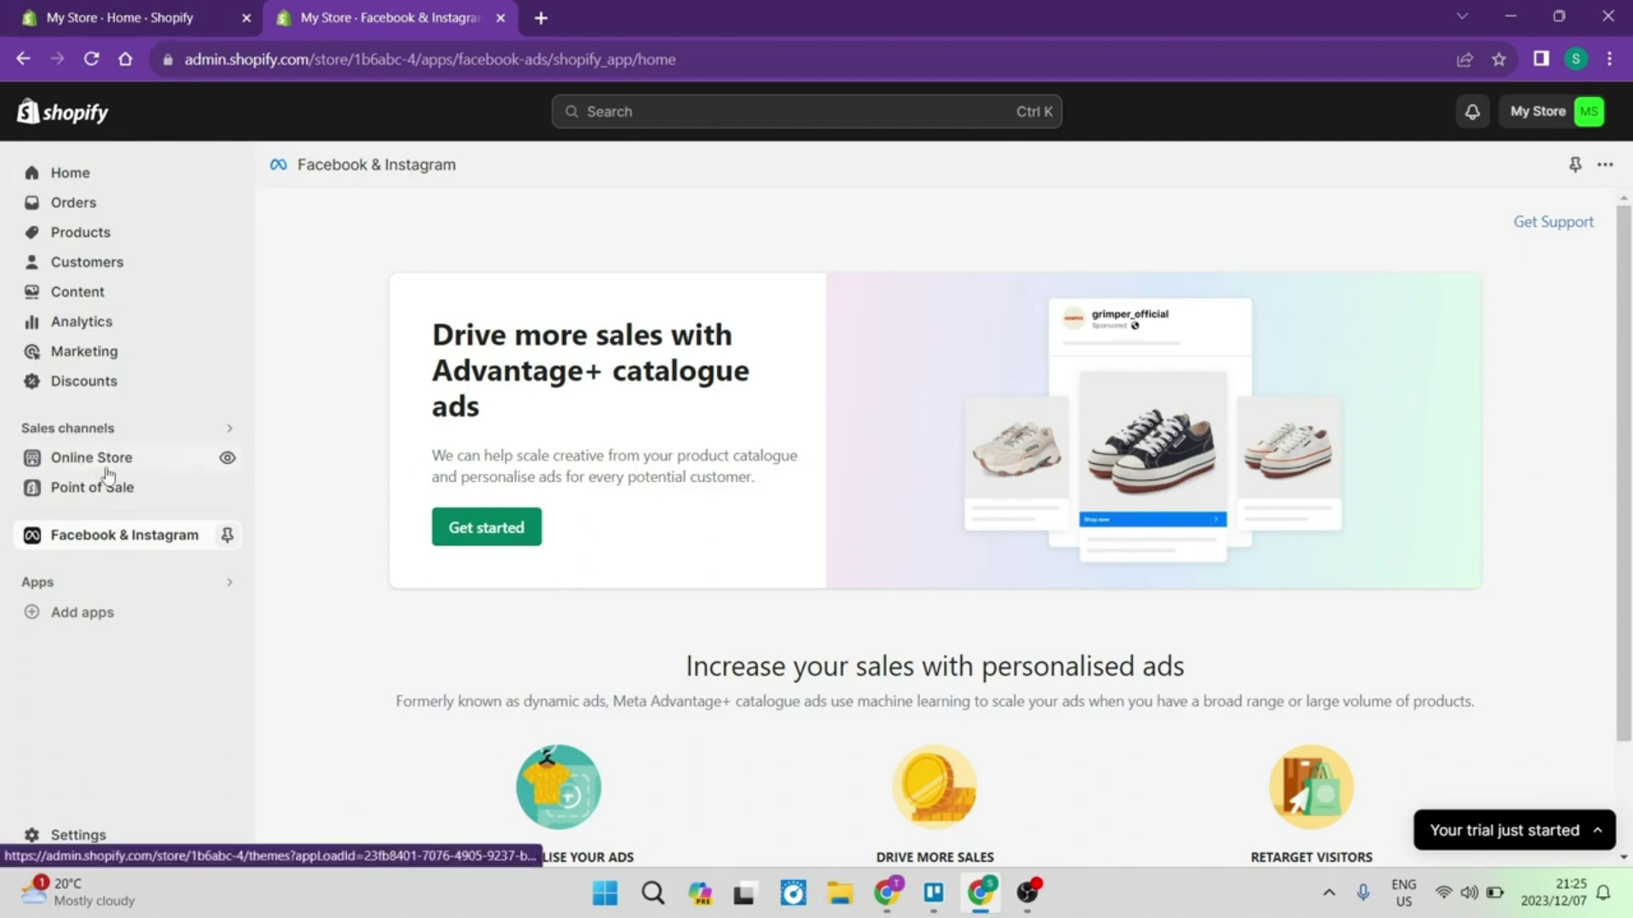
click(227, 461)
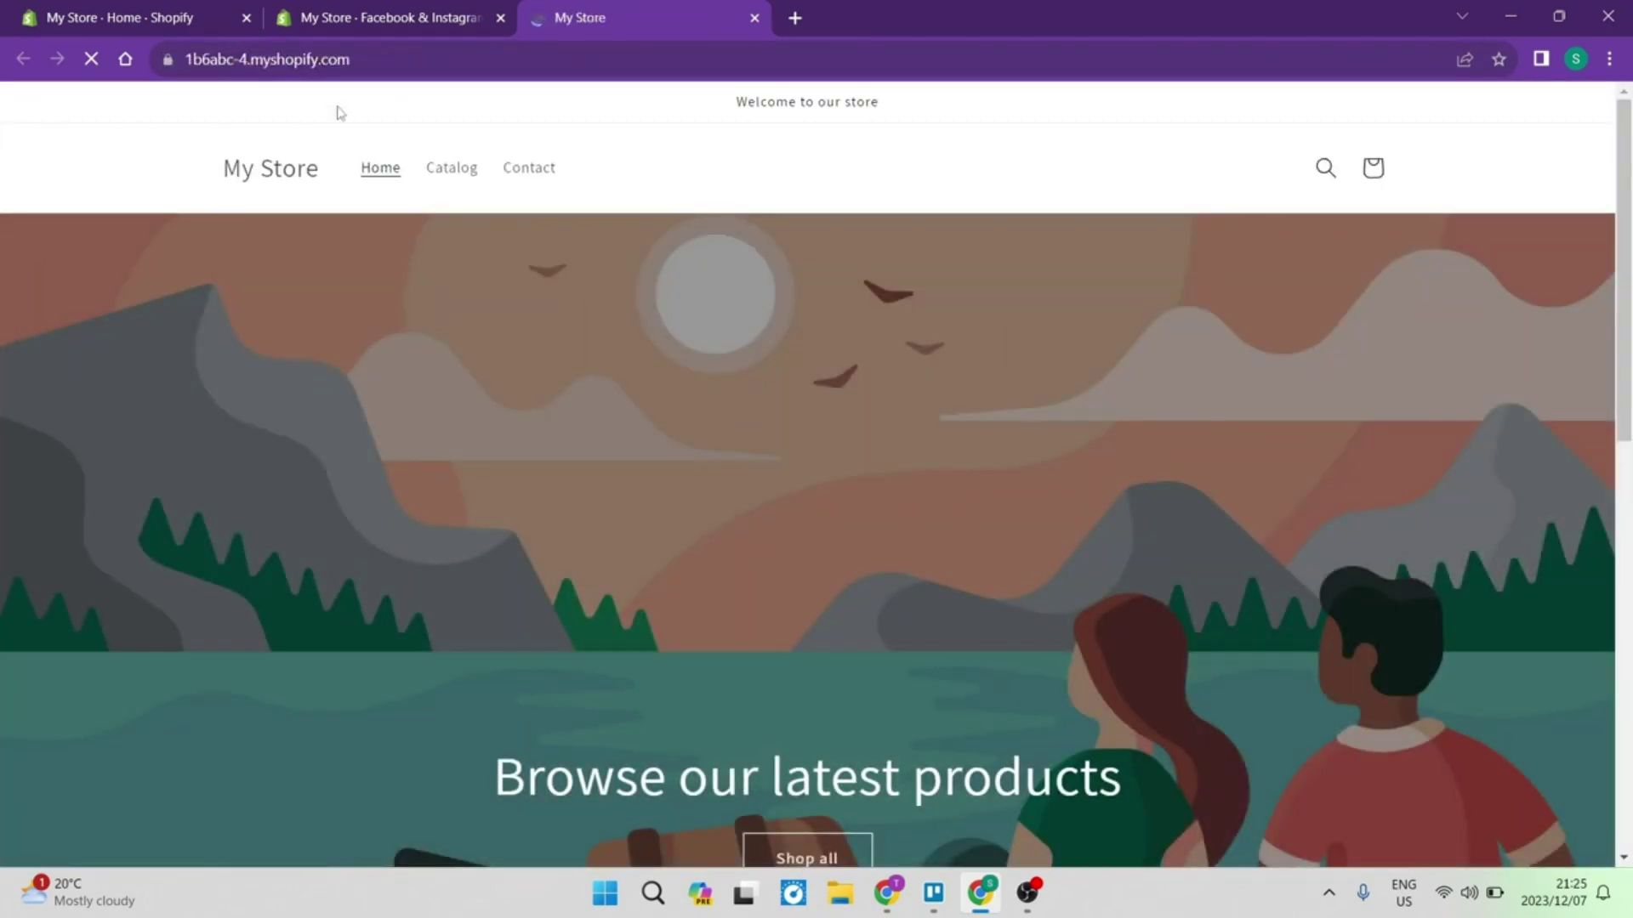
click(391, 56)
key(ctrl+c)
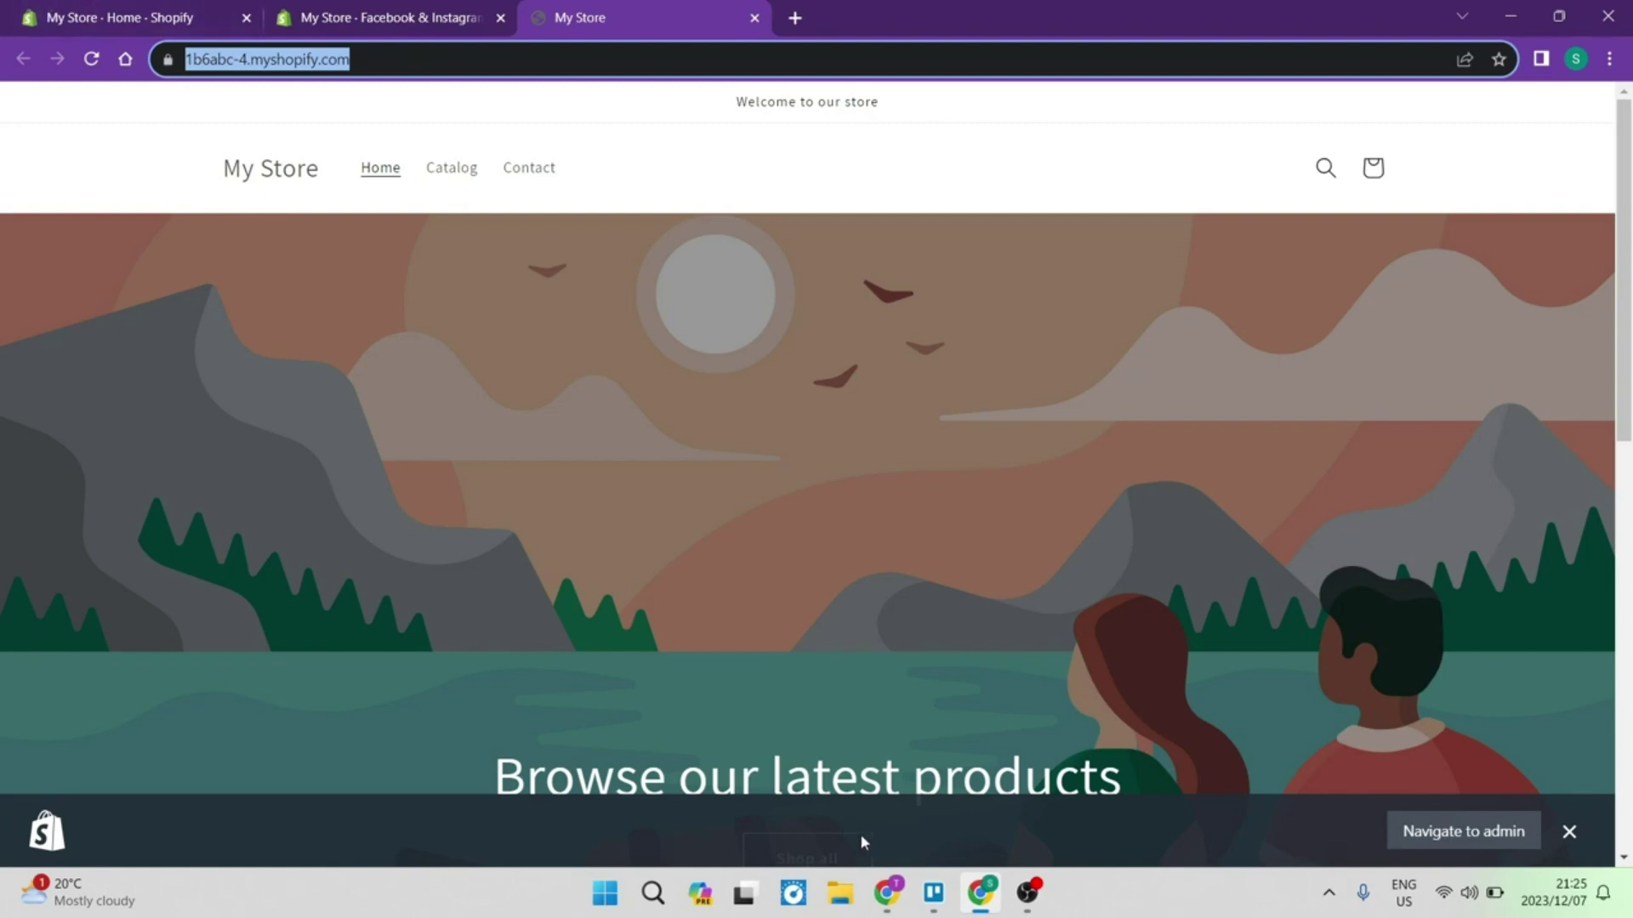
Test the pixel's browser events in Events Manager by opening 1b6abc-4.myshopify.com from there, and check the events received
click(901, 909)
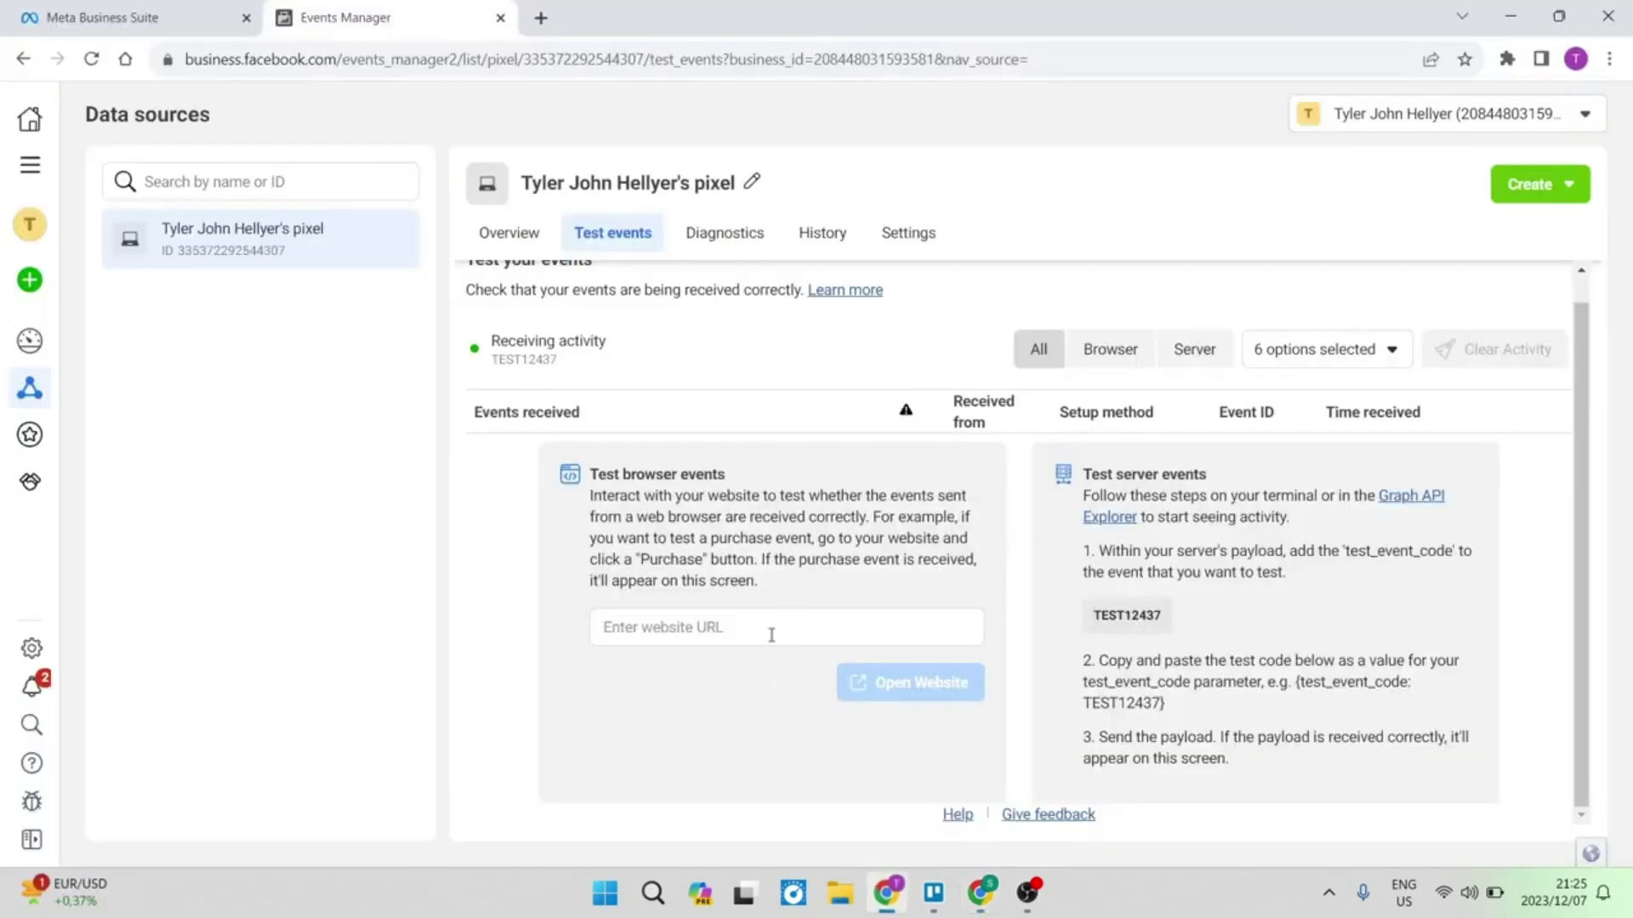
click(768, 625)
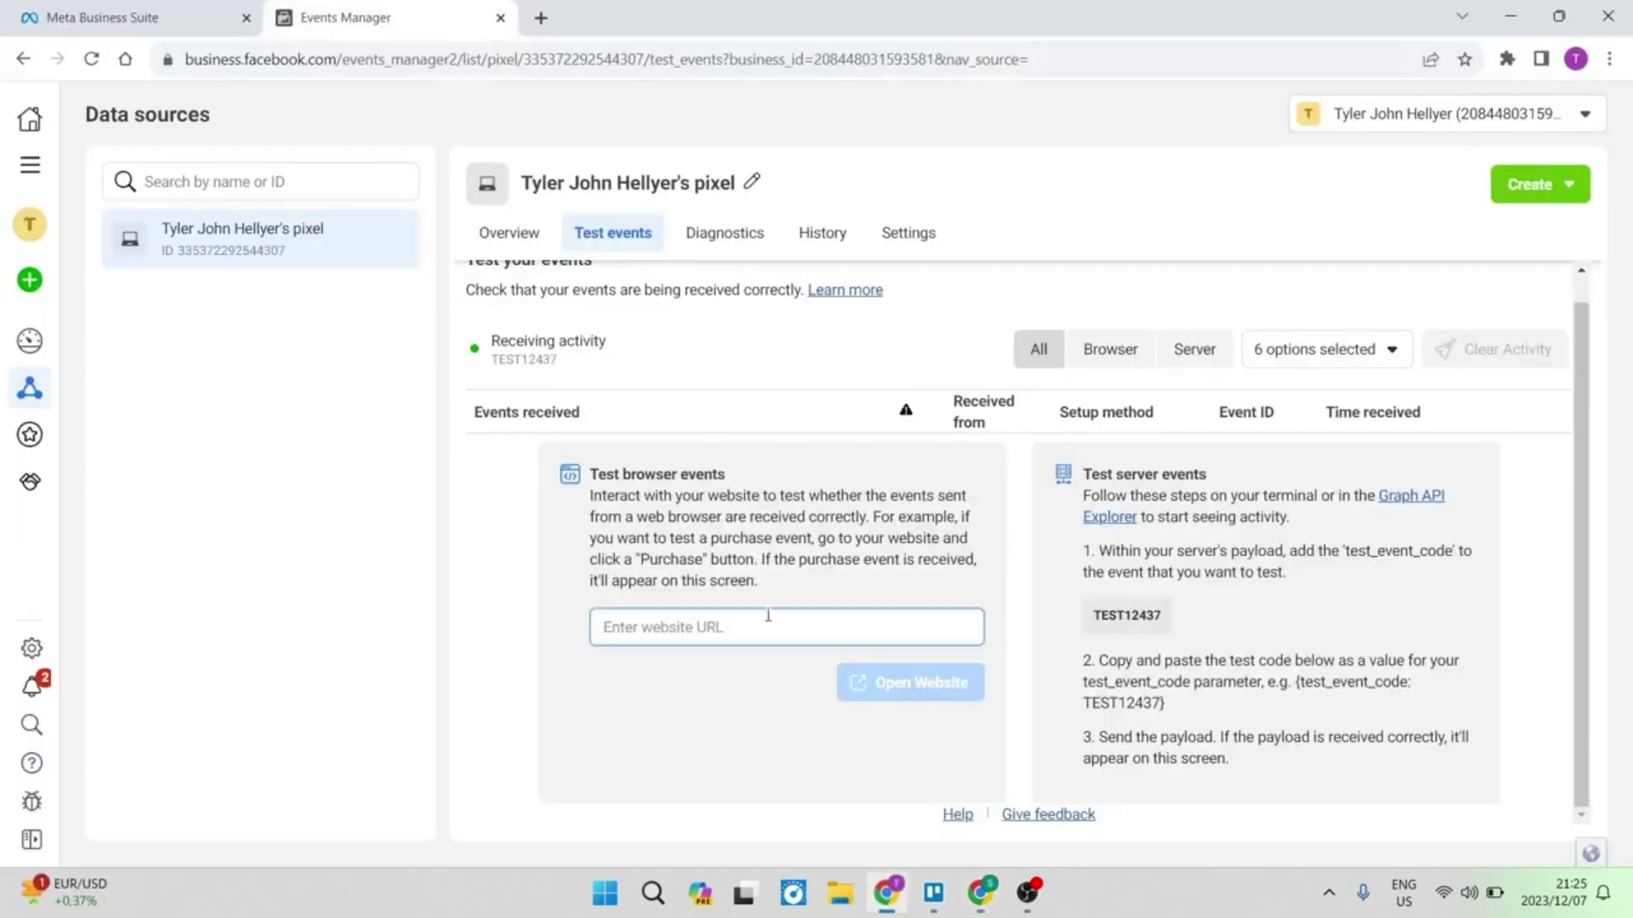
key(ctrl+v)
click(908, 695)
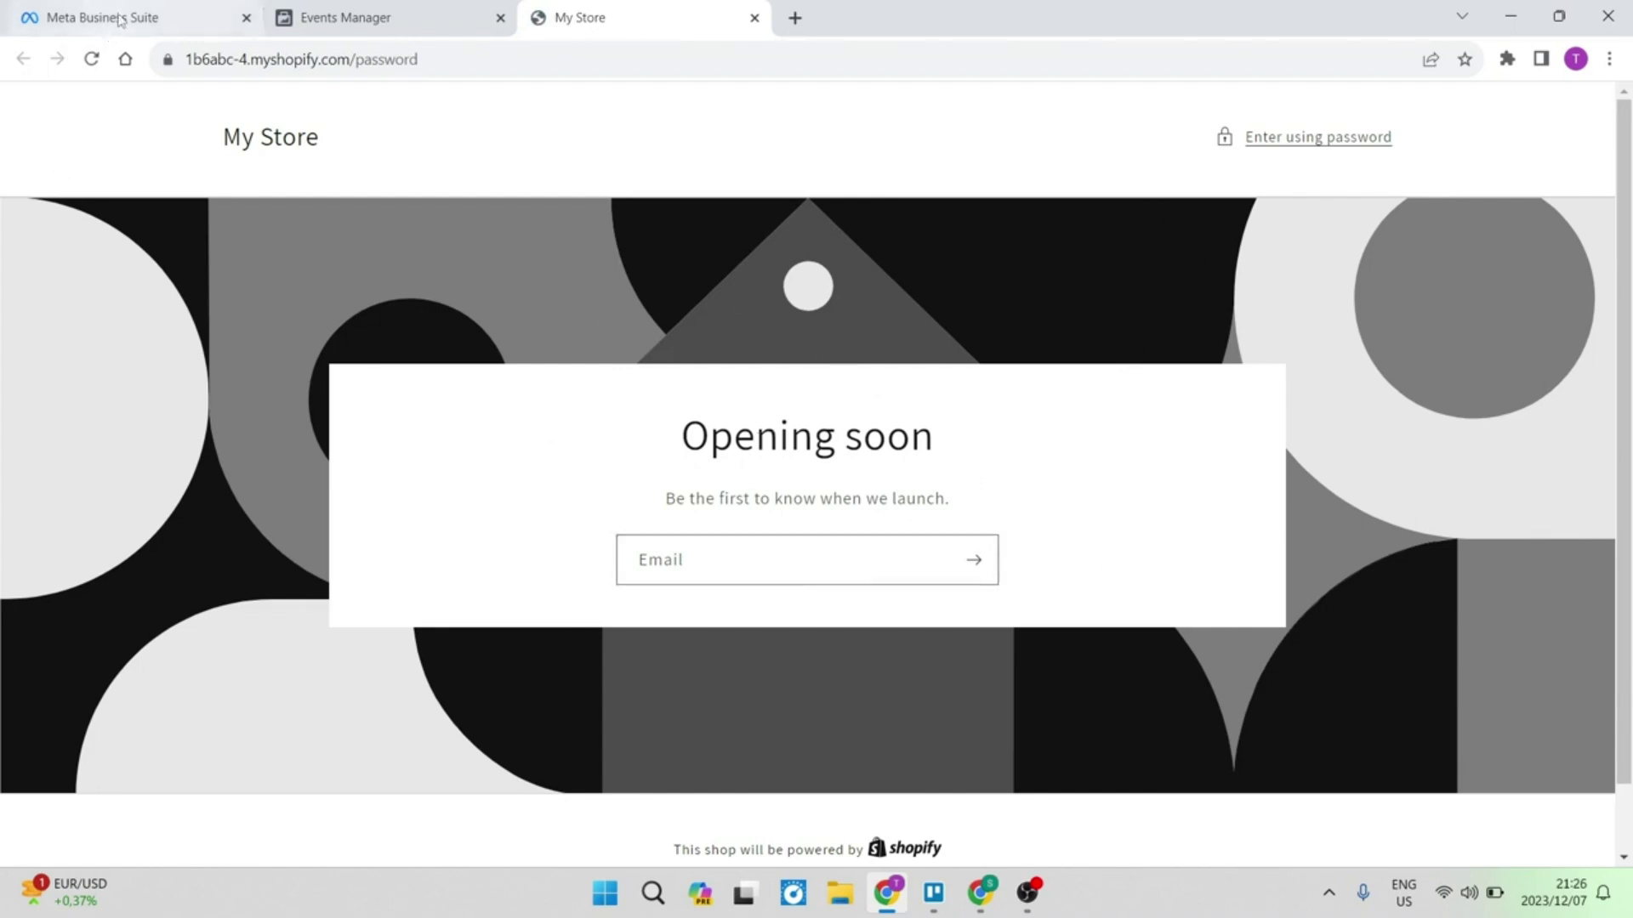
click(345, 20)
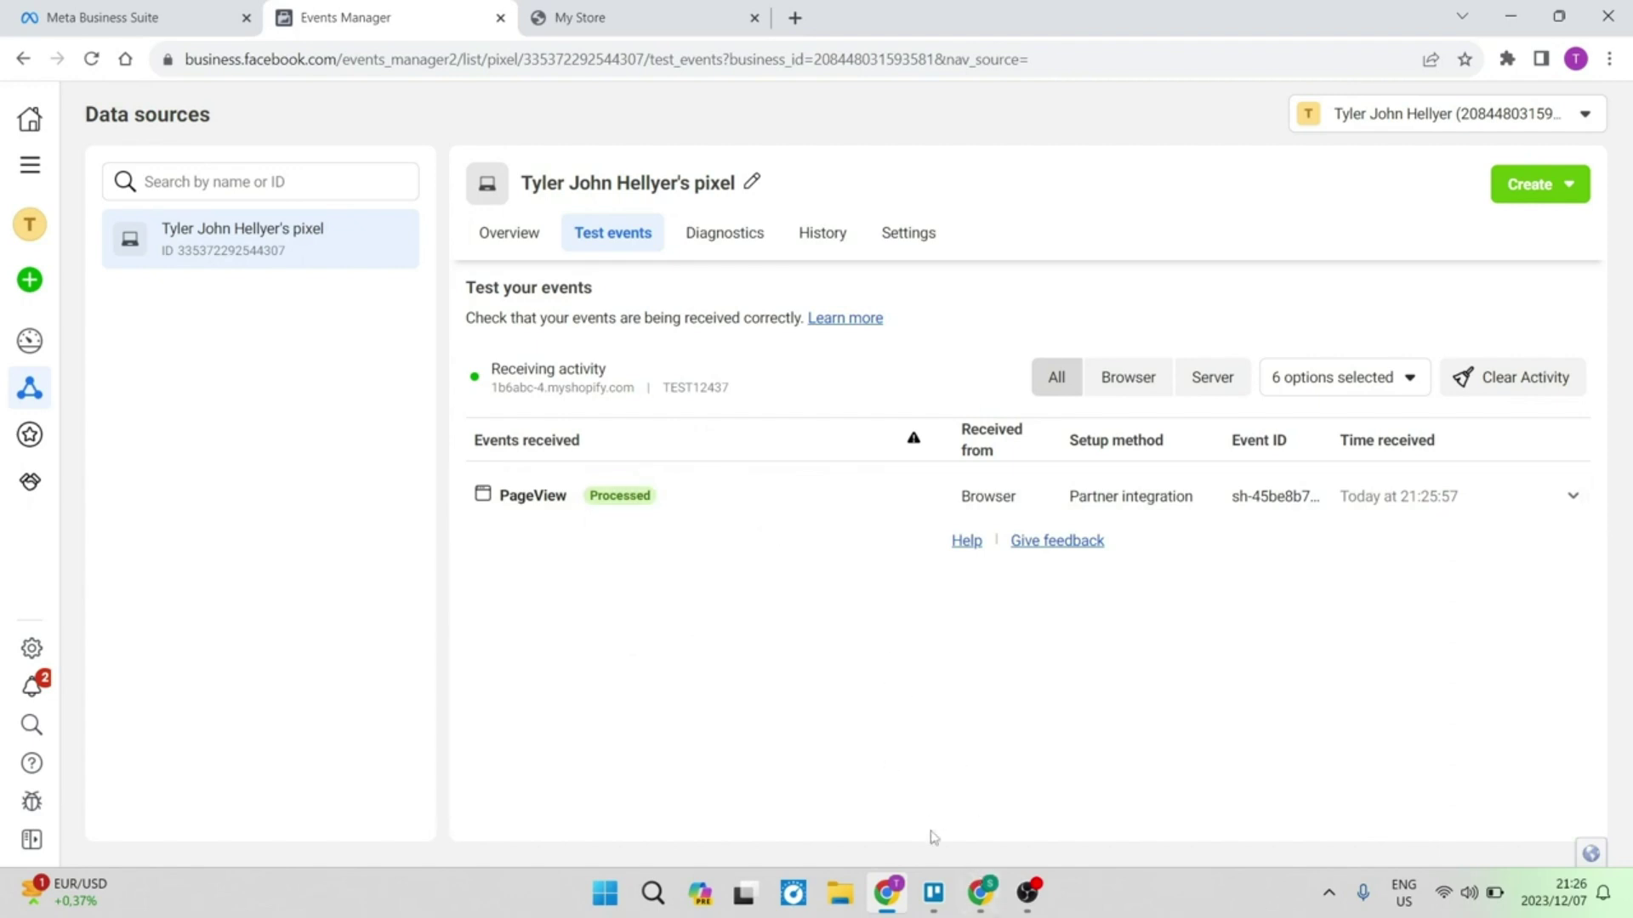
Switch back to the Shopify window and go to the store's admin home page
click(980, 893)
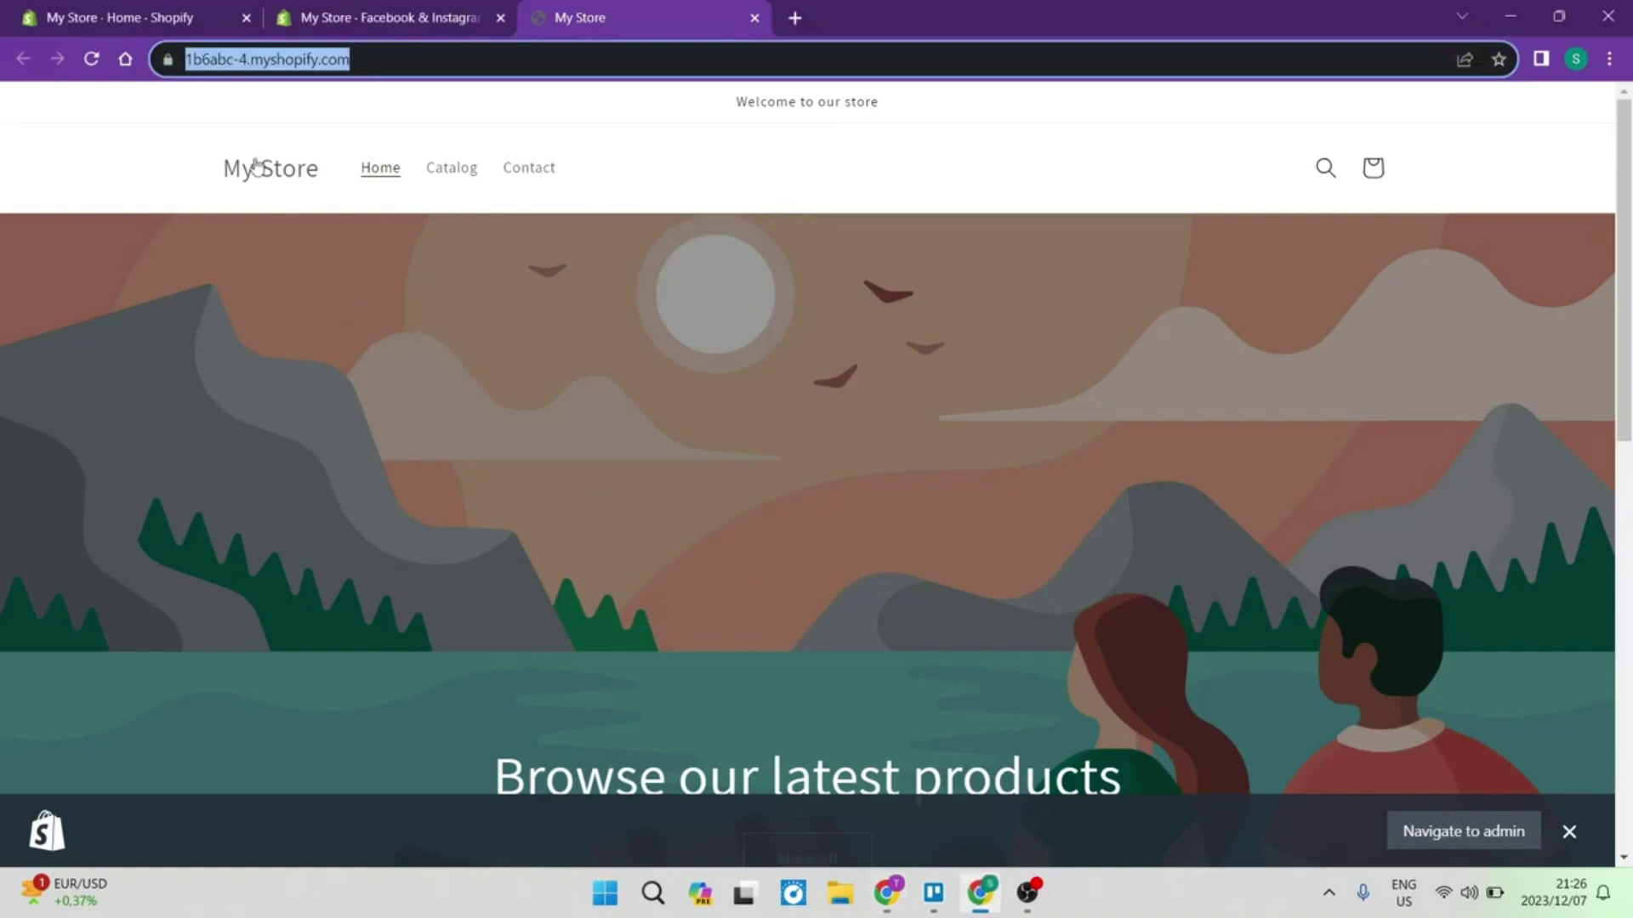
click(340, 19)
click(170, 18)
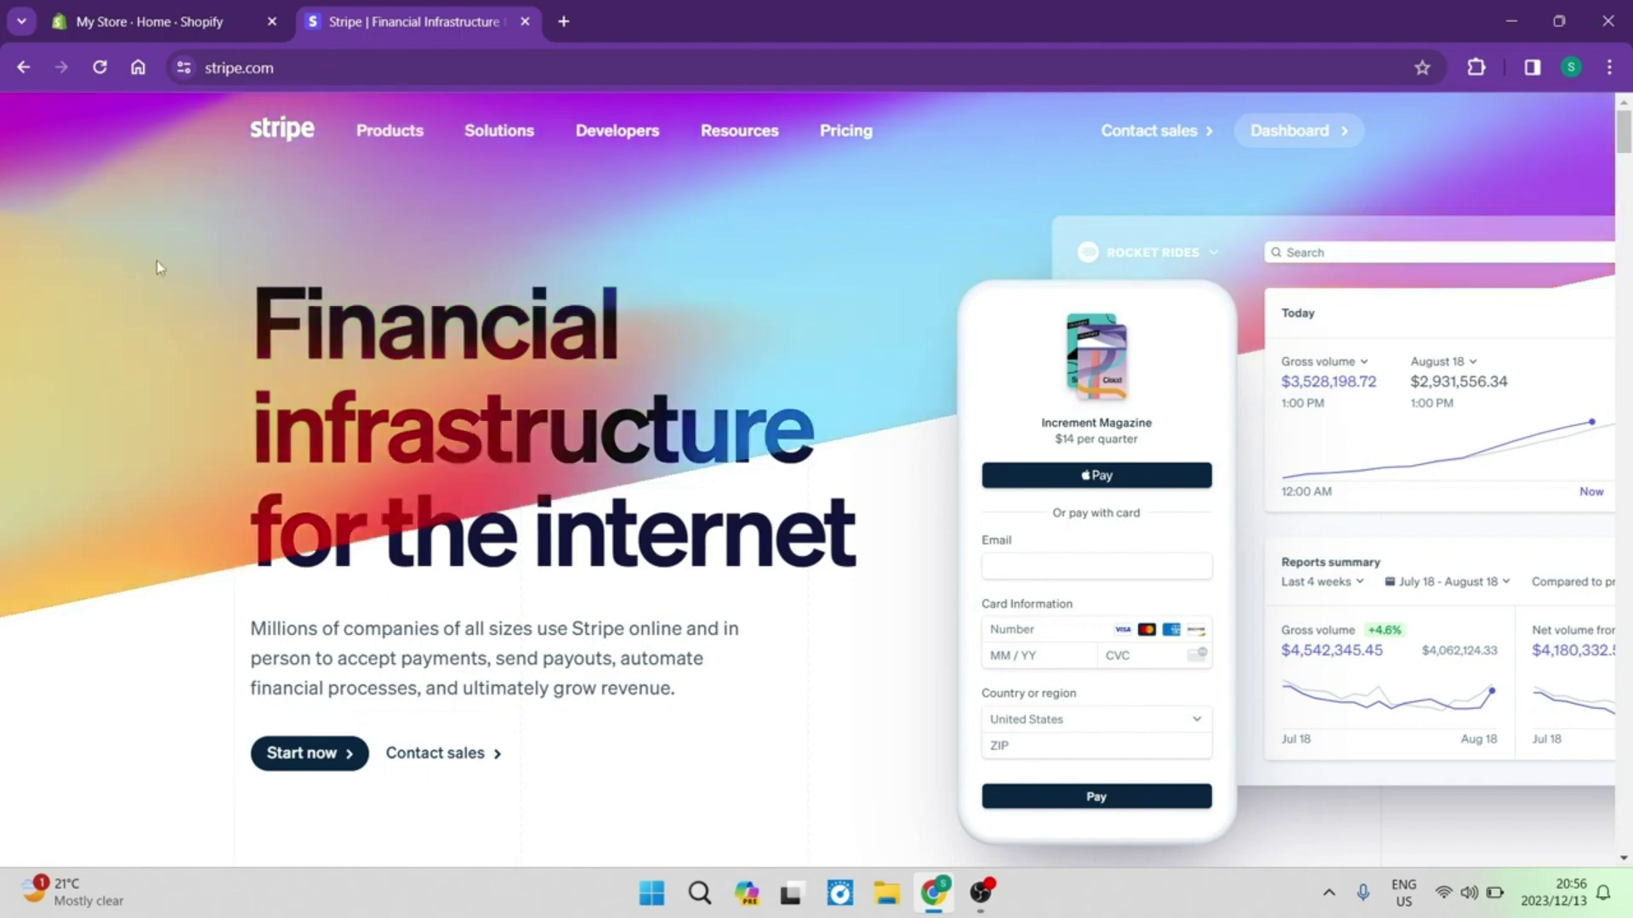
click(132, 17)
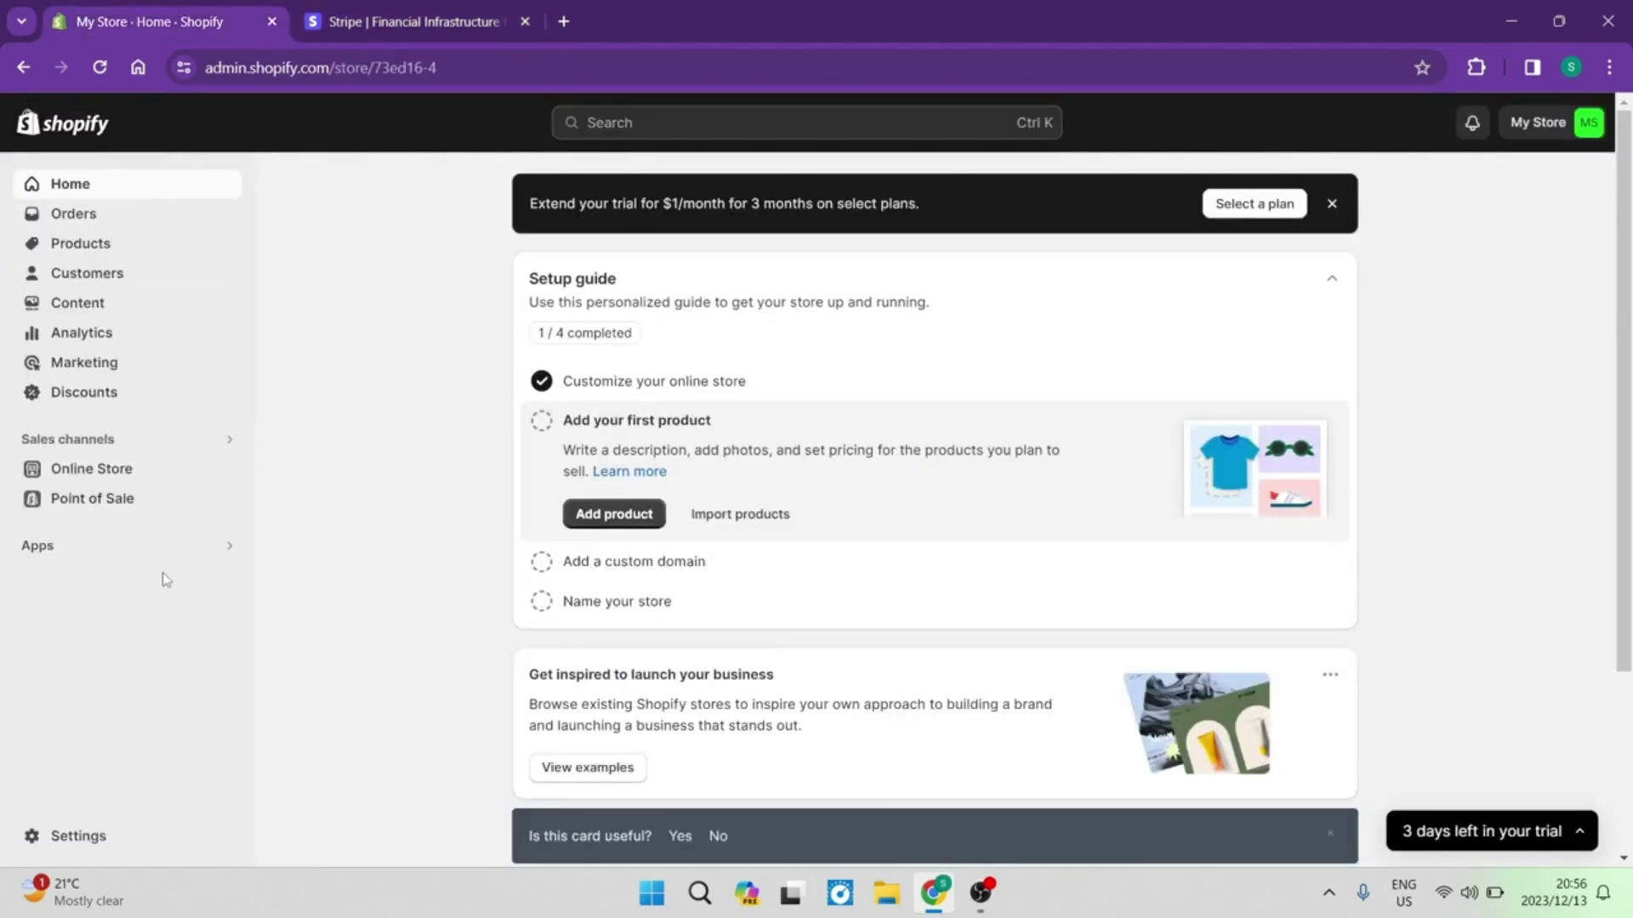
Open the store's payment settings and look through the list of third-party payment providers
click(77, 835)
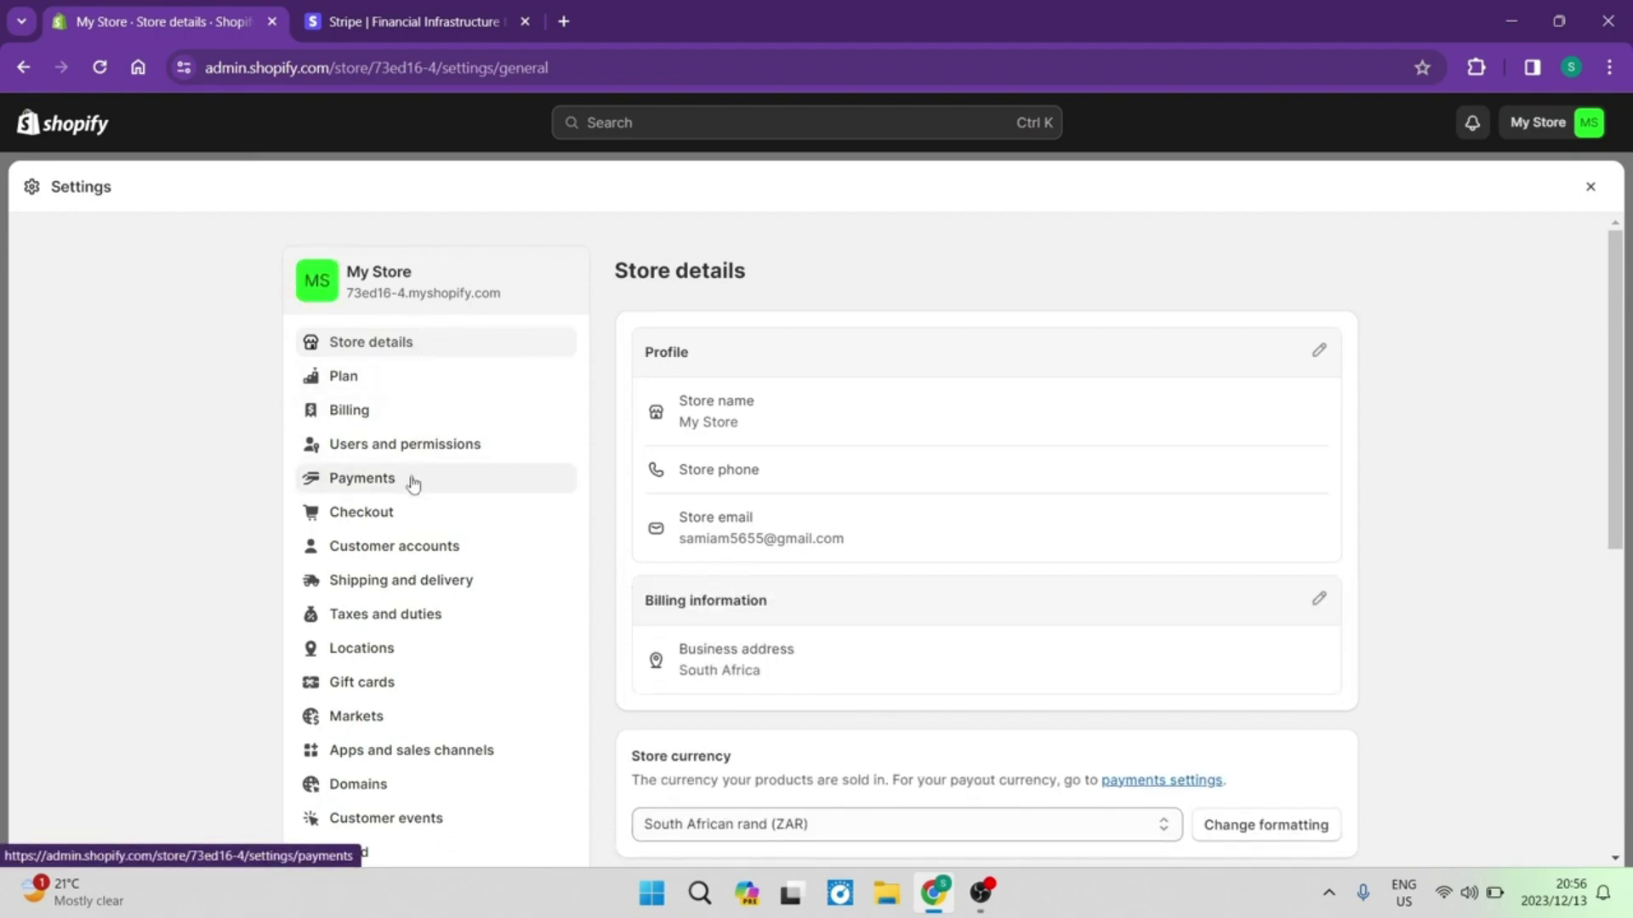
click(413, 481)
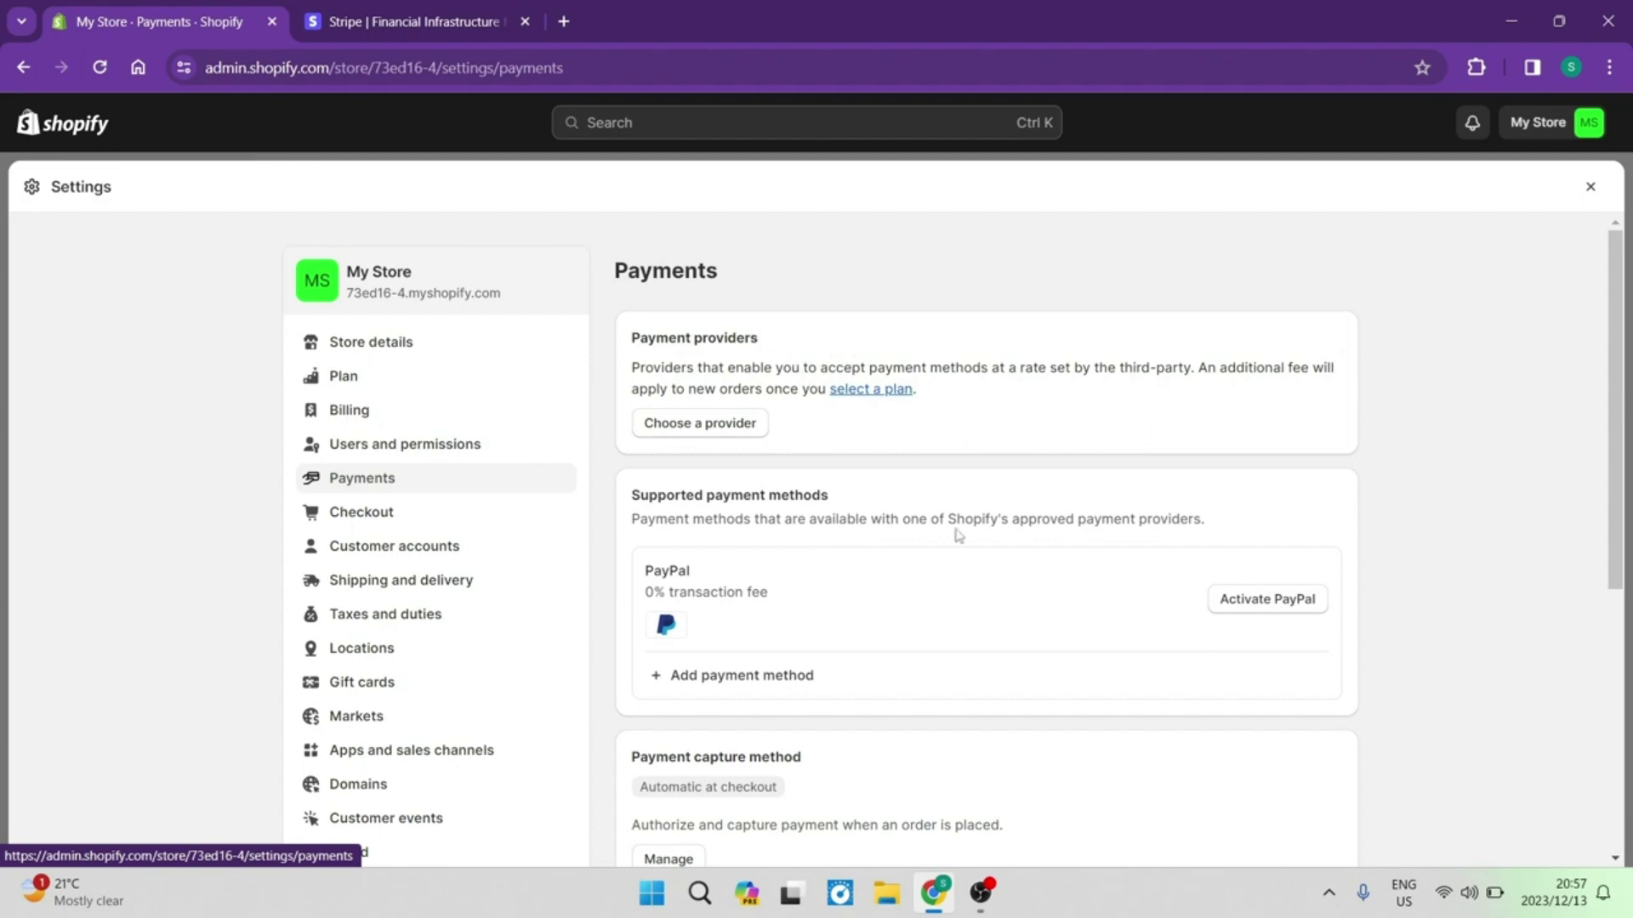
click(699, 430)
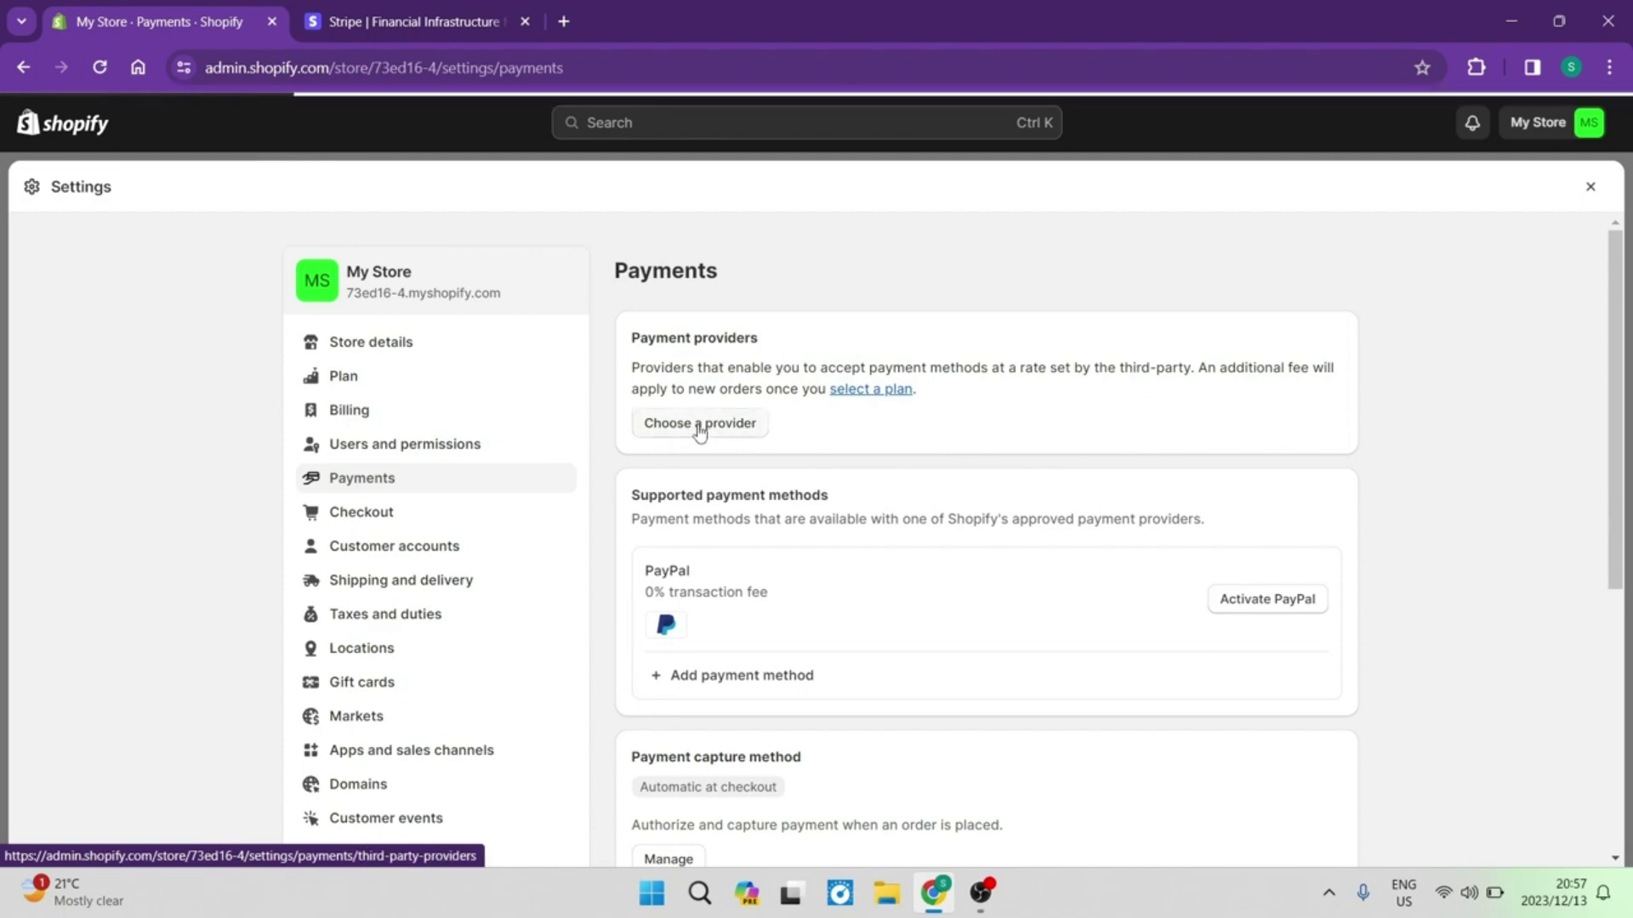
scroll(886, 412, down, 13)
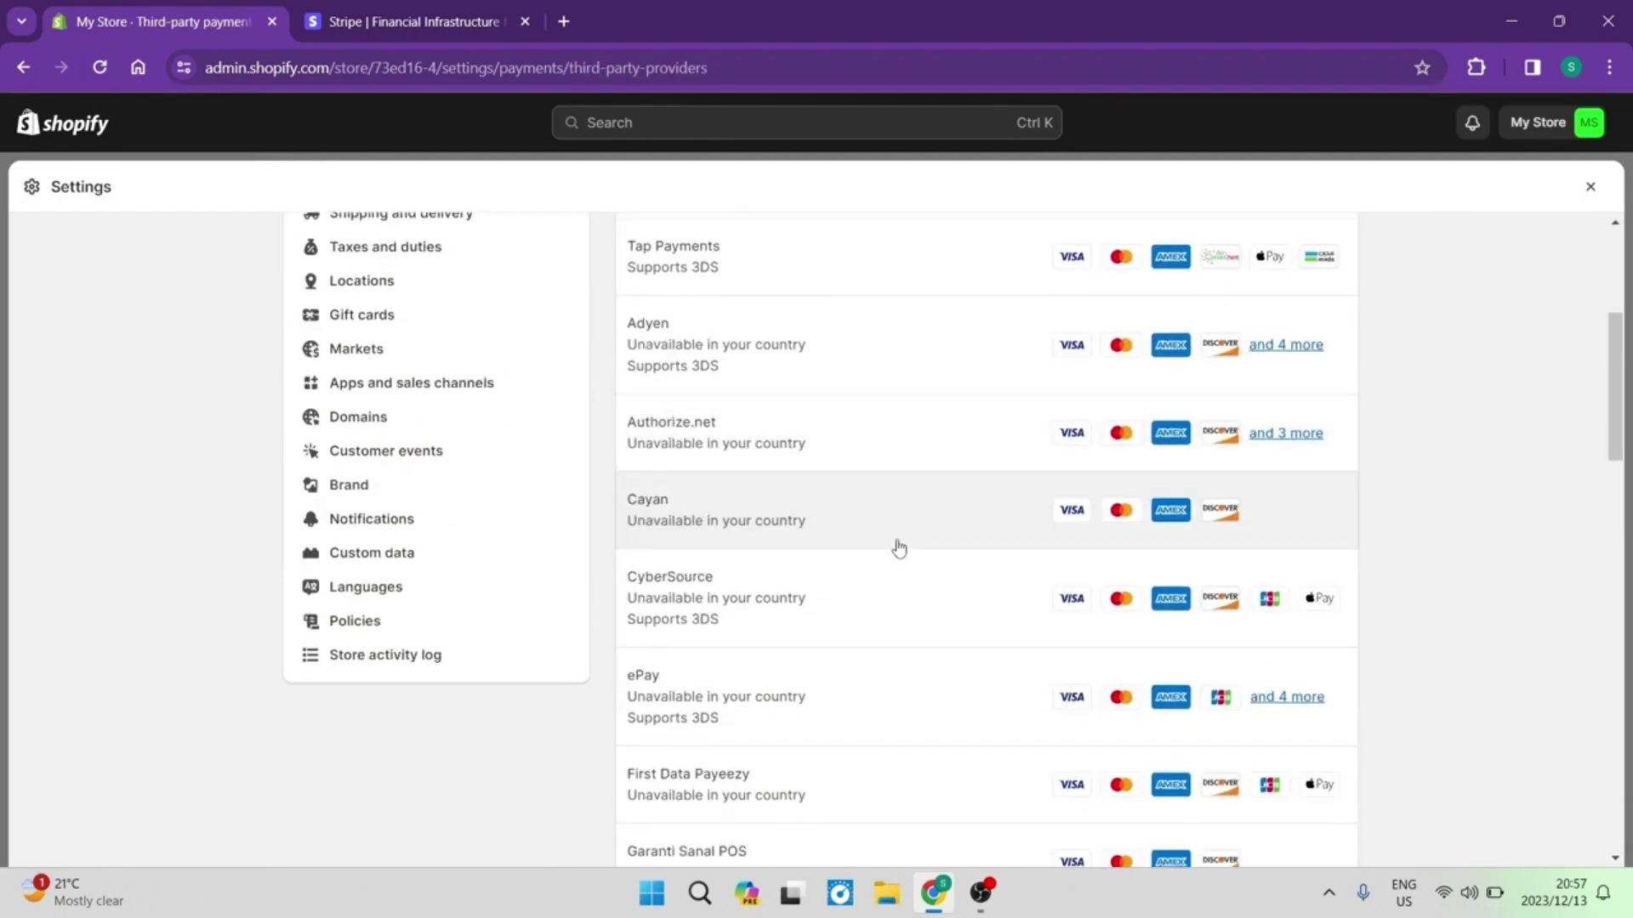
scroll(881, 599, up, 13)
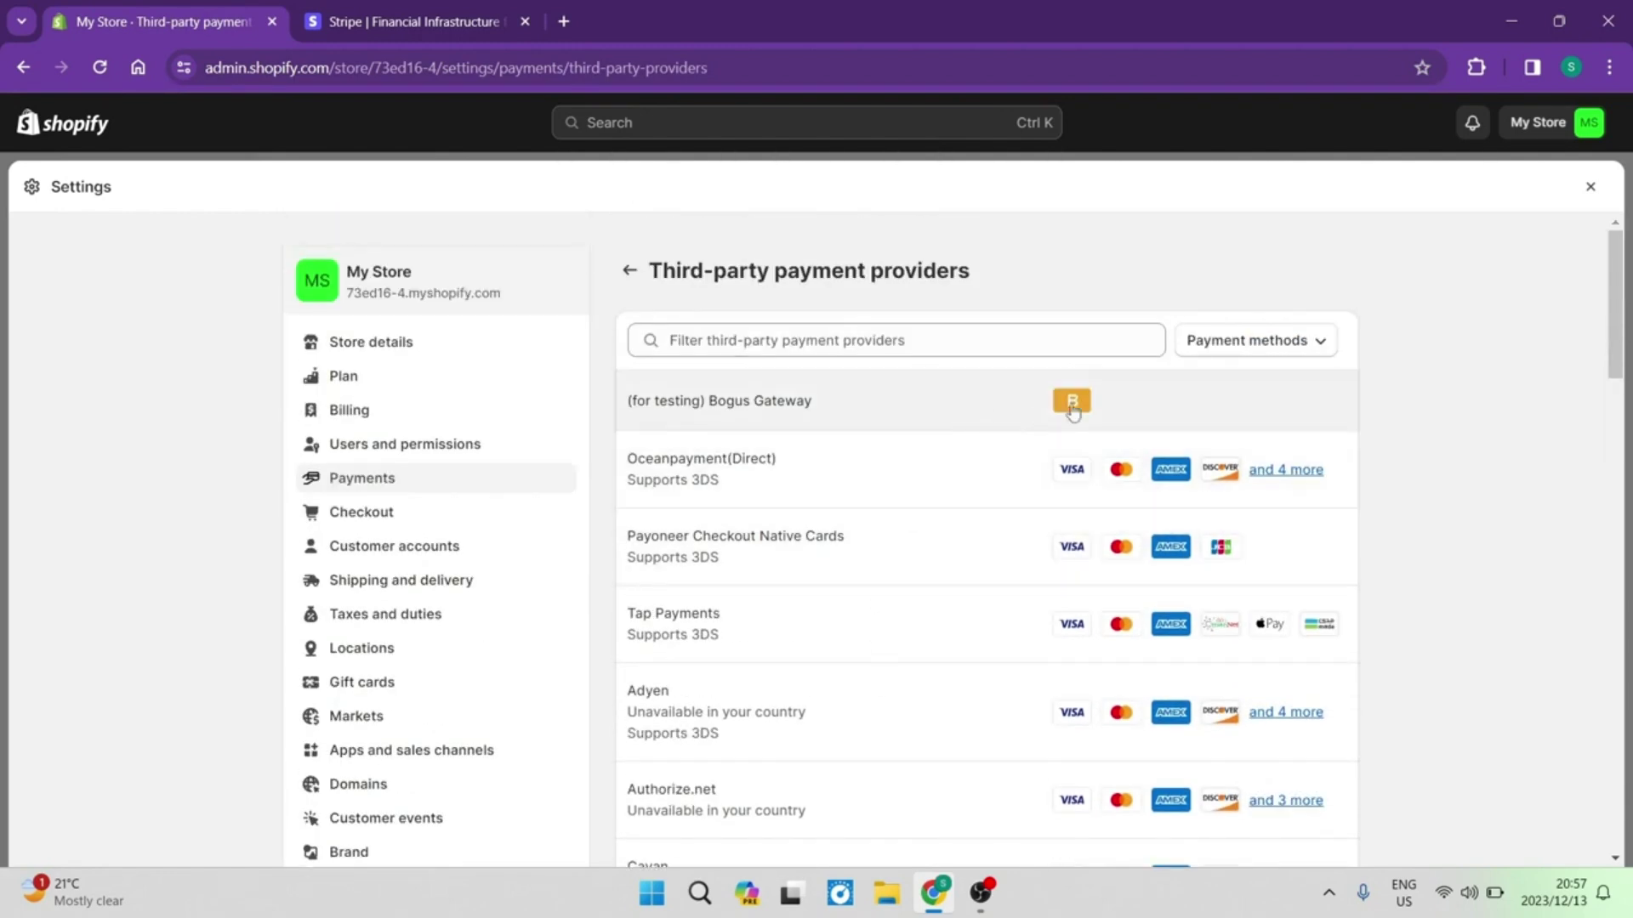
Check the payment method filters, search the third-party providers for "stripe", and open Stripe to connect it
click(1223, 344)
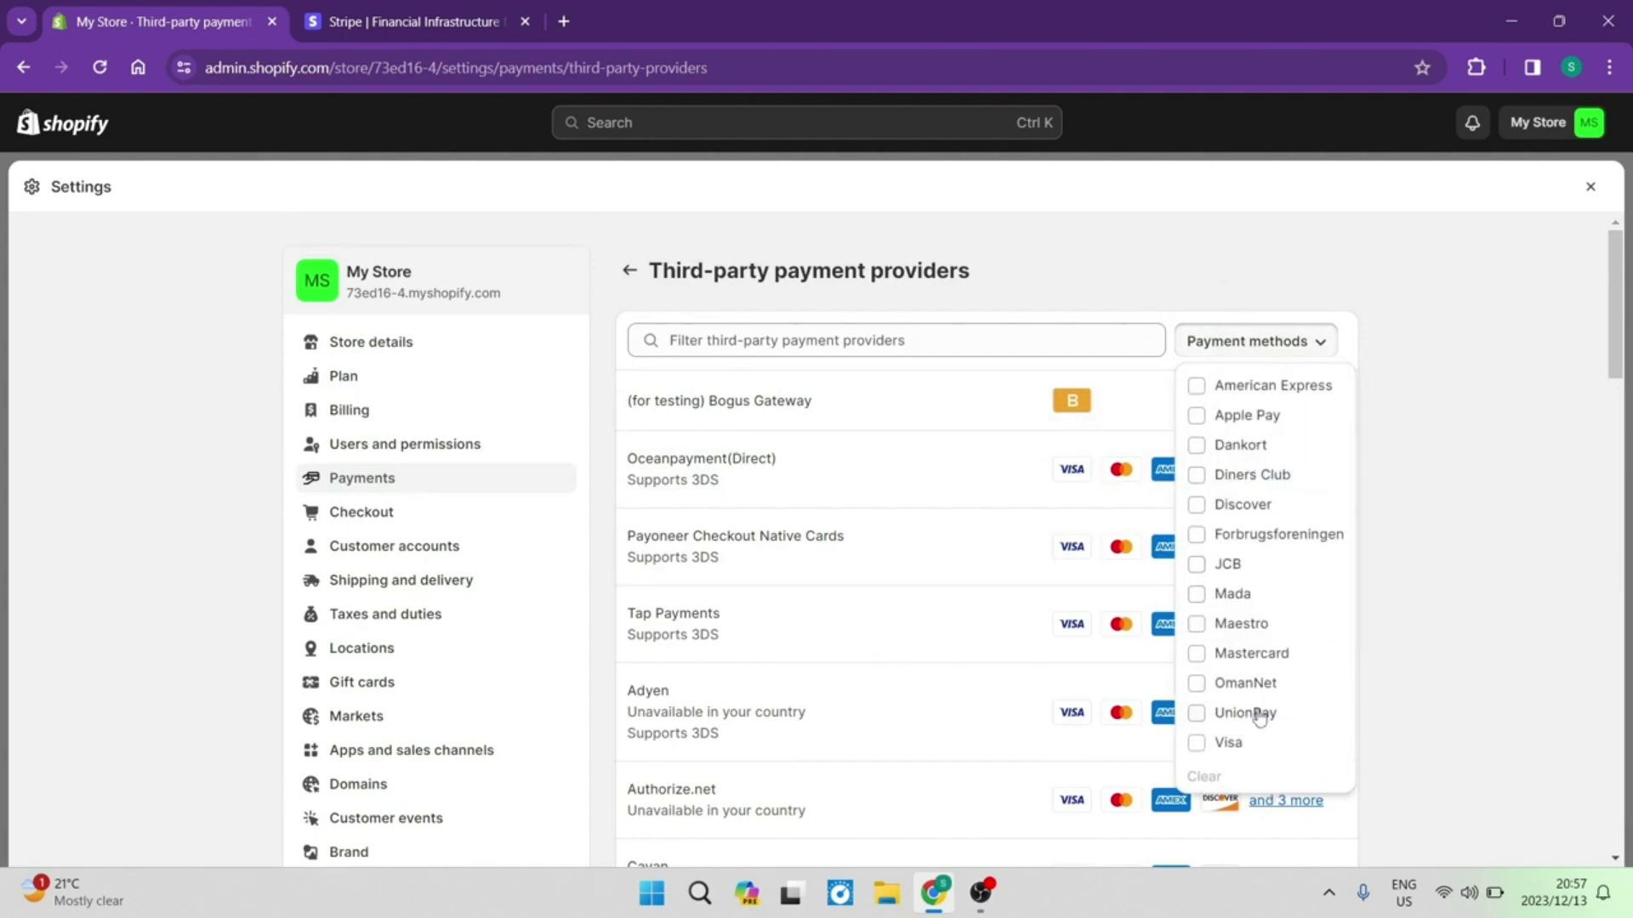
click(1103, 291)
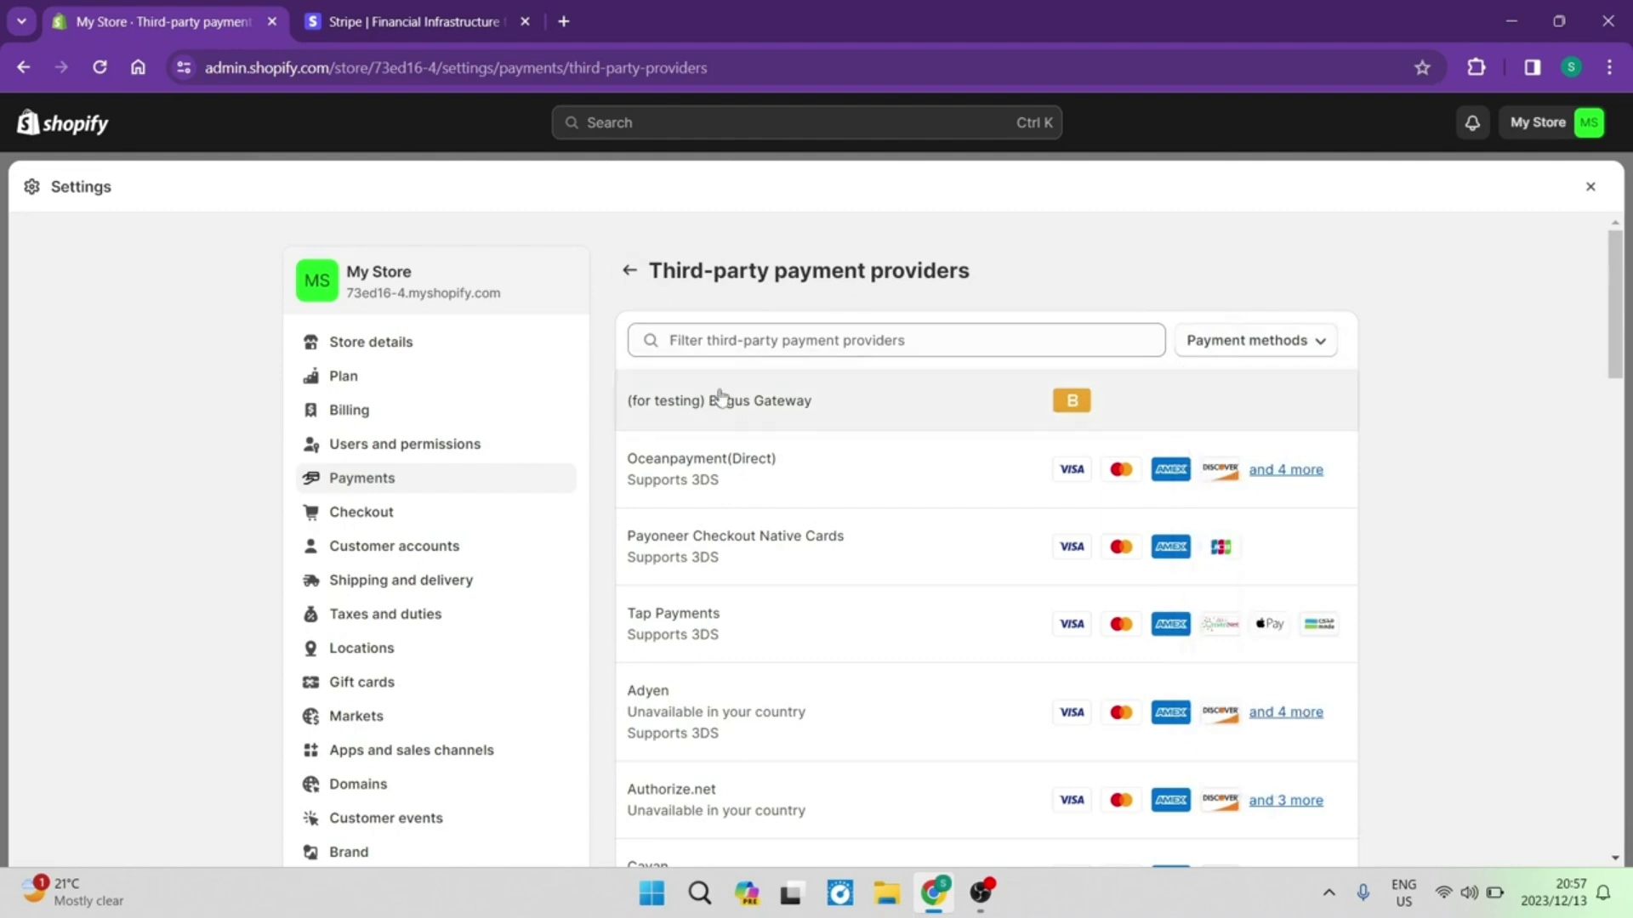
click(738, 338)
text(stripe)
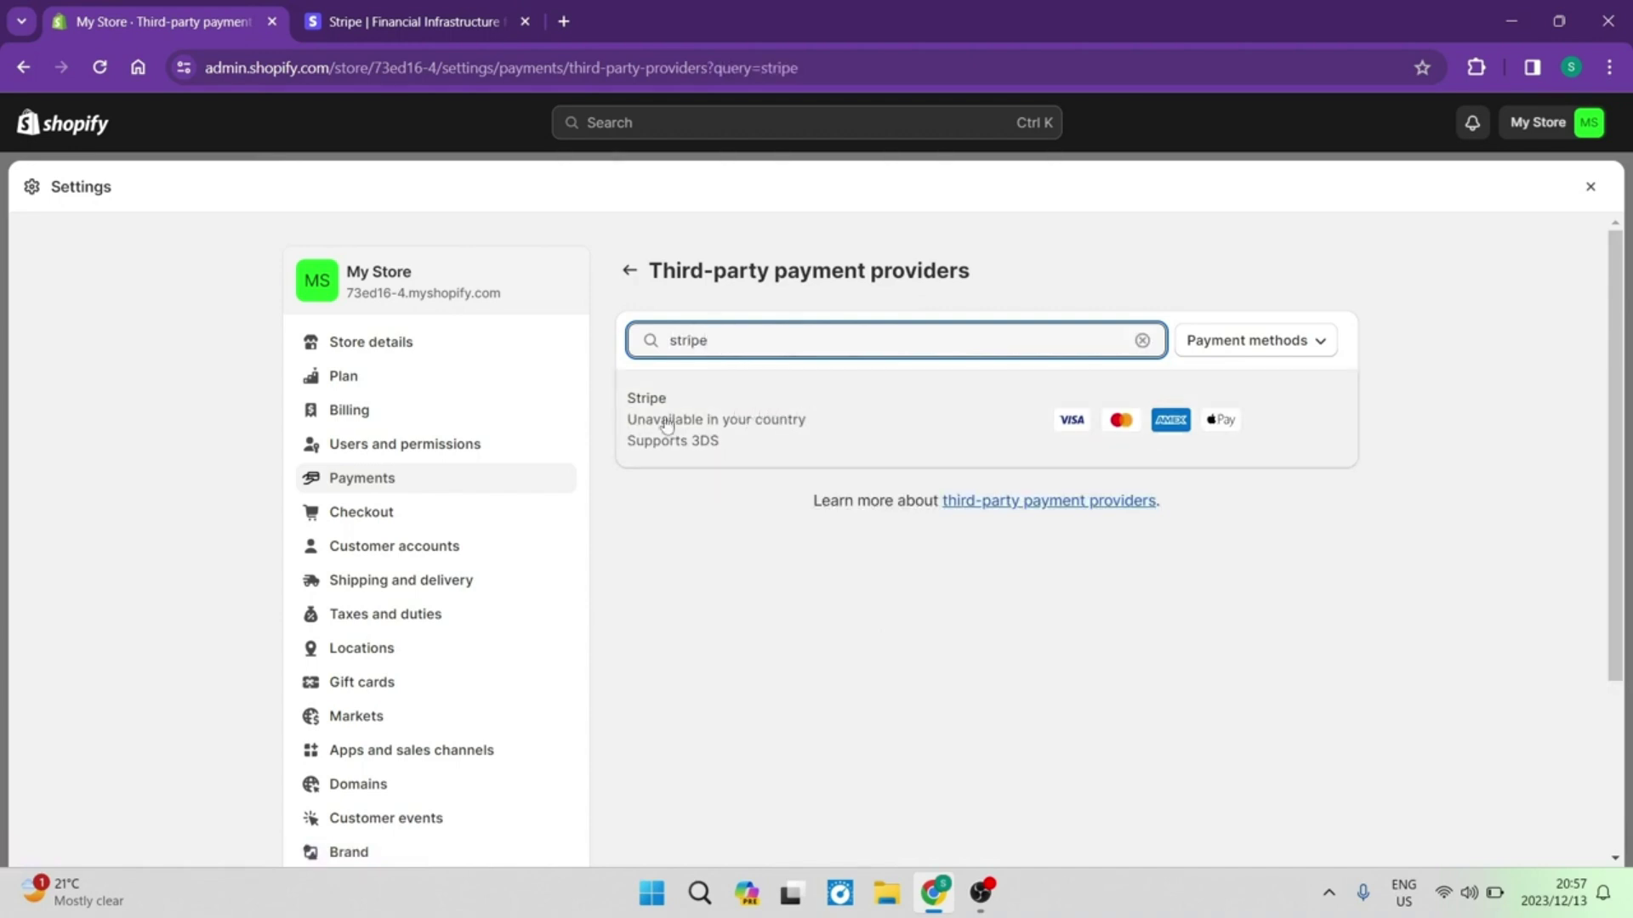
click(927, 437)
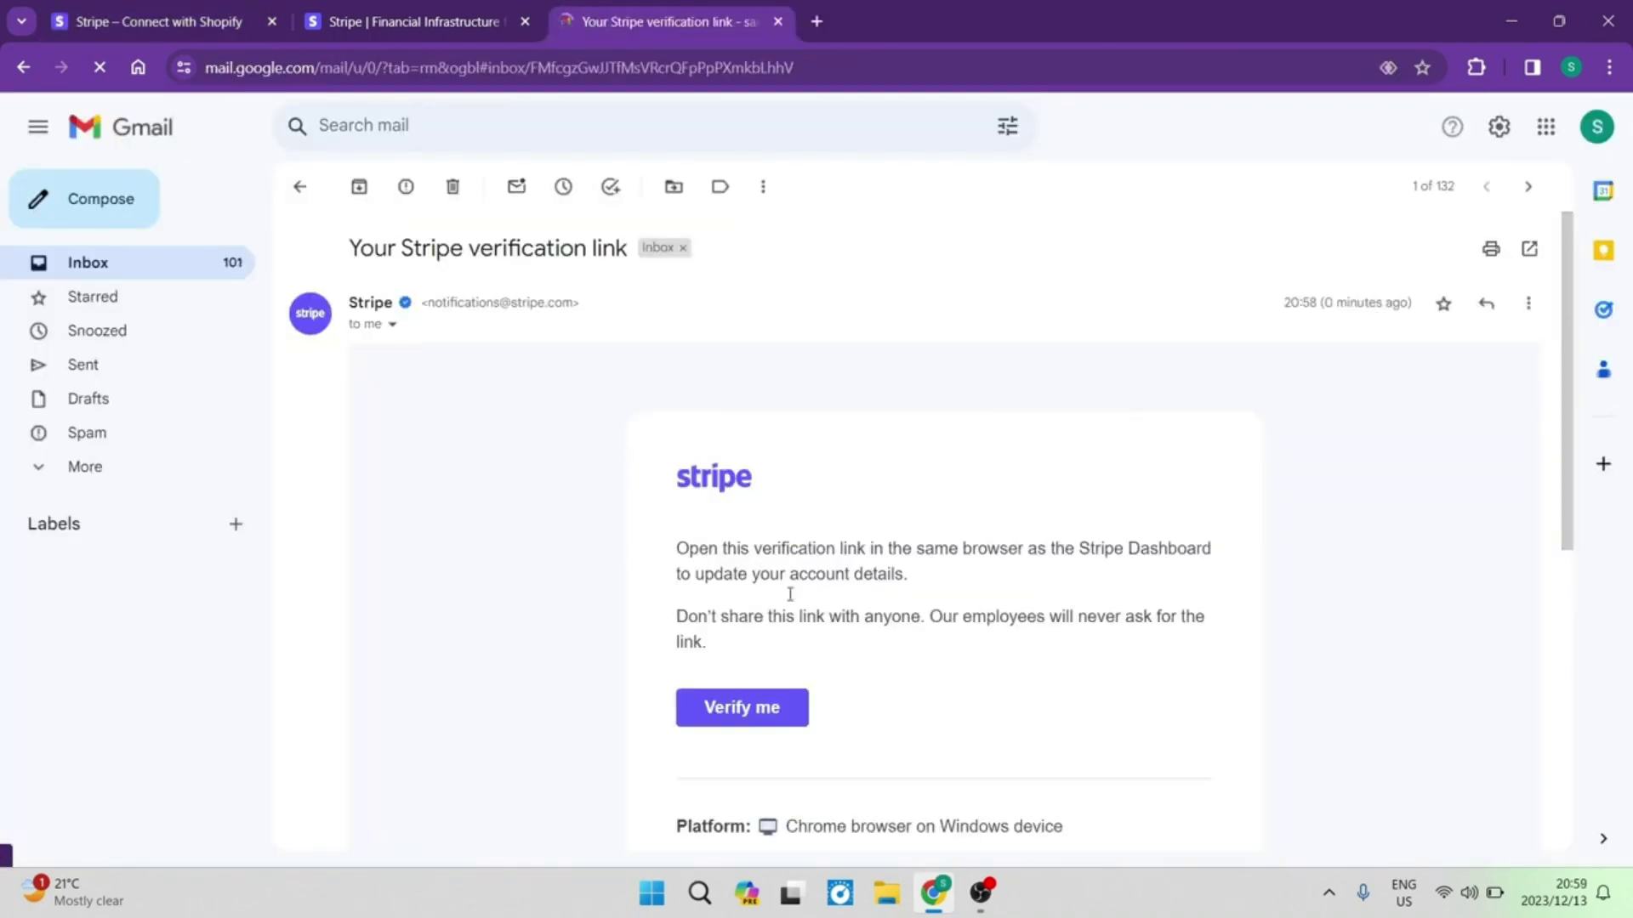
Verify the Stripe account through the e-mailed verification link and copy its emergency backup code
click(741, 714)
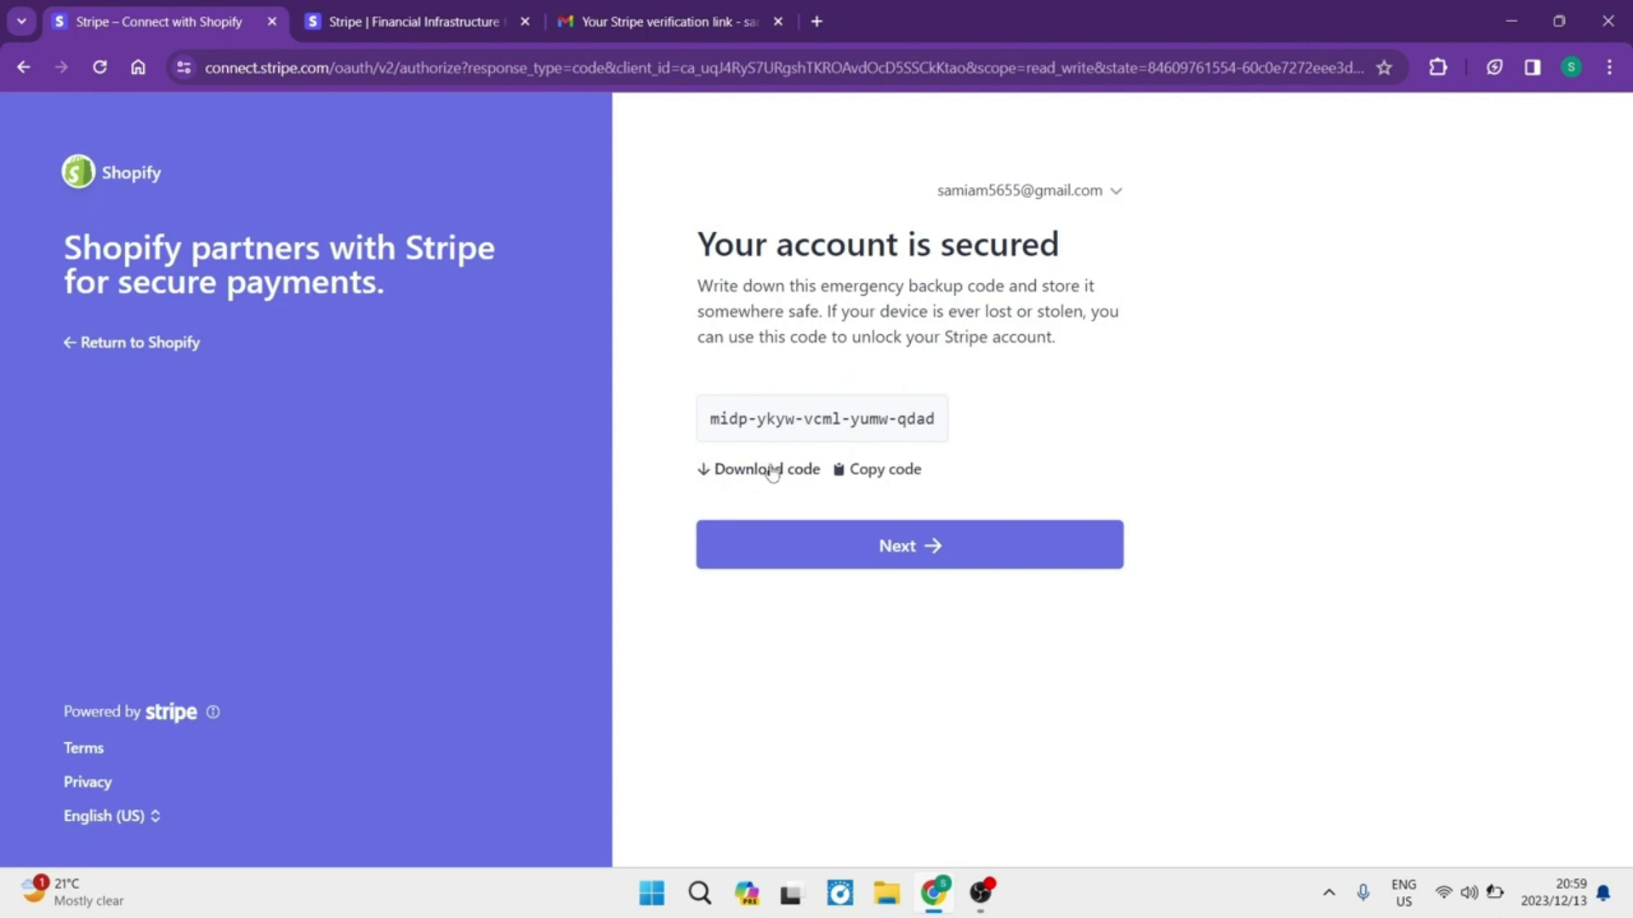
click(888, 472)
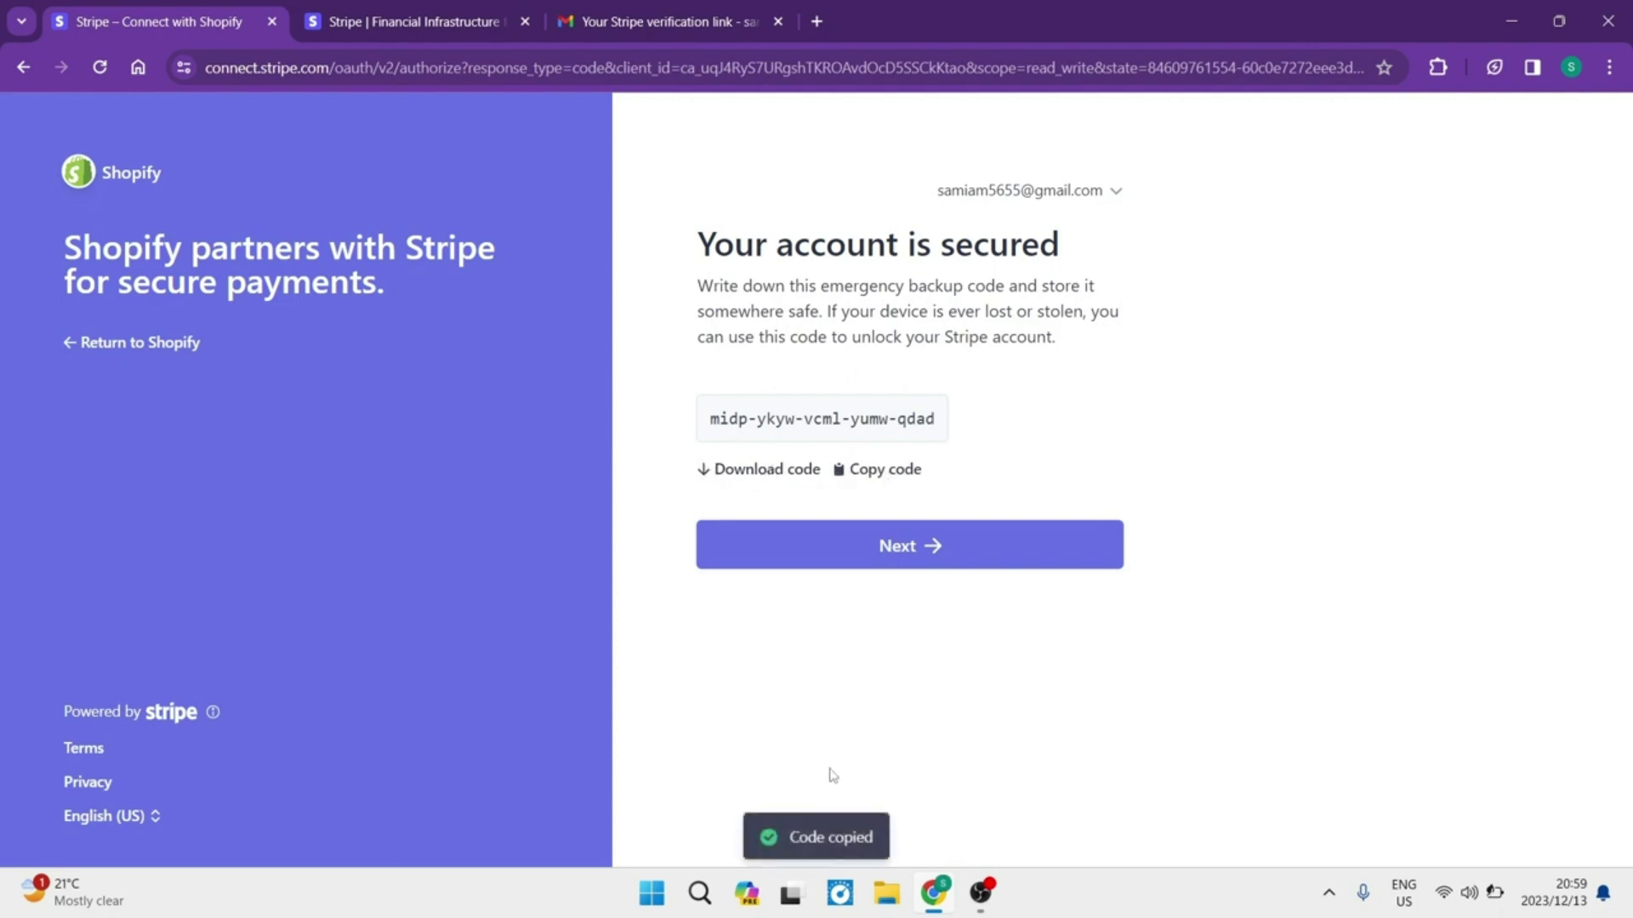
click(909, 553)
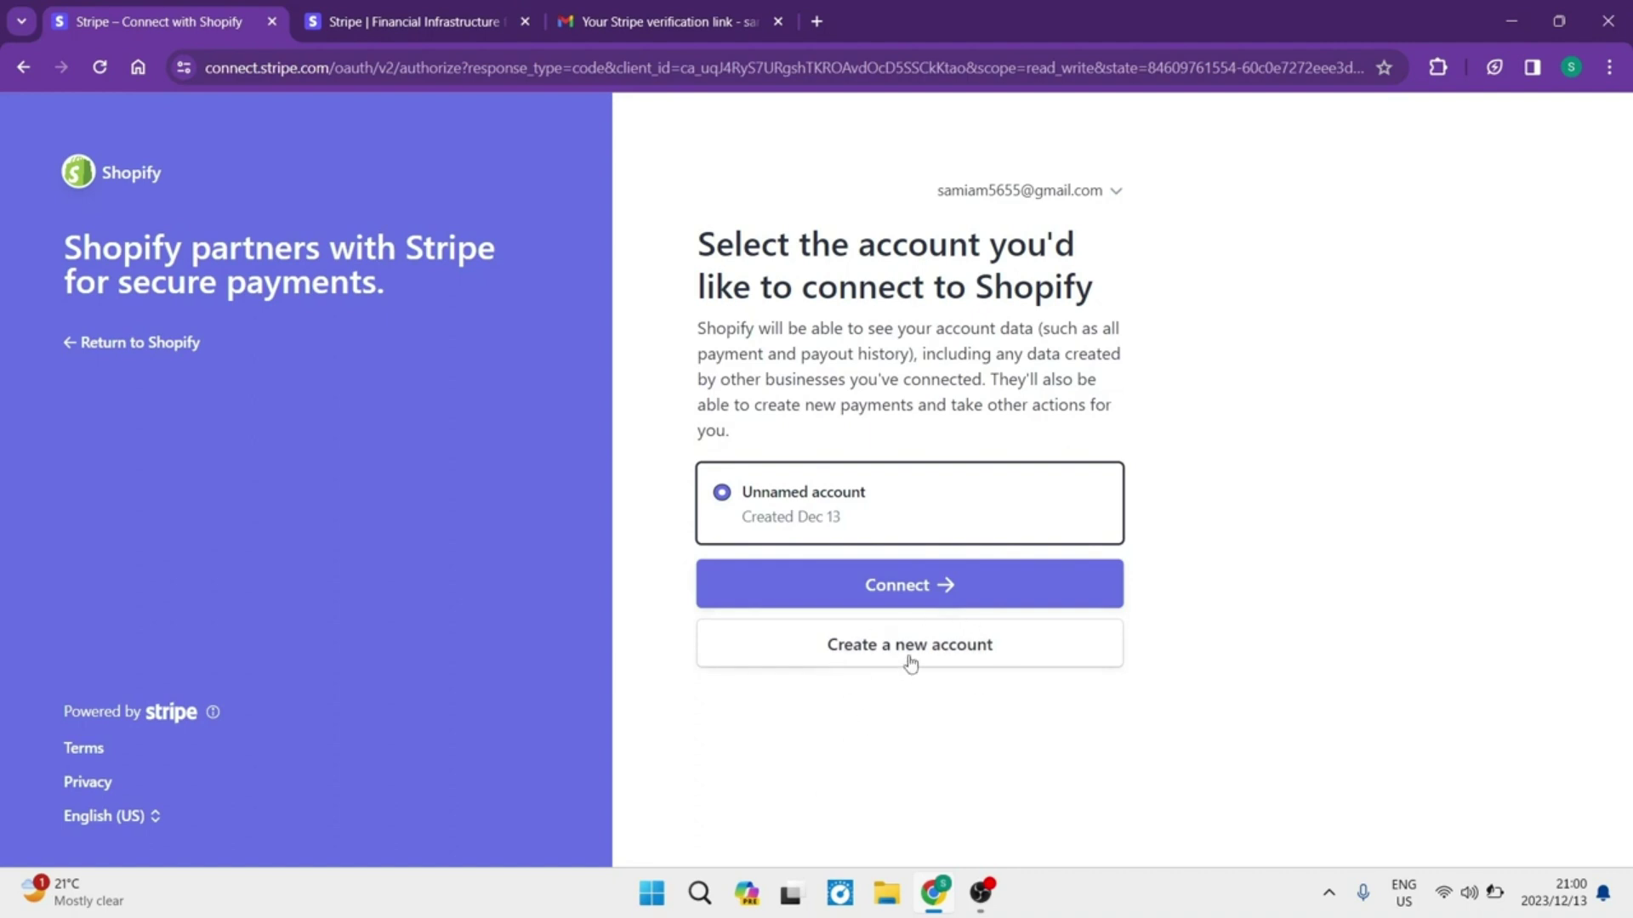
Connect the unnamed Stripe account to Shopify, accepting United States as business location and Individual as business type
click(919, 592)
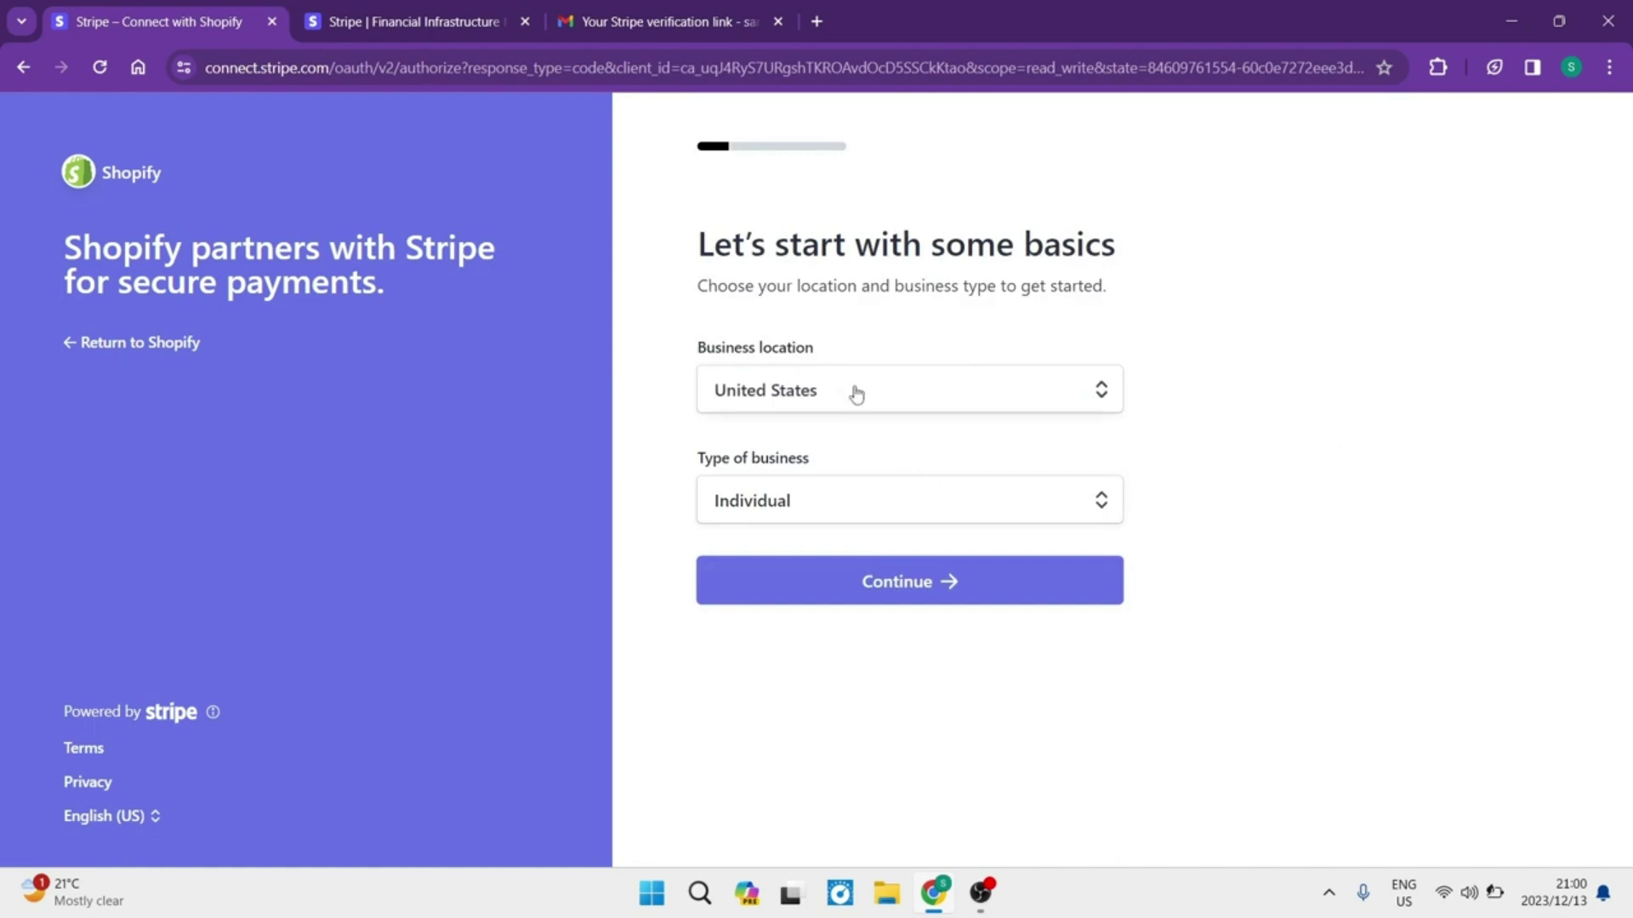
mouse_move(849, 499)
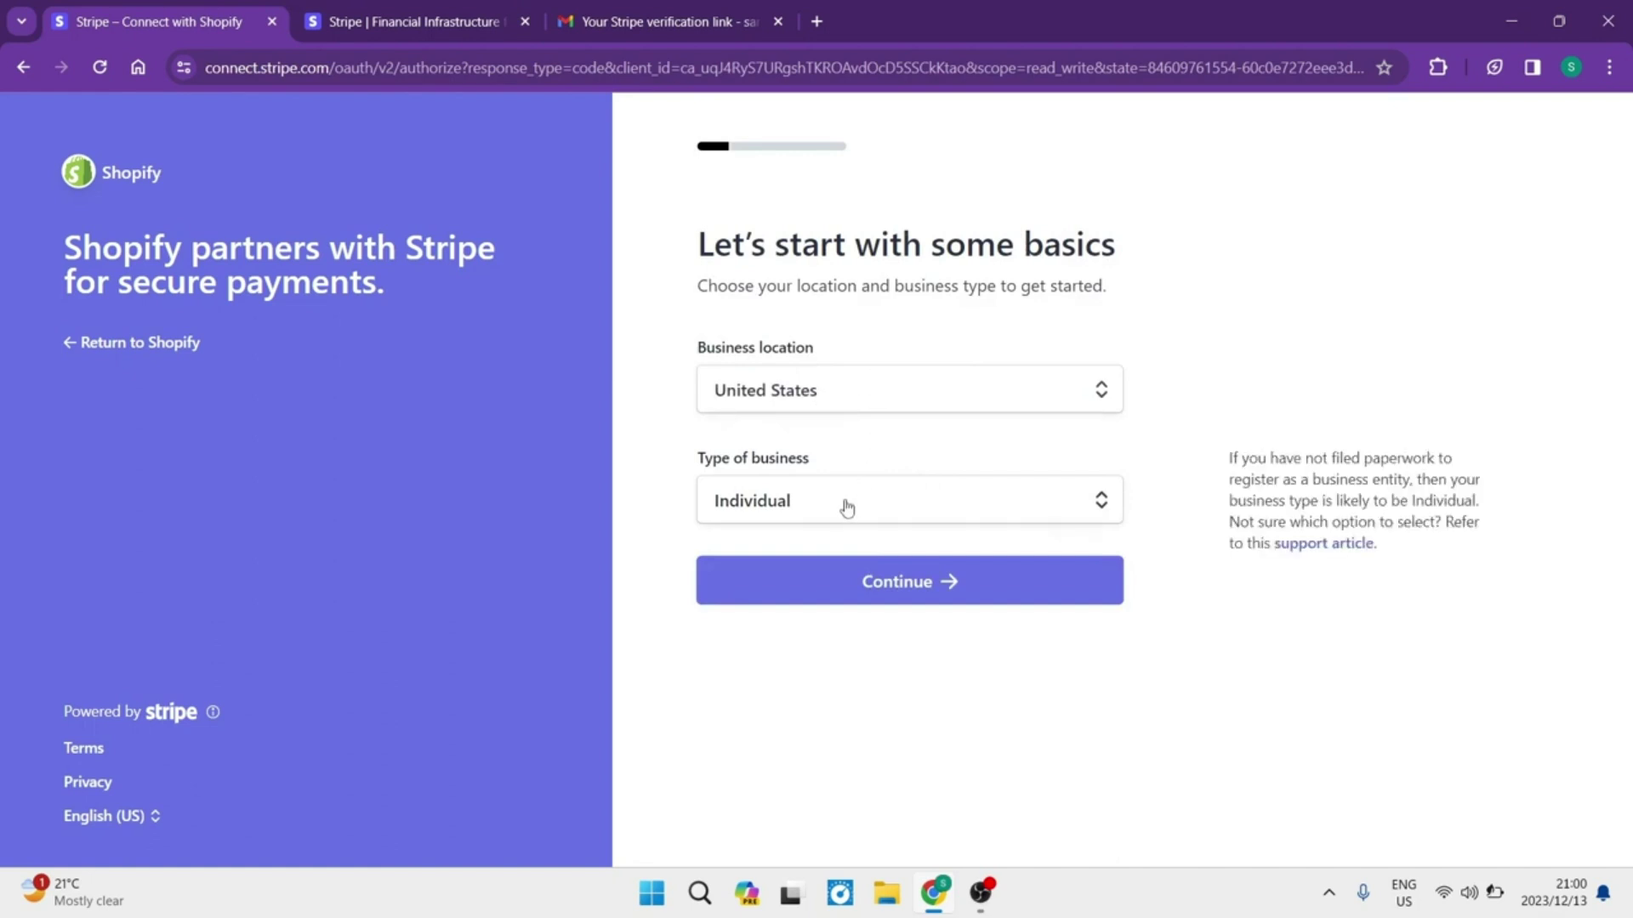
click(886, 599)
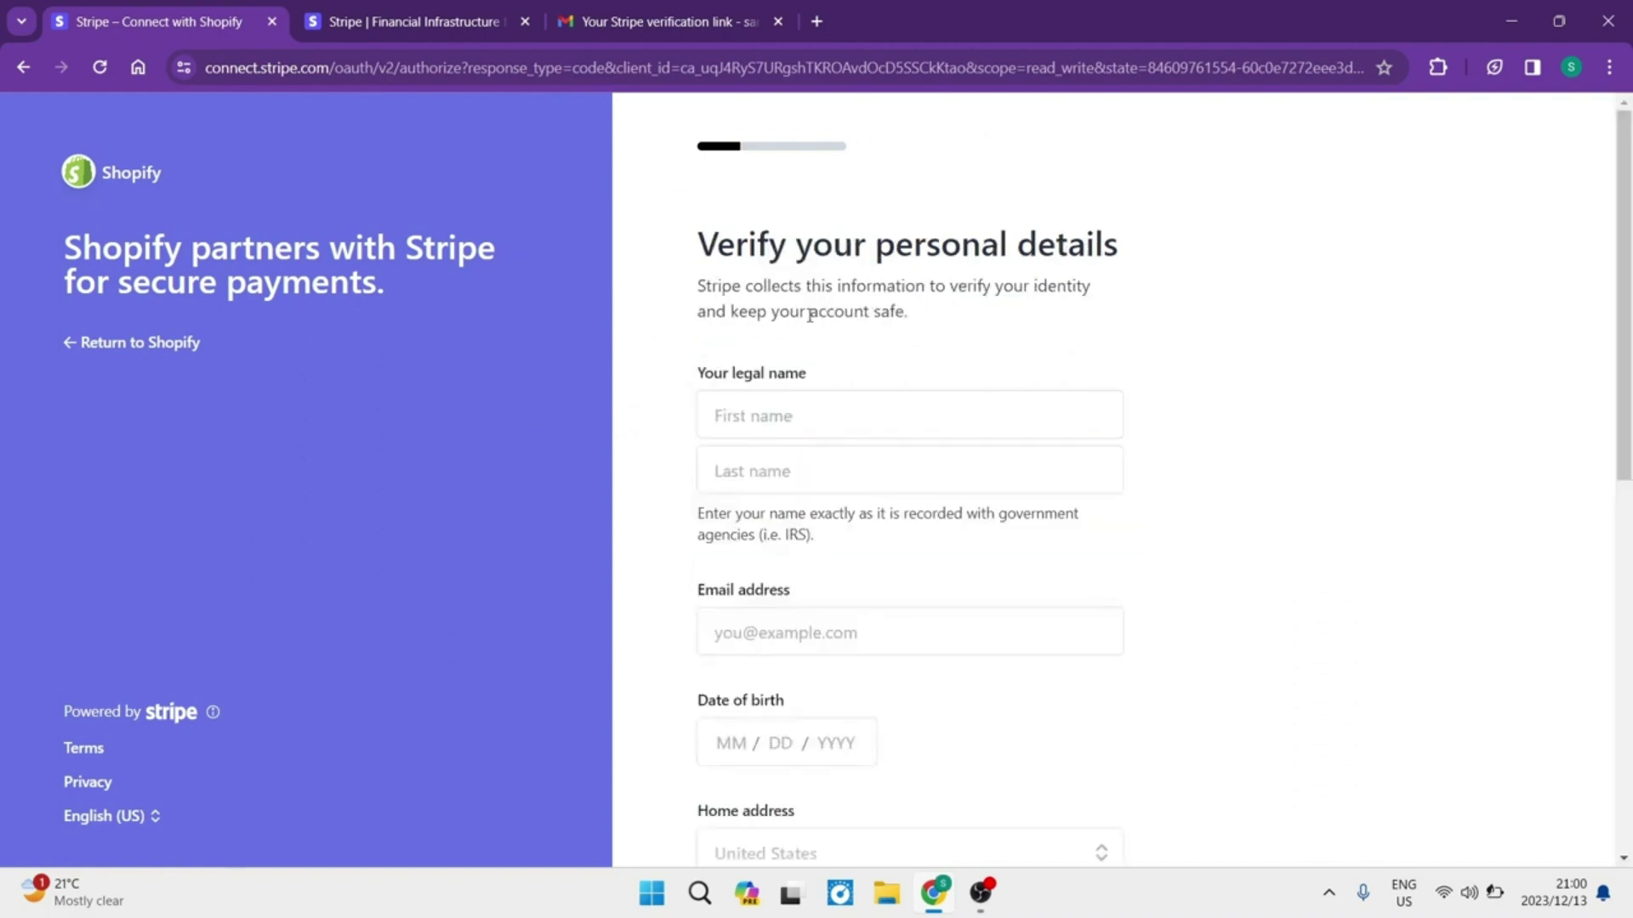
Examine the personal details Stripe requires, from legal name to Social Security digits, and try to submit the incomplete form
click(887, 415)
click(731, 468)
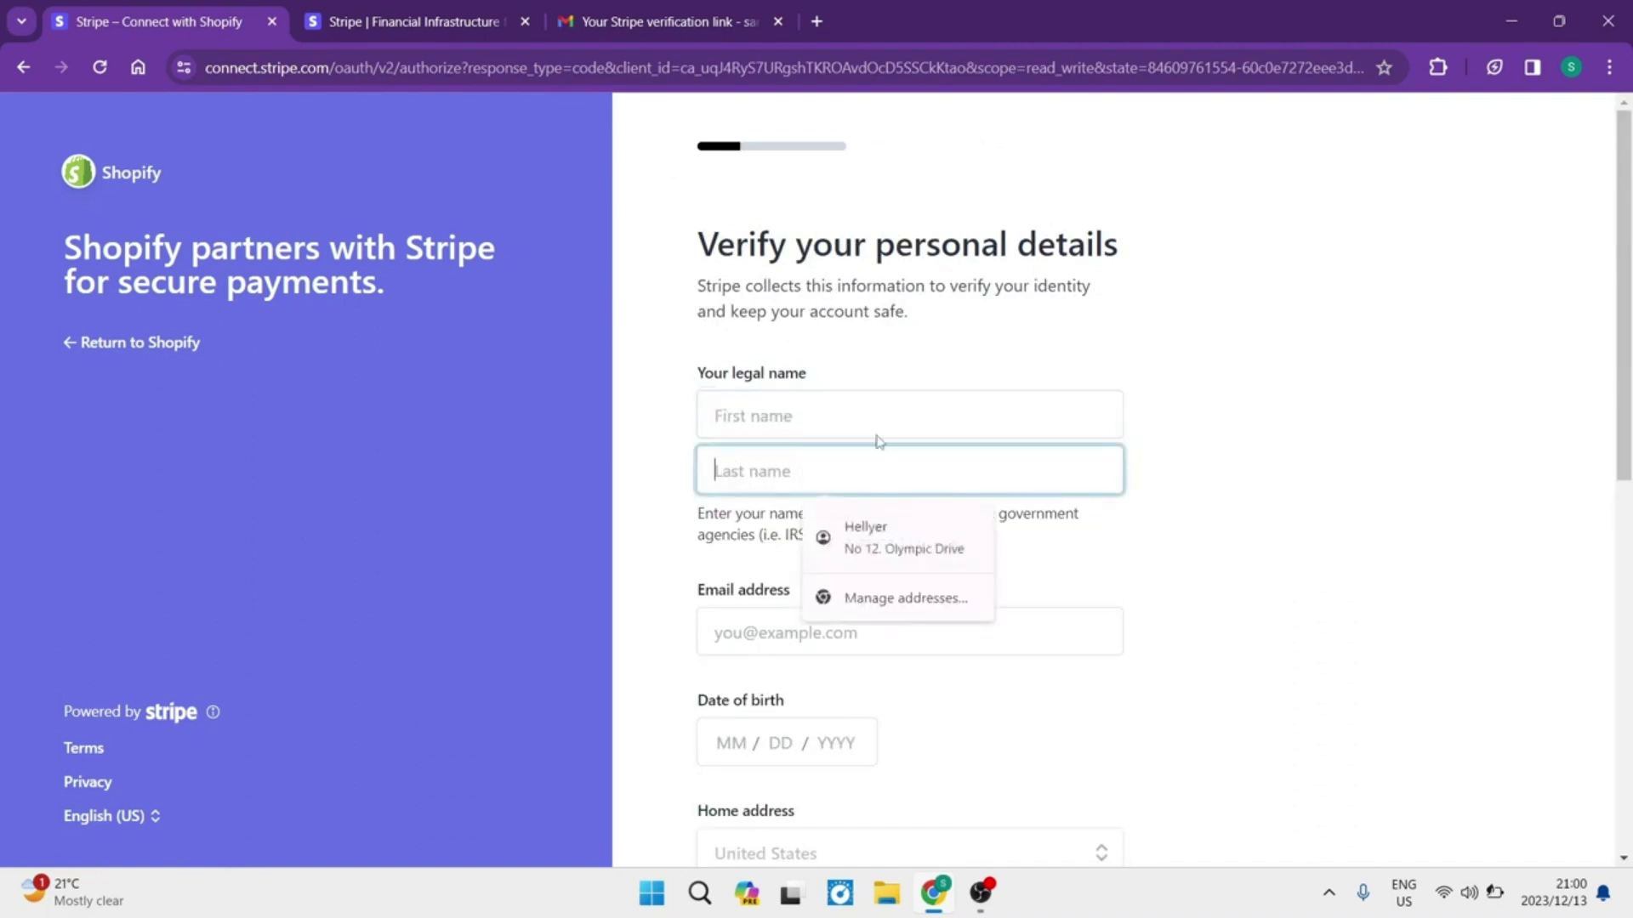
click(905, 370)
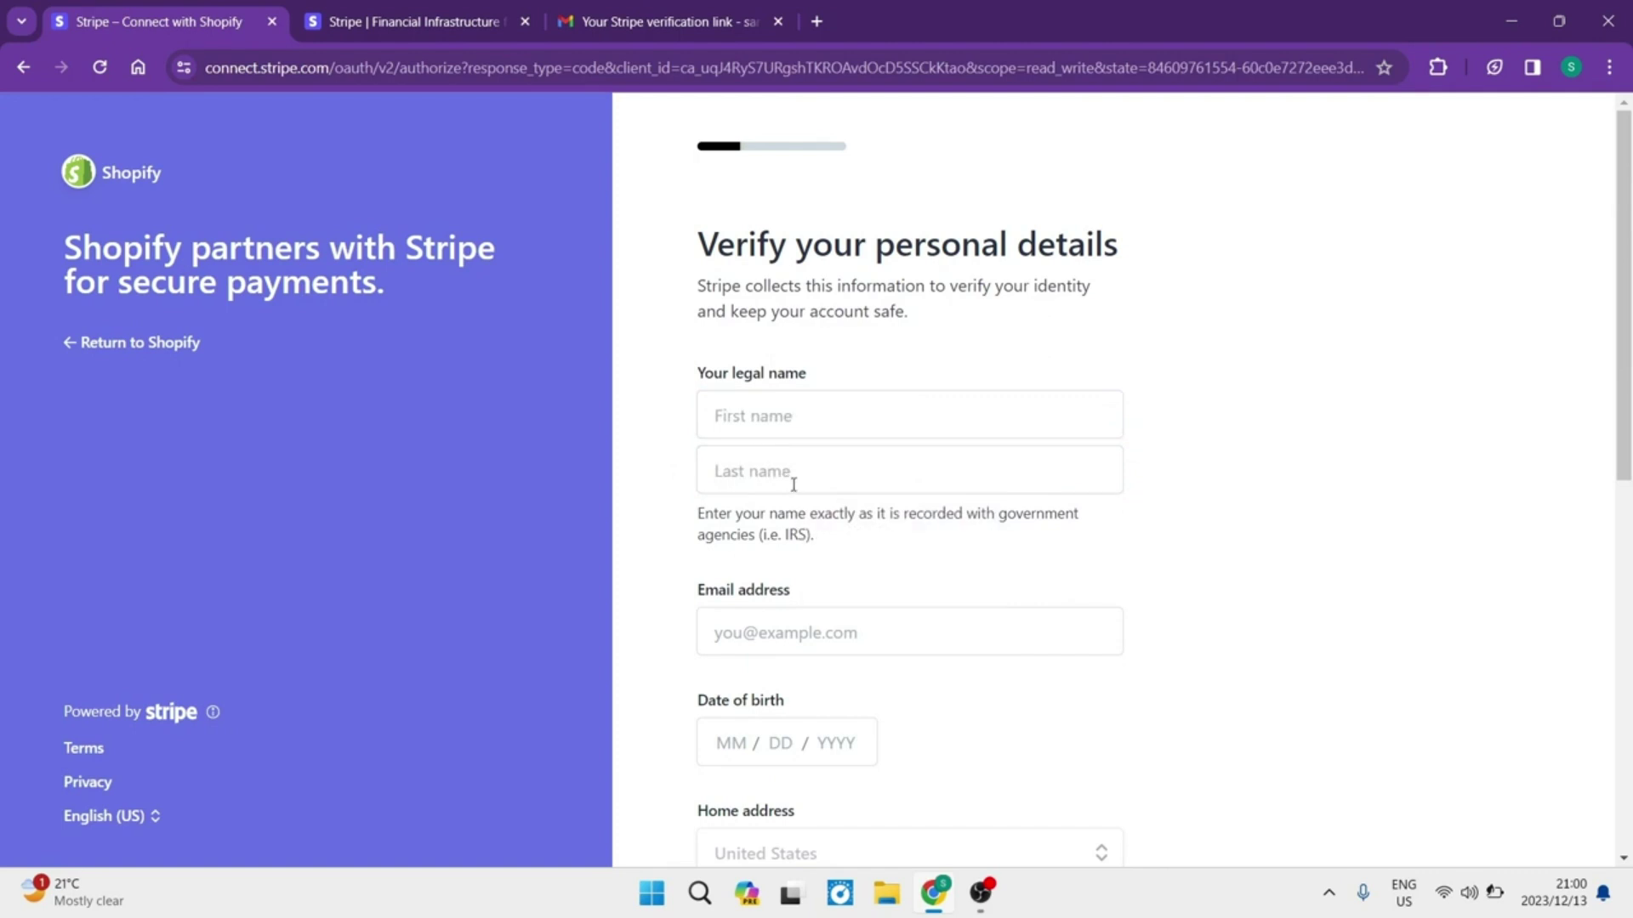
scroll(793, 485, down, 4)
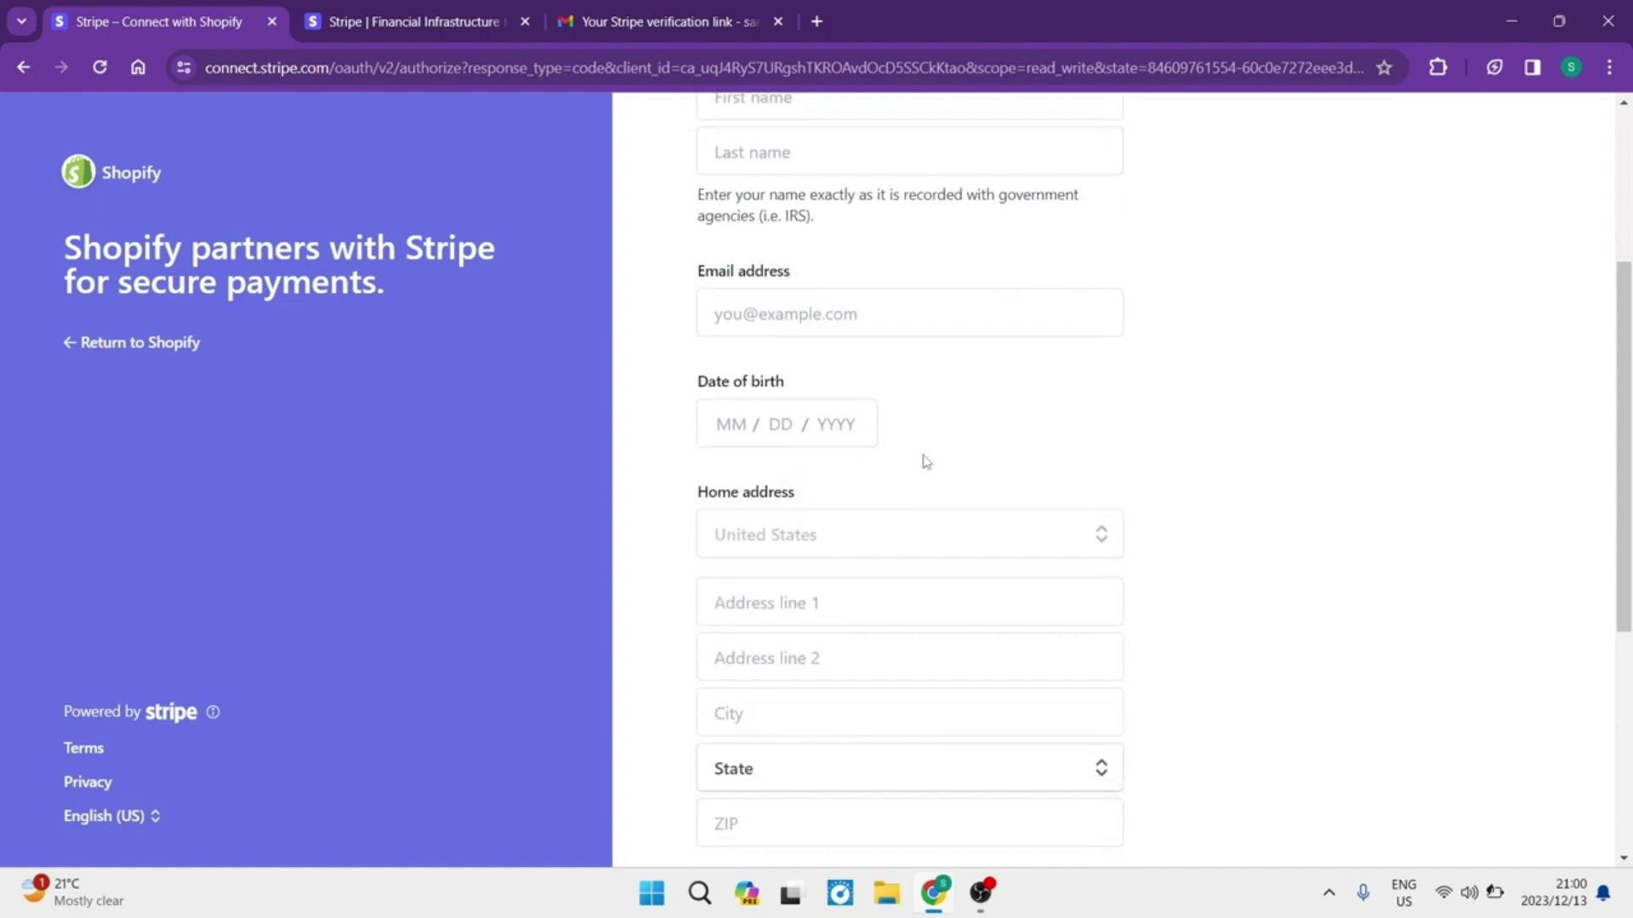
scroll(908, 521, down, 4)
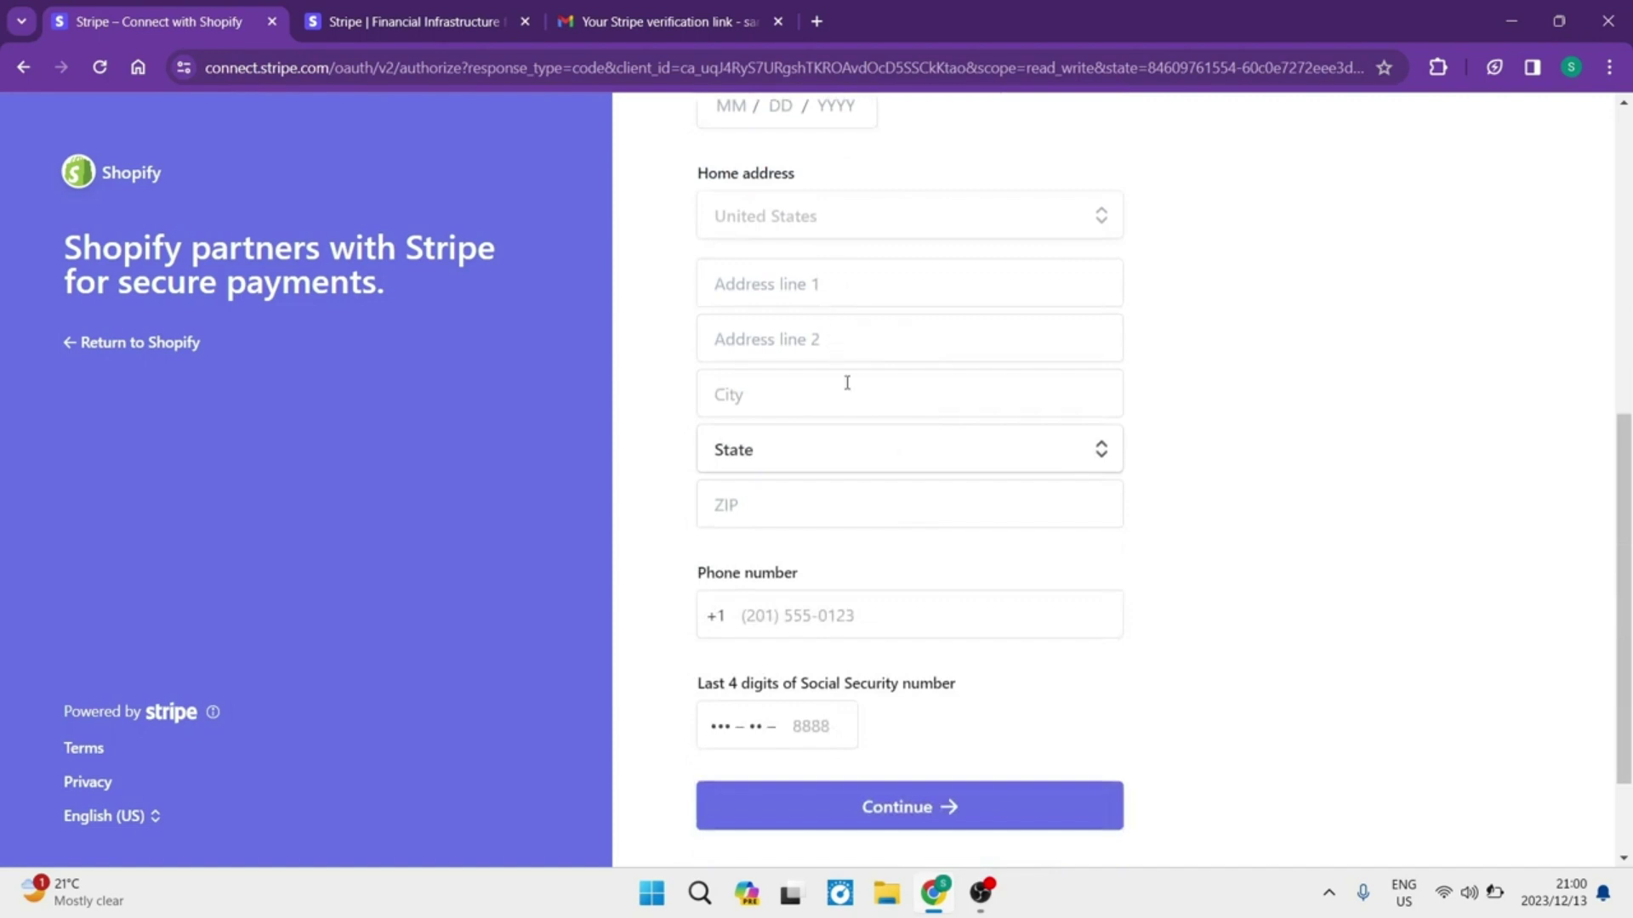
scroll(834, 462, down, 2)
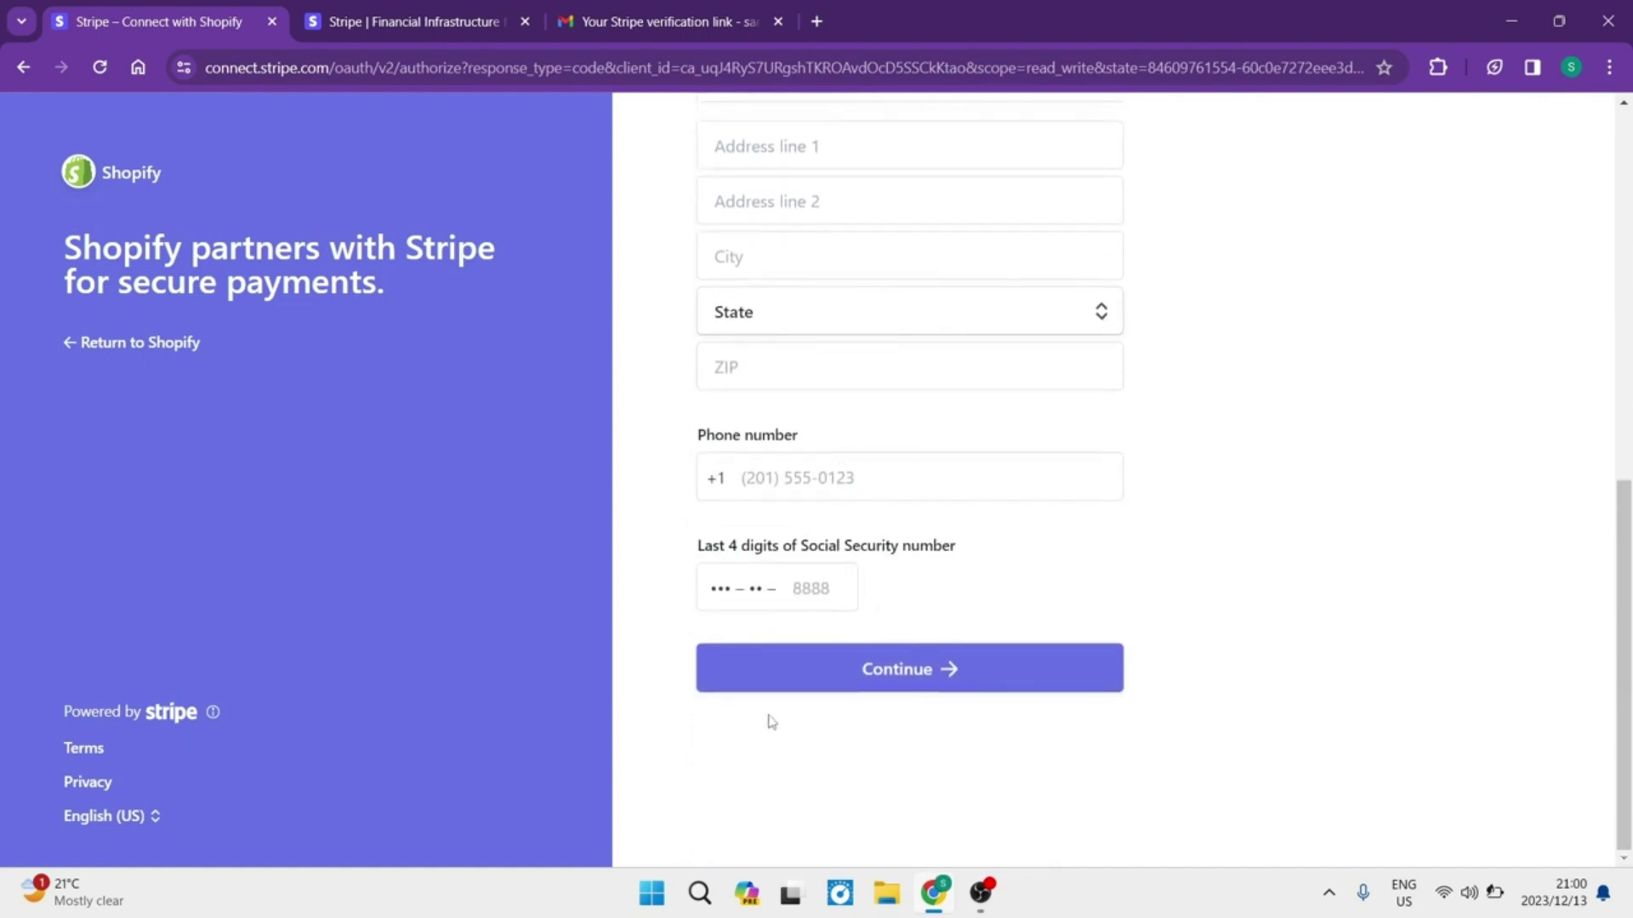
click(898, 670)
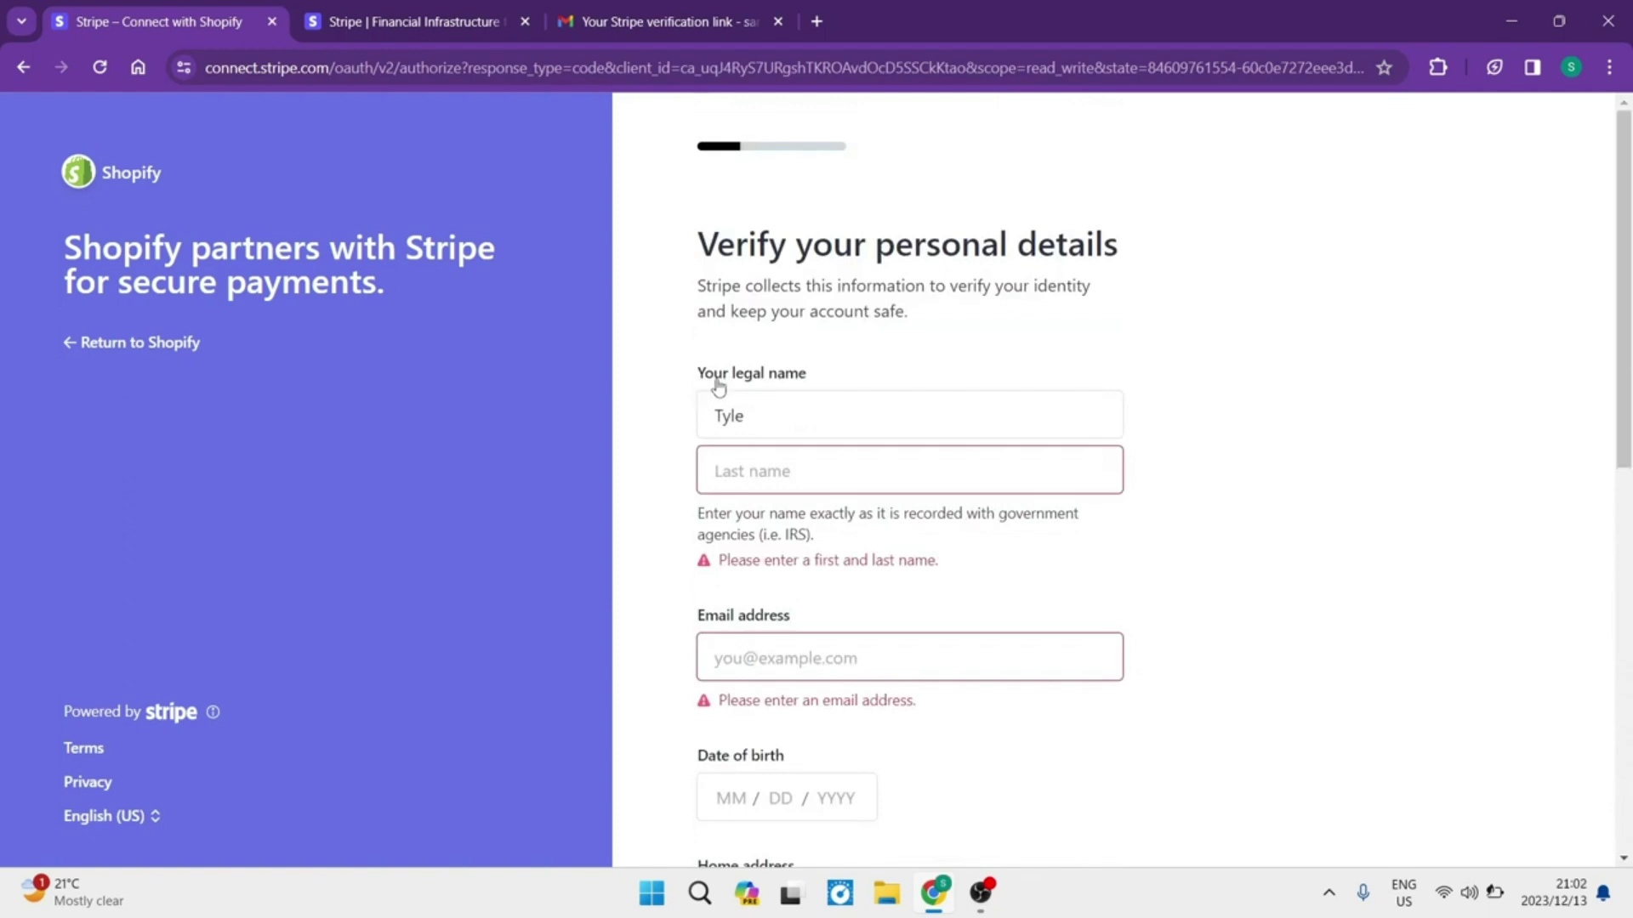
scroll(1097, 384, down, 8)
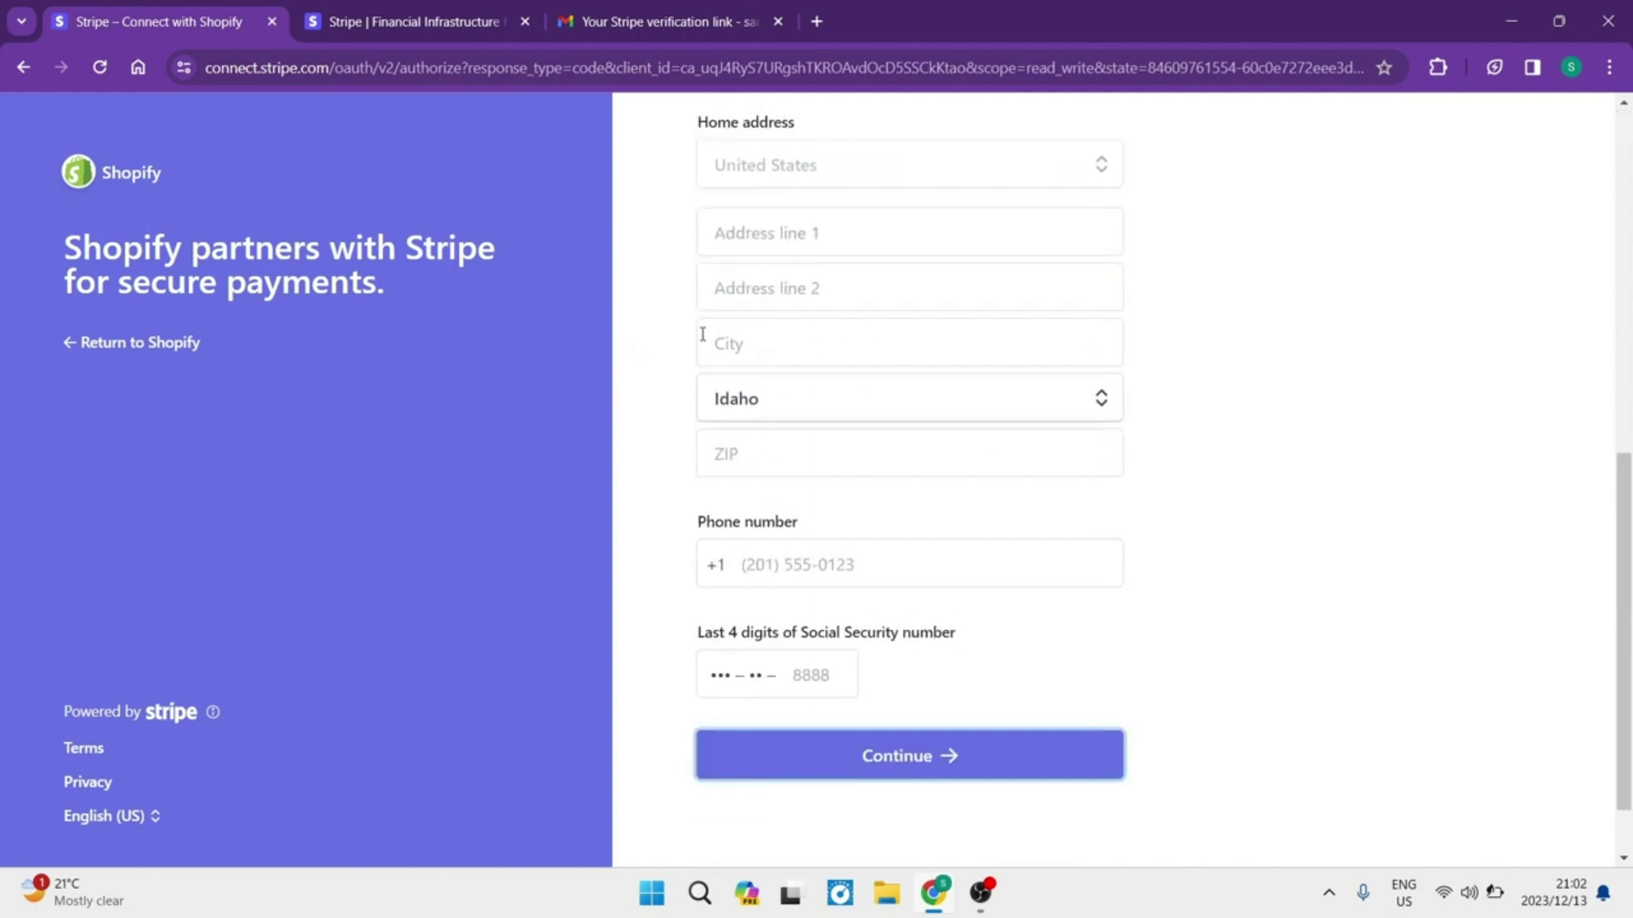
Leave the unfinished Stripe form for Shopify, review the payment settings, and glance at the Stripe website
click(136, 343)
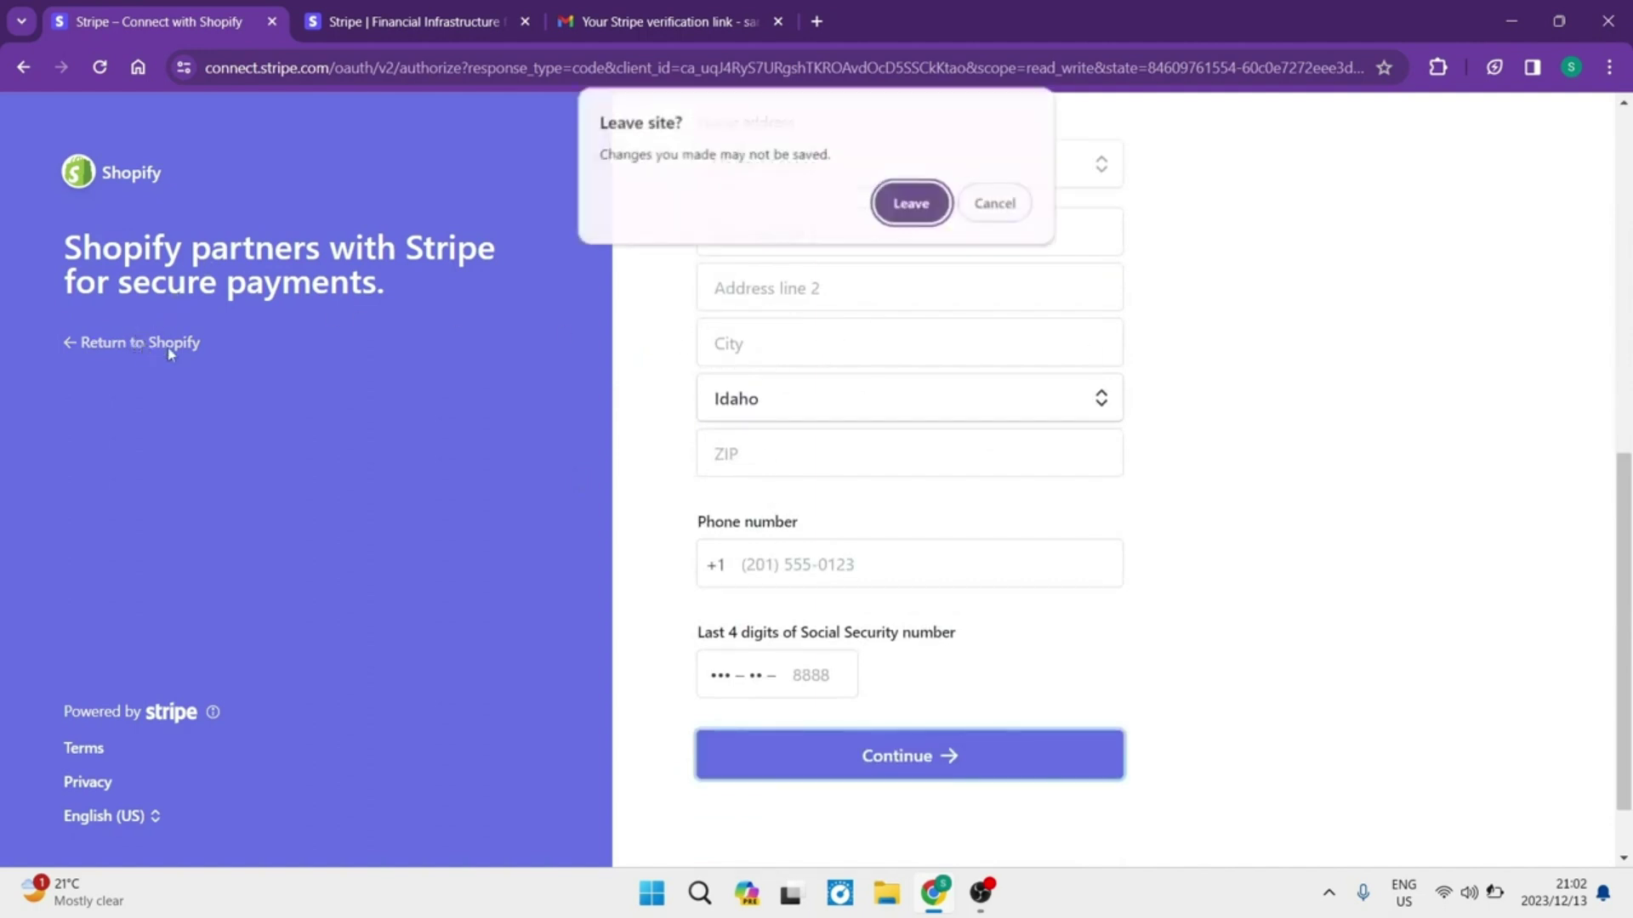
click(911, 204)
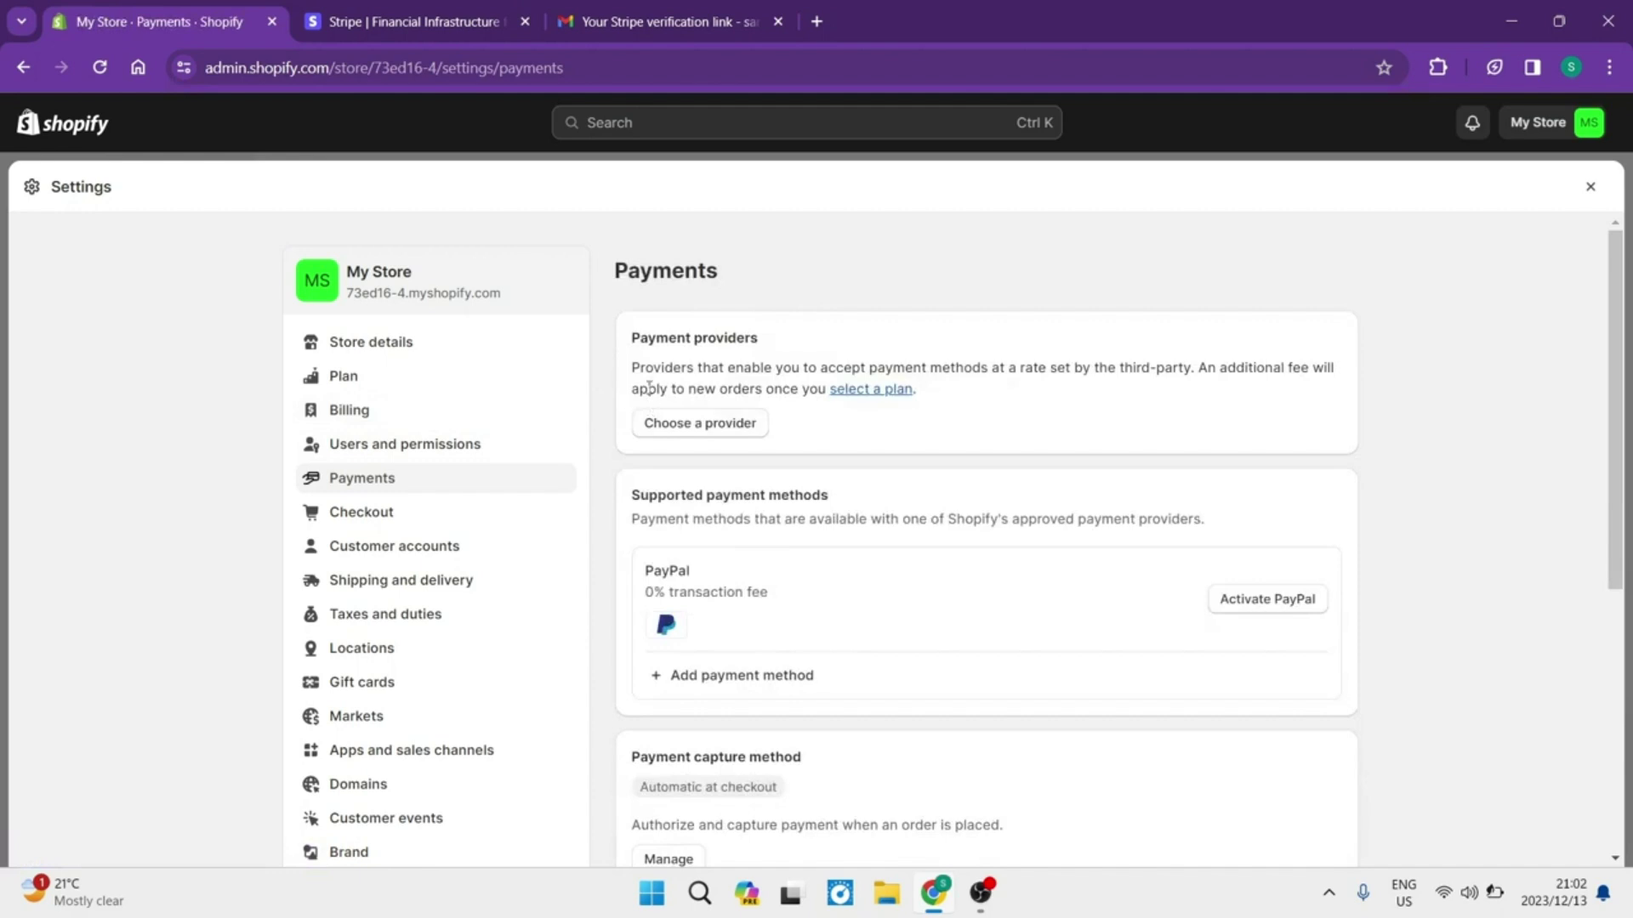
scroll(669, 417, down, 2)
scroll(935, 438, up, 1)
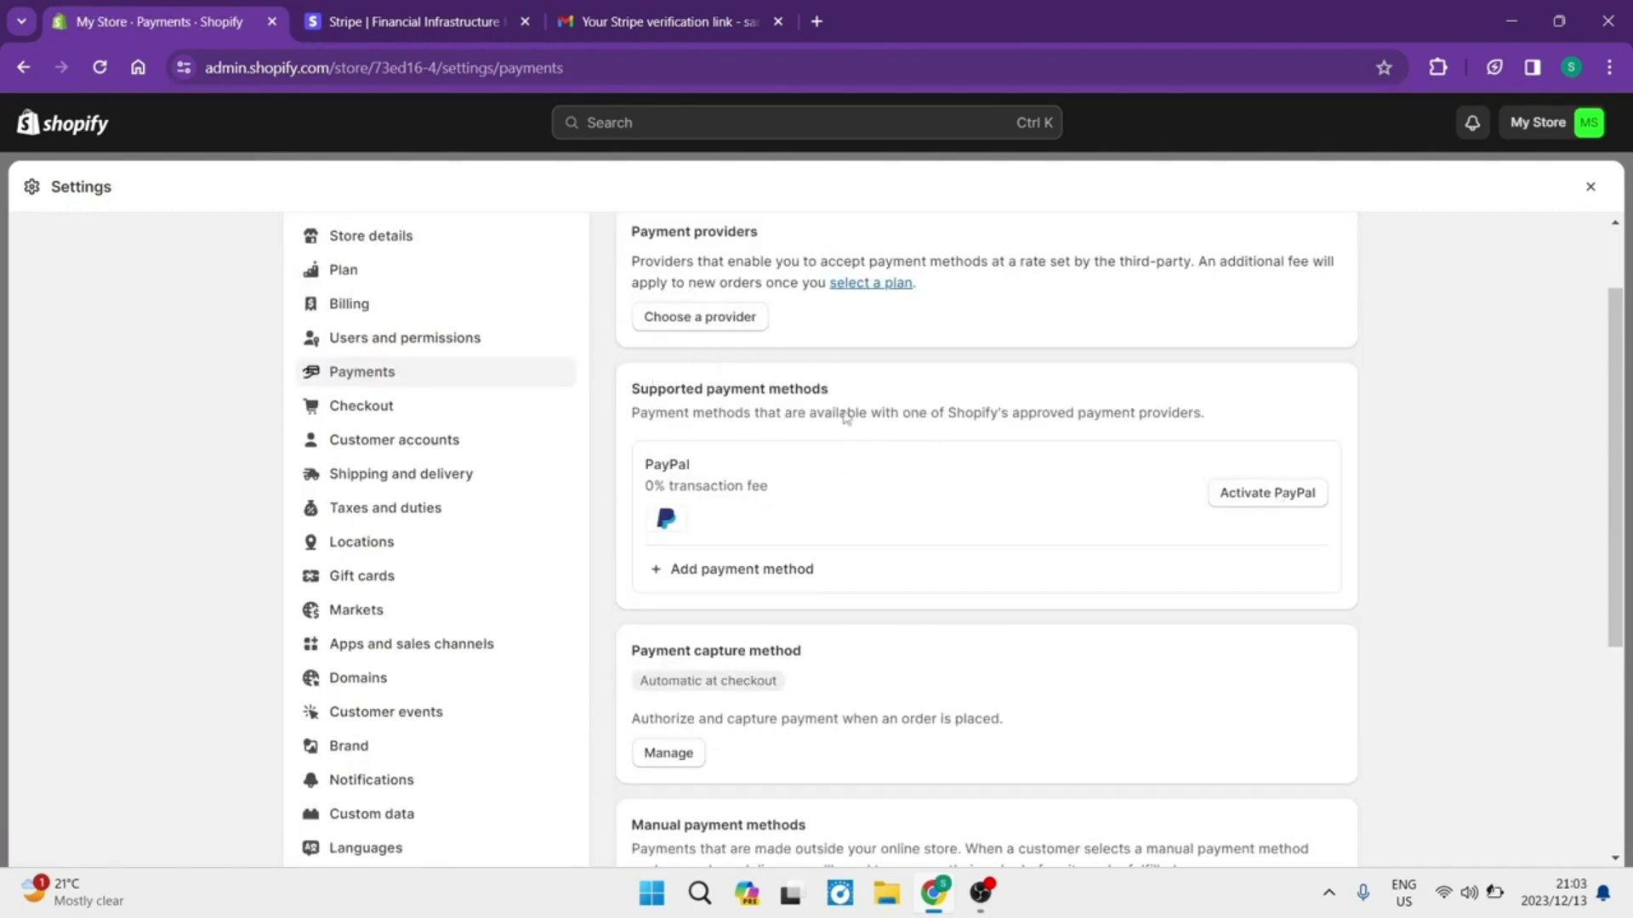
scroll(970, 515, down, 4)
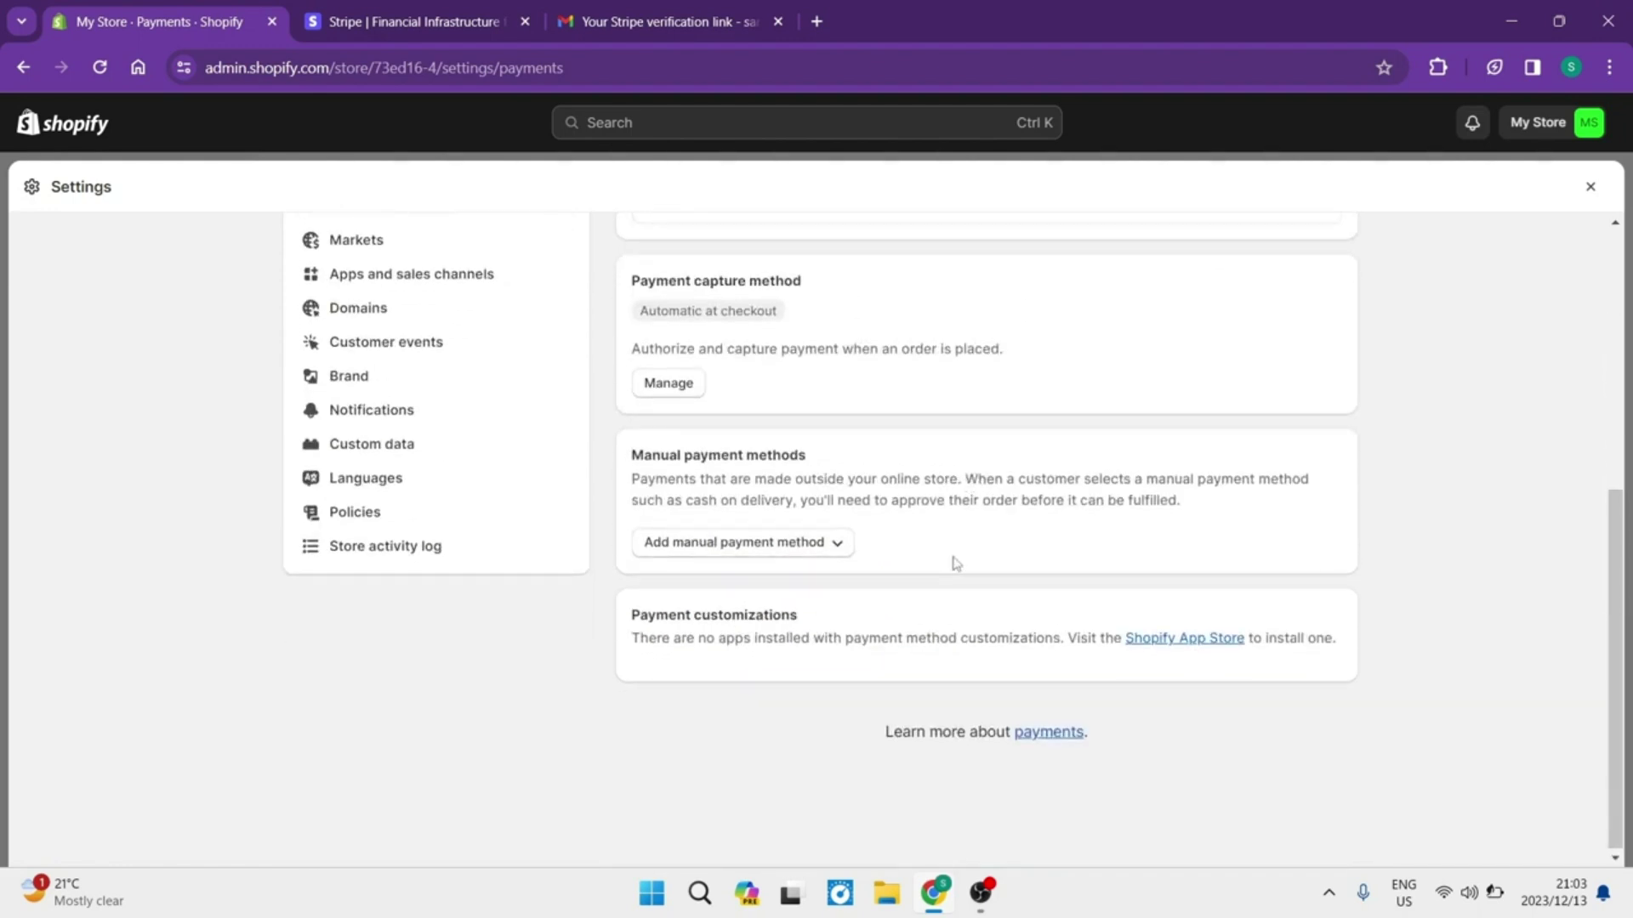
scroll(956, 562, up, 5)
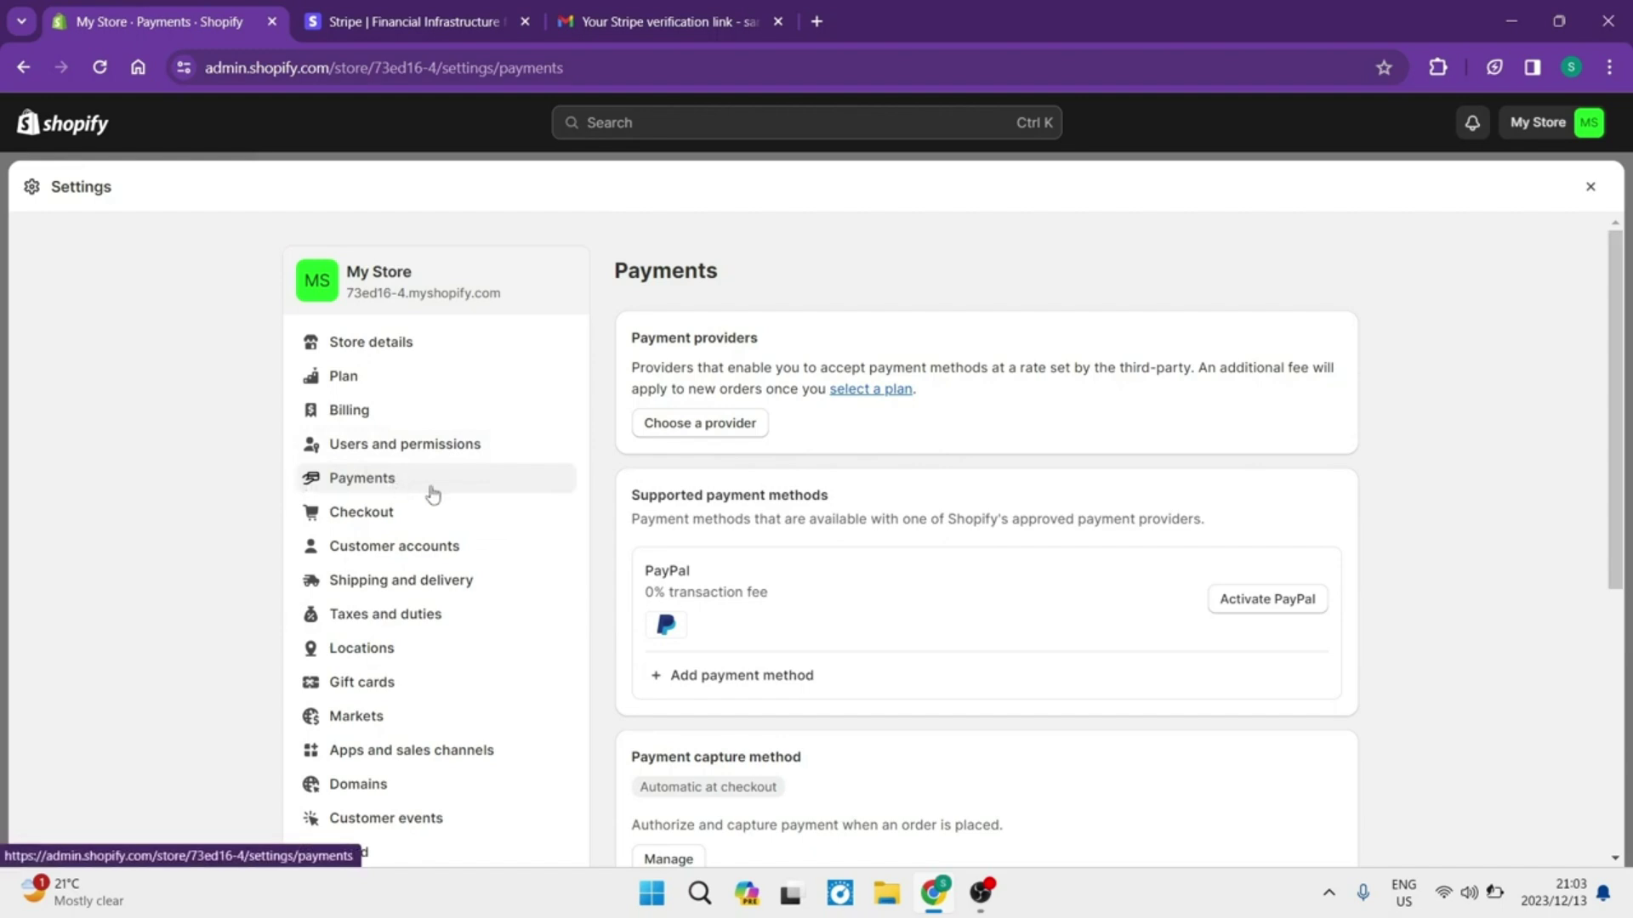
click(398, 22)
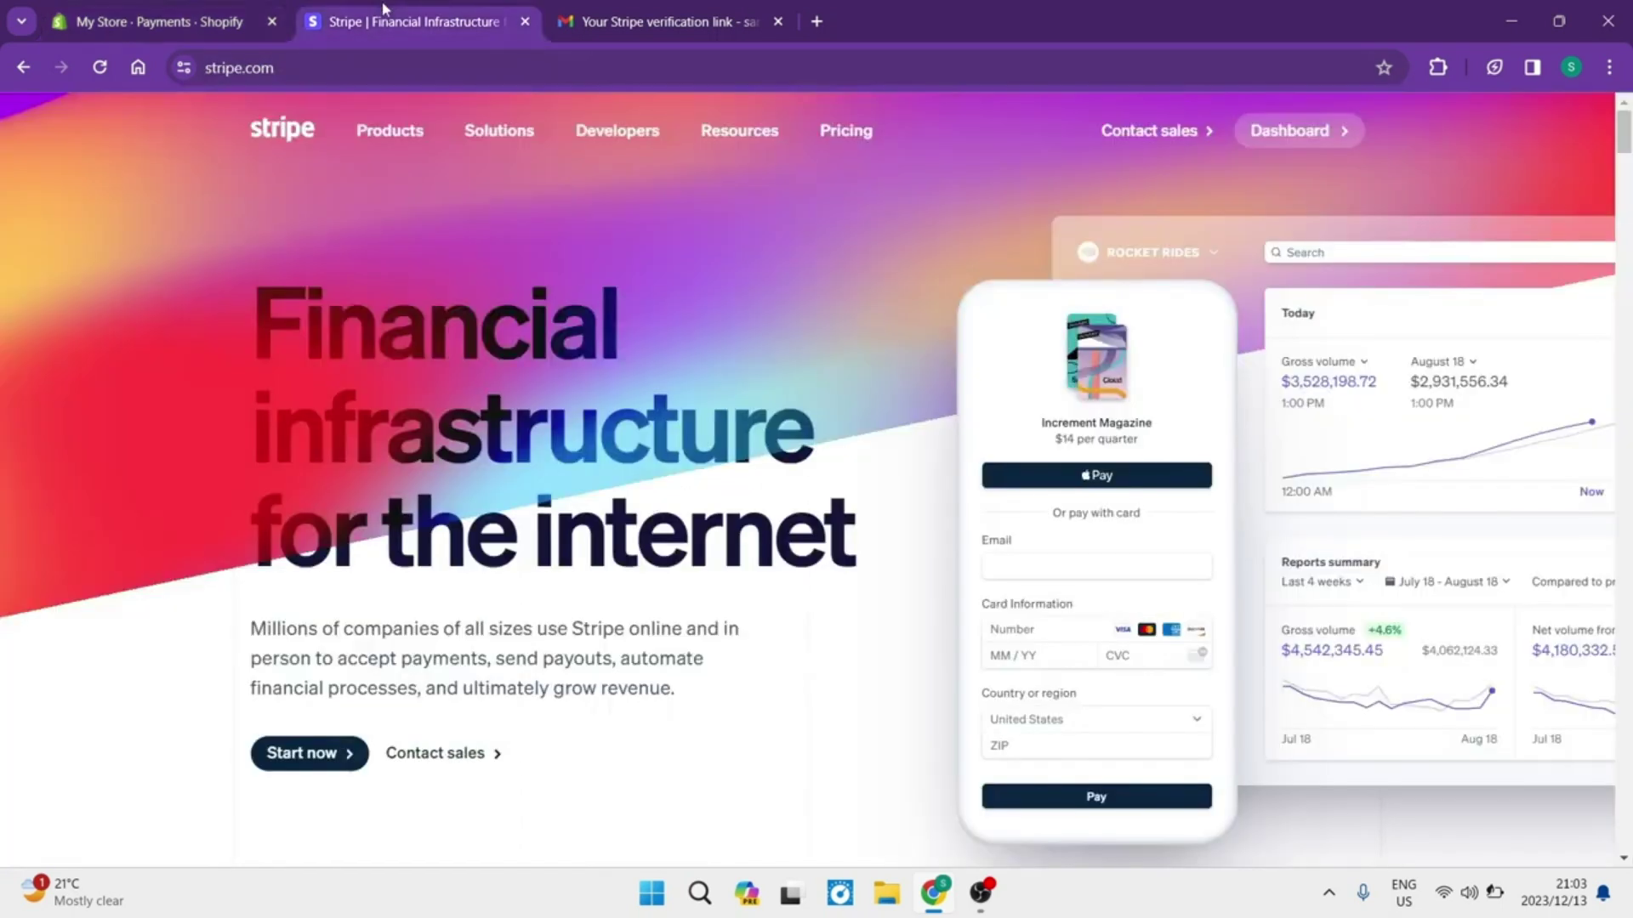
click(118, 9)
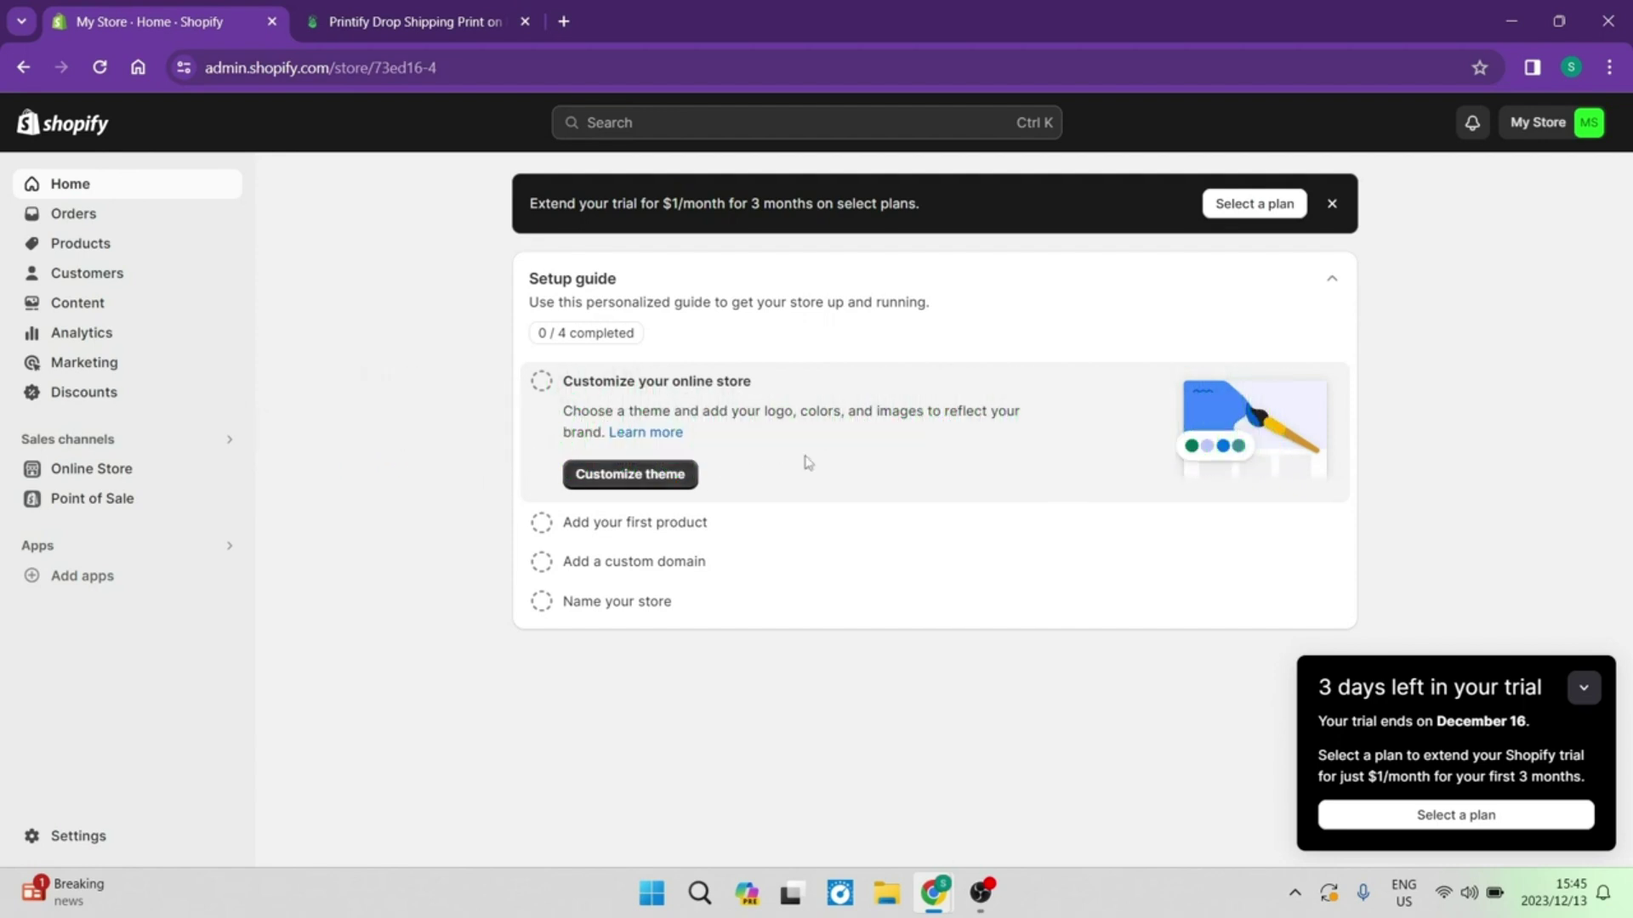
Collapse the trial notice and check the Printify dashboard, returning to the Shopify admin home
click(1586, 691)
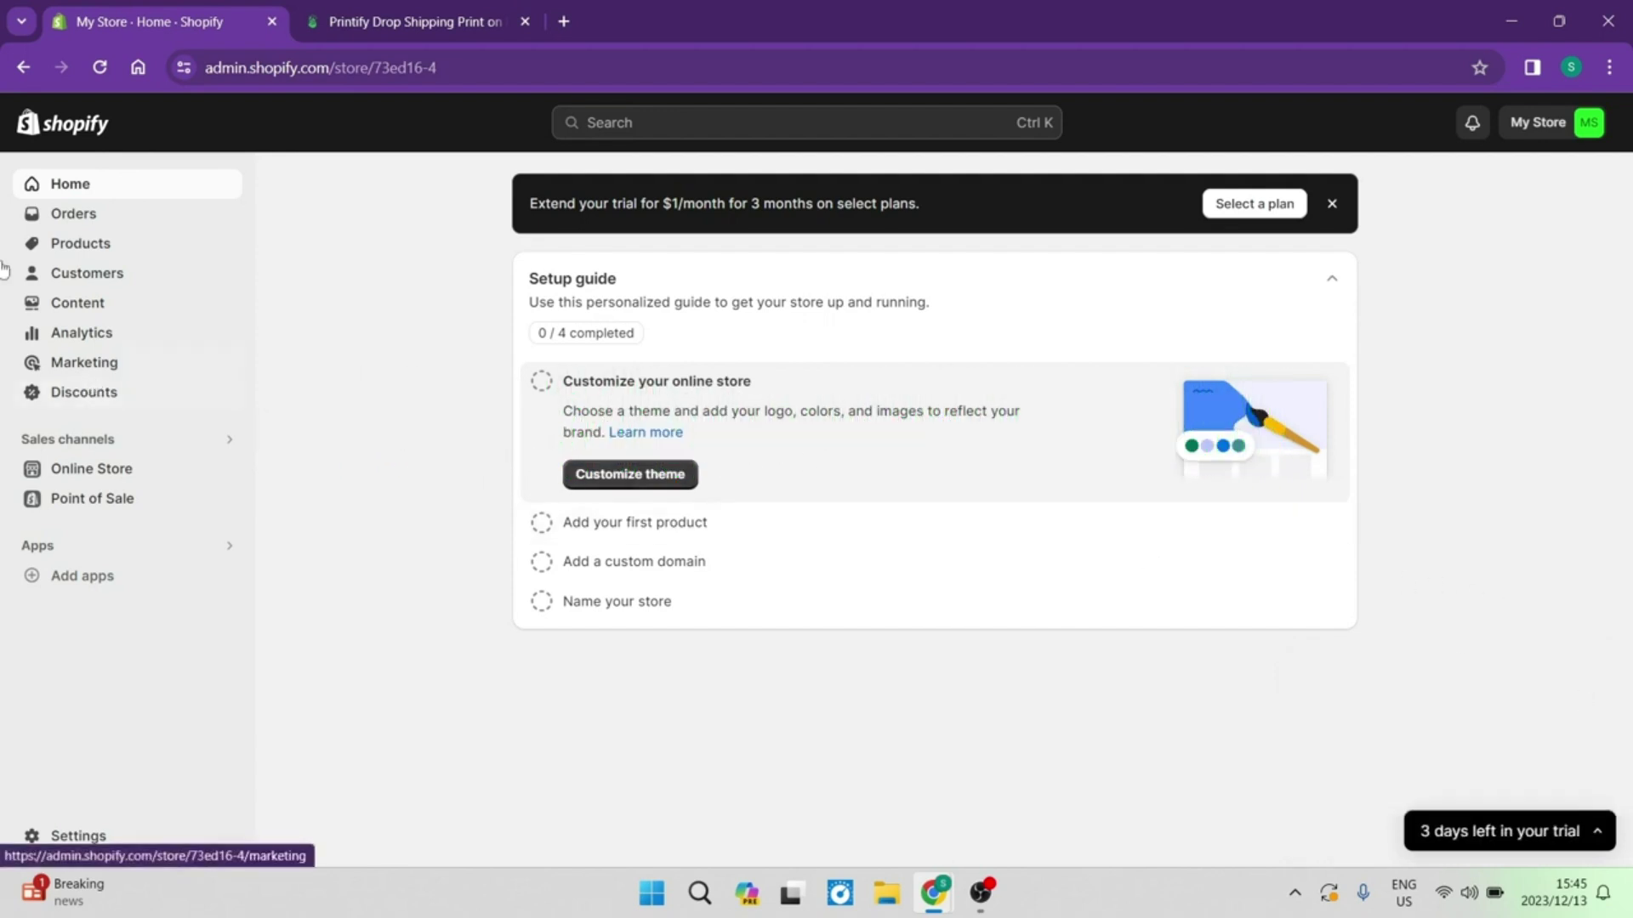
click(408, 23)
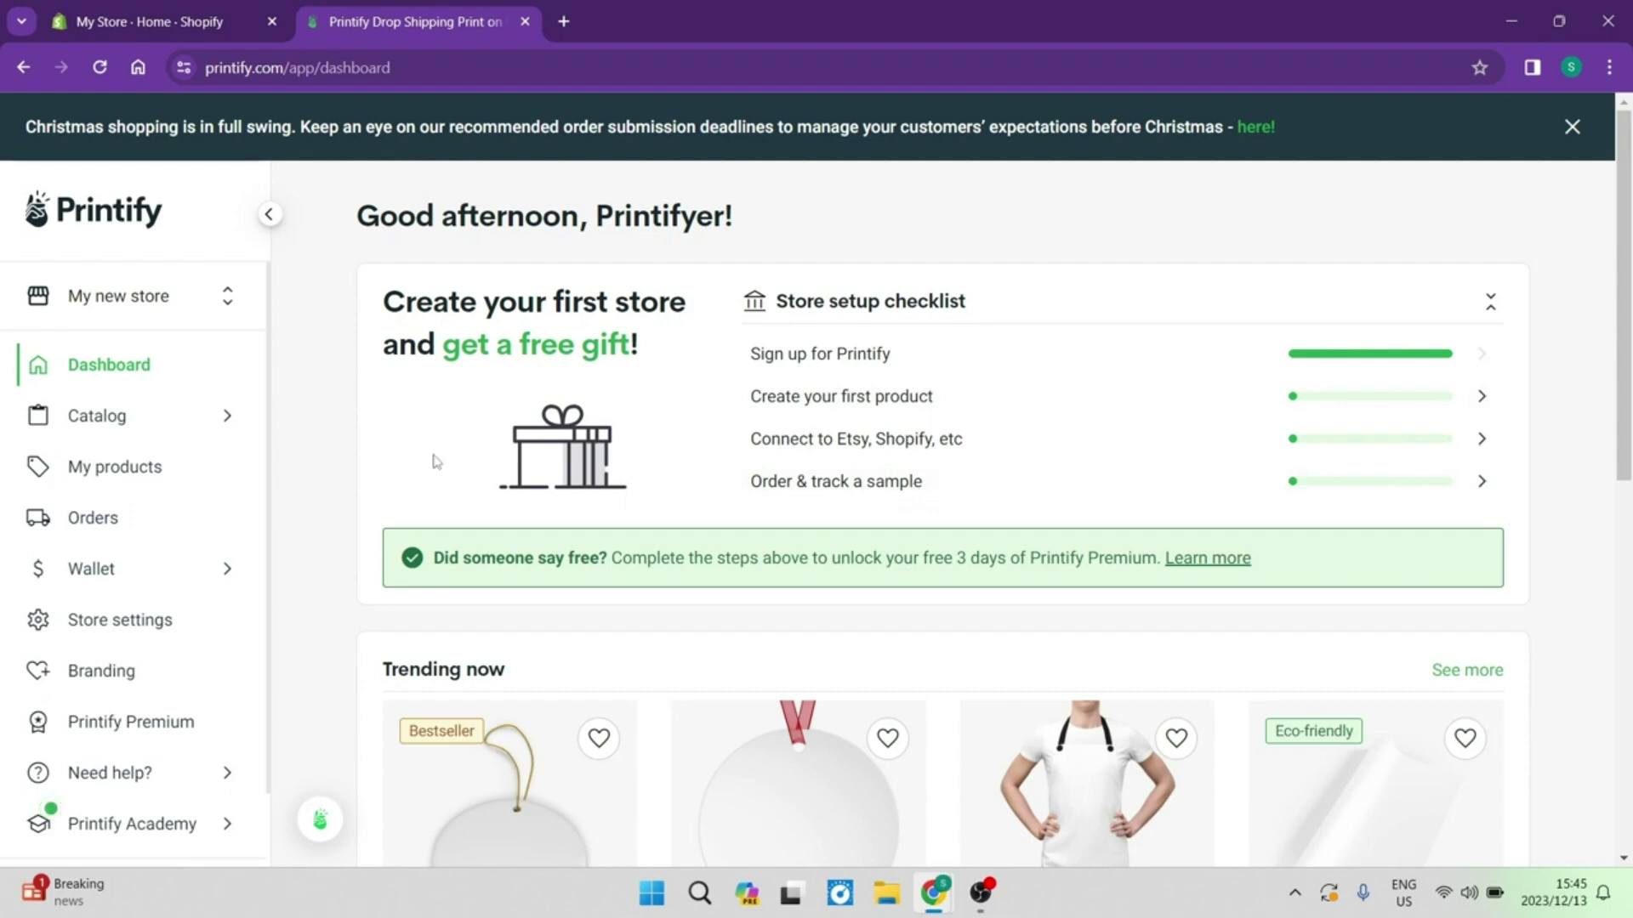
click(116, 29)
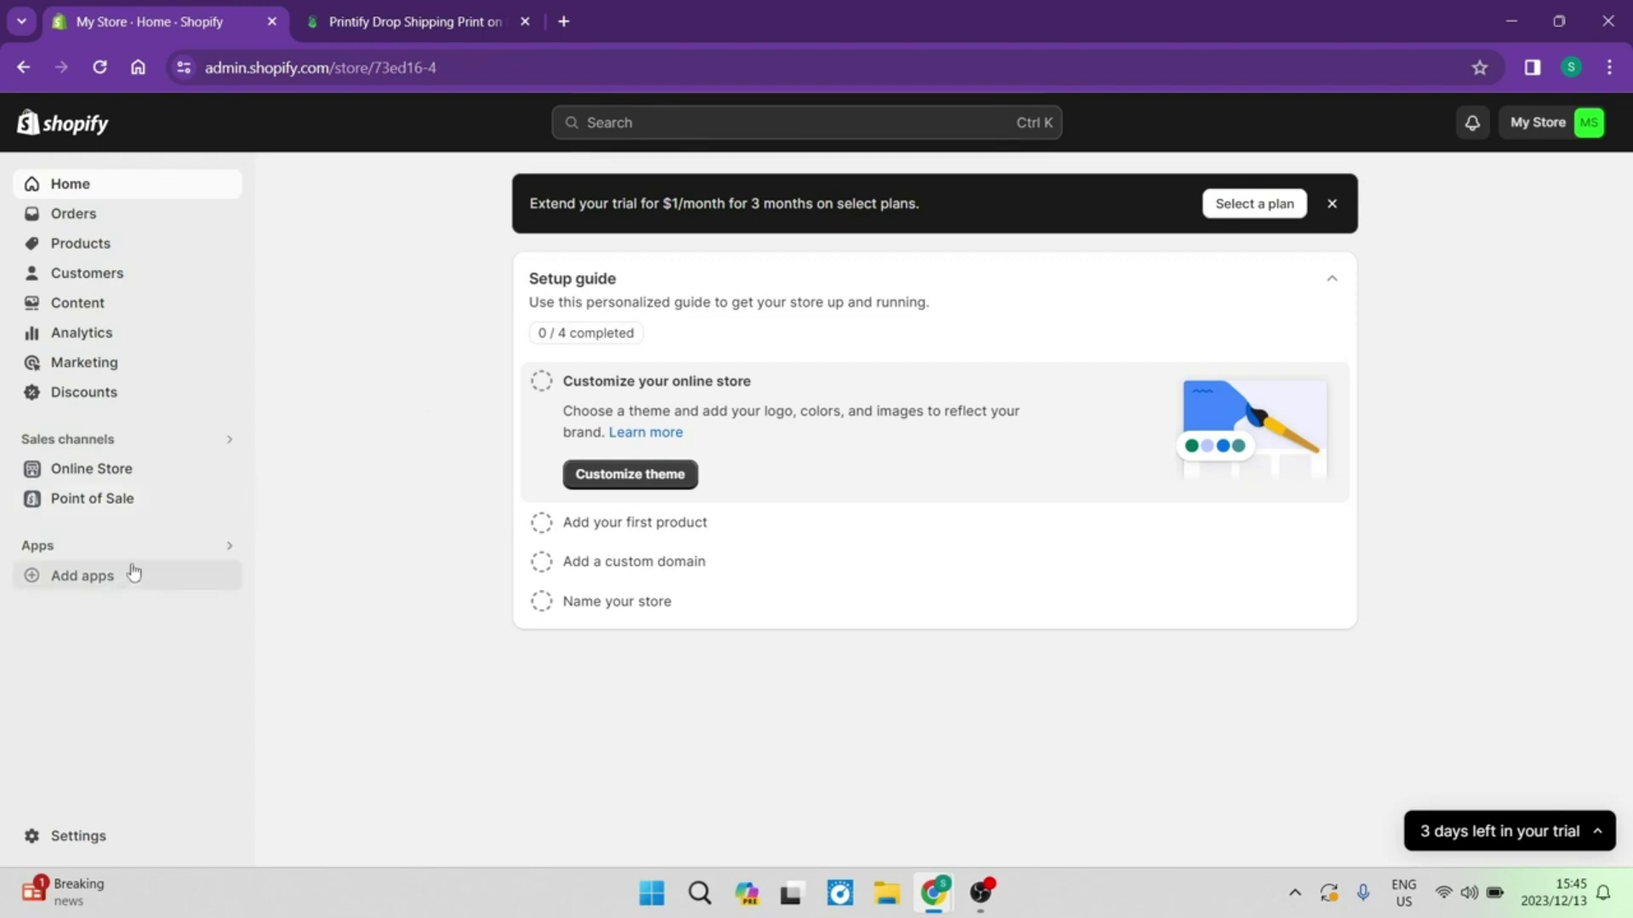
Bring up the suggested apps to add and look through them down to the Shopify App Store link
click(83, 578)
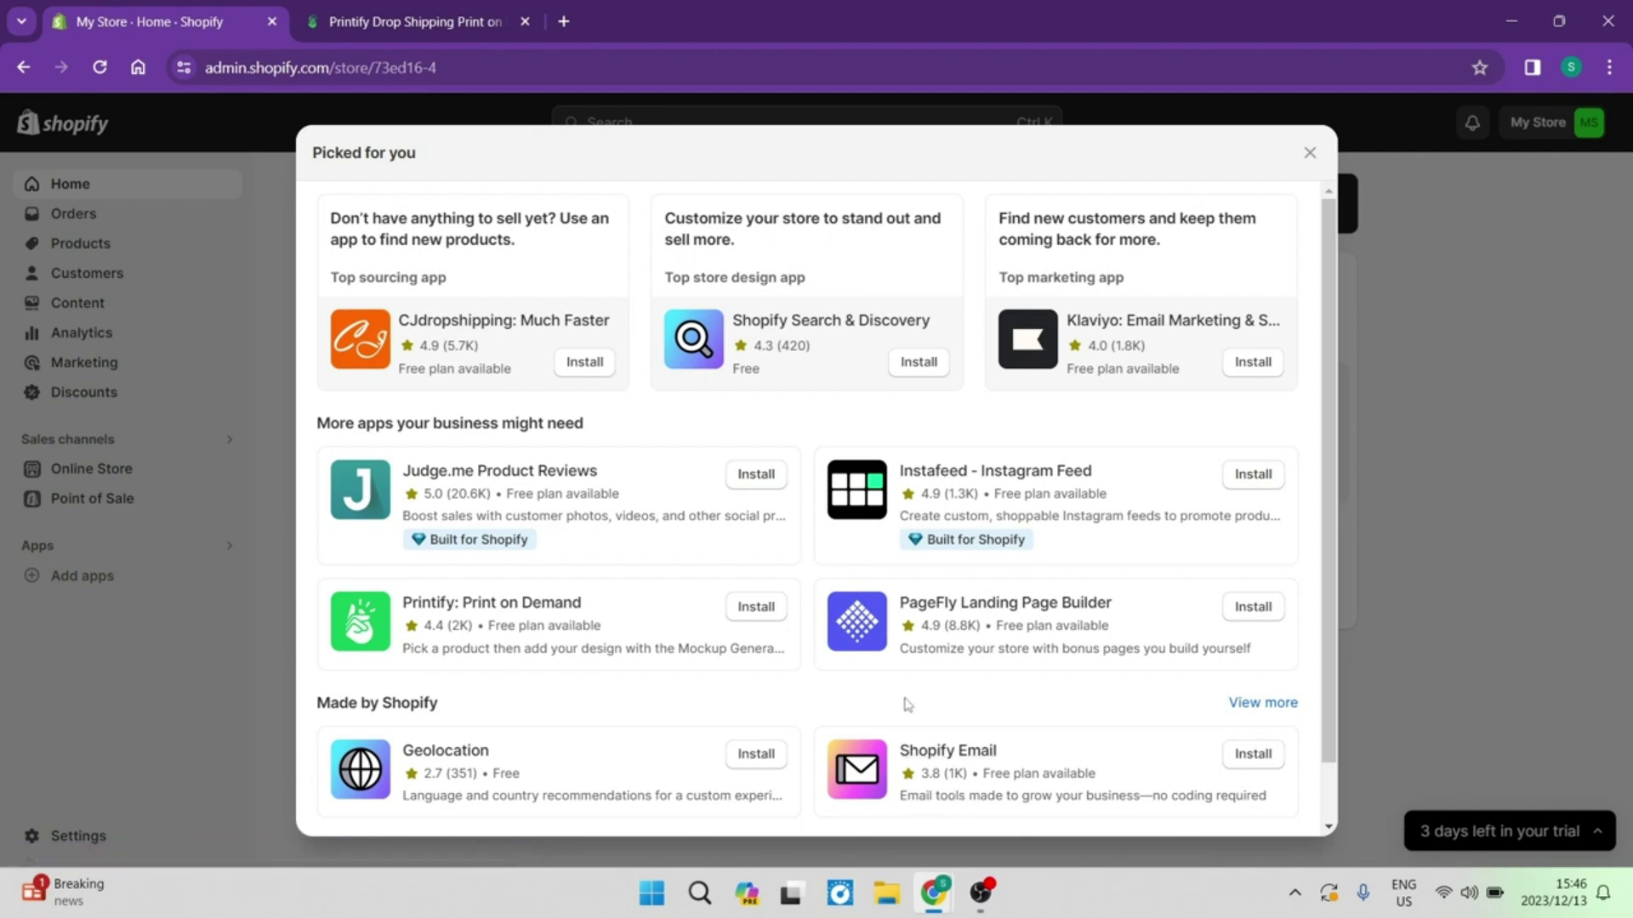
scroll(838, 685, down, 1)
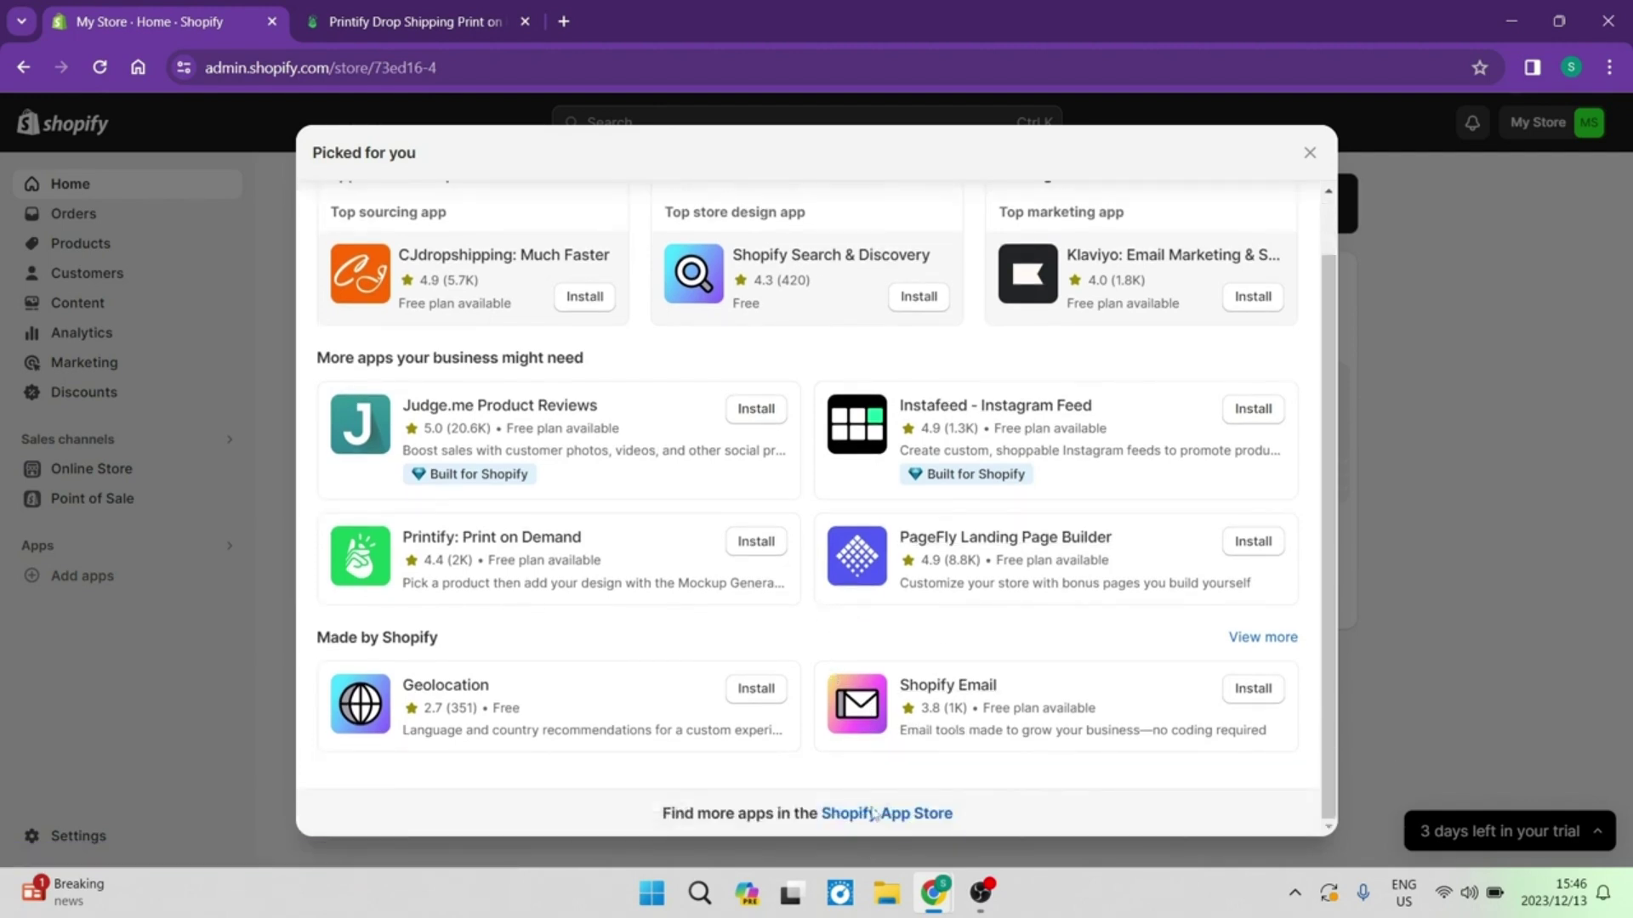
drag(664, 821, 961, 836)
click(1006, 817)
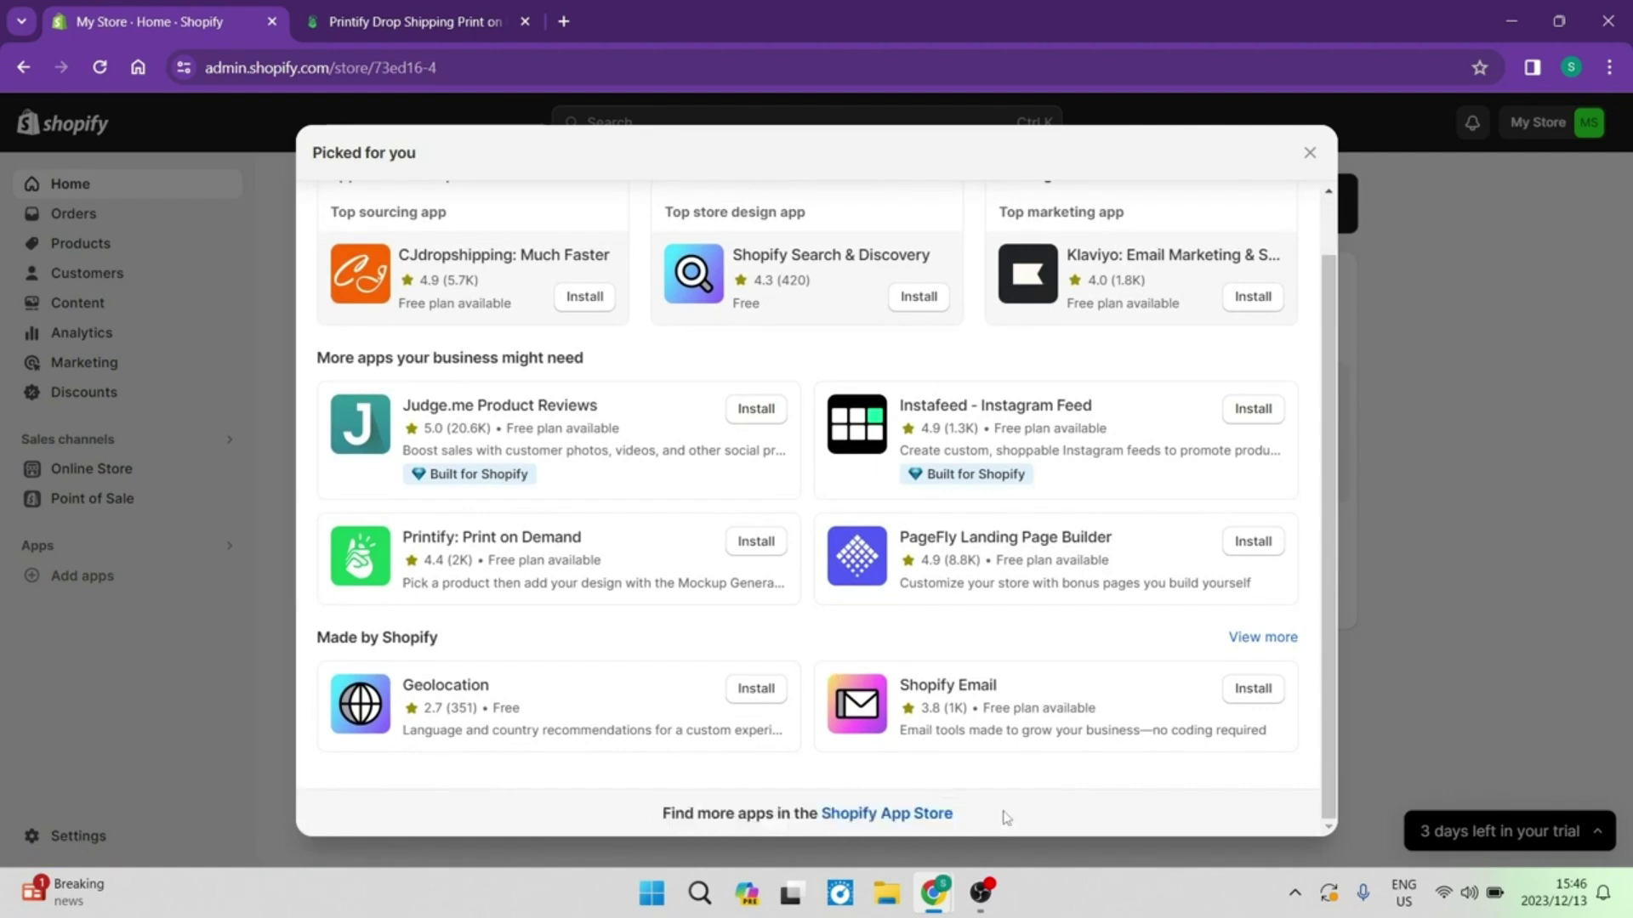
Search the Shopify App Store for PRINTIFY and install the Printify: Print on Demand app on the store
click(904, 816)
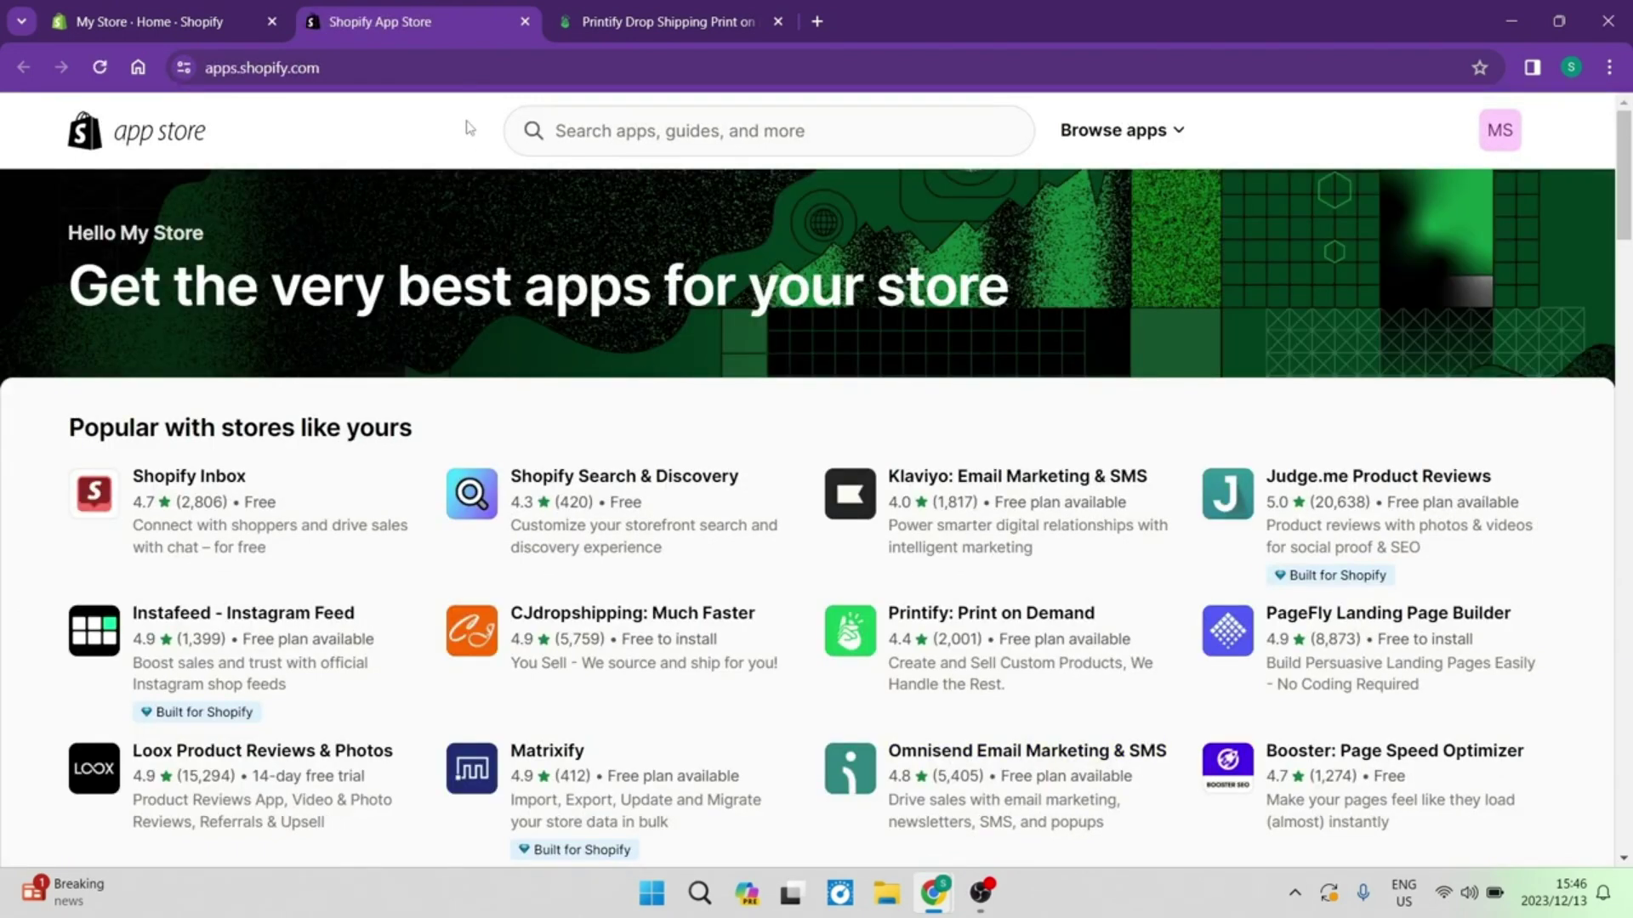
click(680, 140)
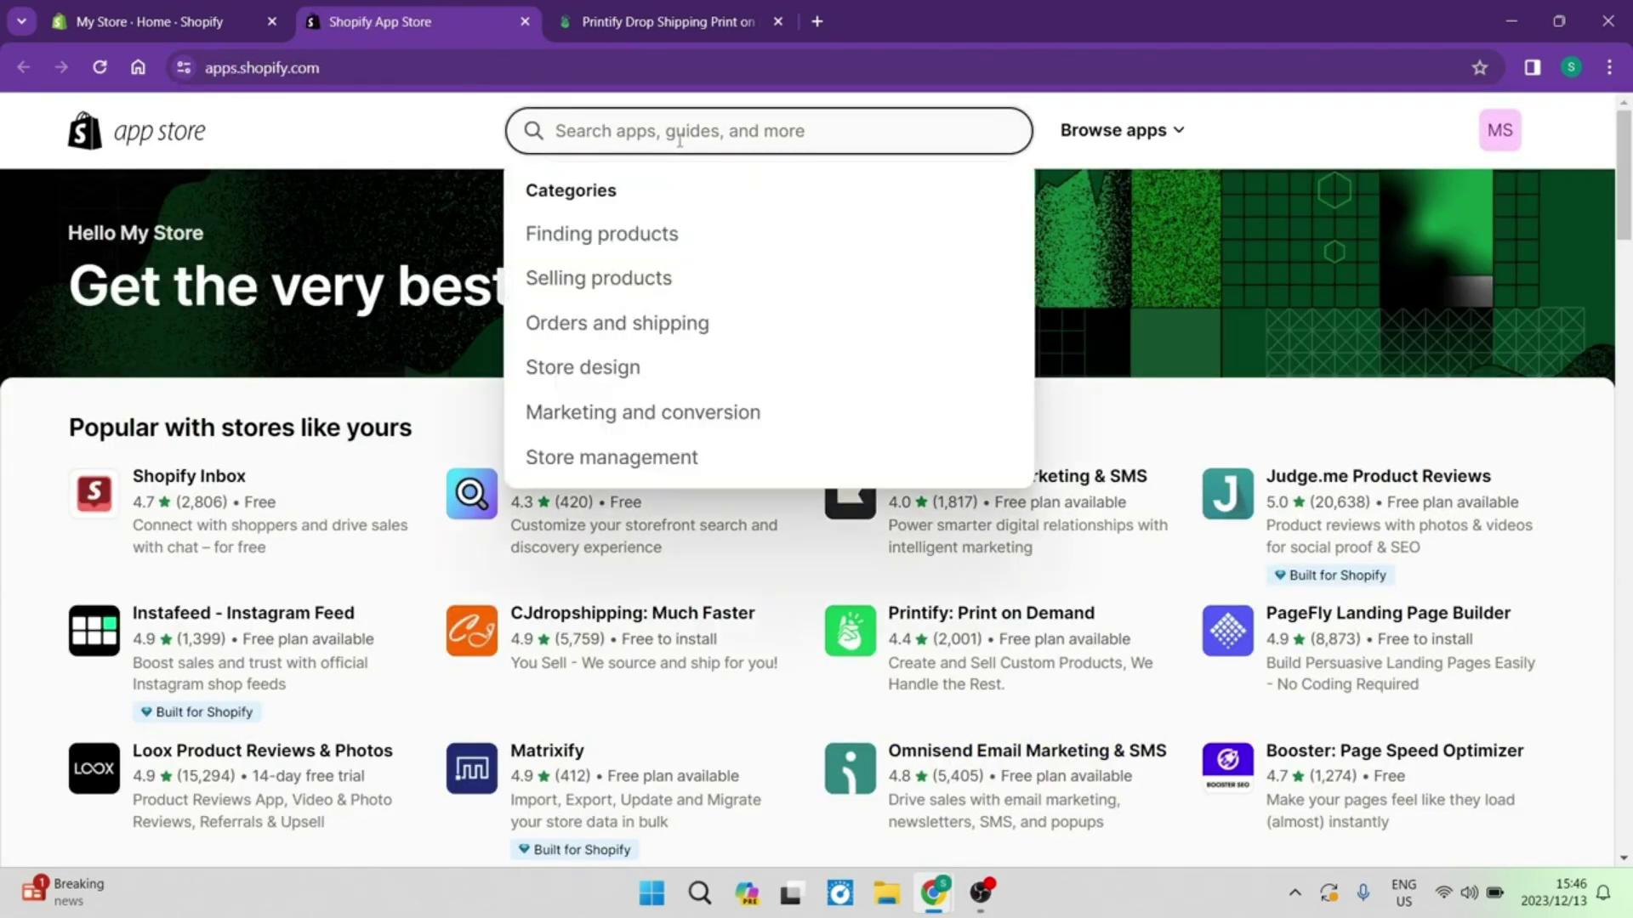
text(PRINTIFY)
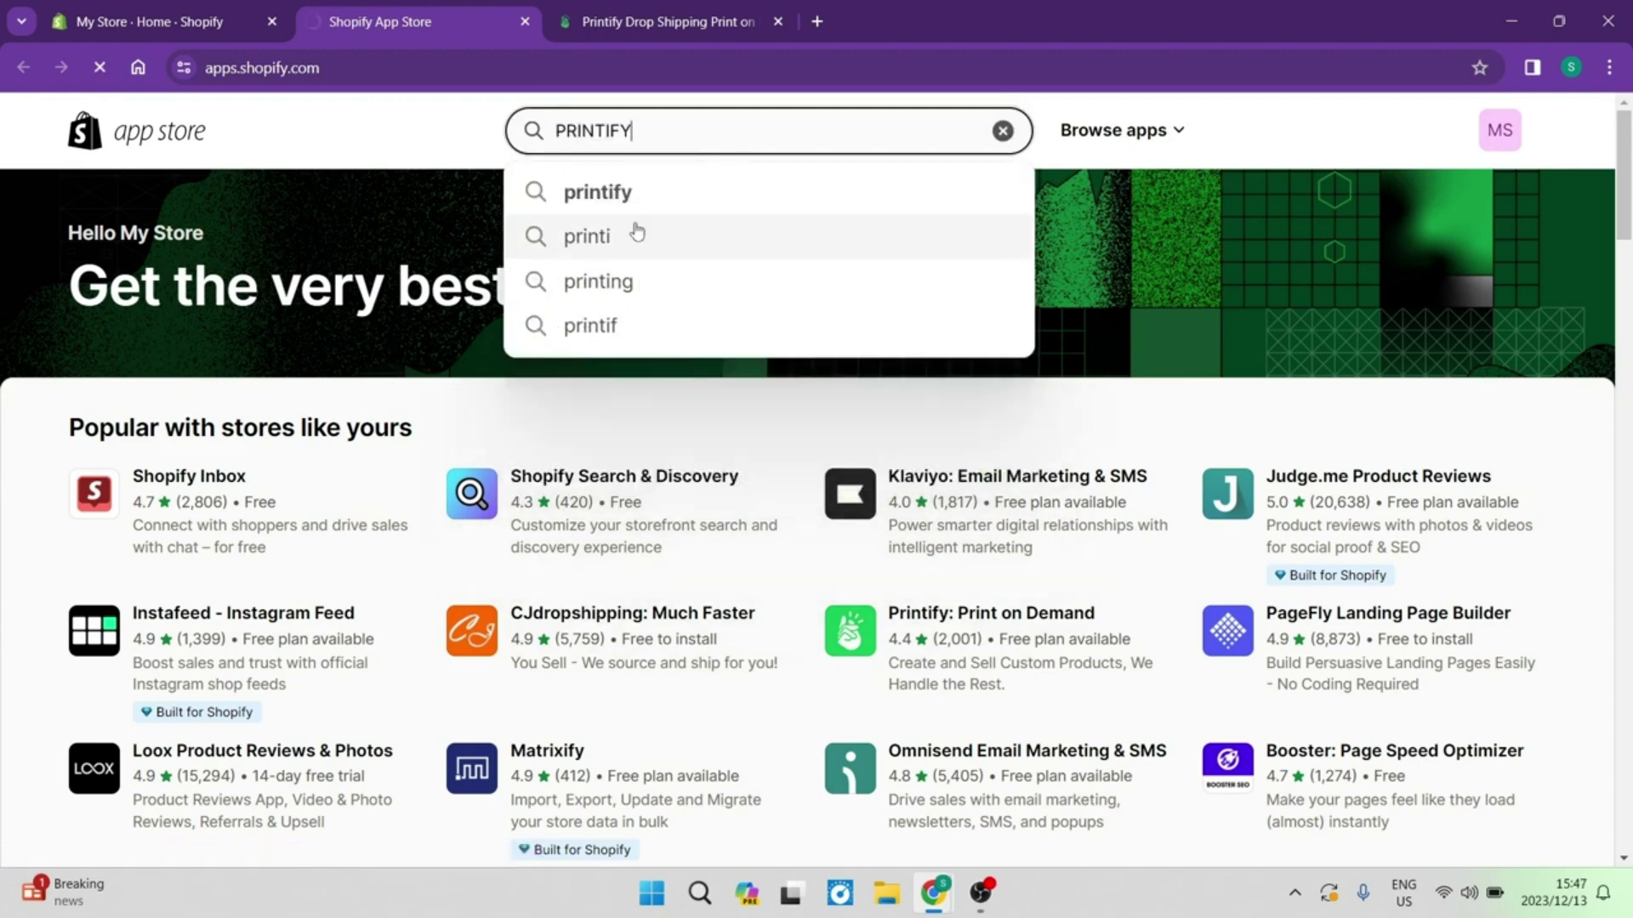
key(Return)
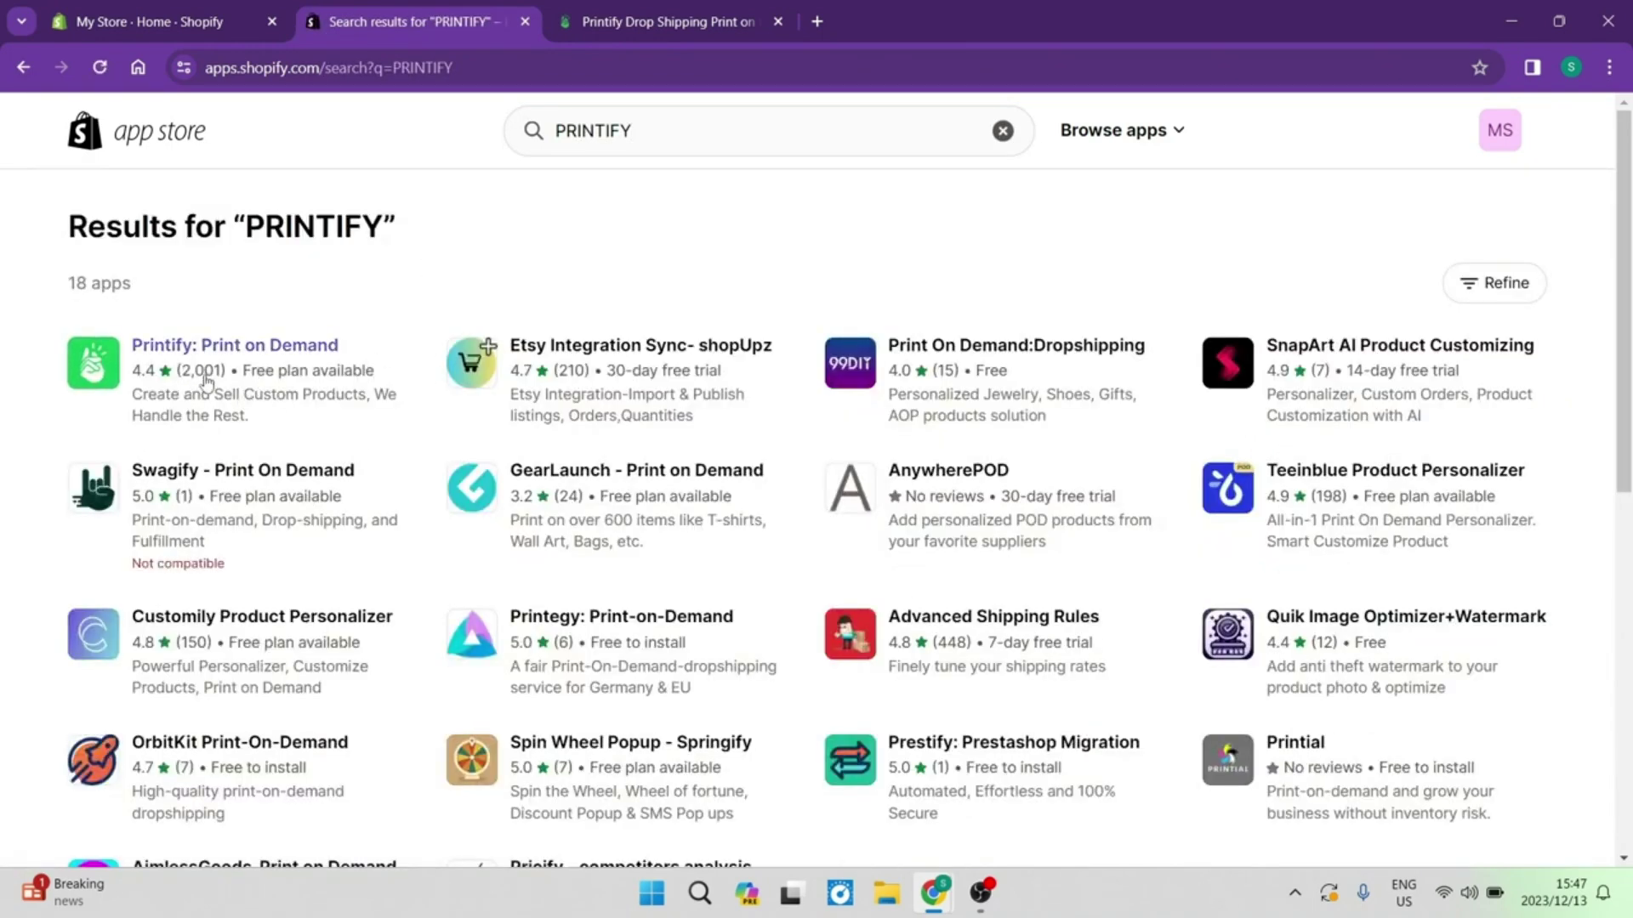
click(285, 349)
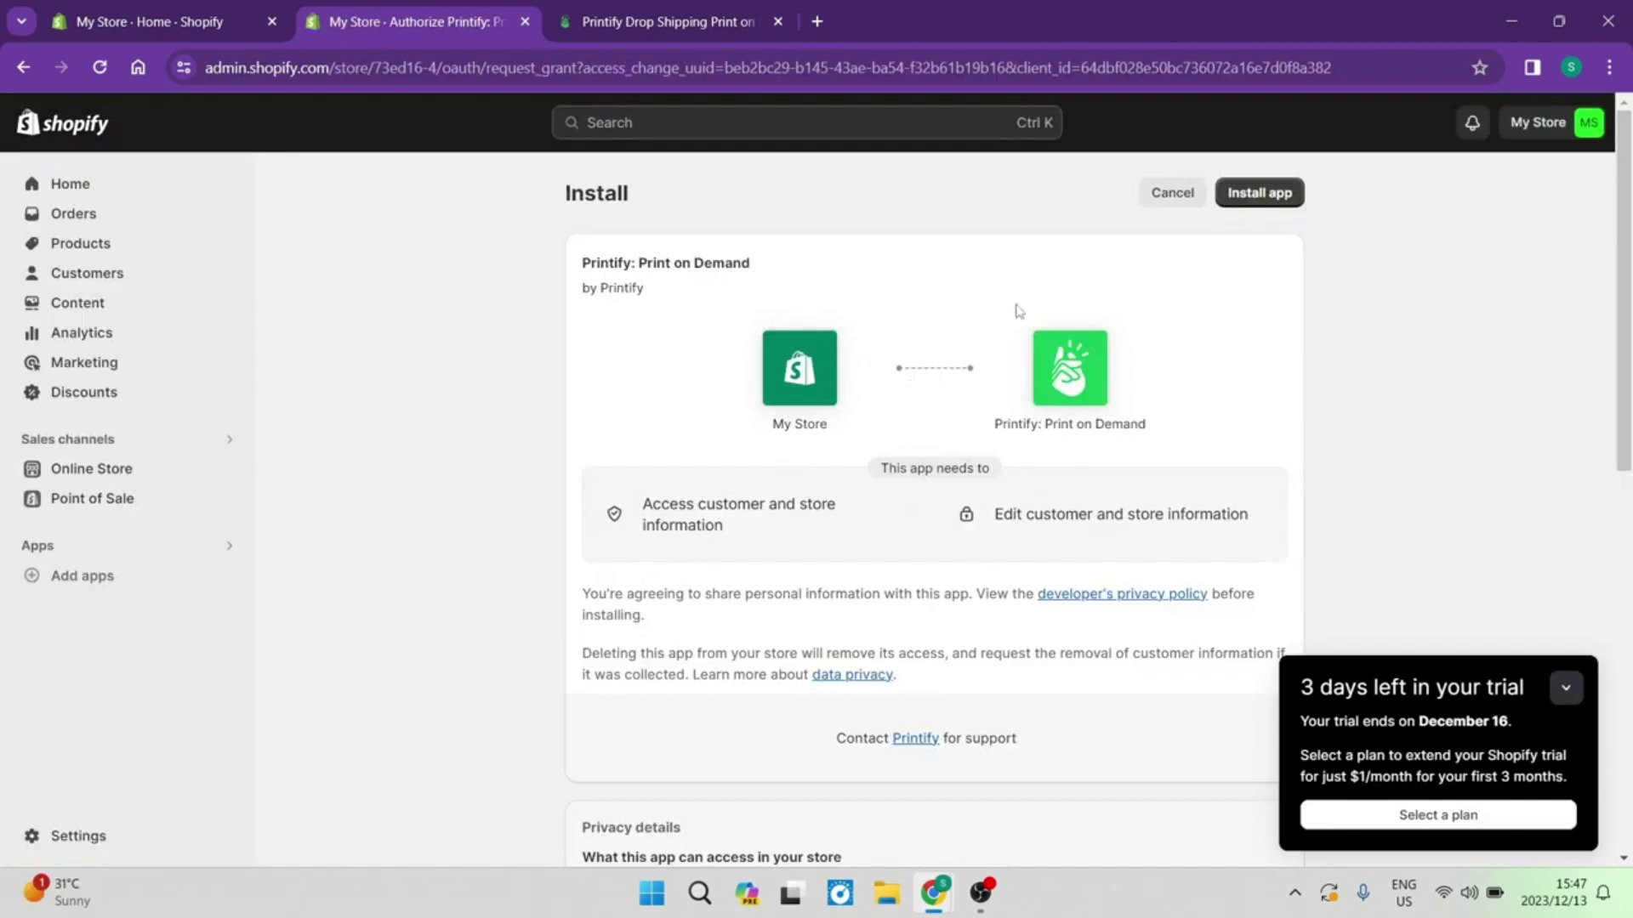
click(1262, 193)
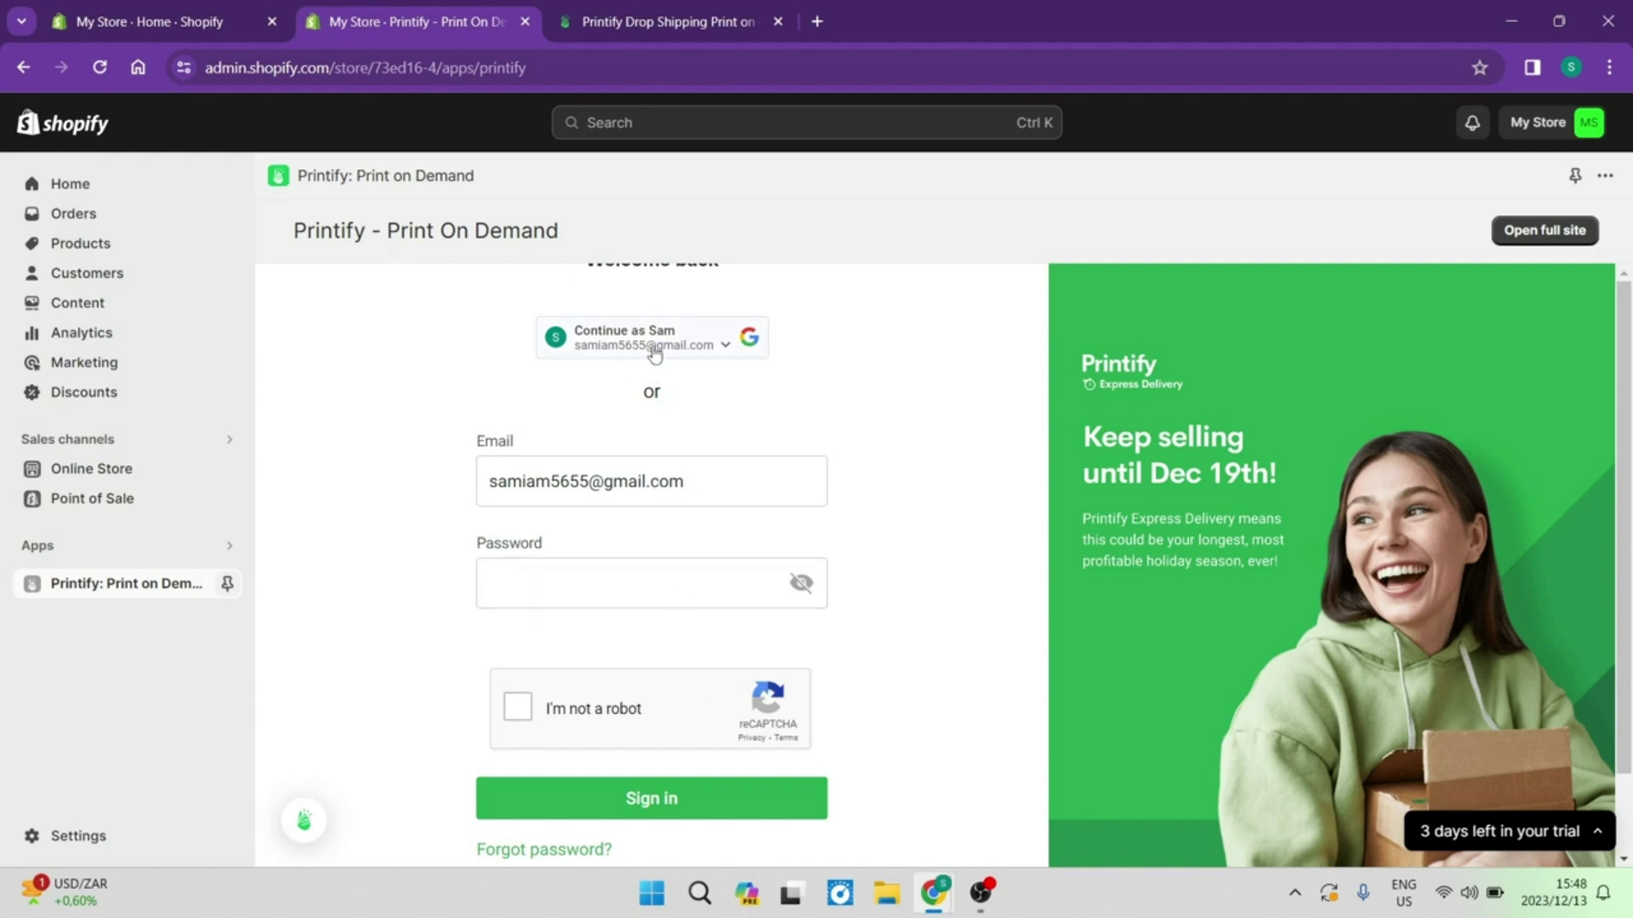
Sign in to Printify with the first listed Google account and look over the Printify dashboard inside Shopify
click(679, 337)
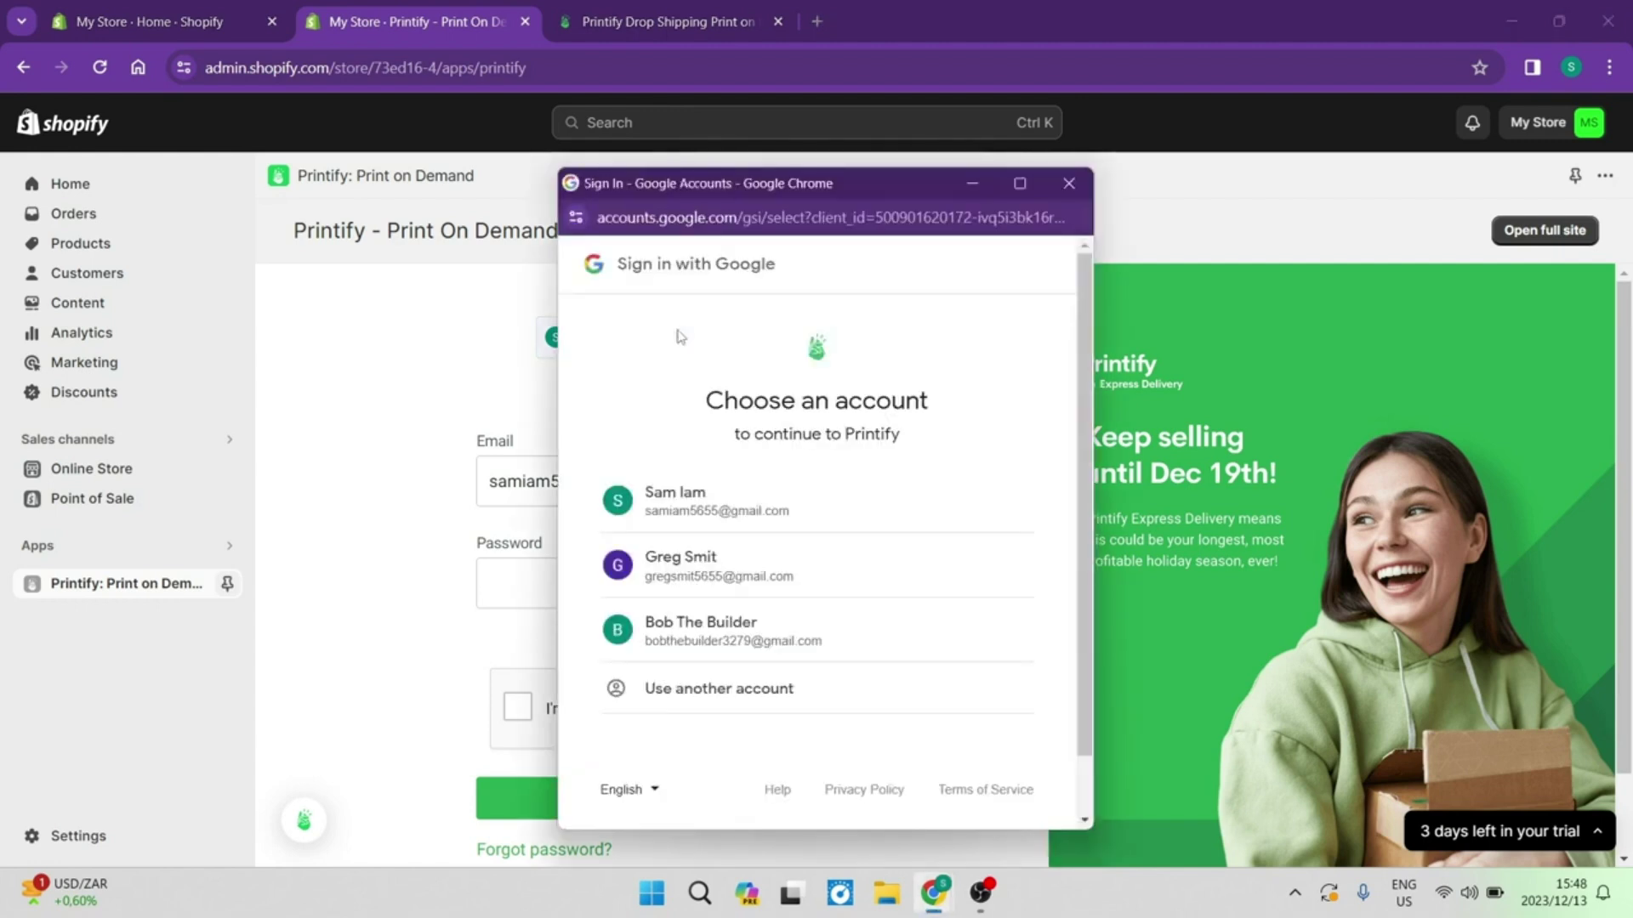
click(774, 506)
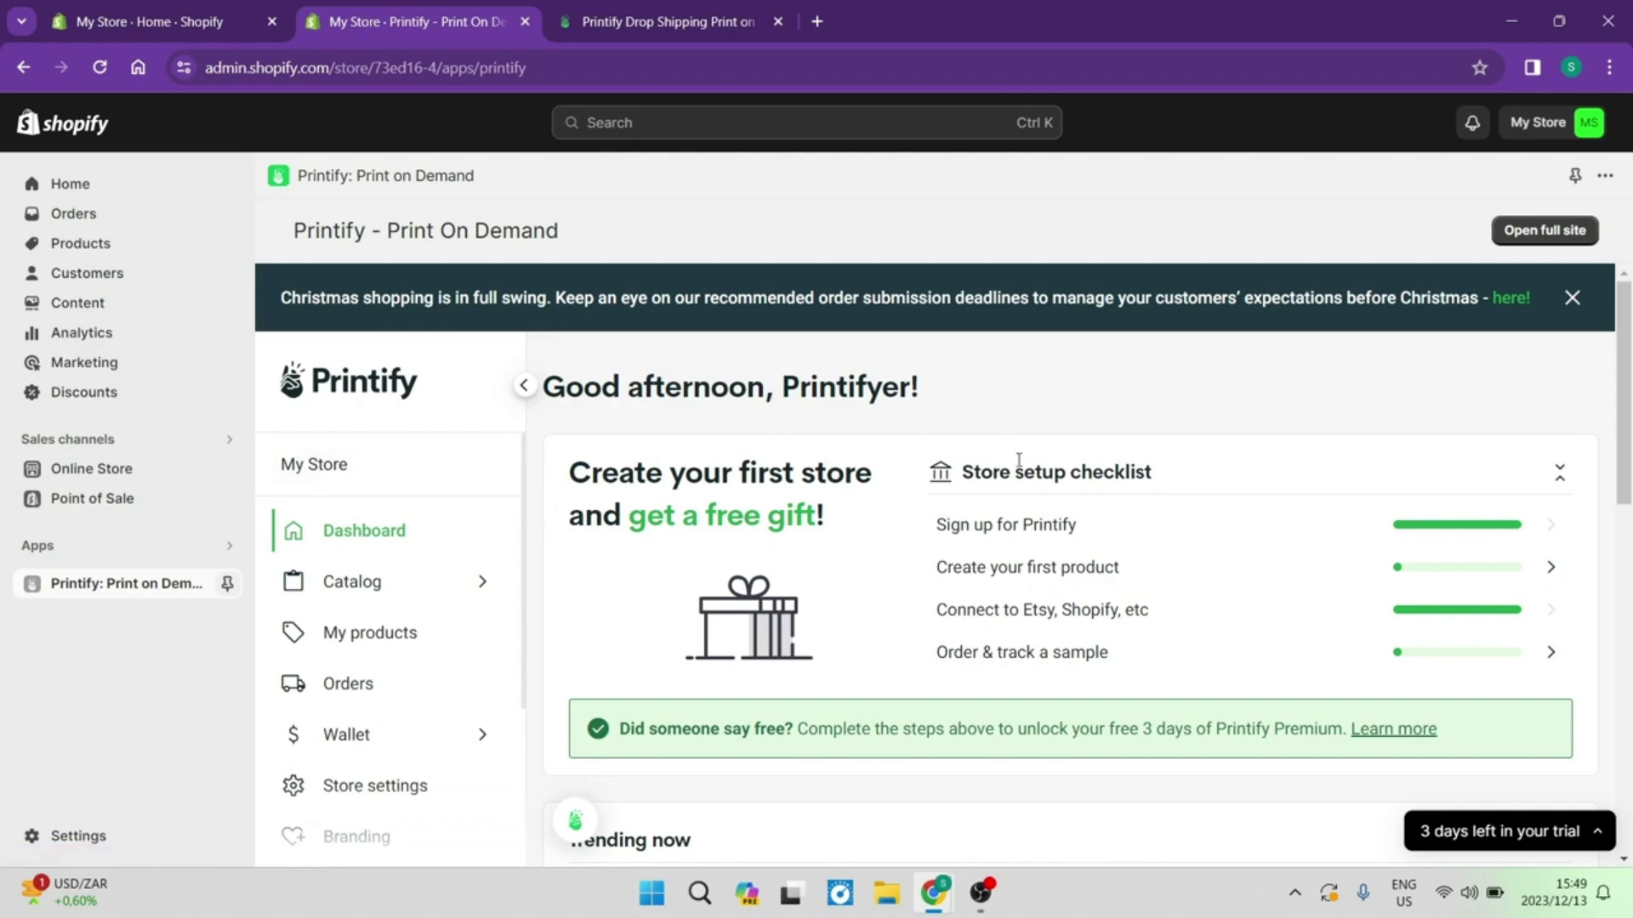
scroll(978, 493, down, 3)
scroll(878, 534, up, 2)
scroll(878, 535, up, 1)
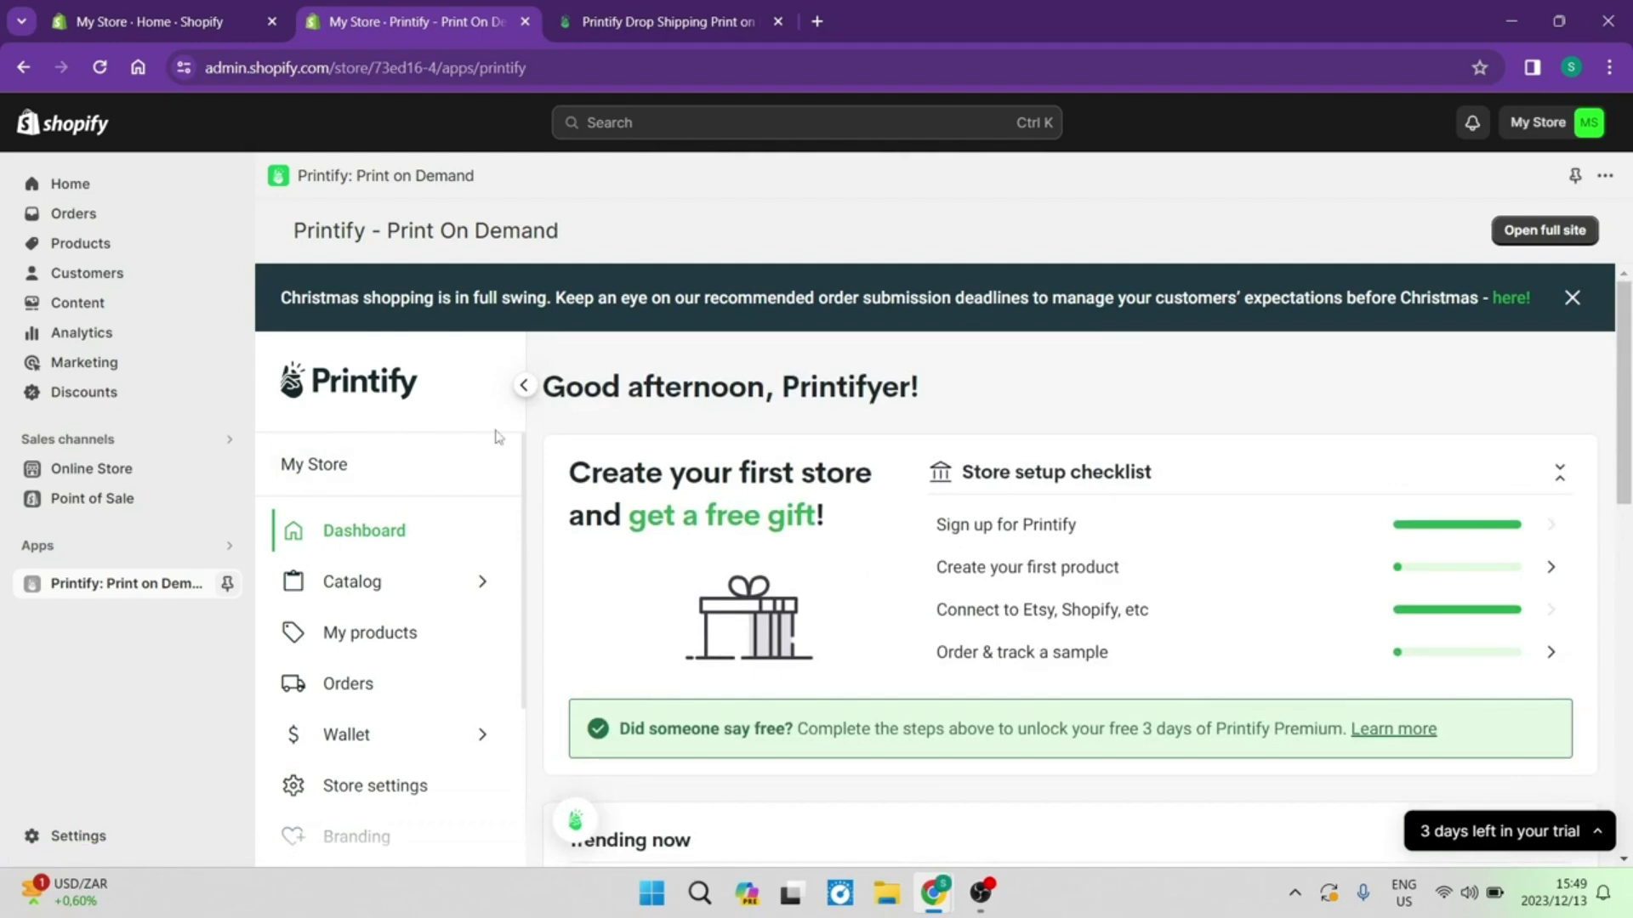